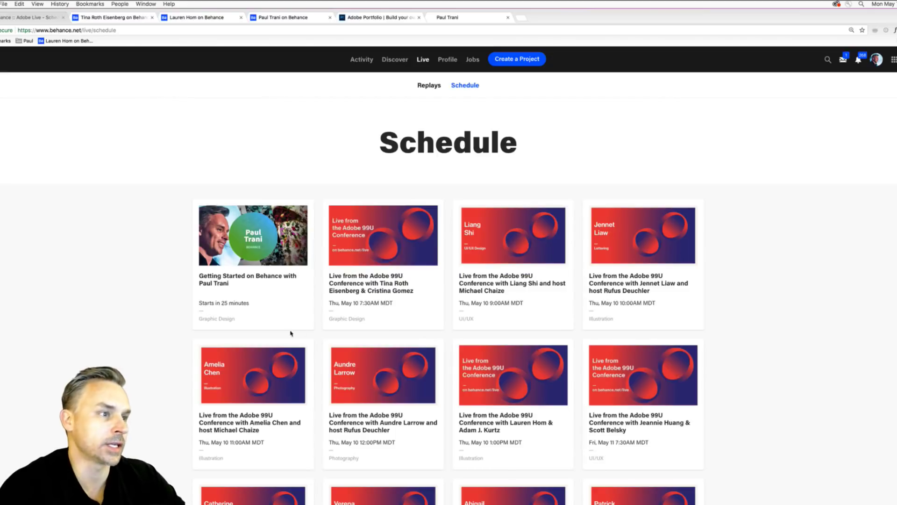
Review the upcoming sessions on the Adobe Live schedule, and switch to the homsweethom profile page to check its web address
{"action": "scroll", "coordinate": [159, 295], "scroll_direction": "down", "scroll_amount": 4}
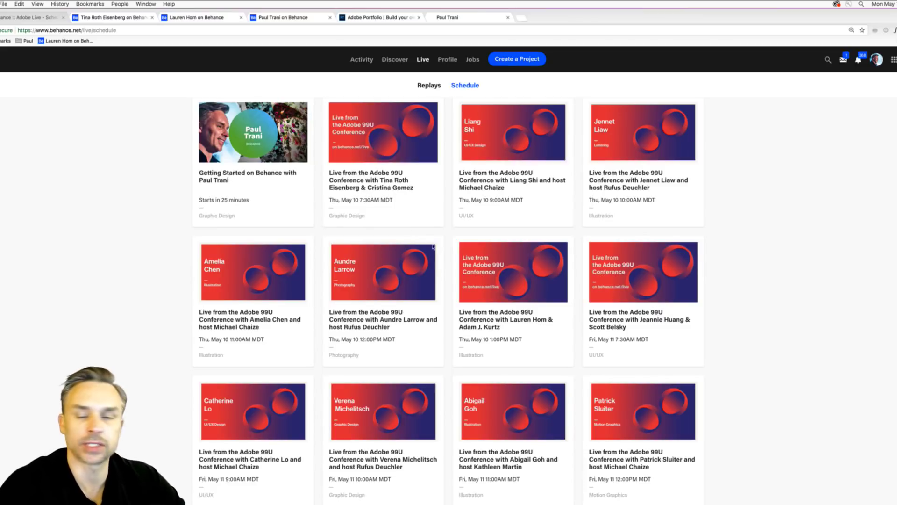
{"action": "scroll", "coordinate": [438, 254], "scroll_direction": "down", "scroll_amount": 5}
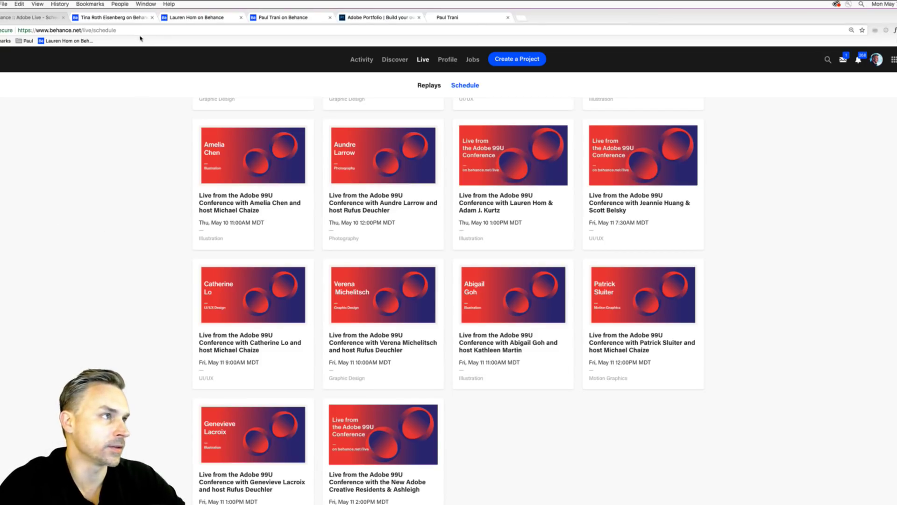
{"action": "left_click", "coordinate": [190, 20]}
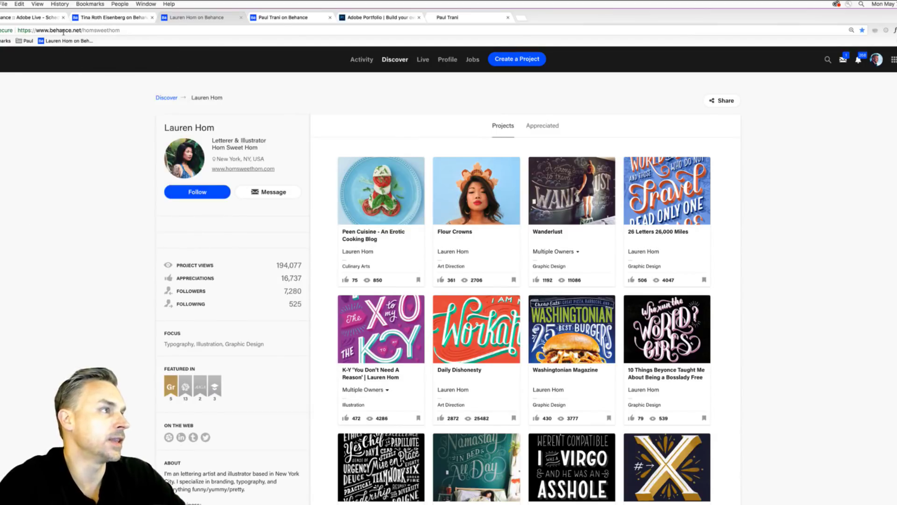
{"action": "left_click", "coordinate": [130, 35]}
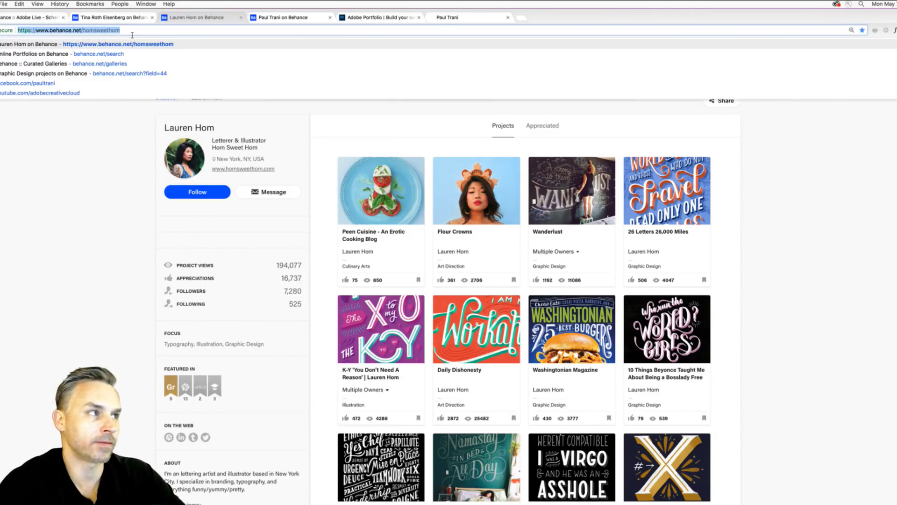
{"action": "left_click", "coordinate": [107, 231]}
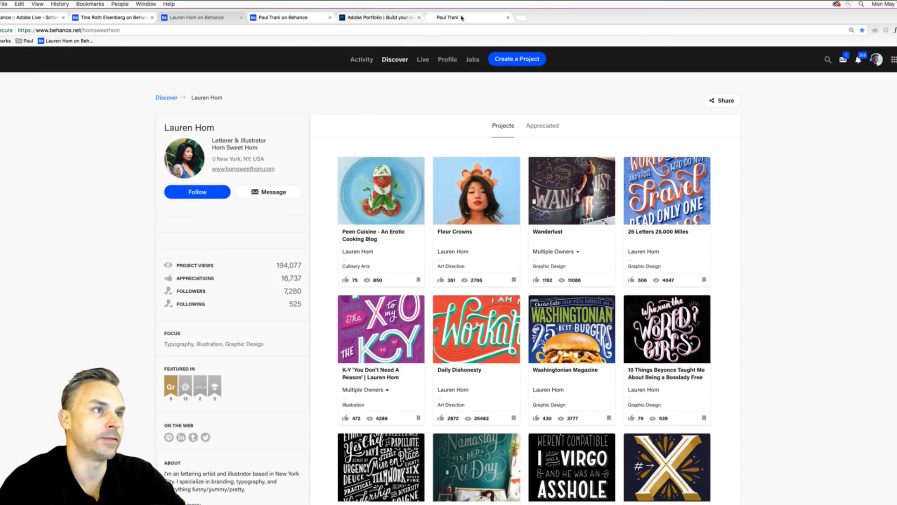
Open behance.net in a new browser tab to show the Activity feed
{"action": "left_click", "coordinate": [520, 18]}
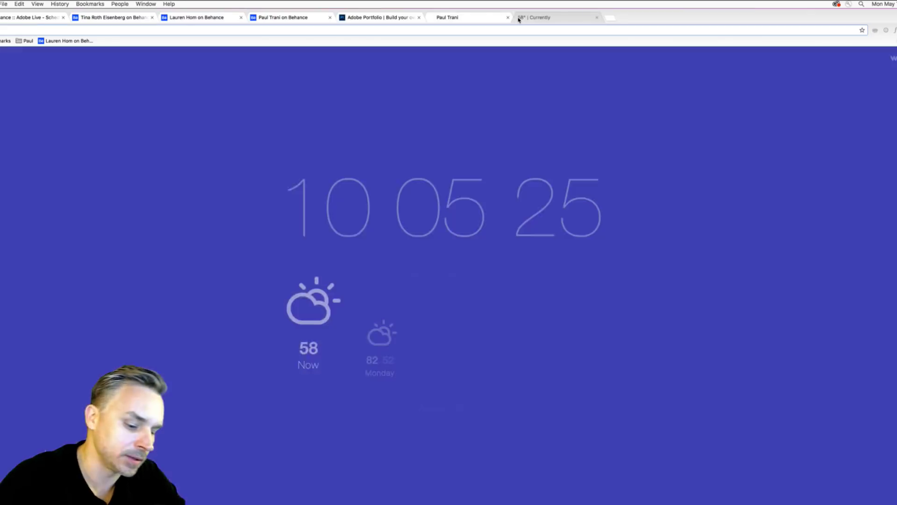
{"action": "type", "text": "beha"}
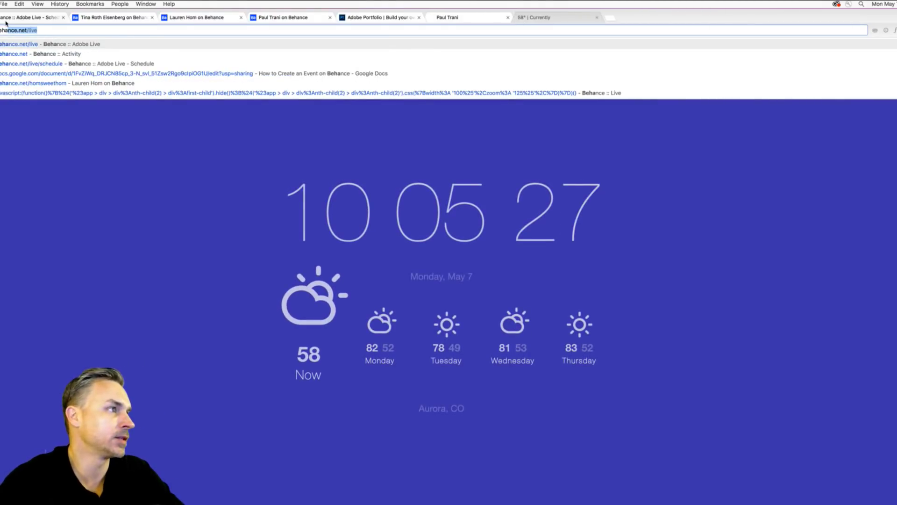
{"action": "type", "text": "nce.net"}
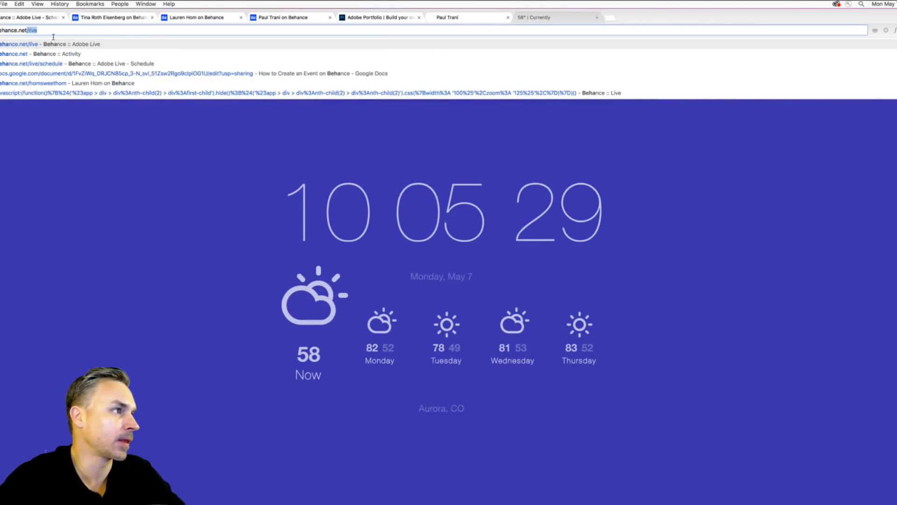
{"action": "key", "text": "Return"}
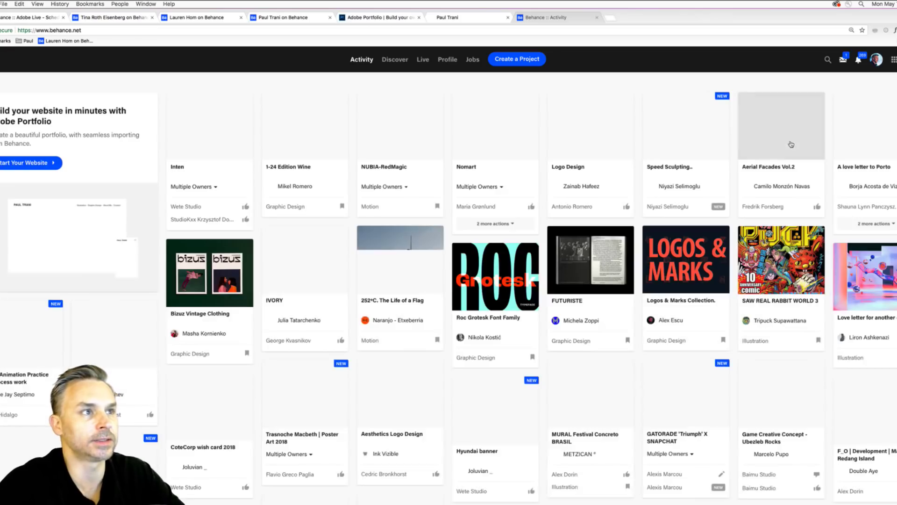
{"action": "left_click", "coordinate": [876, 60]}
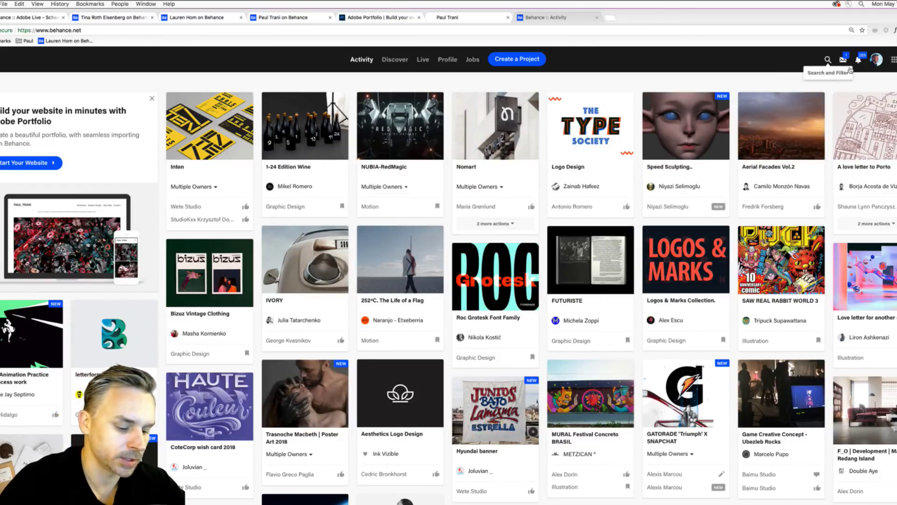
{"action": "mouse_move", "coordinate": [877, 64]}
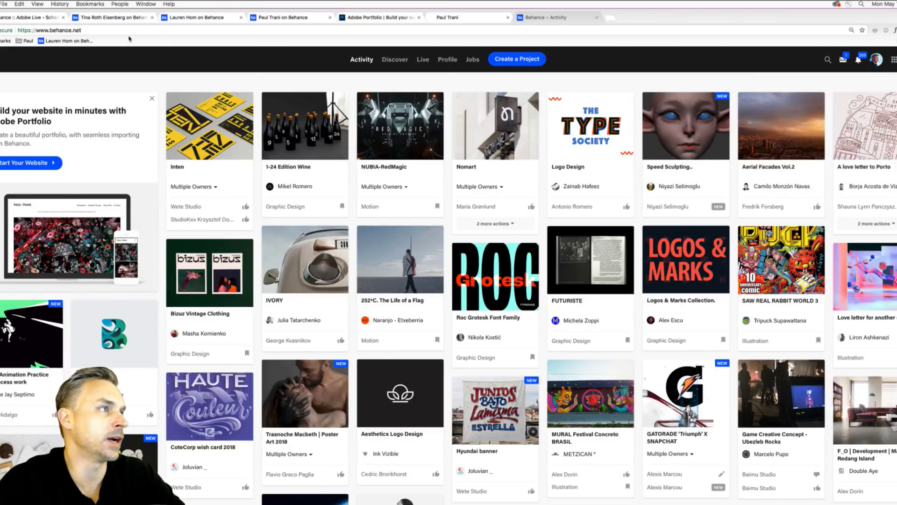
Return to the homsweethom letterer and illustrator profile and follow its owner
{"action": "left_click", "coordinate": [192, 17]}
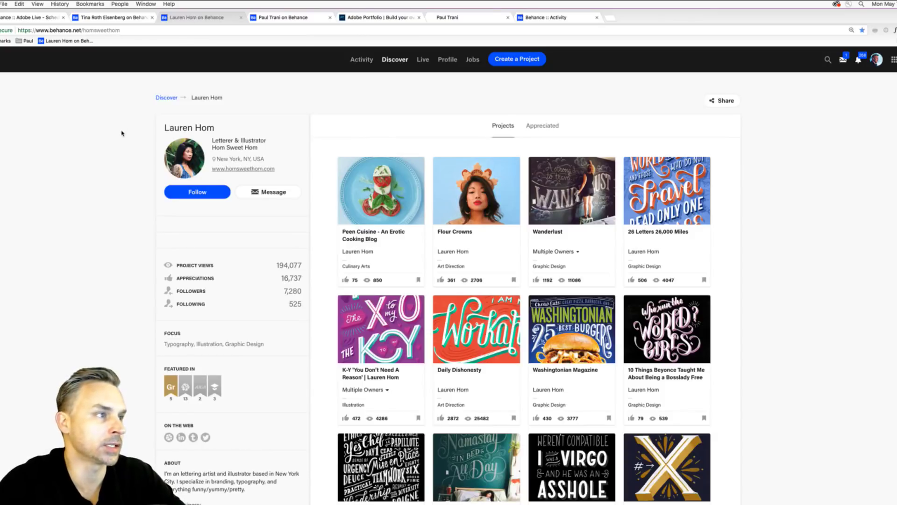
{"action": "scroll", "coordinate": [123, 149], "scroll_direction": "down", "scroll_amount": 2}
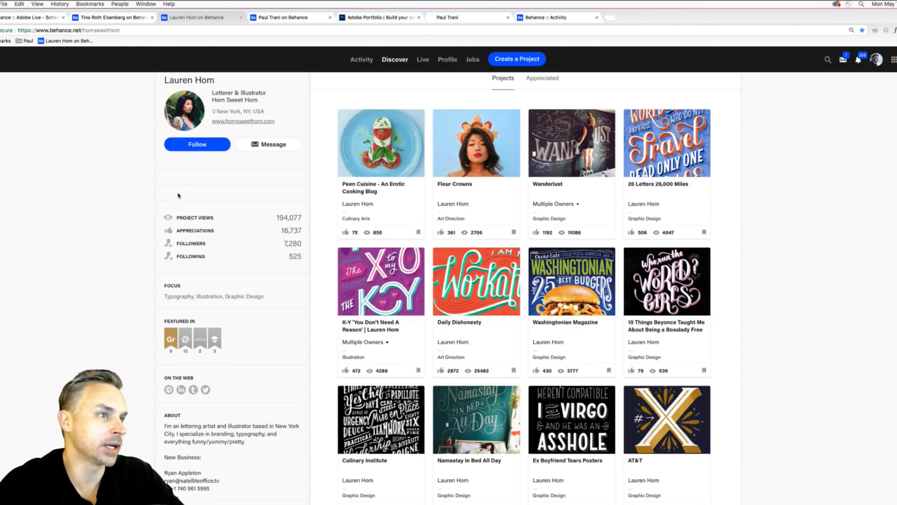
{"action": "left_click", "coordinate": [196, 148]}
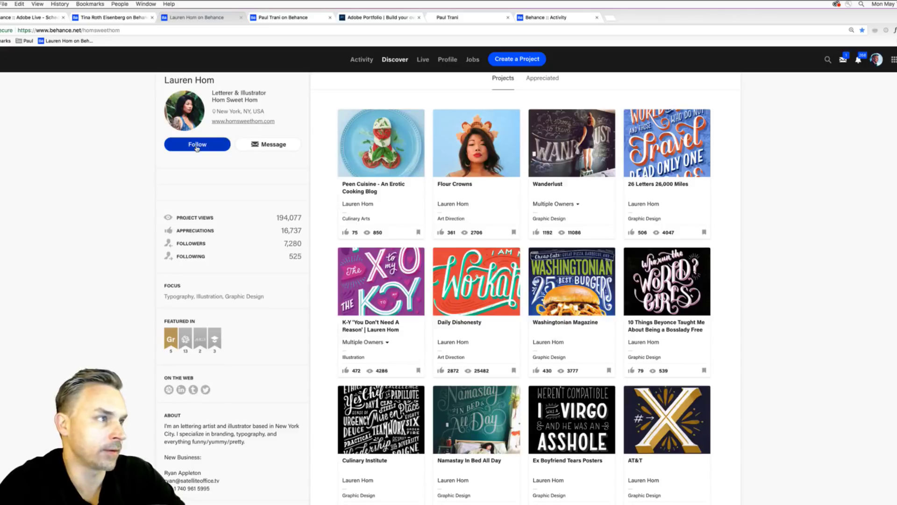
Examine the profile's statistics and featured badges, and look through its whole grid of projects, including the owners of the Sapporo project
{"action": "scroll", "coordinate": [144, 168], "scroll_direction": "down", "scroll_amount": 3}
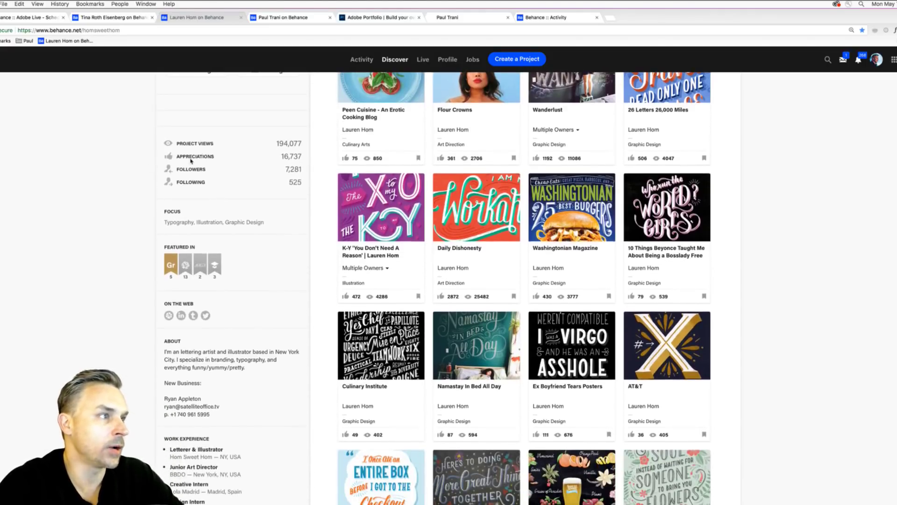
{"action": "mouse_move", "coordinate": [187, 270]}
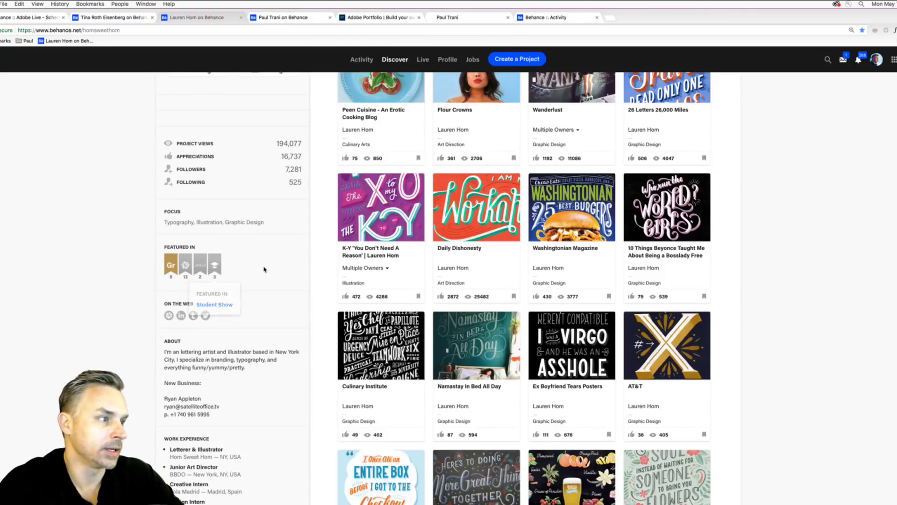
{"action": "scroll", "coordinate": [252, 367], "scroll_direction": "up", "scroll_amount": 5}
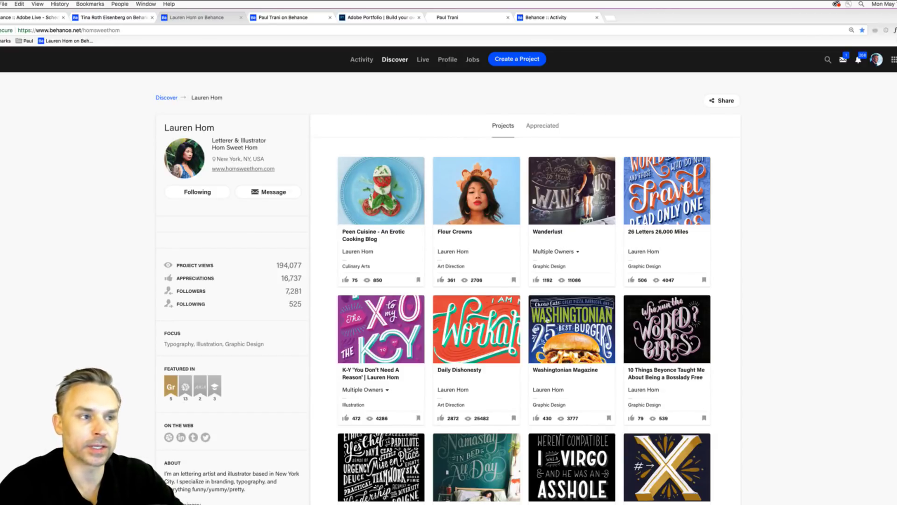
{"action": "scroll", "coordinate": [468, 322], "scroll_direction": "down", "scroll_amount": 10}
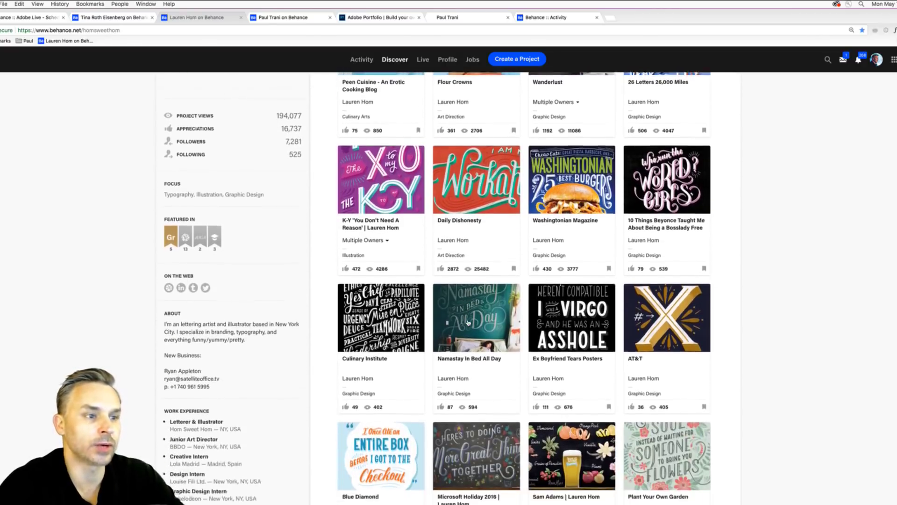
{"action": "scroll", "coordinate": [418, 310], "scroll_direction": "down", "scroll_amount": 2}
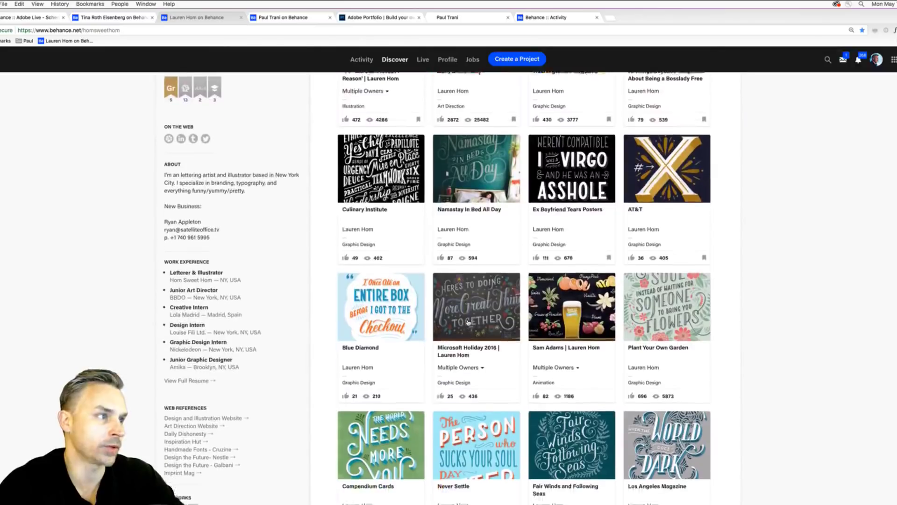
{"action": "scroll", "coordinate": [418, 310], "scroll_direction": "down", "scroll_amount": 13}
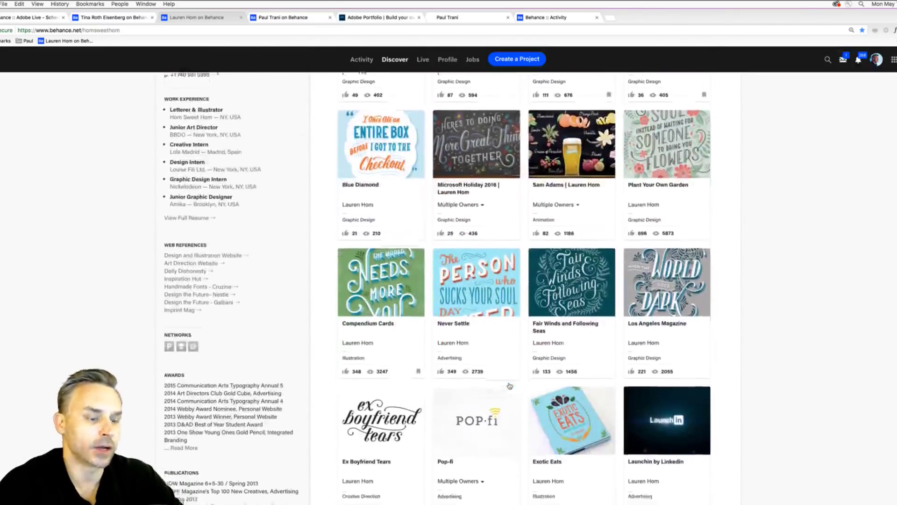
{"action": "scroll", "coordinate": [511, 386], "scroll_direction": "down", "scroll_amount": 12}
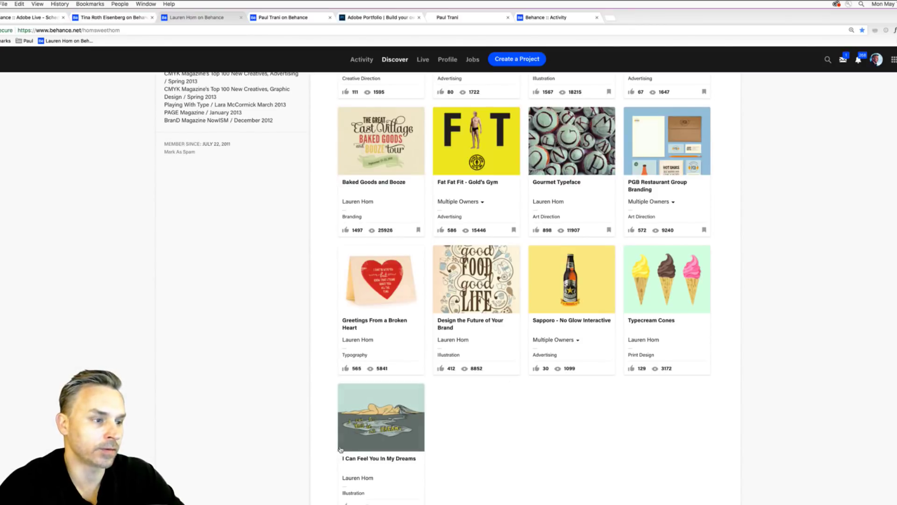
{"action": "mouse_move", "coordinate": [573, 351]}
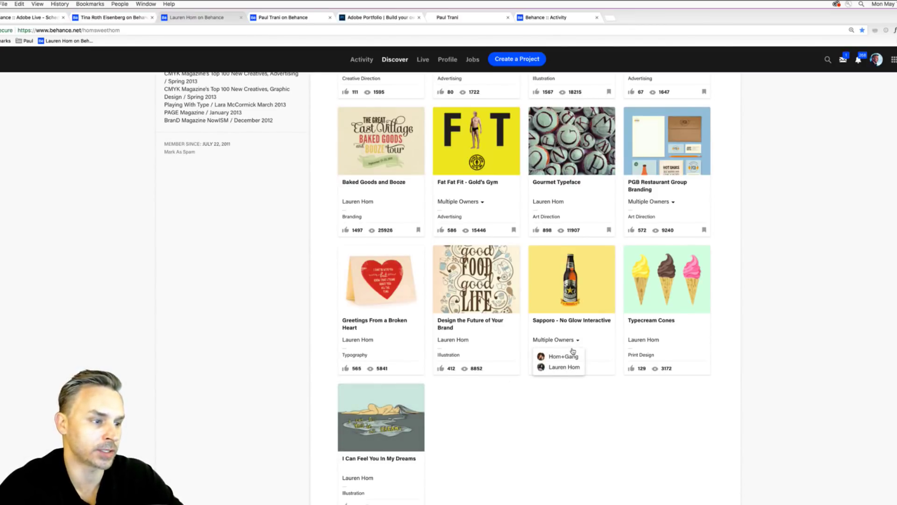
{"action": "scroll", "coordinate": [457, 441], "scroll_direction": "up", "scroll_amount": 17}
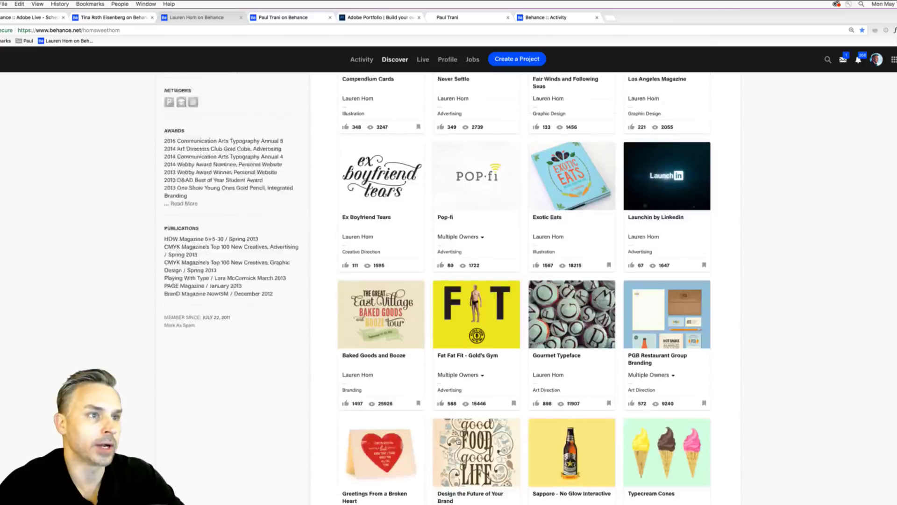
{"action": "scroll", "coordinate": [458, 441], "scroll_direction": "up", "scroll_amount": 20}
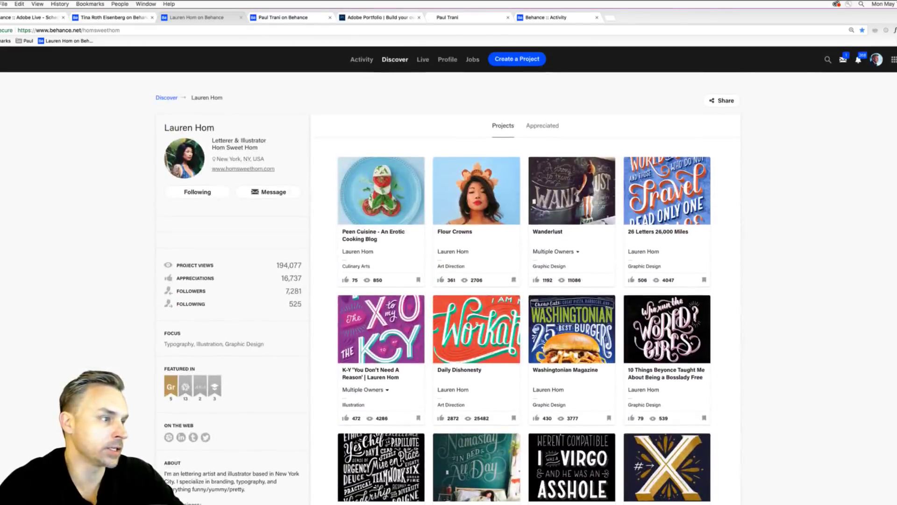
Open the full resume from the profile's work experience section and read through the biography and job history
{"action": "scroll", "coordinate": [199, 349], "scroll_direction": "down", "scroll_amount": 6}
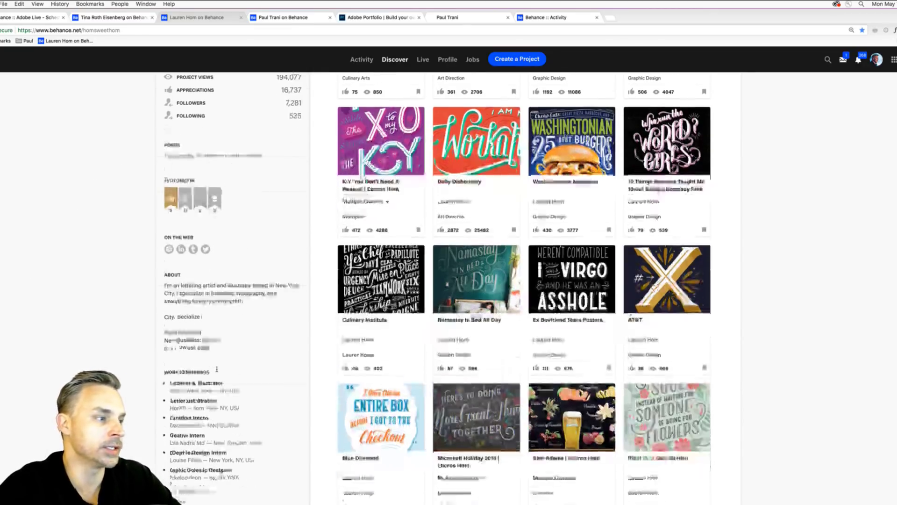
{"action": "scroll", "coordinate": [213, 360], "scroll_direction": "down", "scroll_amount": 3}
{"action": "scroll", "coordinate": [217, 371], "scroll_direction": "down", "scroll_amount": 1}
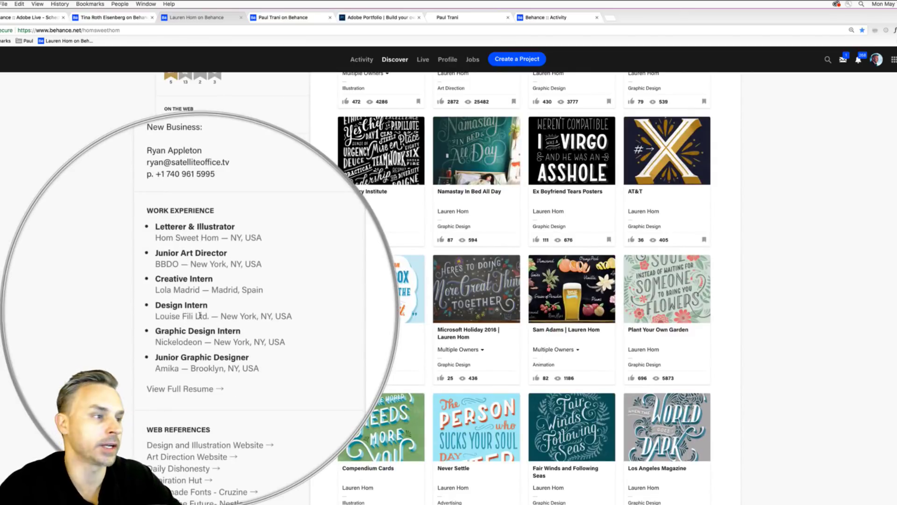
{"action": "left_click", "coordinate": [182, 363]}
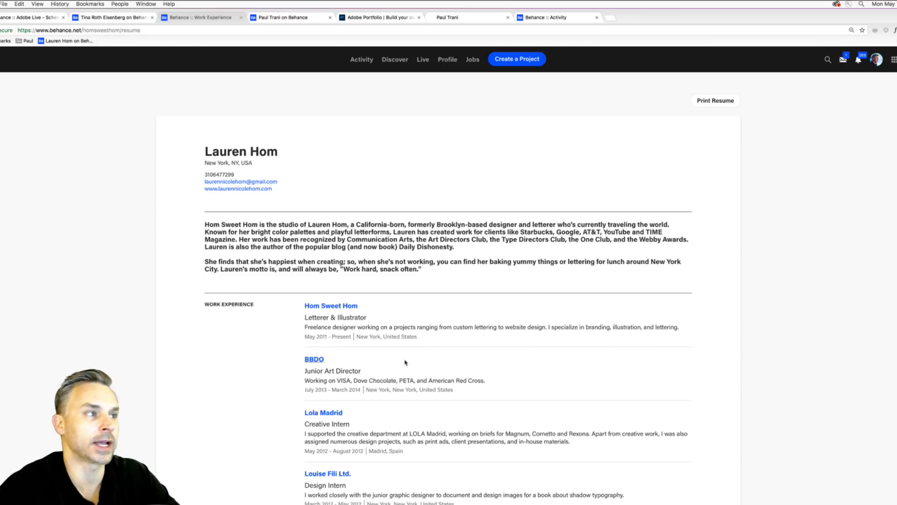
{"action": "scroll", "coordinate": [465, 365], "scroll_direction": "down", "scroll_amount": 1}
{"action": "scroll", "coordinate": [466, 365], "scroll_direction": "down", "scroll_amount": 1}
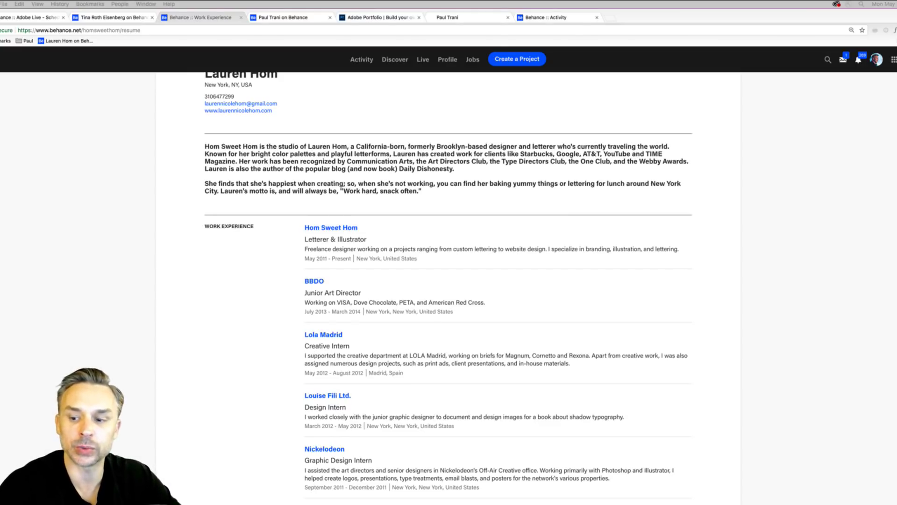
{"action": "left_click", "coordinate": [221, 298]}
{"action": "scroll", "coordinate": [216, 299], "scroll_direction": "up", "scroll_amount": 2}
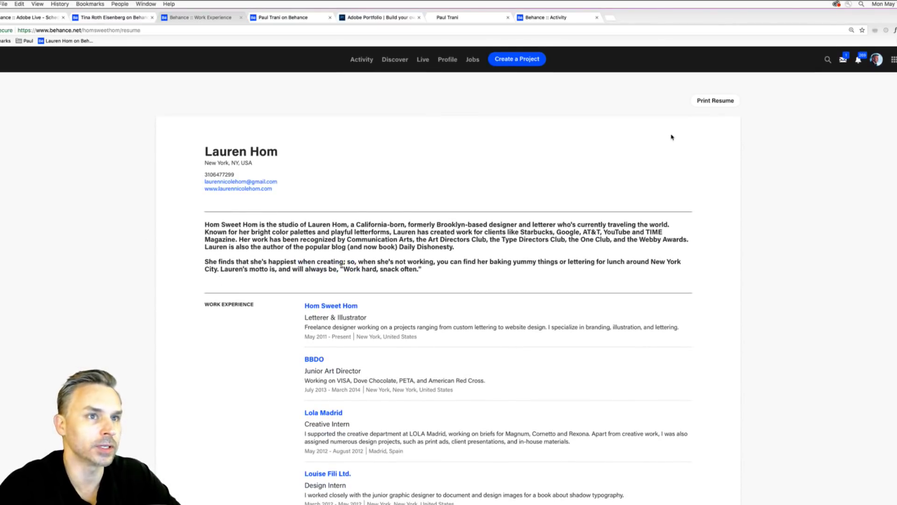
Go back from the resume to the profile and review its web references, awards, publications and remaining projects
{"action": "key", "text": "super+Left"}
{"action": "scroll", "coordinate": [155, 354], "scroll_direction": "down", "scroll_amount": 1}
{"action": "scroll", "coordinate": [155, 354], "scroll_direction": "down", "scroll_amount": 3}
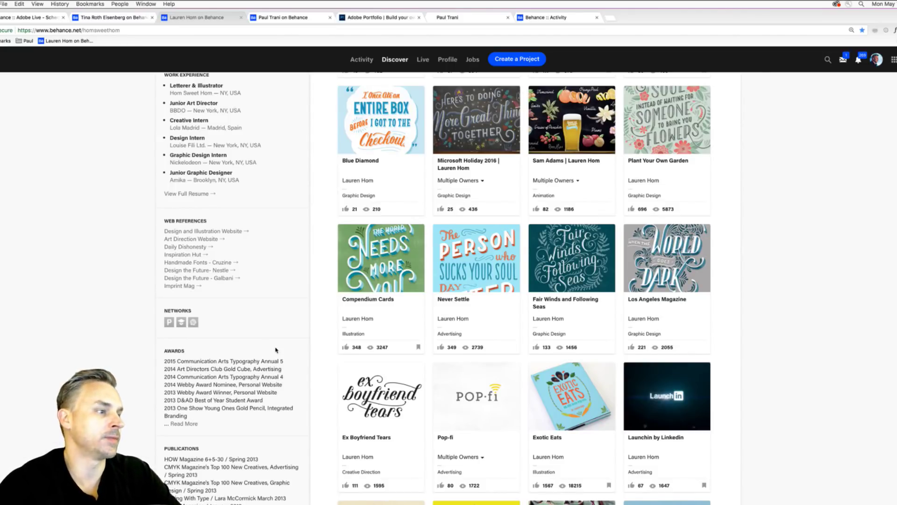
{"action": "scroll", "coordinate": [275, 350], "scroll_direction": "down", "scroll_amount": 2}
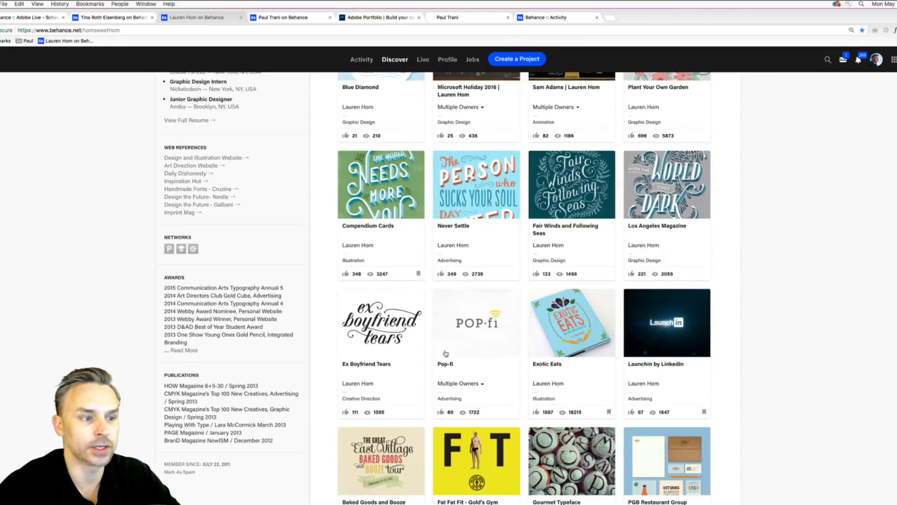
{"action": "scroll", "coordinate": [474, 343], "scroll_direction": "down", "scroll_amount": 4}
{"action": "scroll", "coordinate": [474, 343], "scroll_direction": "up", "scroll_amount": 10}
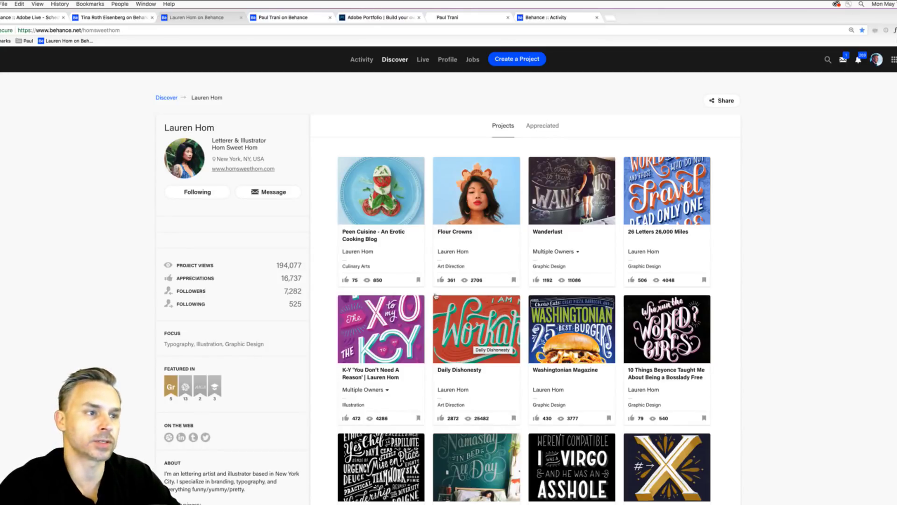
Open the "26 Letters 26,000 Miles" project and read its introduction
{"action": "scroll", "coordinate": [318, 246], "scroll_direction": "down", "scroll_amount": 1}
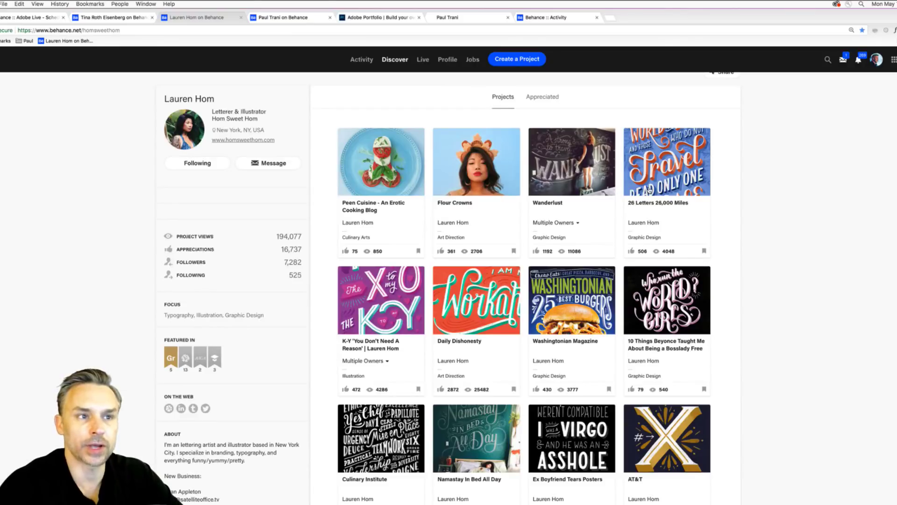
{"action": "left_click", "coordinate": [649, 187]}
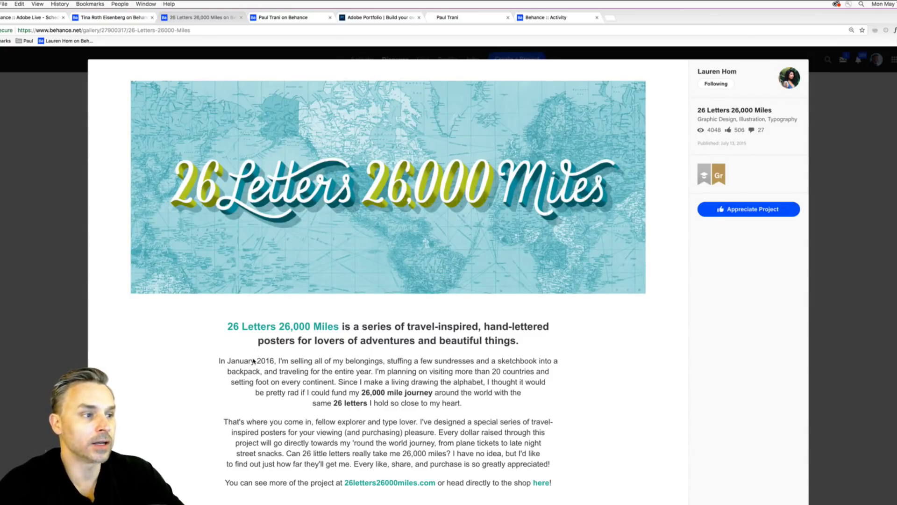
{"action": "scroll", "coordinate": [253, 361], "scroll_direction": "down", "scroll_amount": 2}
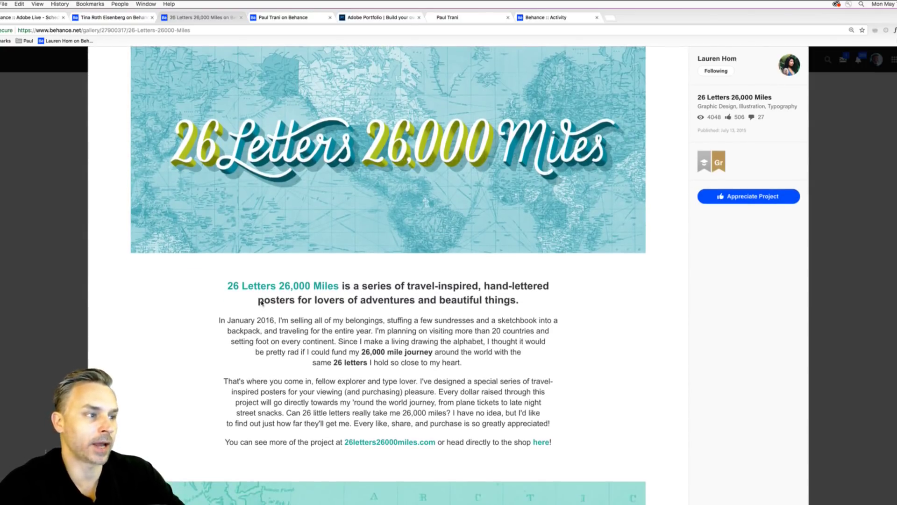
Look through the hand-lettered travel posters in the project, starting below its introduction
{"action": "mouse_move", "coordinate": [260, 301]}
{"action": "left_mouse_down"}
{"action": "mouse_move", "coordinate": [220, 325]}
{"action": "mouse_move", "coordinate": [268, 313]}
{"action": "left_mouse_up"}
{"action": "left_click", "coordinate": [271, 324]}
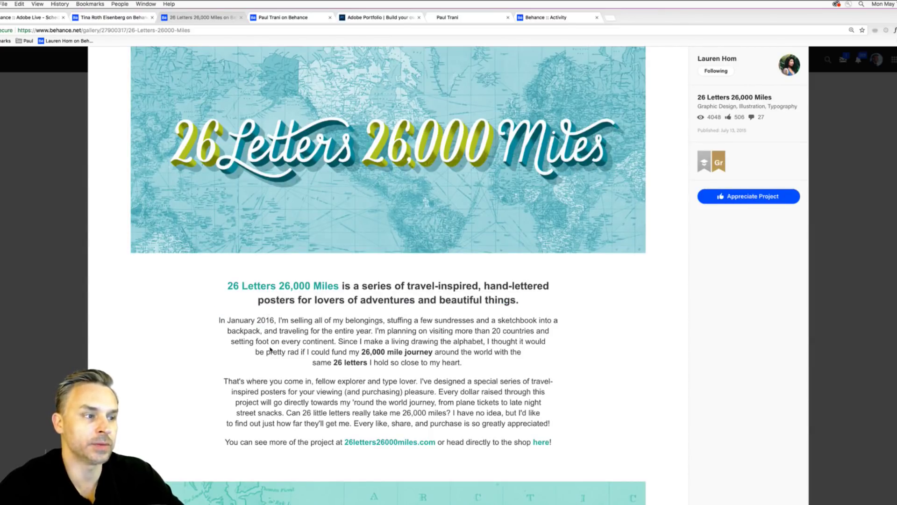
{"action": "scroll", "coordinate": [216, 366], "scroll_direction": "down", "scroll_amount": 3}
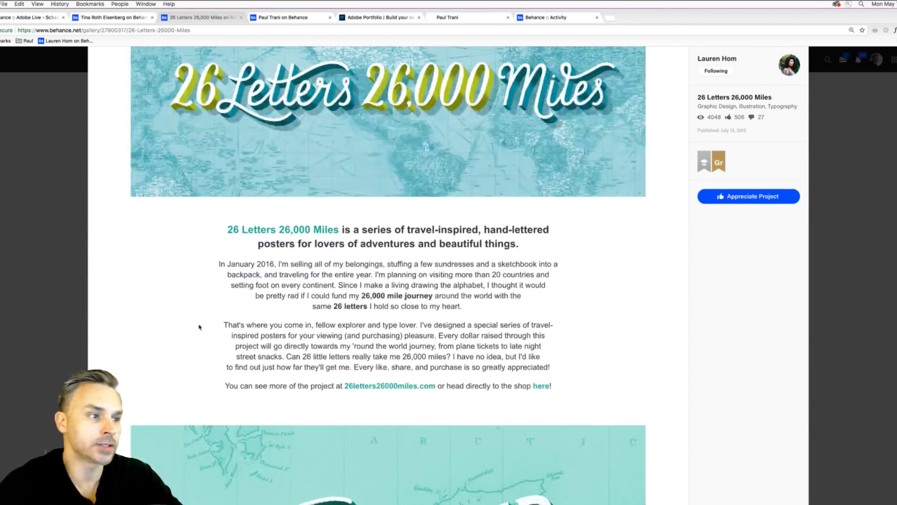
{"action": "scroll", "coordinate": [400, 359], "scroll_direction": "down", "scroll_amount": 10}
{"action": "scroll", "coordinate": [395, 399], "scroll_direction": "down", "scroll_amount": 2}
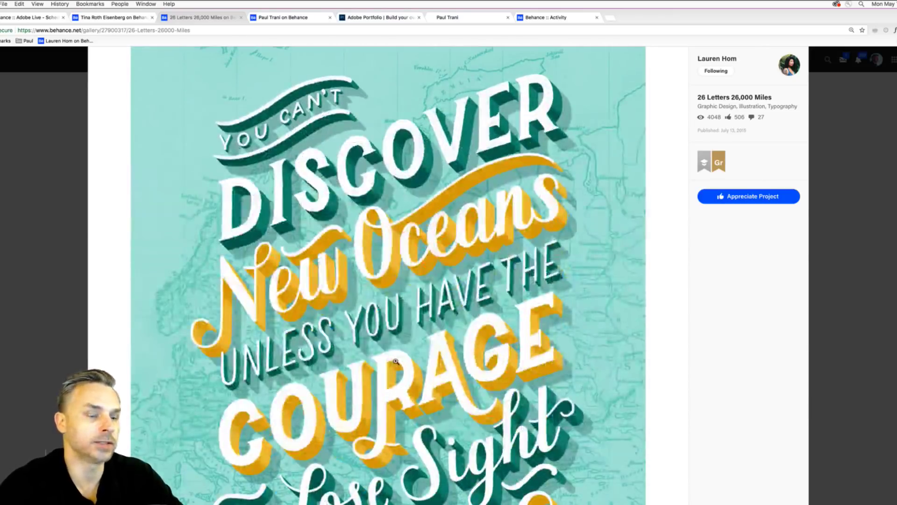
{"action": "scroll", "coordinate": [396, 360], "scroll_direction": "down", "scroll_amount": 20}
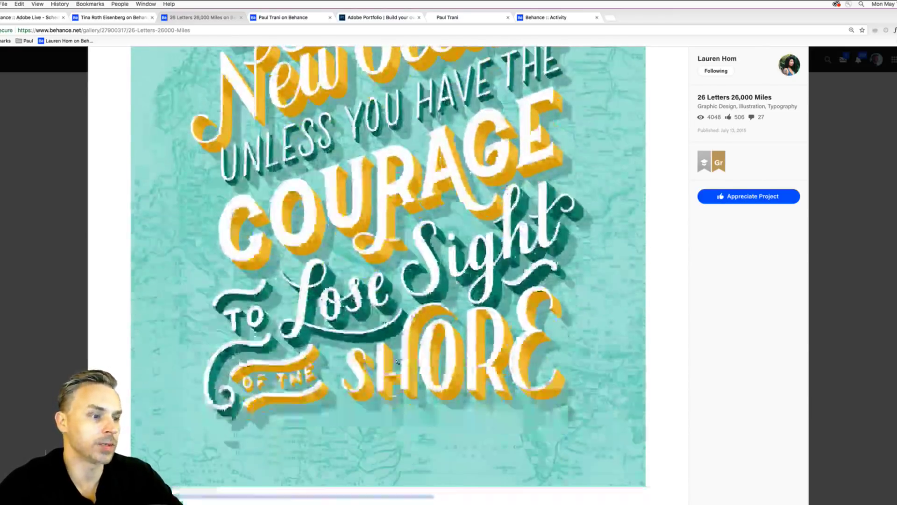
{"action": "scroll", "coordinate": [397, 360], "scroll_direction": "down", "scroll_amount": 15}
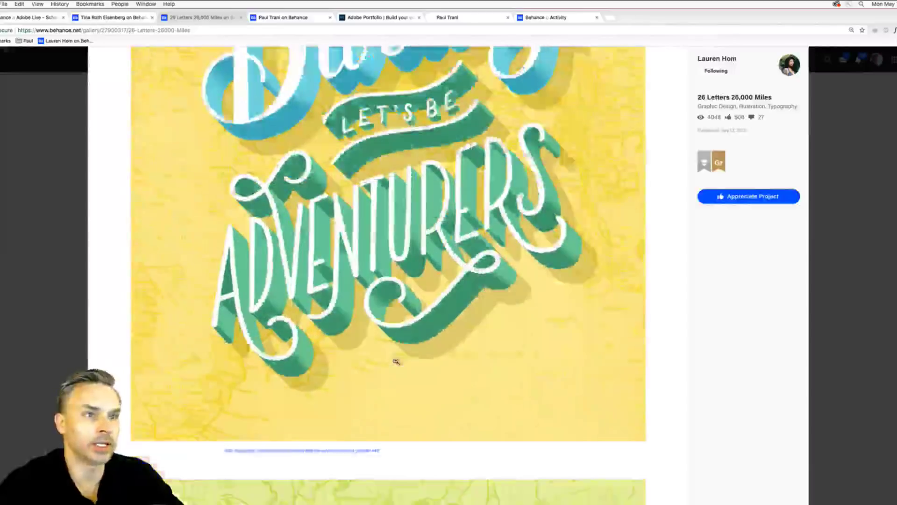
{"action": "scroll", "coordinate": [395, 359], "scroll_direction": "down", "scroll_amount": 15}
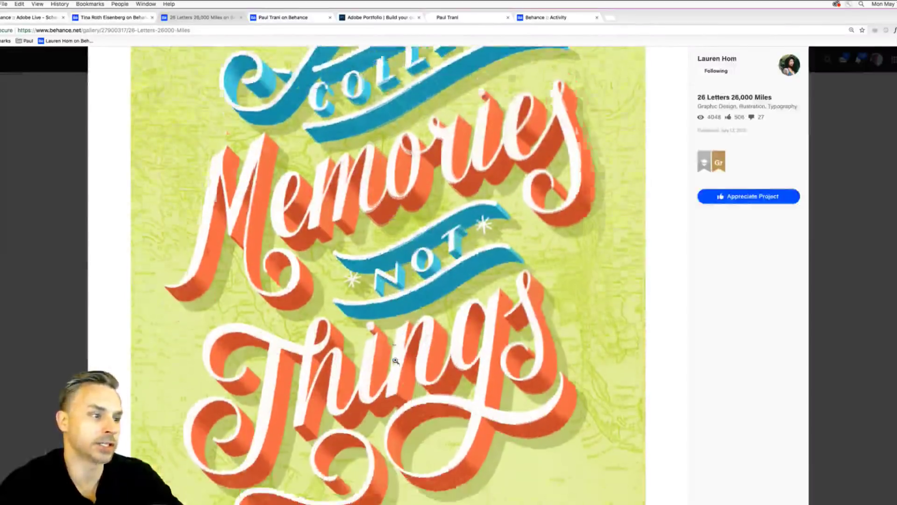
{"action": "scroll", "coordinate": [395, 349], "scroll_direction": "down", "scroll_amount": 10}
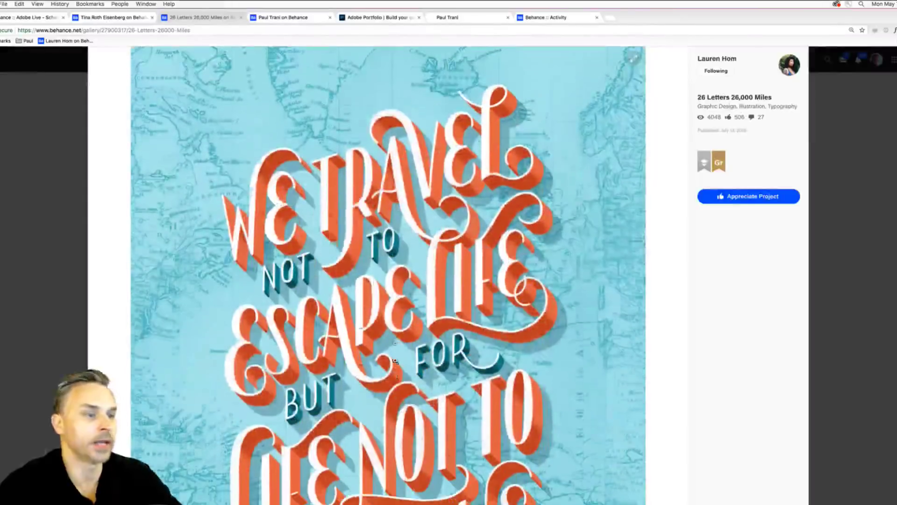
{"action": "scroll", "coordinate": [395, 360], "scroll_direction": "down", "scroll_amount": 12}
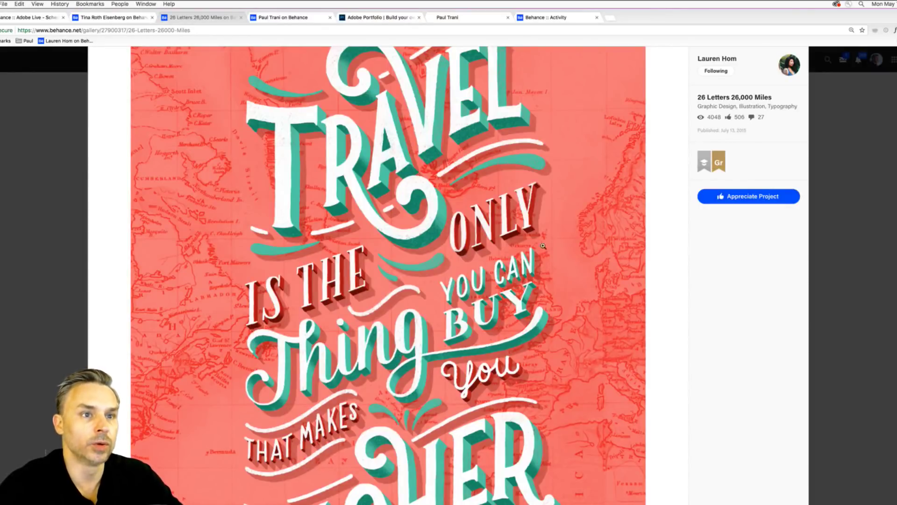
Appreciate the "26 Letters 26,000 Miles" project, and close it after viewing the remaining posters
{"action": "left_click", "coordinate": [731, 201]}
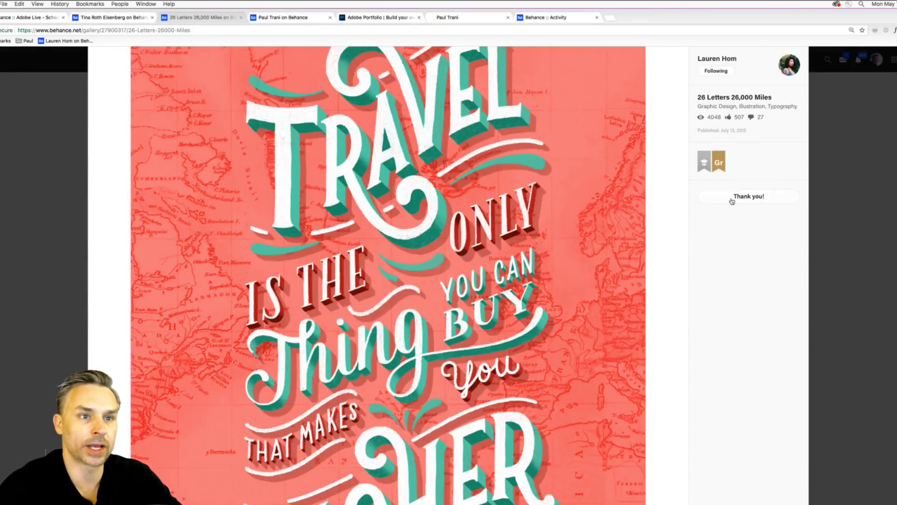
{"action": "scroll", "coordinate": [324, 292], "scroll_direction": "down", "scroll_amount": 20}
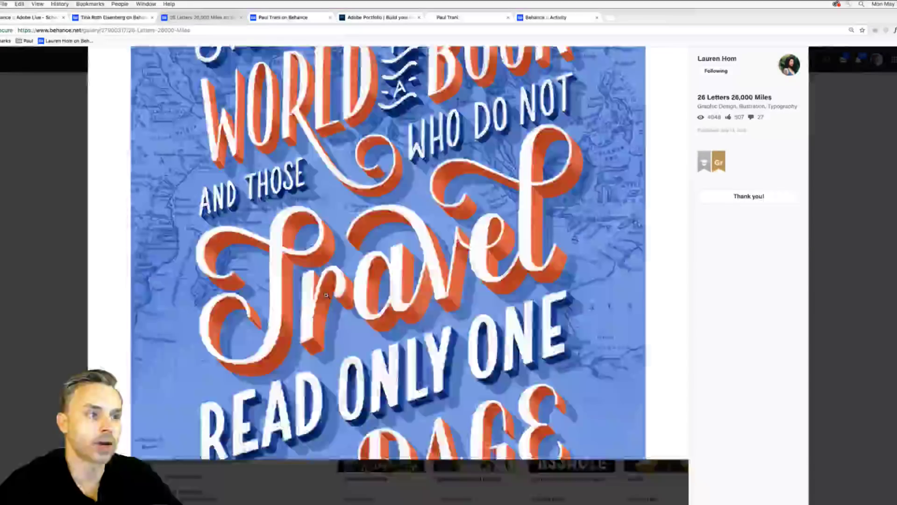
{"action": "scroll", "coordinate": [326, 297], "scroll_direction": "up", "scroll_amount": 15}
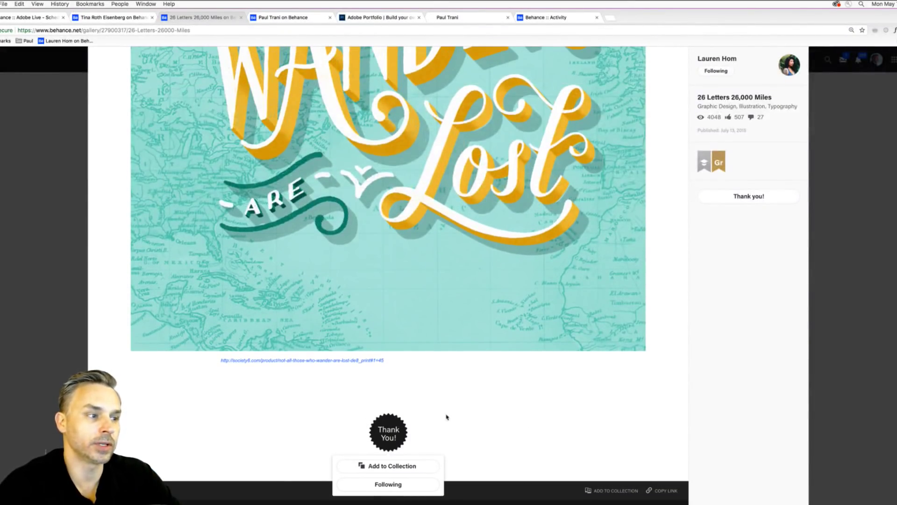
{"action": "left_click", "coordinate": [866, 271]}
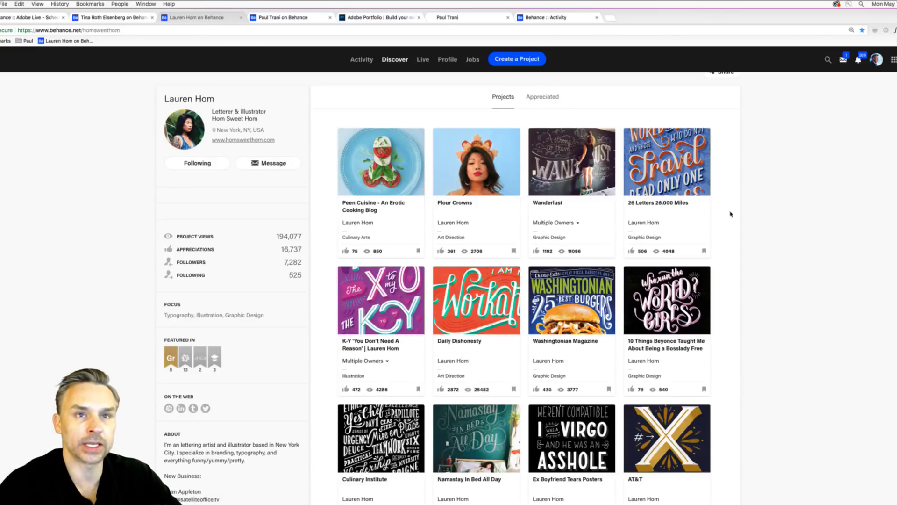
Go from the creator's page to the signed-in account's own Behance profile
{"action": "left_click", "coordinate": [872, 67]}
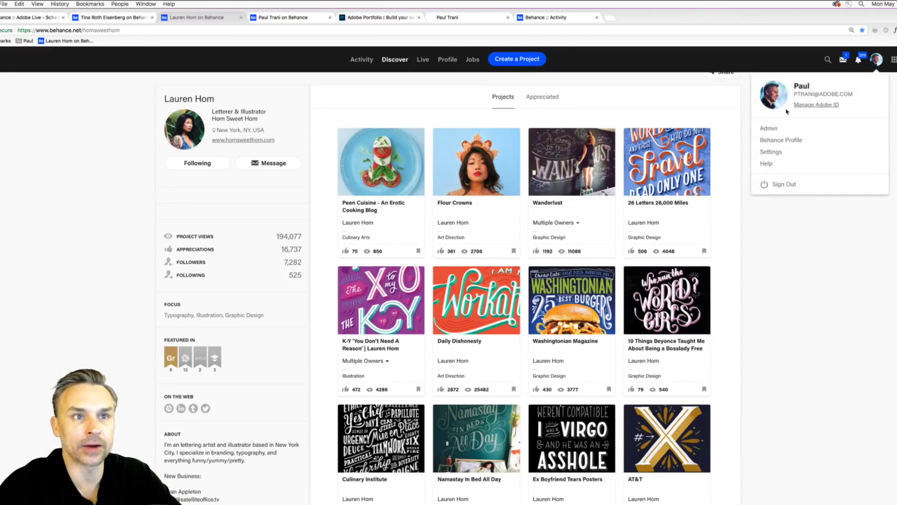
{"action": "left_click", "coordinate": [772, 141]}
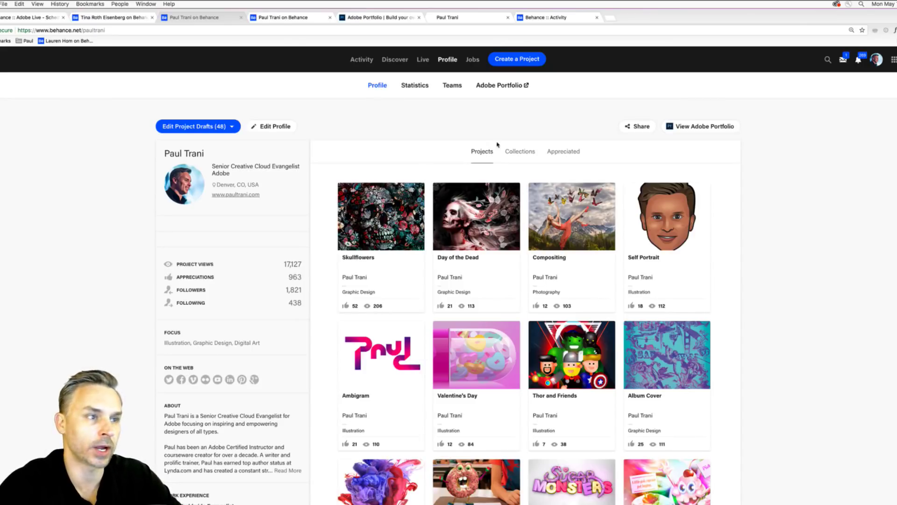
{"action": "left_click", "coordinate": [875, 64]}
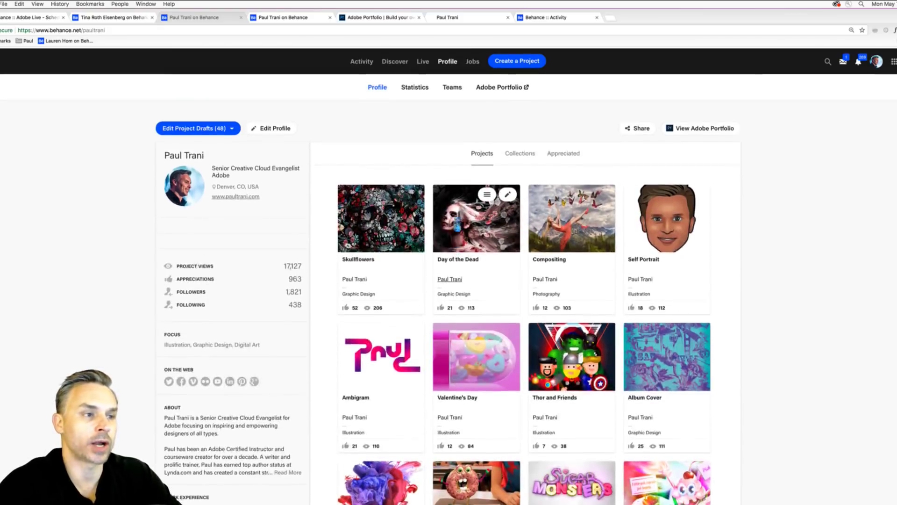
Move the Skullflowers project to second place in the profile's project grid, behind Day of the Dead
{"action": "mouse_move", "coordinate": [449, 277]}
{"action": "left_click_drag", "start_coordinate": [392, 195], "coordinate": [488, 197]}
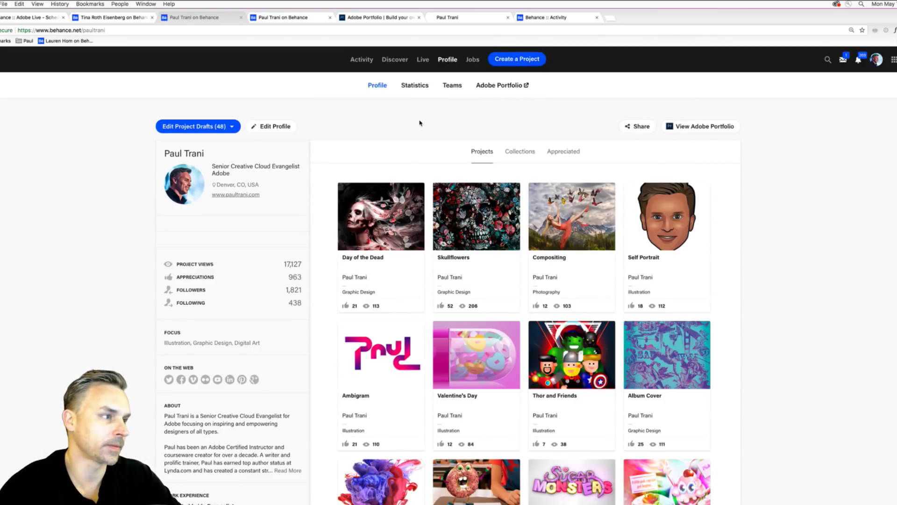
{"action": "scroll", "coordinate": [414, 157], "scroll_direction": "down", "scroll_amount": 3}
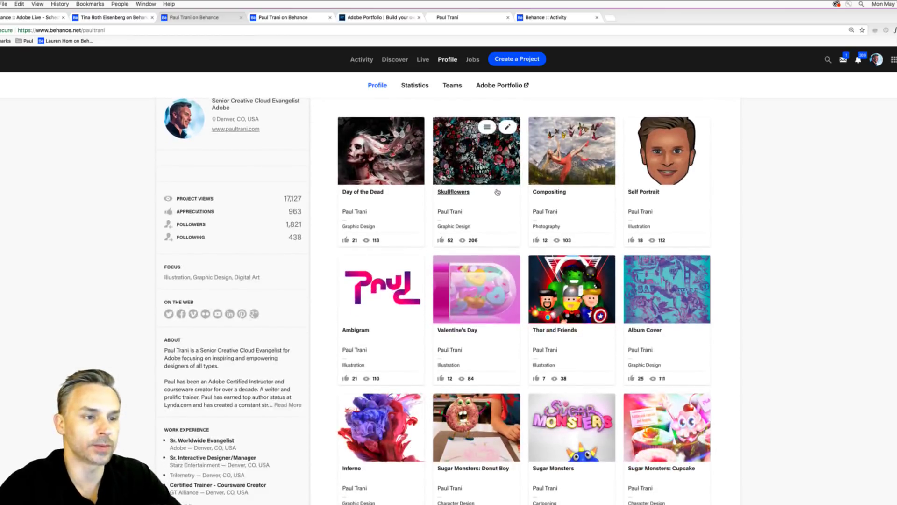
{"action": "scroll", "coordinate": [497, 191], "scroll_direction": "up", "scroll_amount": 3}
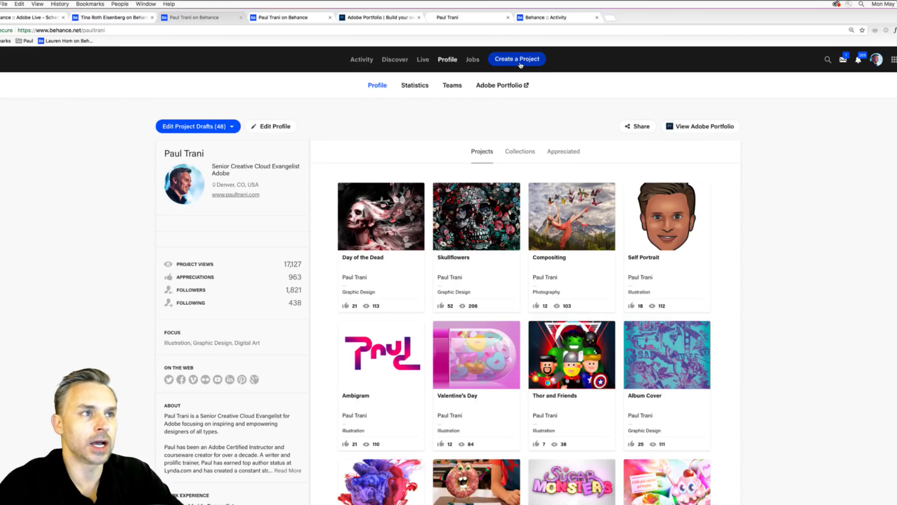
Switch to the Venus artwork in Illustrator and enlarge the window to fill the screen
{"action": "left_click", "coordinate": [520, 64]}
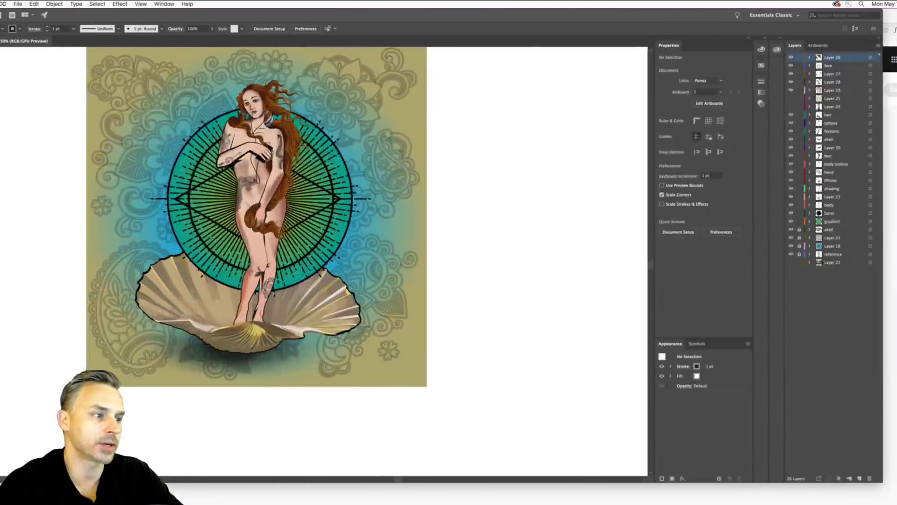
{"action": "left_click_drag", "start_coordinate": [203, 125], "coordinate": [247, 167]}
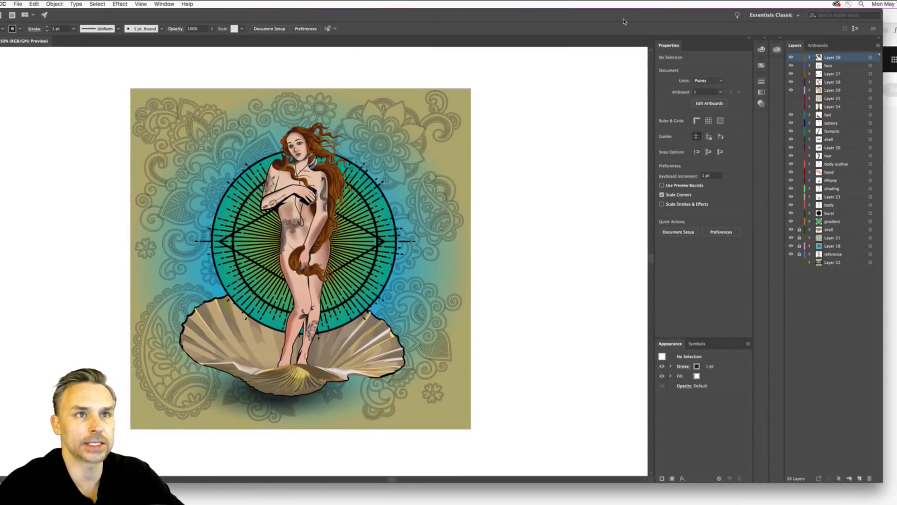
{"action": "mouse_move", "coordinate": [883, 487]}
{"action": "left_mouse_down"}
{"action": "mouse_move", "coordinate": [896, 504]}
{"action": "mouse_move", "coordinate": [896, 473]}
{"action": "mouse_move", "coordinate": [878, 489]}
{"action": "left_mouse_up"}
{"action": "left_click_drag", "start_coordinate": [879, 489], "coordinate": [896, 504]}
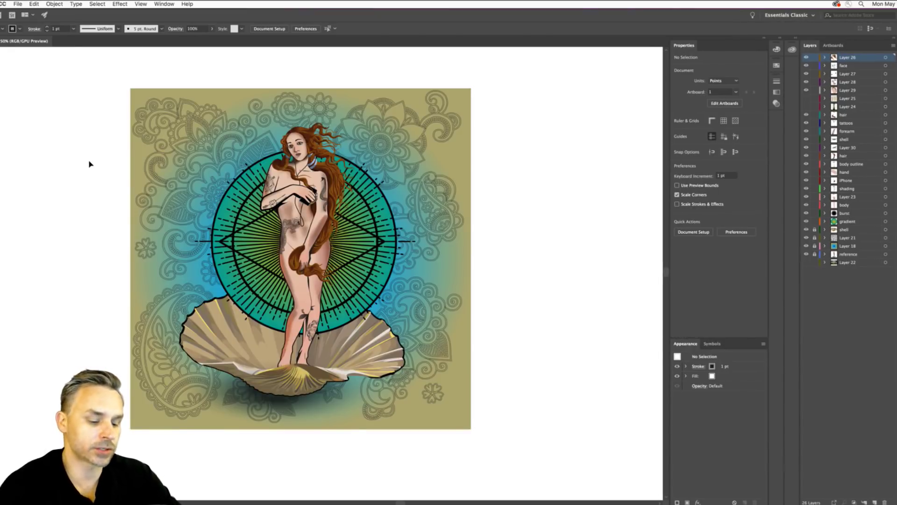
{"action": "key", "text": "super+equal"}
{"action": "left_click_drag", "start_coordinate": [318, 186], "coordinate": [336, 211]}
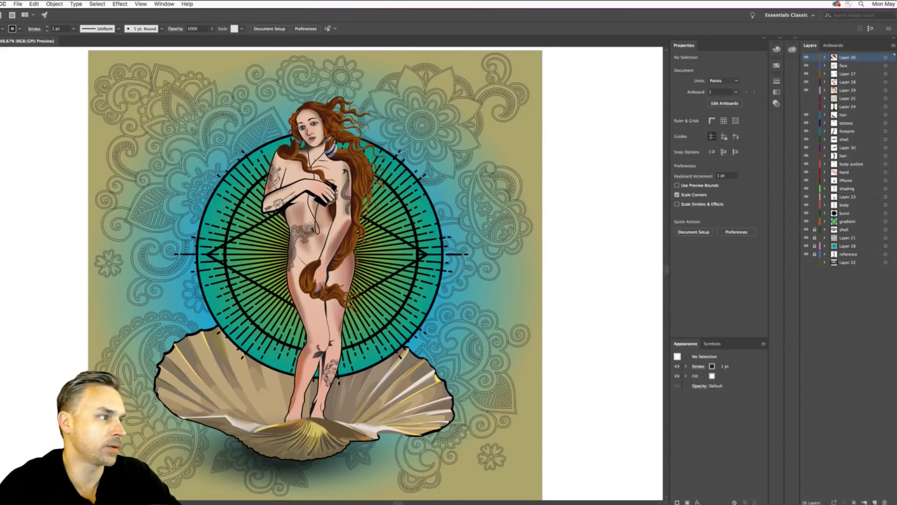
Show the document's artboards so the artboard edges stand out around the artwork
{"action": "key", "text": "shift+o"}
{"action": "key", "text": "Escape"}
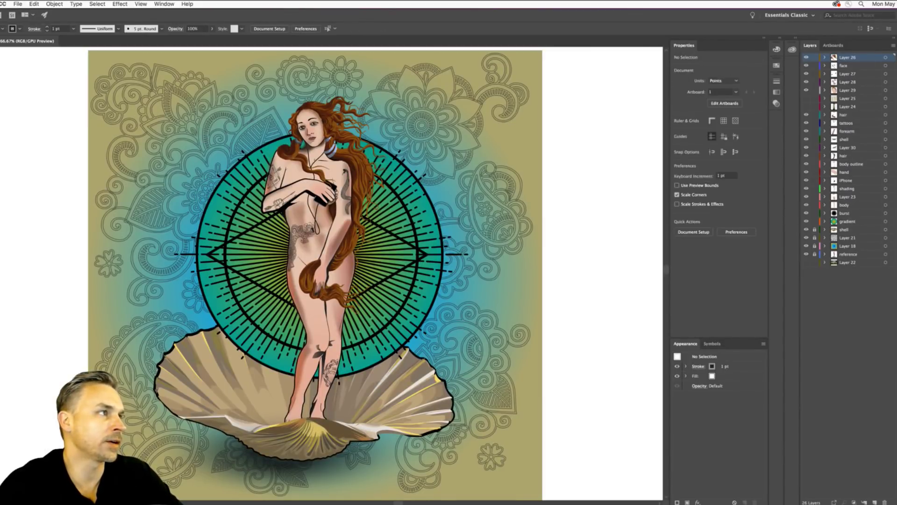
{"action": "left_click", "coordinate": [141, 4]}
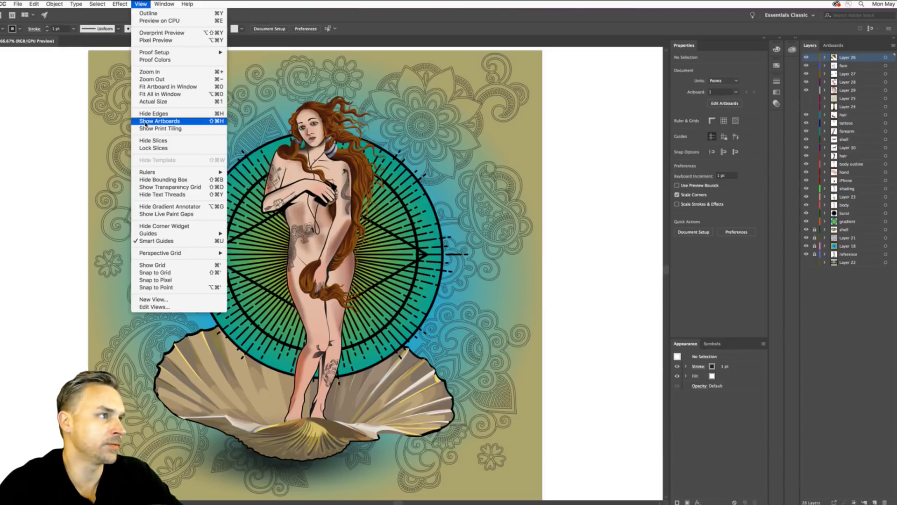
{"action": "left_click", "coordinate": [146, 121]}
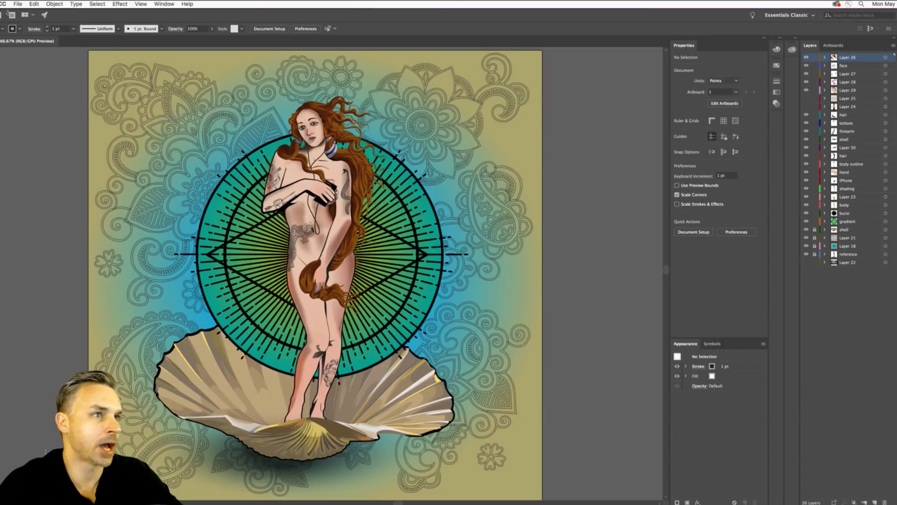
Draw a second artboard about 360 × 271 pt and place it over the figure's head and shoulders
{"action": "key", "text": "shift+o"}
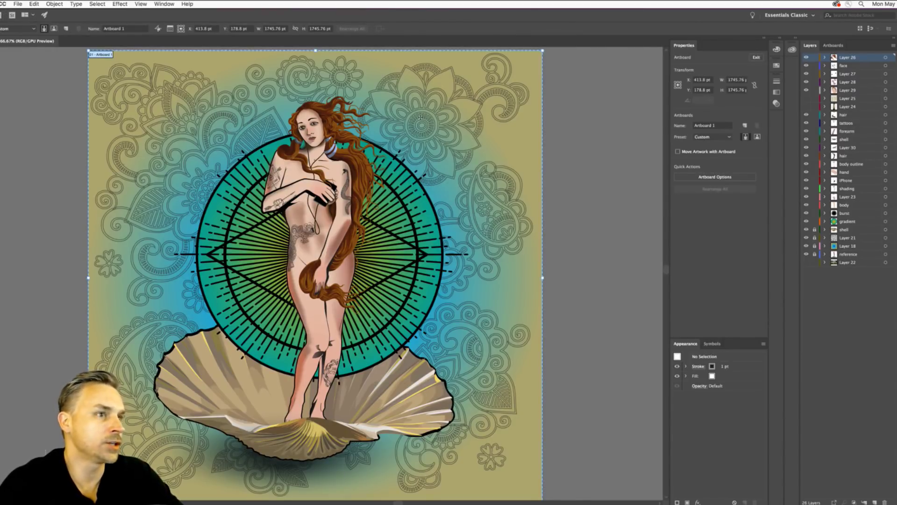
{"action": "mouse_move", "coordinate": [561, 70]}
{"action": "left_mouse_down"}
{"action": "mouse_move", "coordinate": [629, 149]}
{"action": "mouse_move", "coordinate": [647, 154]}
{"action": "mouse_move", "coordinate": [655, 140]}
{"action": "left_mouse_up"}
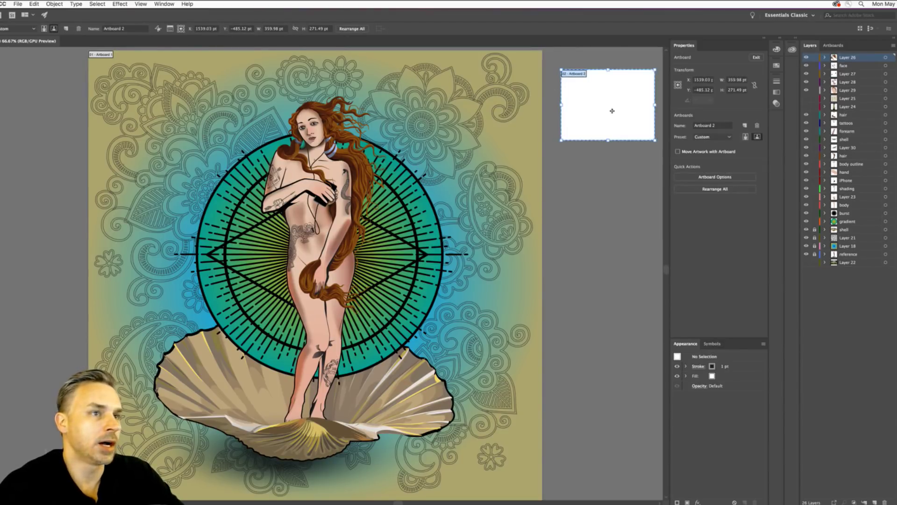
{"action": "left_click_drag", "start_coordinate": [605, 97], "coordinate": [309, 130]}
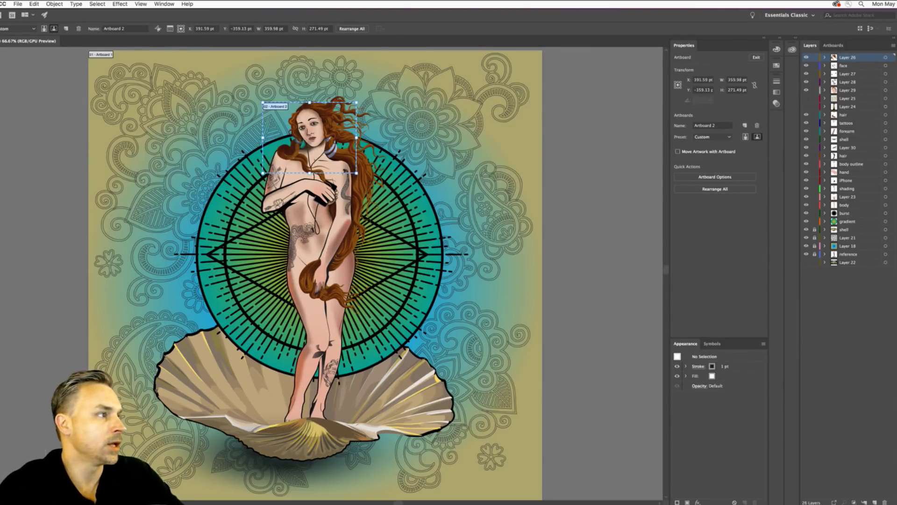
{"action": "left_click_drag", "start_coordinate": [61, 79], "coordinate": [210, 199]}
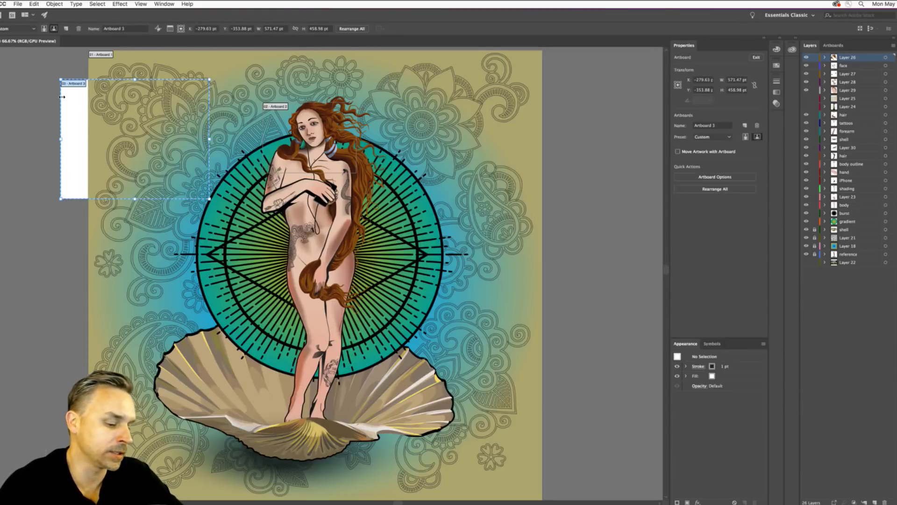
{"action": "key", "text": "Delete"}
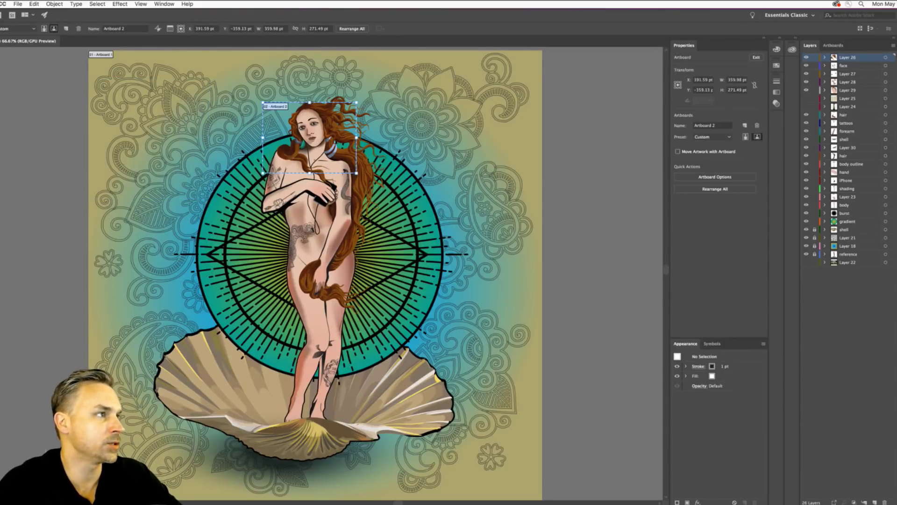
{"action": "key", "text": "Escape"}
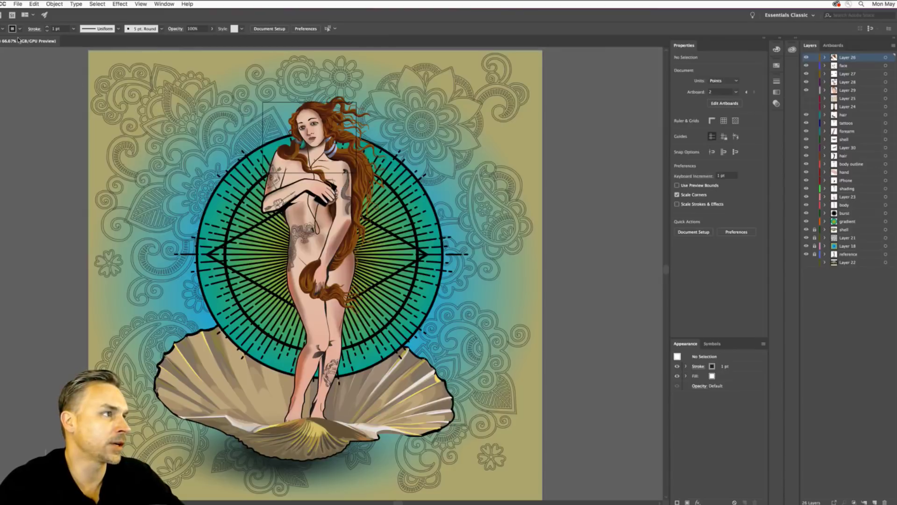
Open Export for Screens, name the full-artwork artboard Full and the face artboard Closeup, and include both in the export
{"action": "left_click", "coordinate": [18, 5]}
{"action": "mouse_move", "coordinate": [33, 132]}
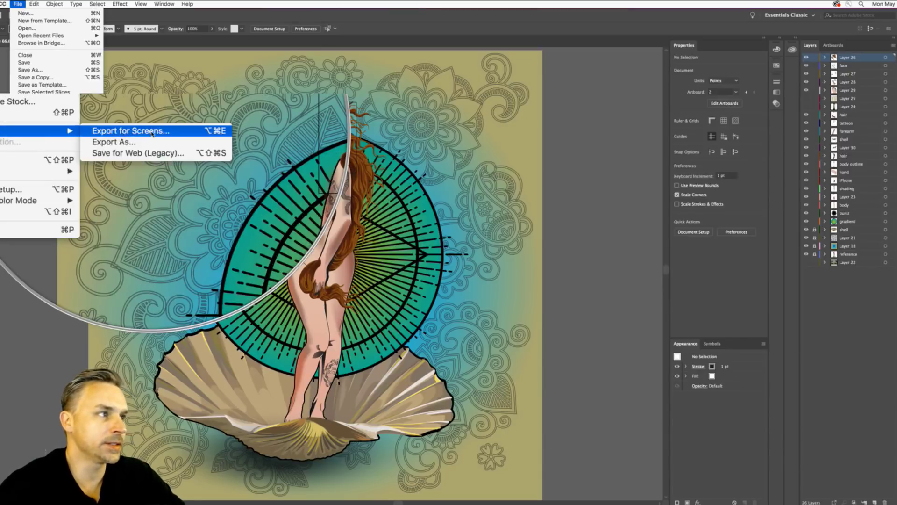
{"action": "left_click", "coordinate": [140, 131]}
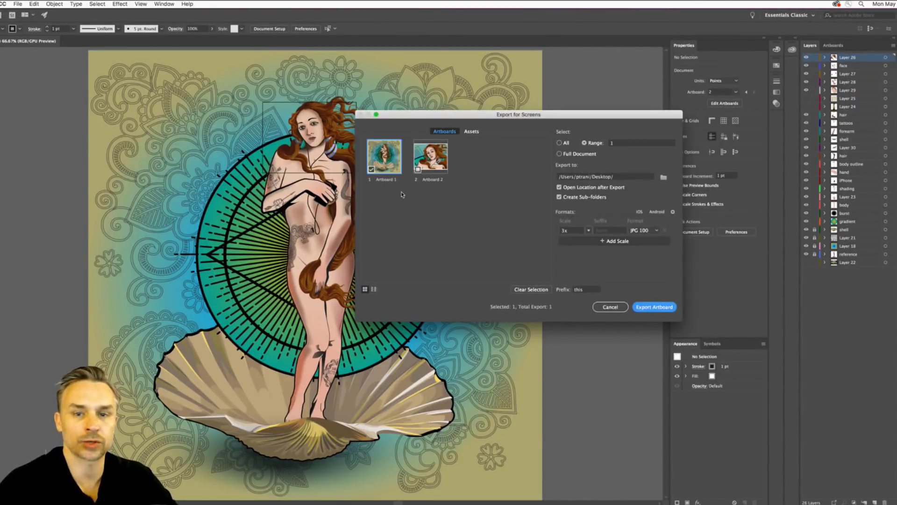
{"action": "left_click", "coordinate": [463, 252]}
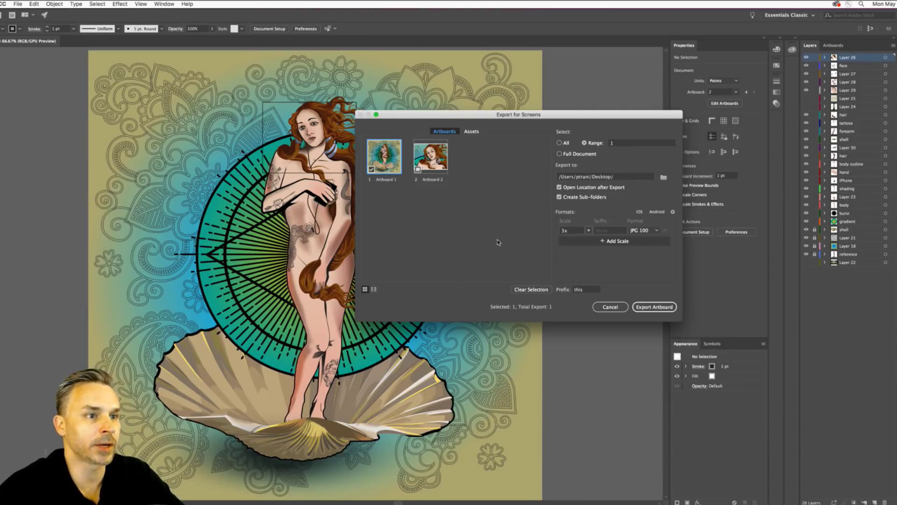
{"action": "double_click", "coordinate": [389, 180]}
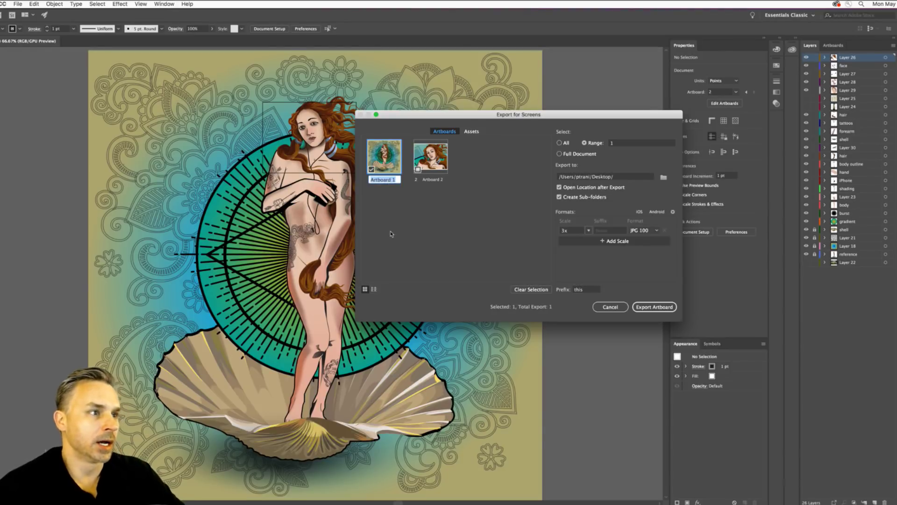
{"action": "type", "text": "Full"}
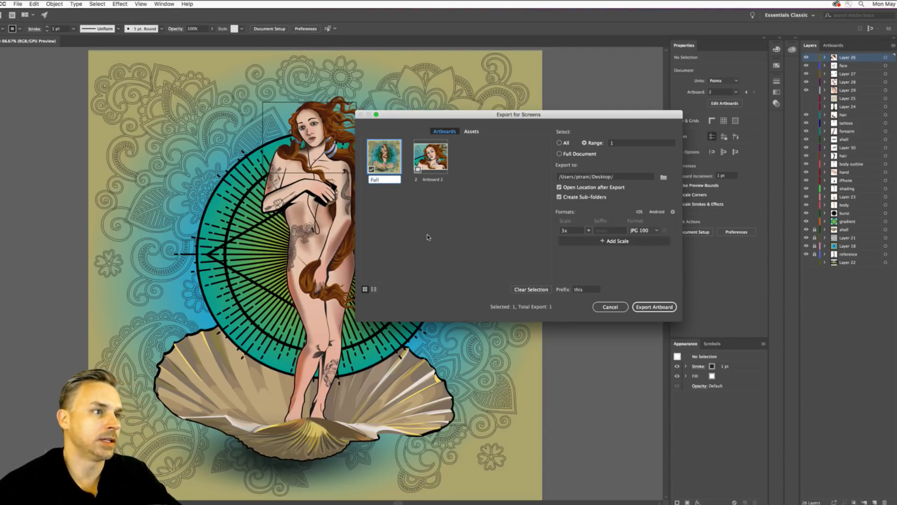
{"action": "double_click", "coordinate": [428, 181]}
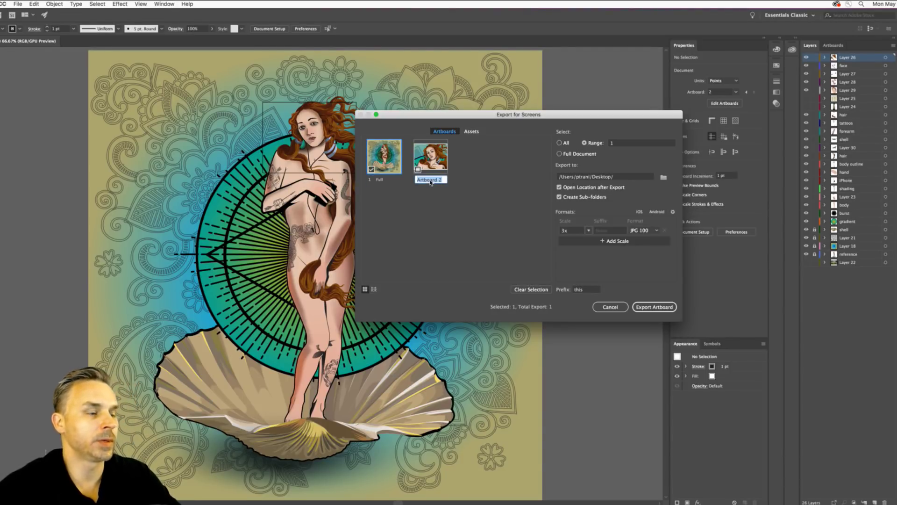
{"action": "type", "text": "Closeup"}
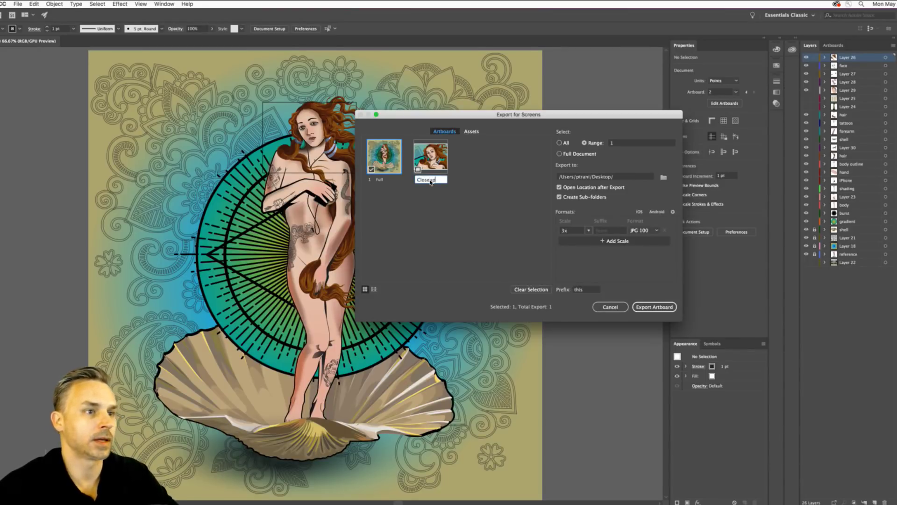
{"action": "key", "text": "Return"}
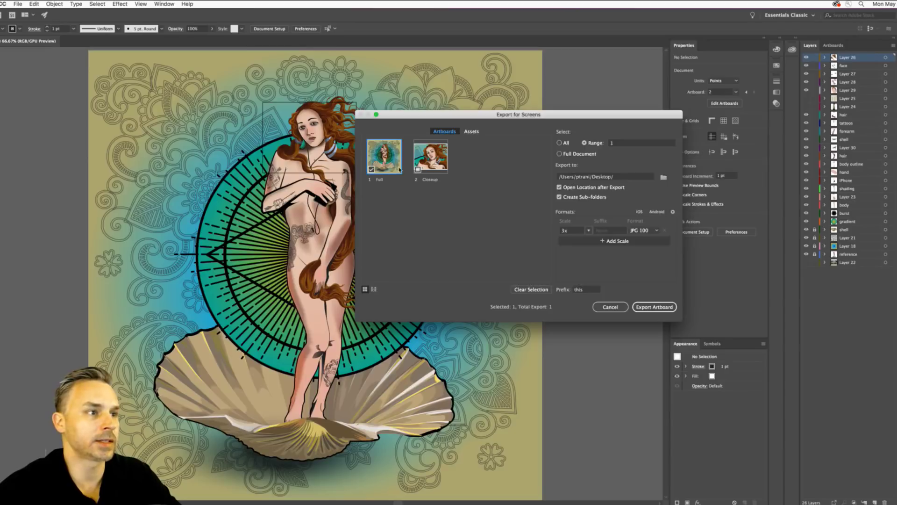
{"action": "left_click", "coordinate": [418, 169]}
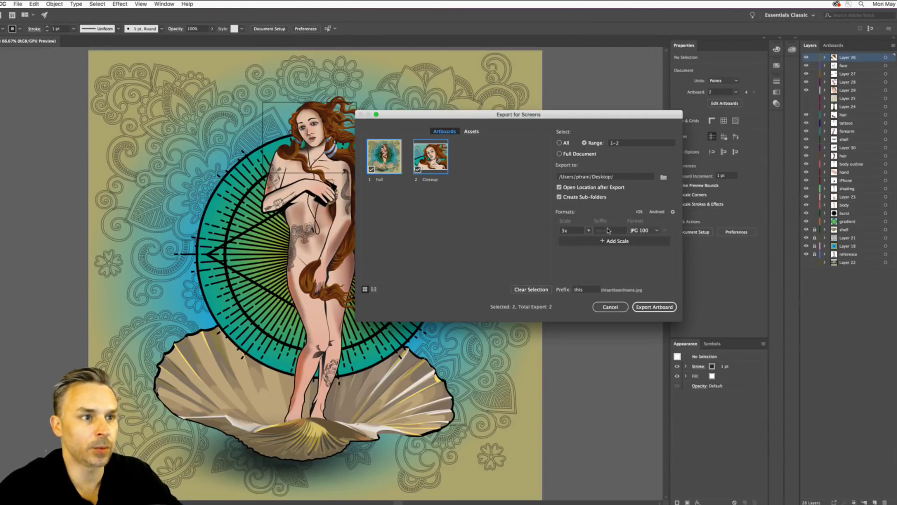
Try a 1x export scale and toggle both artboards out of and back into the export selection
{"action": "left_click", "coordinate": [587, 230]}
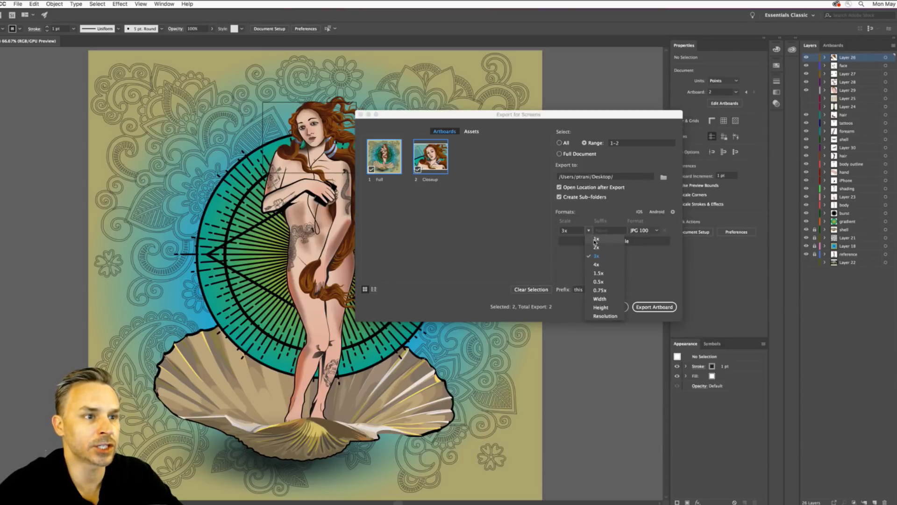
{"action": "left_click", "coordinate": [595, 243]}
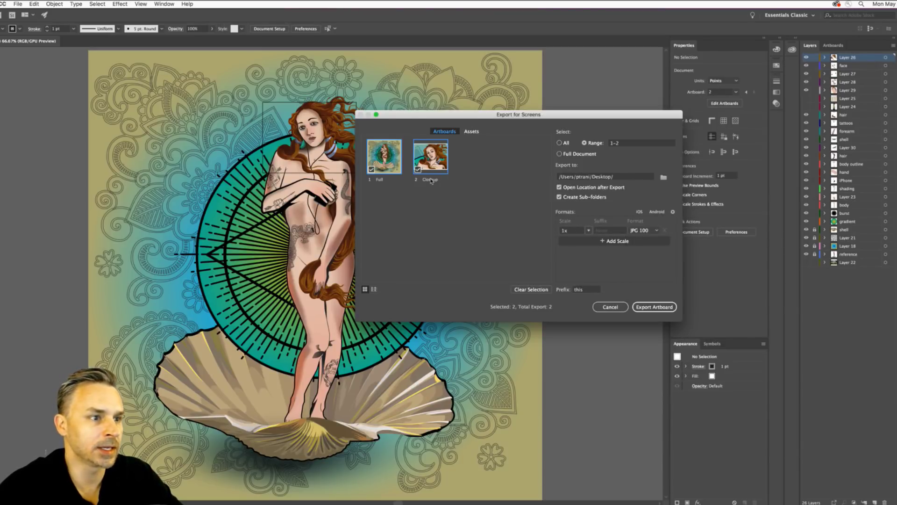
{"action": "left_click", "coordinate": [426, 159]}
{"action": "left_click", "coordinate": [388, 159]}
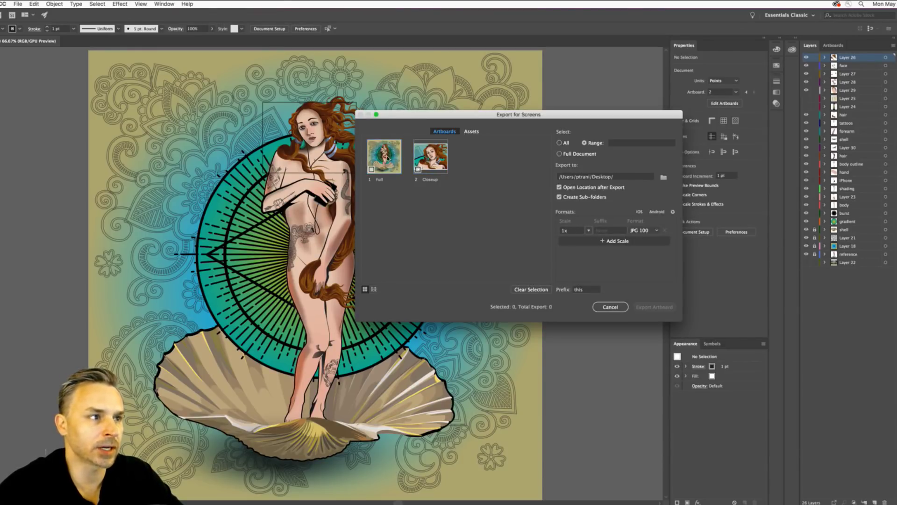
{"action": "left_click", "coordinate": [416, 159]}
{"action": "left_click", "coordinate": [371, 170]}
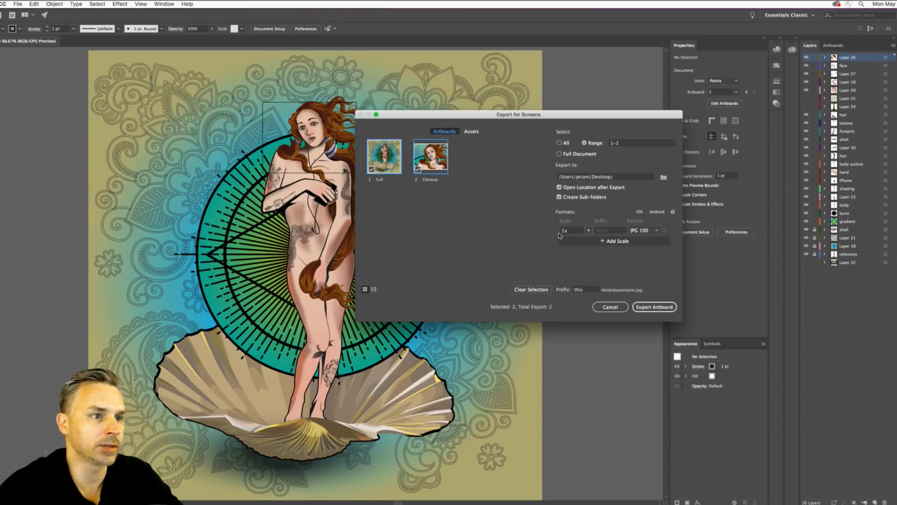
Set the export scale to 3x and export both artboards as JPG 100 to the Desktop
{"action": "left_click", "coordinate": [589, 231]}
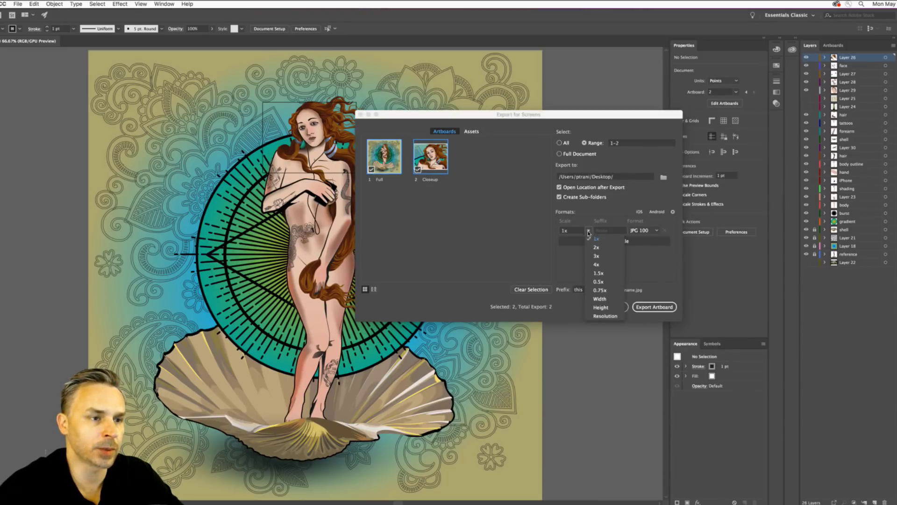
{"action": "left_click", "coordinate": [596, 256]}
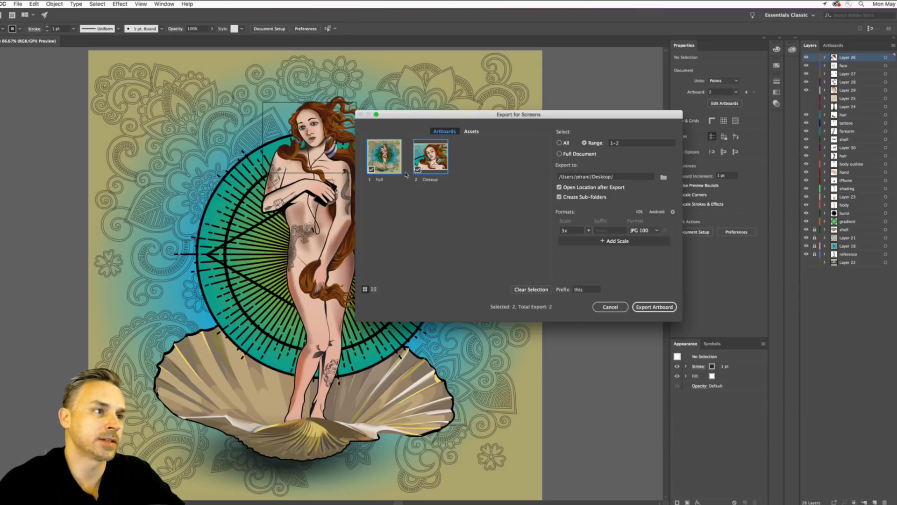
{"action": "left_click", "coordinate": [648, 308]}
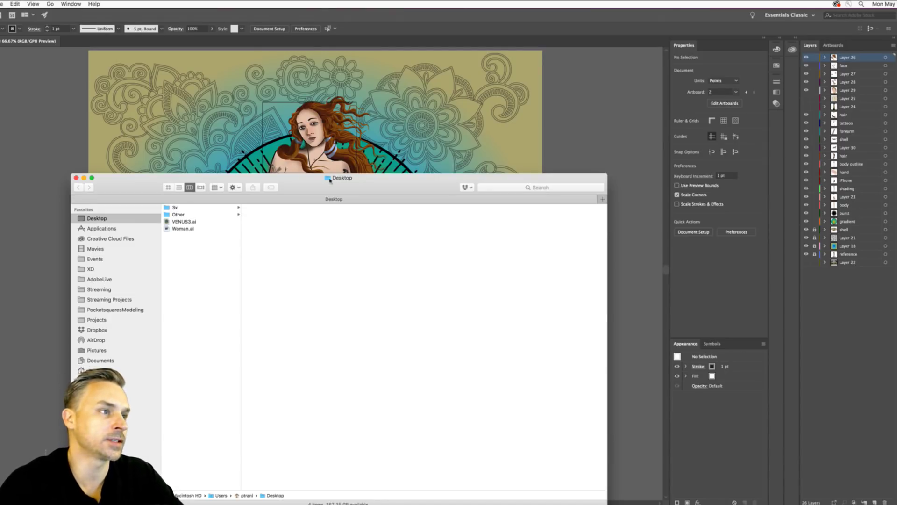
Inspect the exported thisCloseup.jpg and thisFull.jpg in the Desktop's 3x folder, comparing their previews and dimensions
{"action": "left_click_drag", "start_coordinate": [324, 187], "coordinate": [402, 125]}
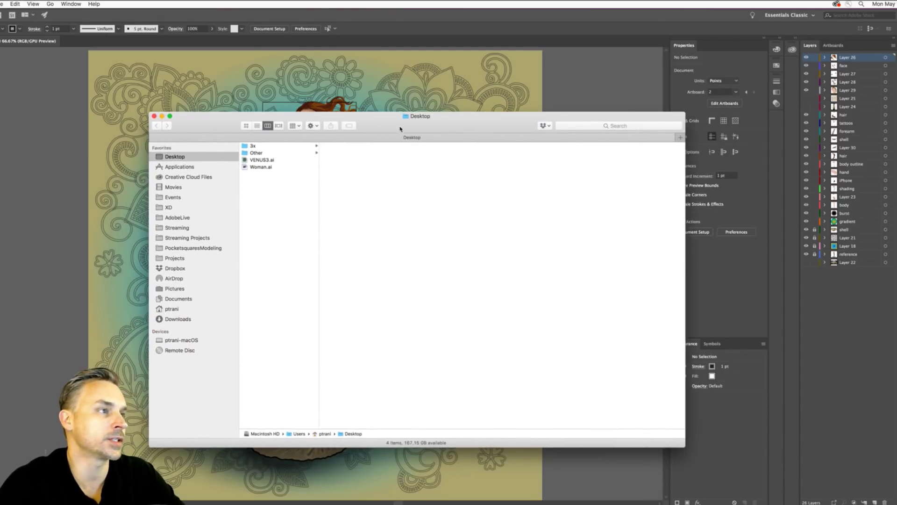
{"action": "left_click", "coordinate": [256, 146]}
{"action": "left_click", "coordinate": [329, 147]}
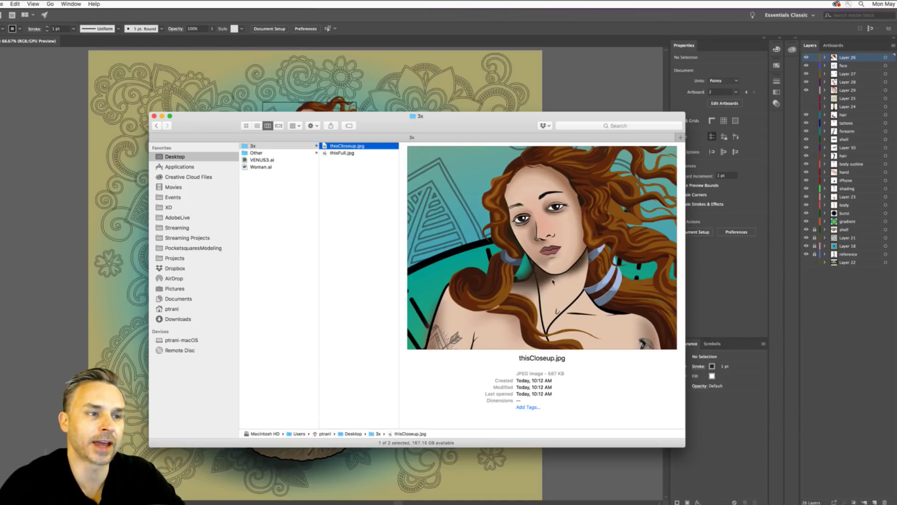
{"action": "left_click", "coordinate": [329, 154]}
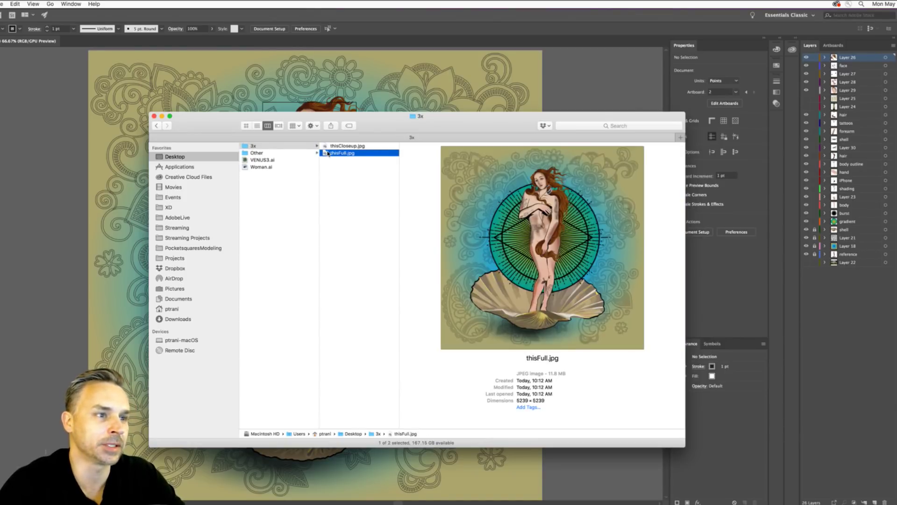
{"action": "left_click", "coordinate": [328, 146]}
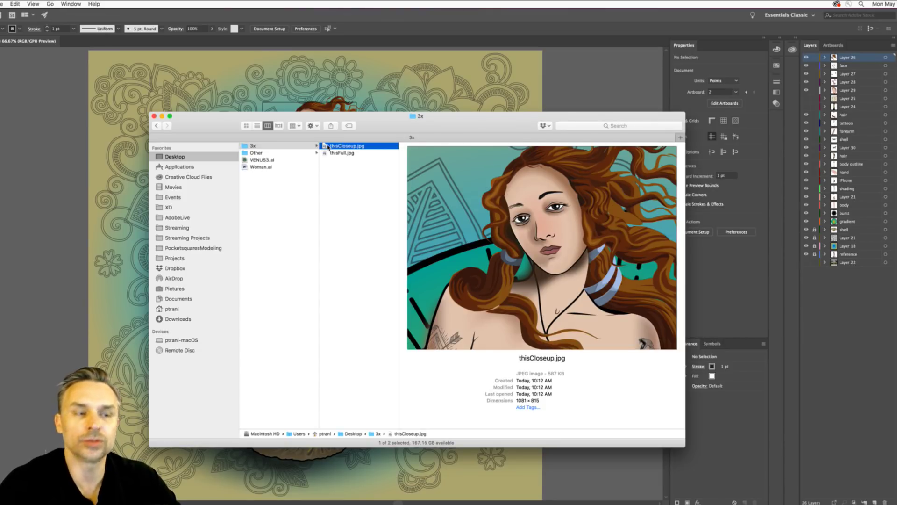
{"action": "left_click", "coordinate": [332, 153]}
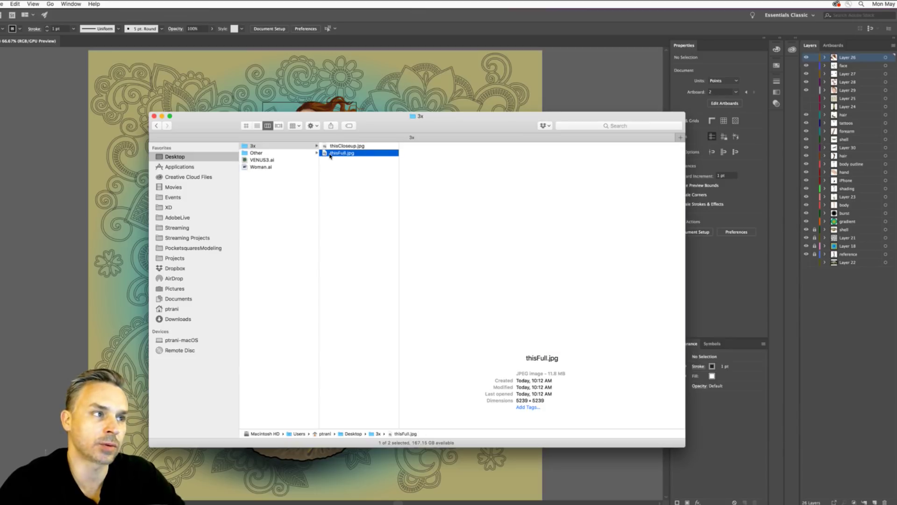
{"action": "left_click", "coordinate": [333, 147]}
{"action": "left_click", "coordinate": [332, 153]}
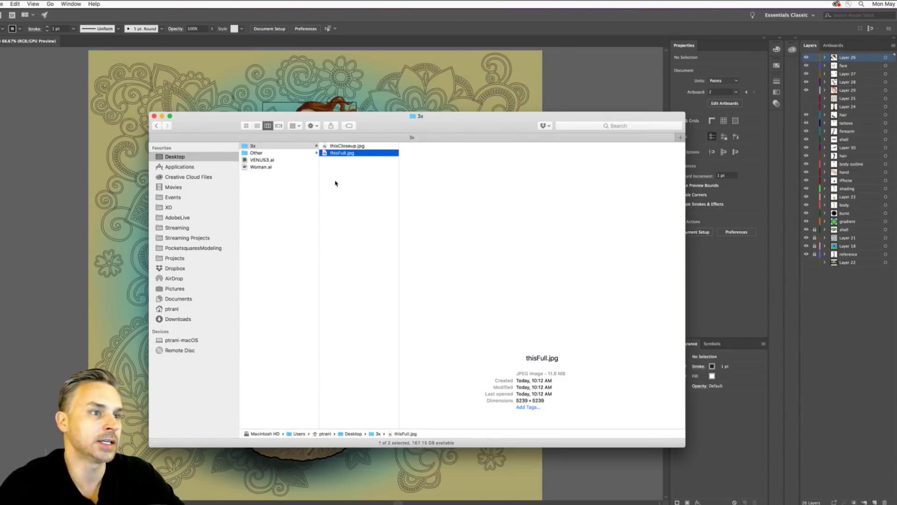
{"action": "left_click", "coordinate": [341, 194]}
{"action": "left_click_drag", "start_coordinate": [380, 126], "coordinate": [401, 203]}
{"action": "left_click_drag", "start_coordinate": [472, 200], "coordinate": [450, 206]}
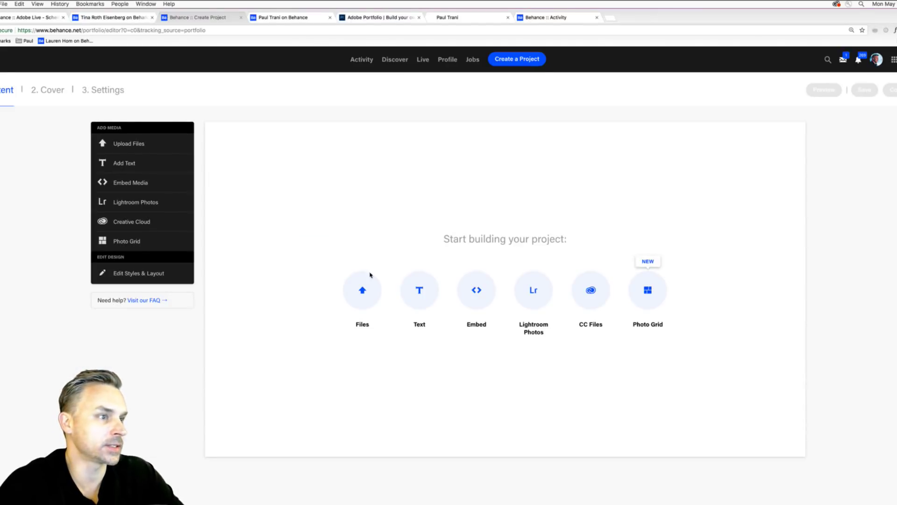
In Behance's project editor, try to upload thisCloseup.jpg from the Desktop's 3x folder
{"action": "left_click", "coordinate": [360, 291]}
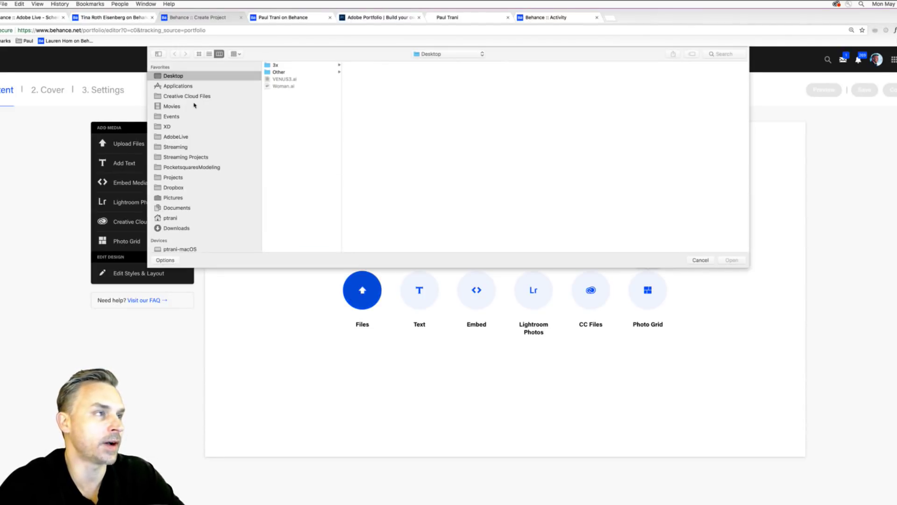
{"action": "left_click", "coordinate": [284, 66]}
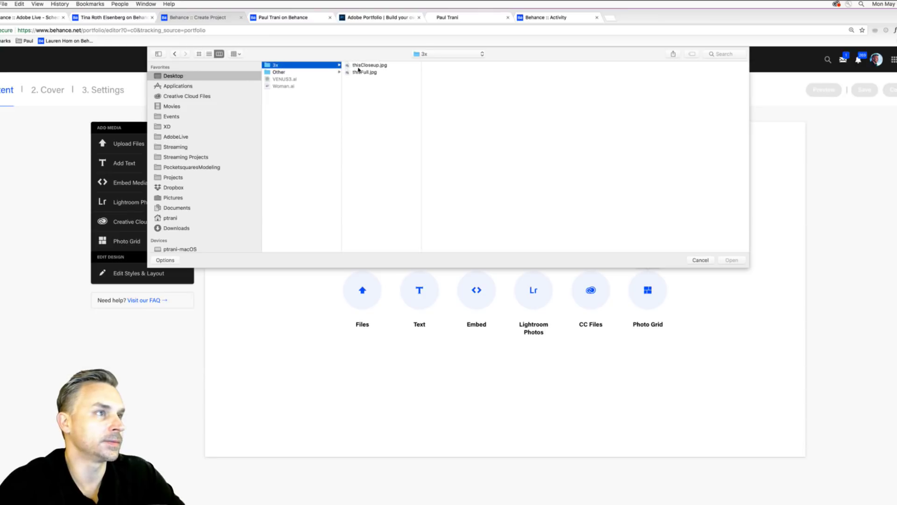
{"action": "left_click", "coordinate": [359, 66]}
{"action": "left_click", "coordinate": [738, 260]}
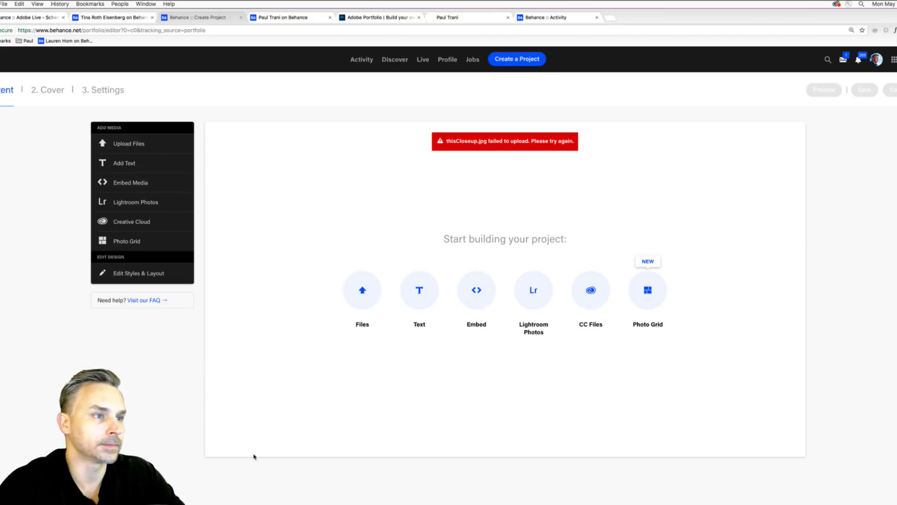
Start another file upload for the project and check the pixel dimensions of thisCloseup.jpg in Finder
{"action": "left_click", "coordinate": [361, 298]}
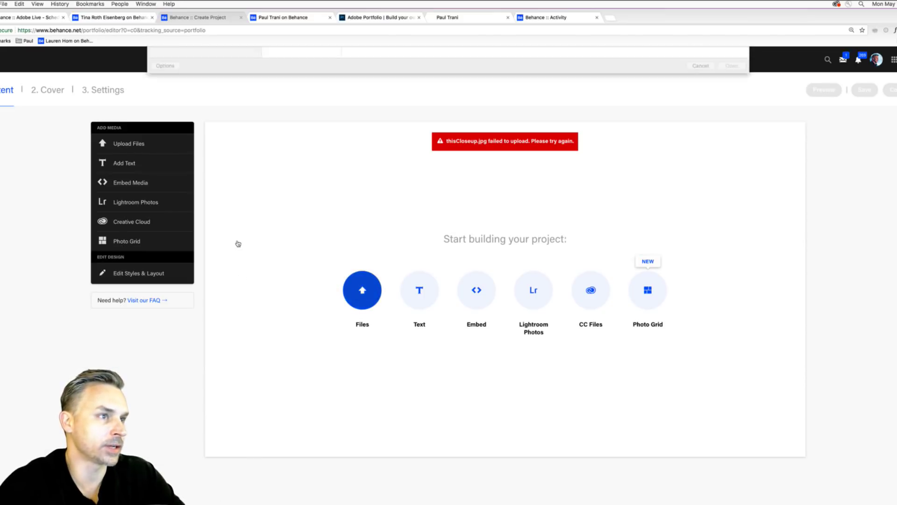
{"action": "key", "text": "super+Tab"}
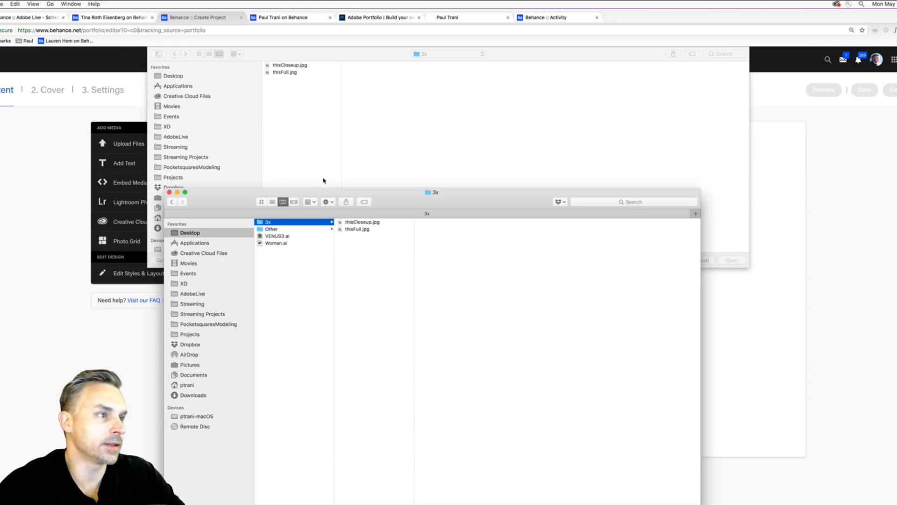
{"action": "left_click", "coordinate": [352, 223]}
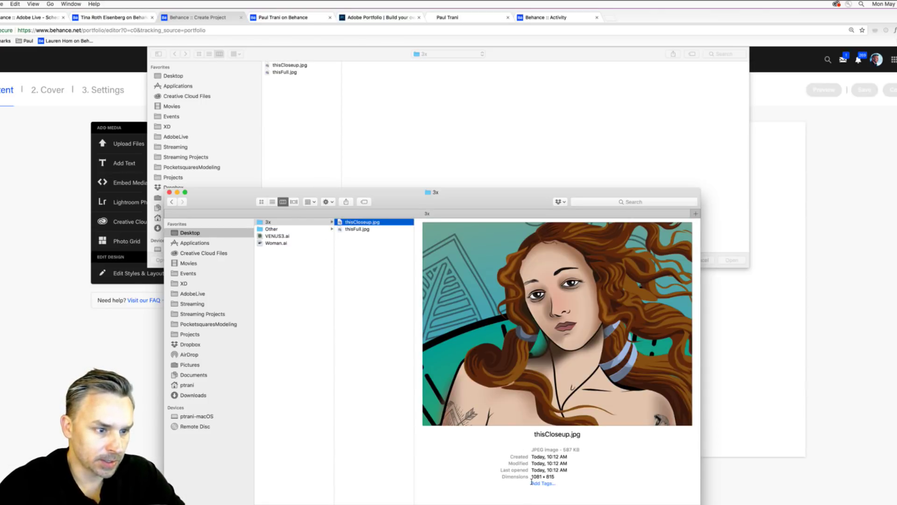
{"action": "left_click_drag", "start_coordinate": [531, 477], "coordinate": [557, 479]}
{"action": "left_click", "coordinate": [382, 146]}
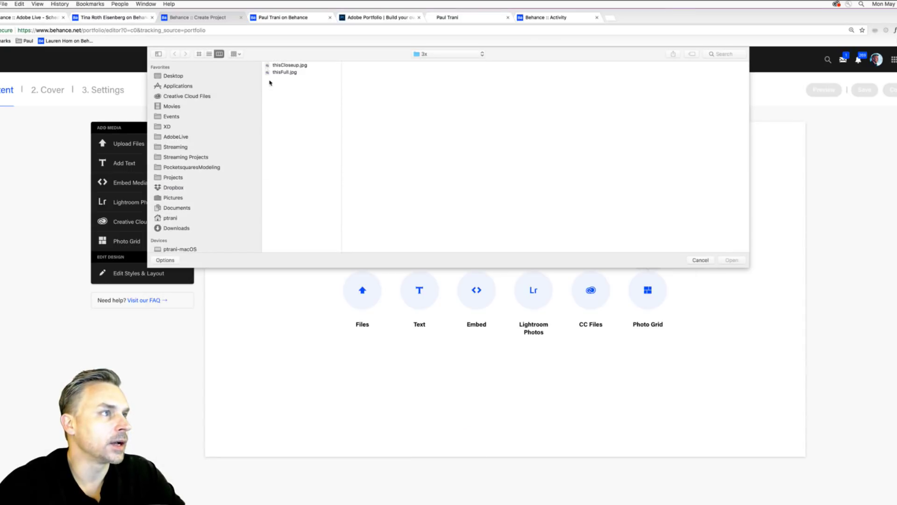
Check the pixel dimensions of thisFull.jpg and try to upload it to the Behance project
{"action": "left_click", "coordinate": [284, 72]}
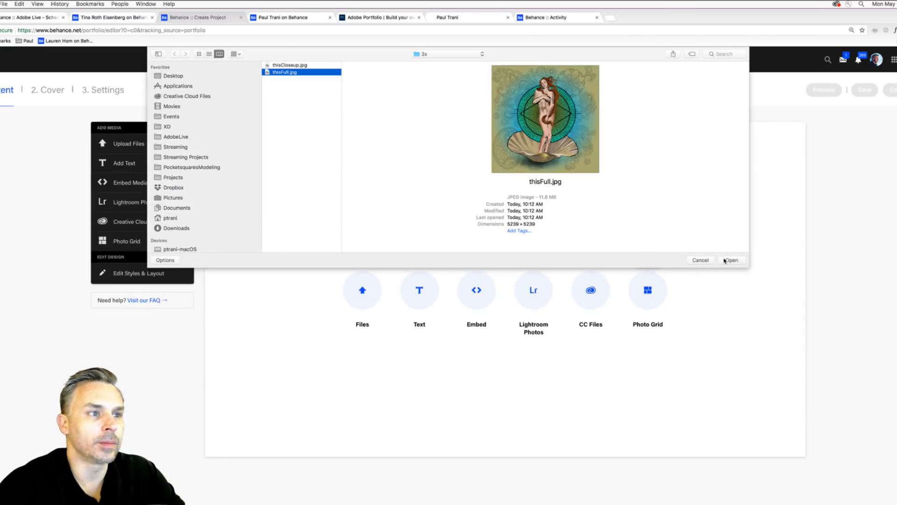
{"action": "left_click_drag", "start_coordinate": [509, 227], "coordinate": [542, 227]}
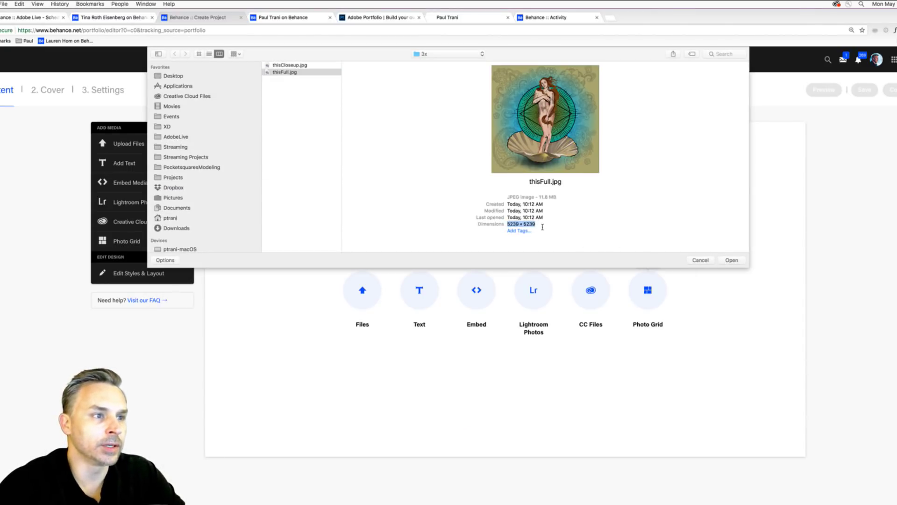
{"action": "left_click", "coordinate": [741, 261]}
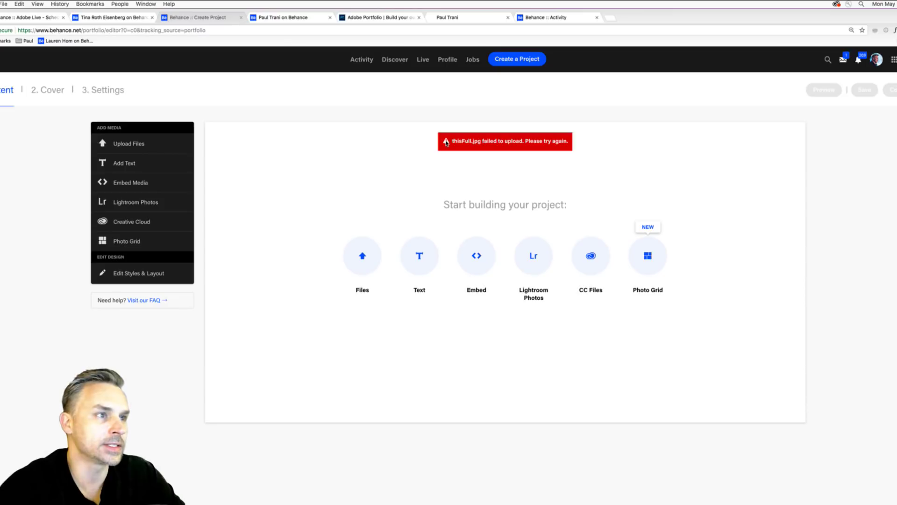
Open the Behance Helpcenter from the project editor and view its Your Profile topics
{"action": "left_click", "coordinate": [146, 301]}
{"action": "left_click", "coordinate": [279, 18]}
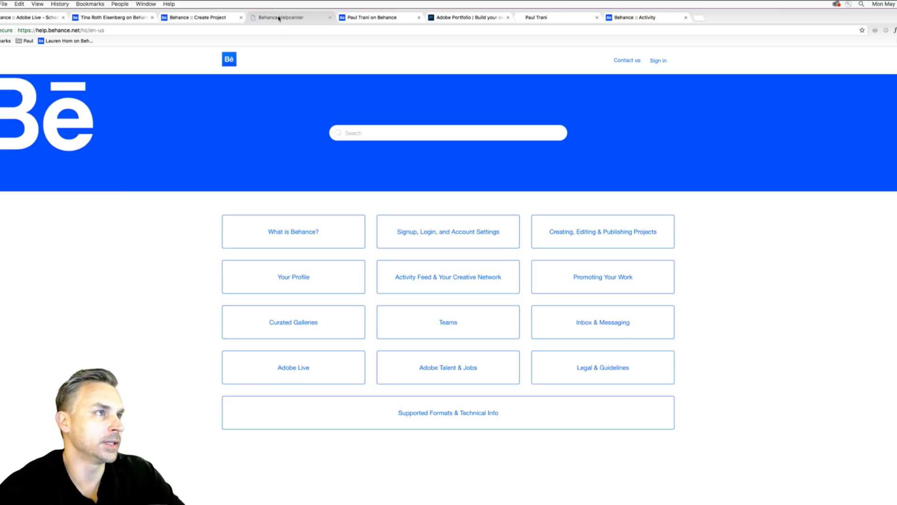
{"action": "left_click", "coordinate": [296, 279]}
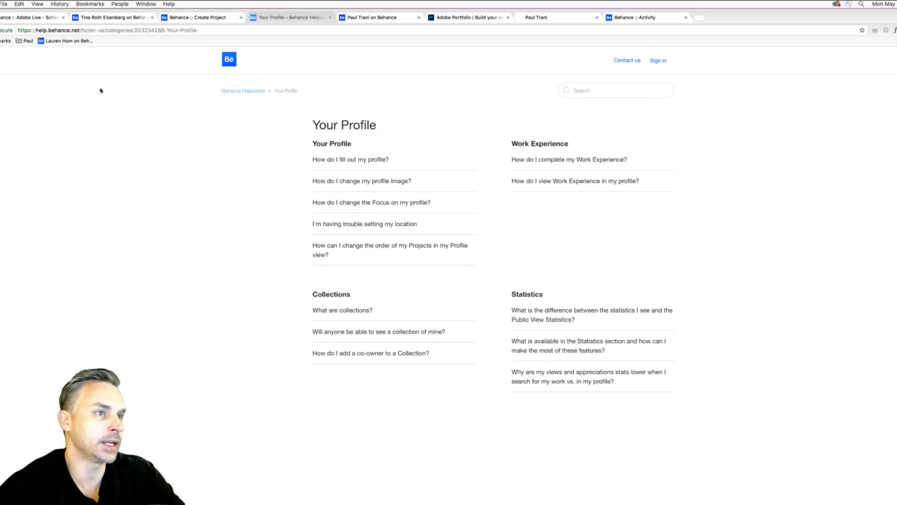
Look through the Helpcenter's Creating, Editing & Publishing Projects topics
{"action": "key", "text": "super+bracketleft"}
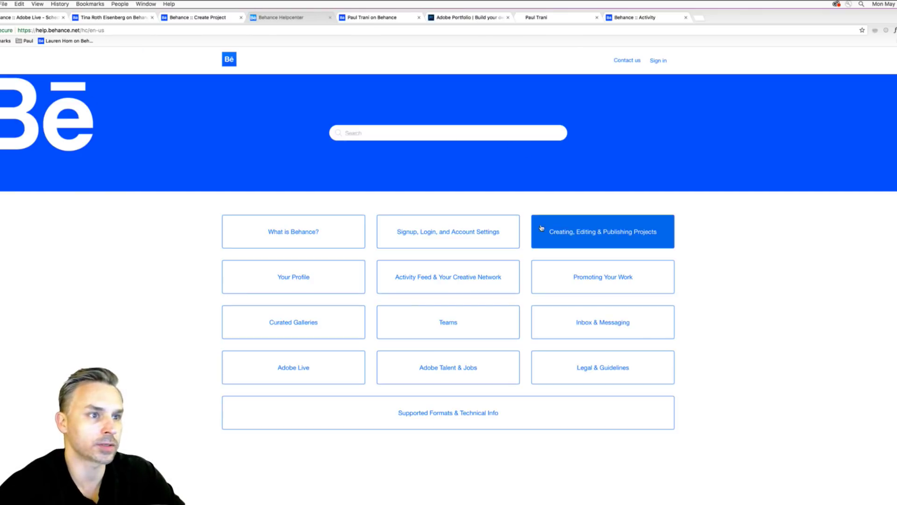
{"action": "left_click", "coordinate": [555, 233]}
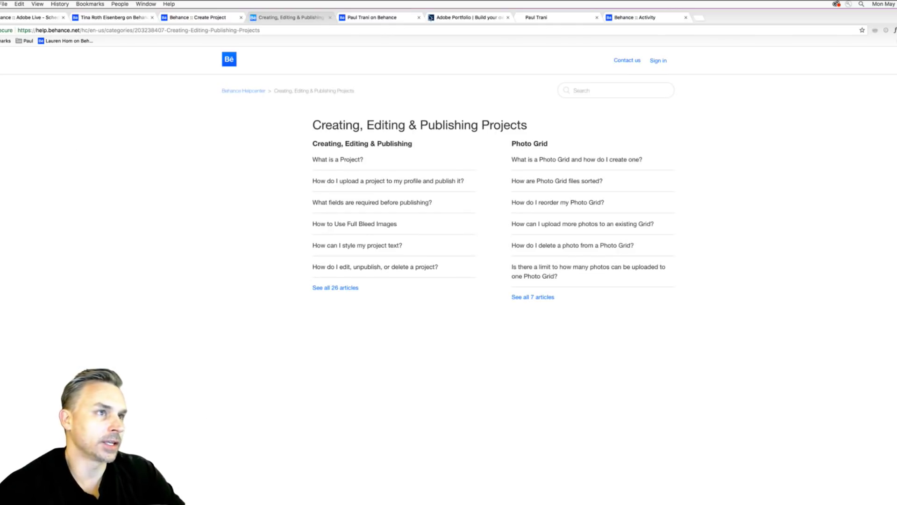
{"action": "key", "text": "super+minus"}
{"action": "key", "text": "super+minus"}
{"action": "key", "text": "super+minus"}
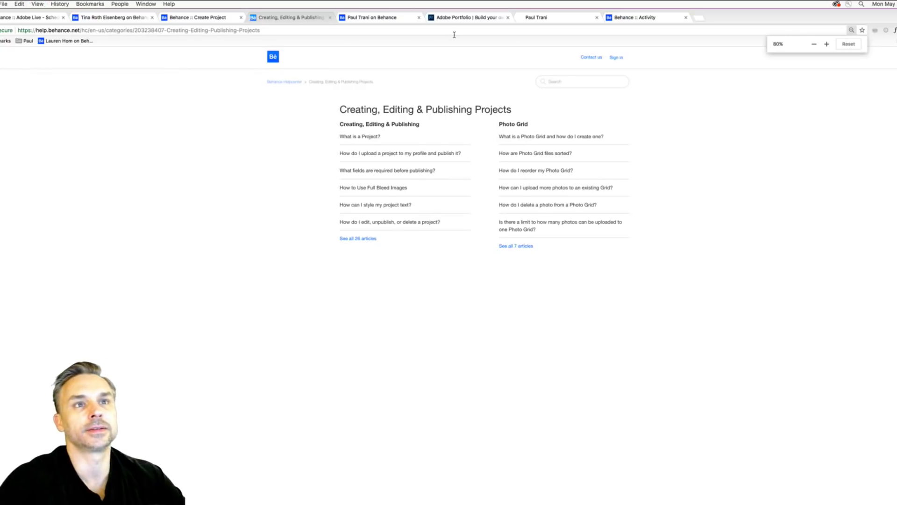
{"action": "key", "text": "super+plus"}
{"action": "key", "text": "super+plus"}
{"action": "key", "text": "super+plus"}
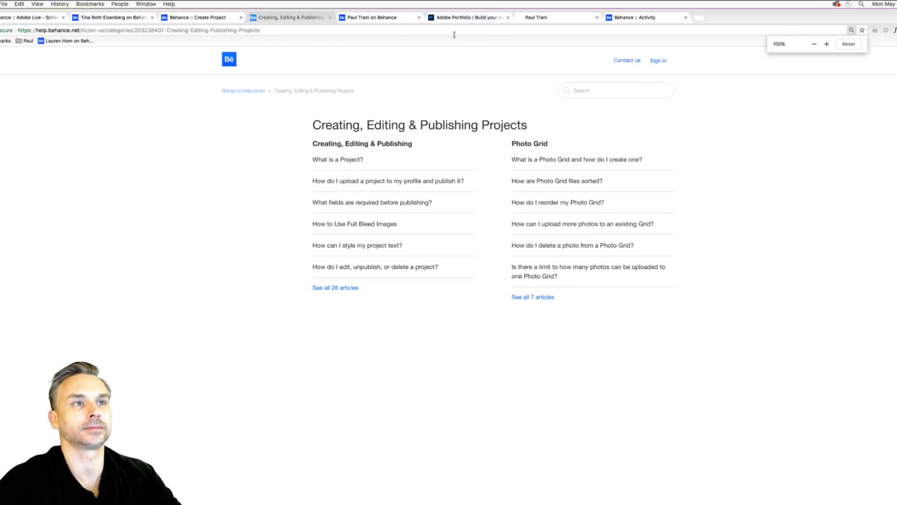
Return to the Behance project editor and measure the width of the blank project canvas with the screenshot selection crosshair
{"action": "left_click", "coordinate": [198, 17]}
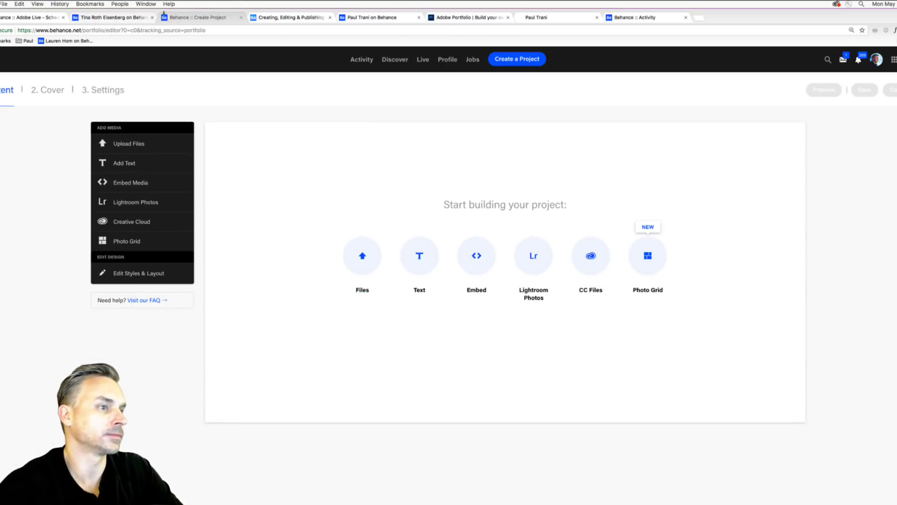
{"action": "key", "text": "super+shift+4"}
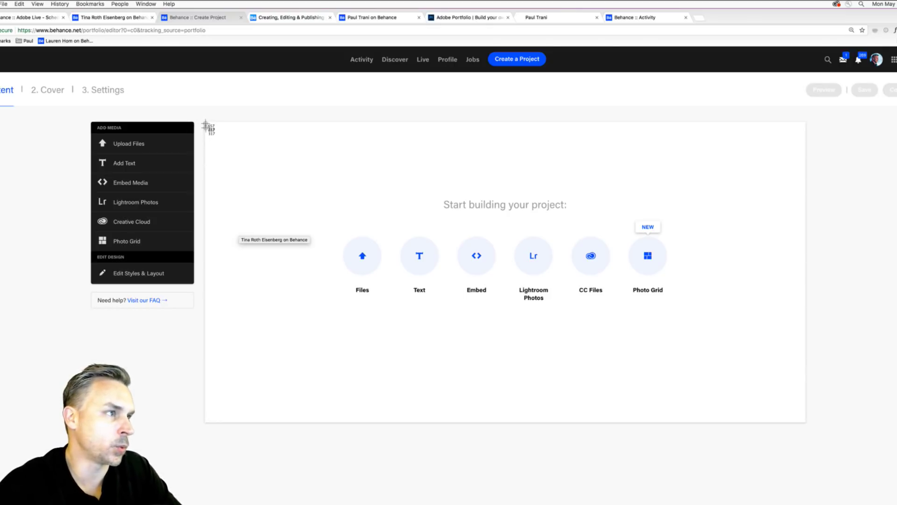
{"action": "left_click_drag", "start_coordinate": [205, 125], "coordinate": [806, 330]}
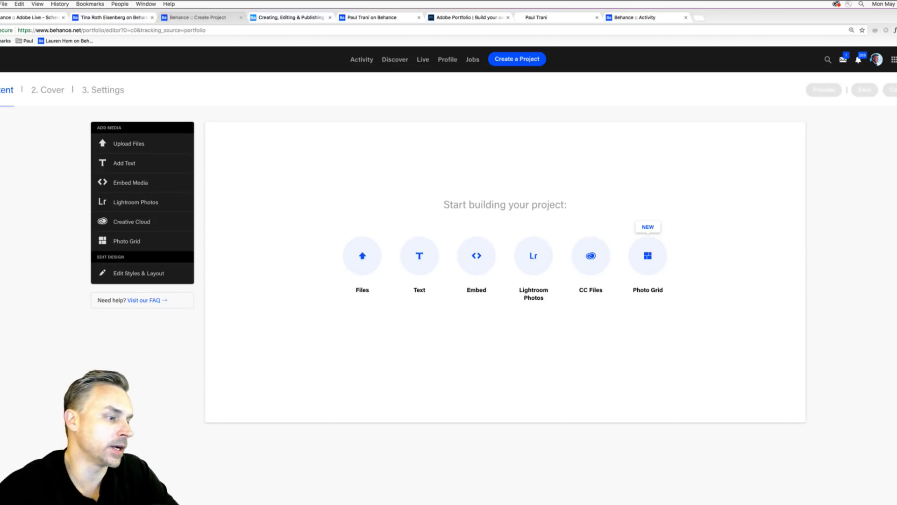
In Finder, move thisCloseup.jpg and thisFull.jpg out of the 3x folder onto the Desktop and return to the Behance editor
{"action": "left_click", "coordinate": [183, 503]}
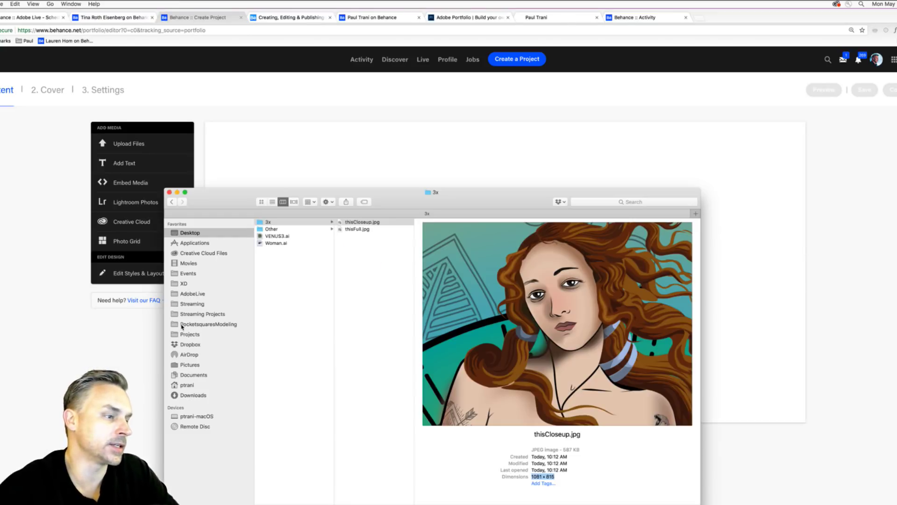
{"action": "left_click", "coordinate": [351, 230]}
{"action": "left_click", "coordinate": [352, 224], "text": "shift"}
{"action": "left_click_drag", "start_coordinate": [352, 223], "coordinate": [298, 330]}
{"action": "left_click", "coordinate": [358, 156]}
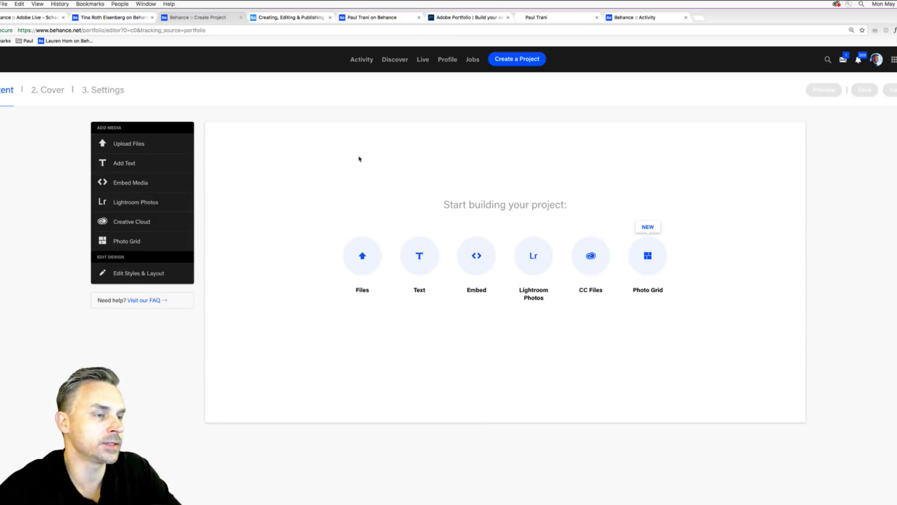
Try to upload thisCloseup.jpg from the Desktop to the Behance project
{"action": "left_click", "coordinate": [355, 271]}
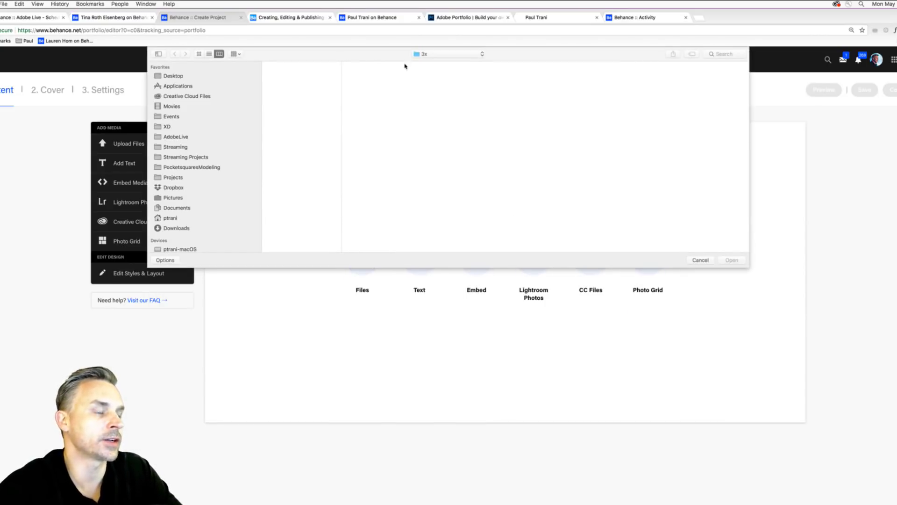
{"action": "left_click", "coordinate": [162, 76]}
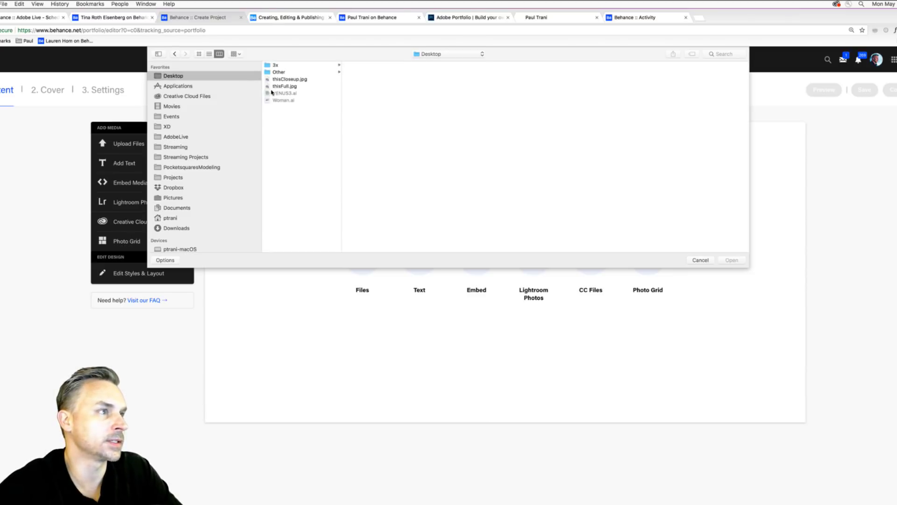
{"action": "left_click", "coordinate": [271, 81]}
{"action": "double_click", "coordinate": [271, 80]}
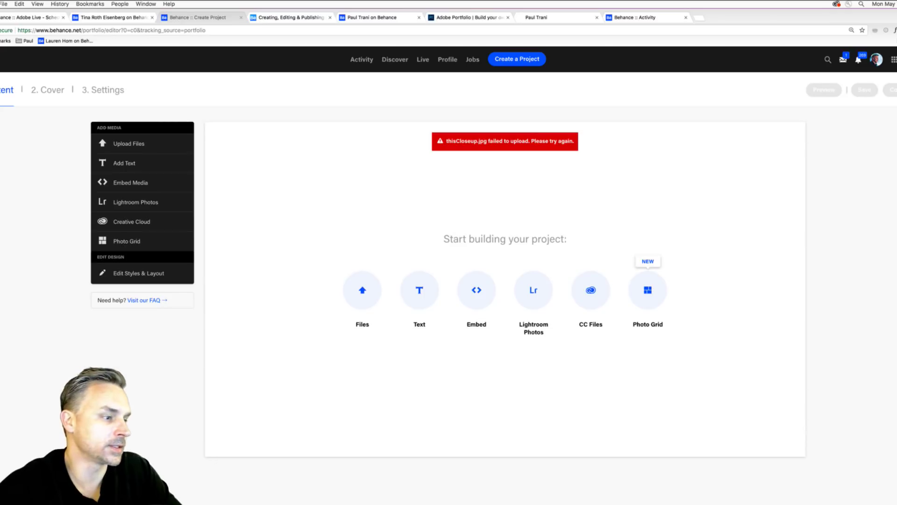
Open thisCloseup.jpg and thisFull.jpg from the Desktop in Photoshop
{"action": "key", "text": "super+Tab"}
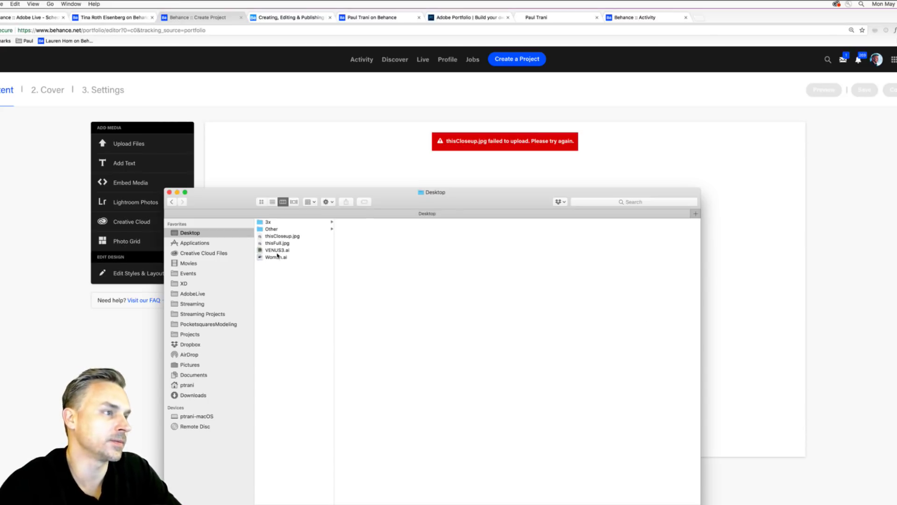
{"action": "left_click", "coordinate": [274, 237]}
{"action": "left_click", "coordinate": [270, 243], "text": "shift"}
{"action": "left_click_drag", "start_coordinate": [262, 242], "coordinate": [243, 503]}
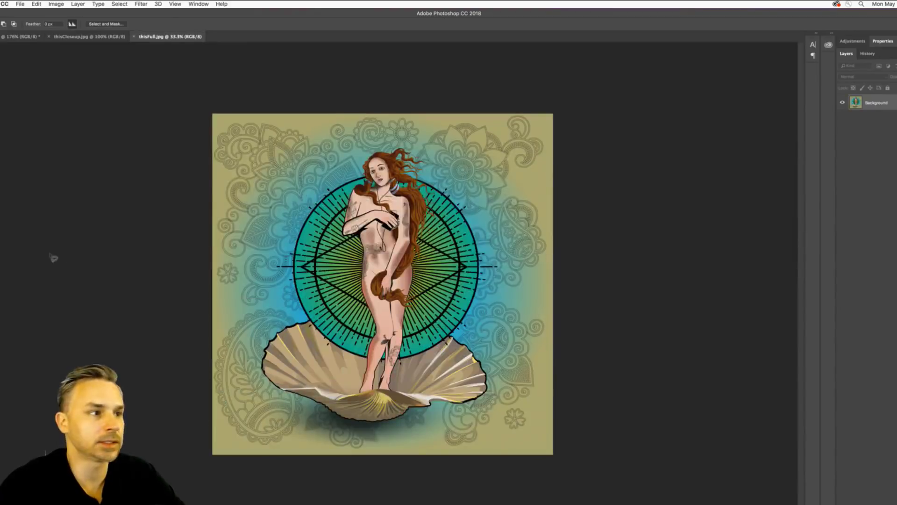
Resize thisFull.jpg to 1500 × 1500 pixels at a resolution of 72 pixels/inch
{"action": "left_click", "coordinate": [61, 4]}
{"action": "left_click", "coordinate": [70, 62]}
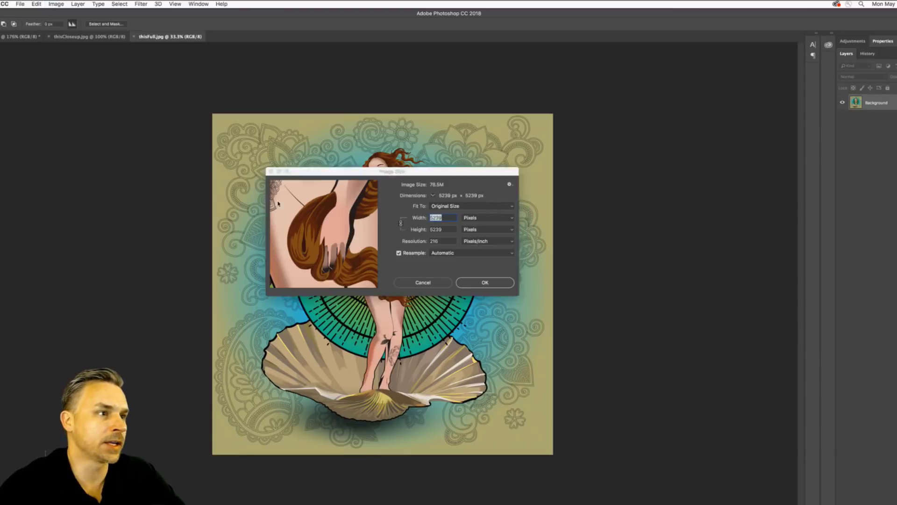
{"action": "type", "text": "1500"}
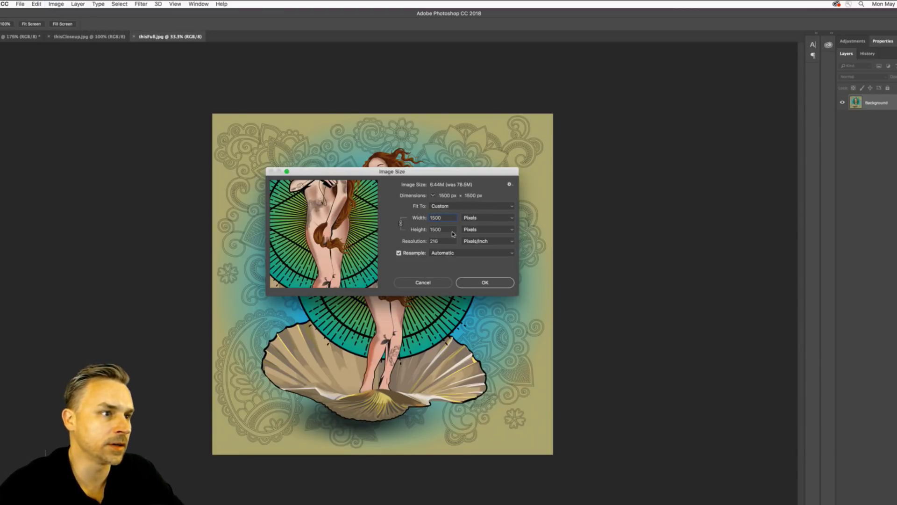
{"action": "double_click", "coordinate": [438, 242]}
{"action": "type", "text": "72"}
{"action": "left_click", "coordinate": [410, 217]}
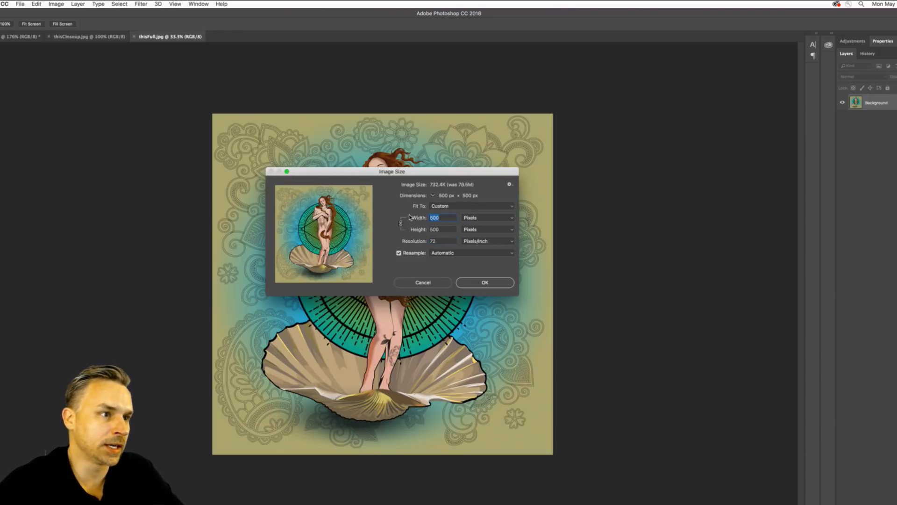
{"action": "type", "text": "1500"}
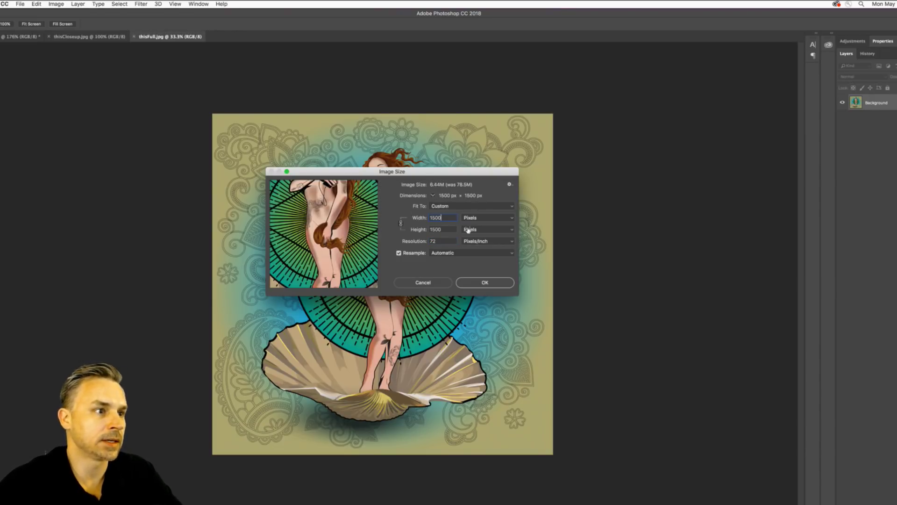
{"action": "left_click", "coordinate": [486, 282]}
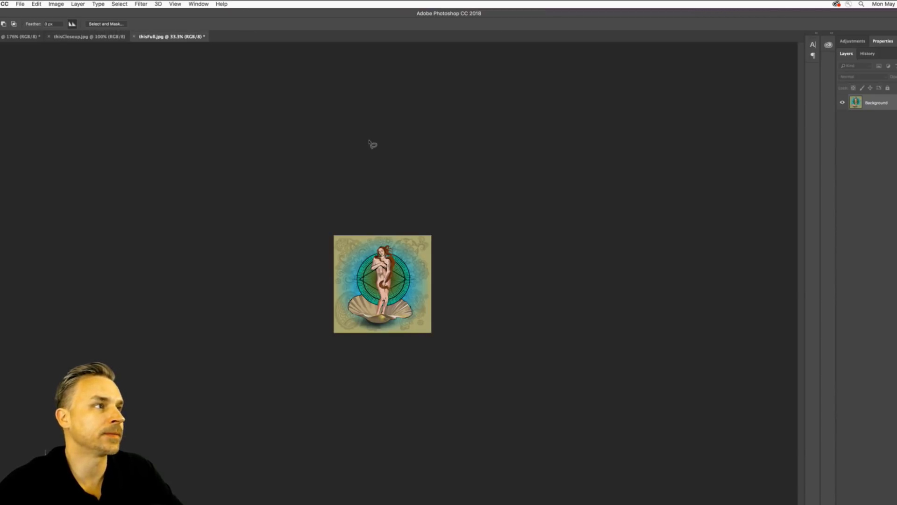
Save thisFull.jpg as a baseline standard JPEG at maximum quality 12 and close it
{"action": "key", "text": "super+0"}
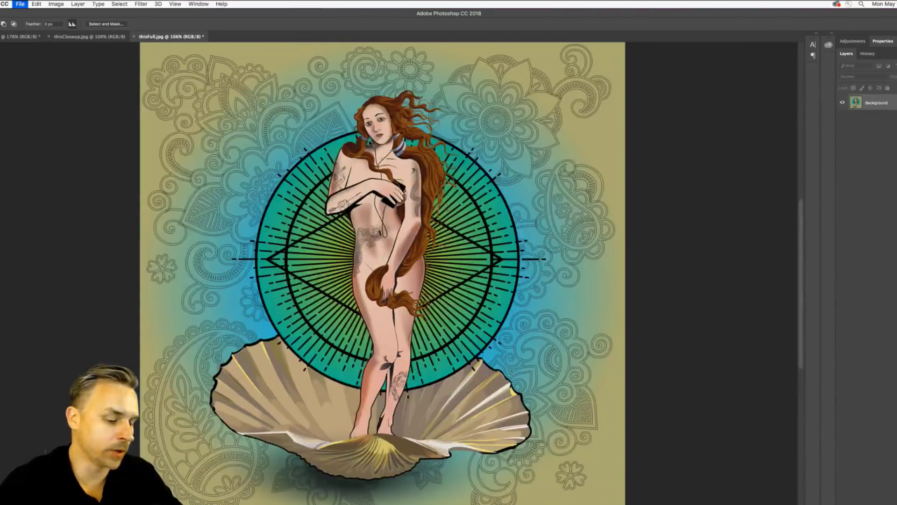
{"action": "key", "text": "super+s"}
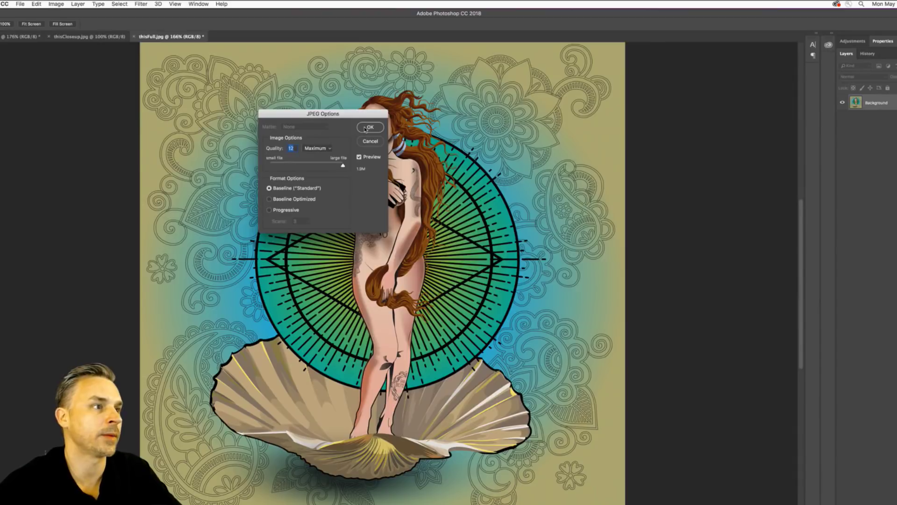
{"action": "left_click", "coordinate": [367, 127]}
Resize thisCloseup.jpg to a width of 1500 pixels at a resolution of 72 pixels/inch
{"action": "left_click", "coordinate": [87, 37]}
{"action": "left_click", "coordinate": [56, 4]}
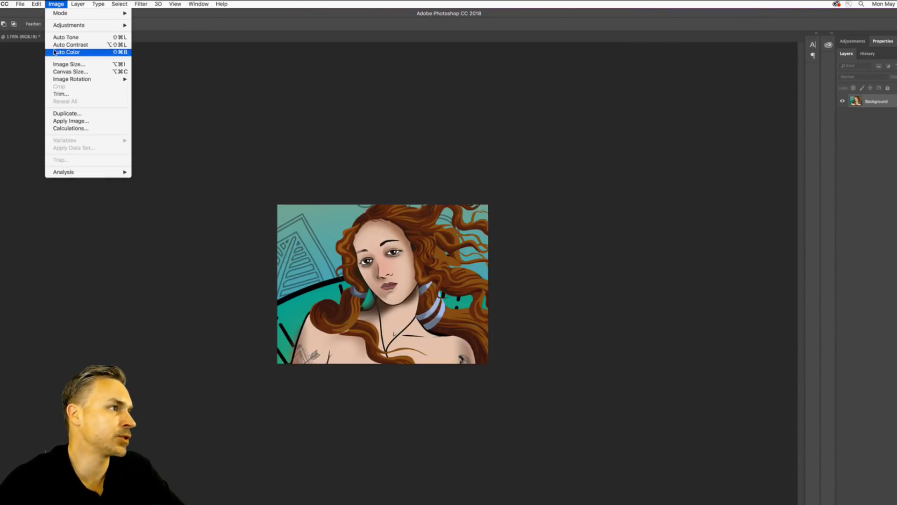
{"action": "left_click", "coordinate": [69, 64]}
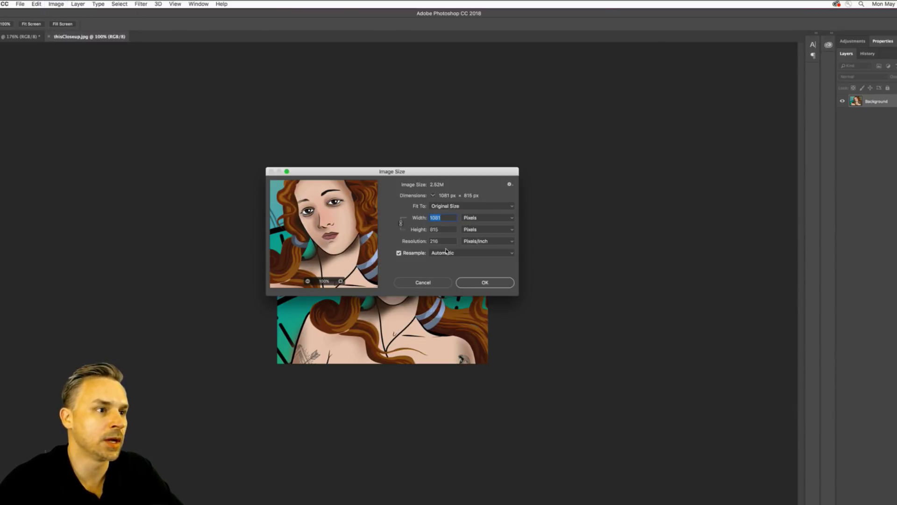
{"action": "key", "text": "Tab"}
{"action": "key", "text": "Tab"}
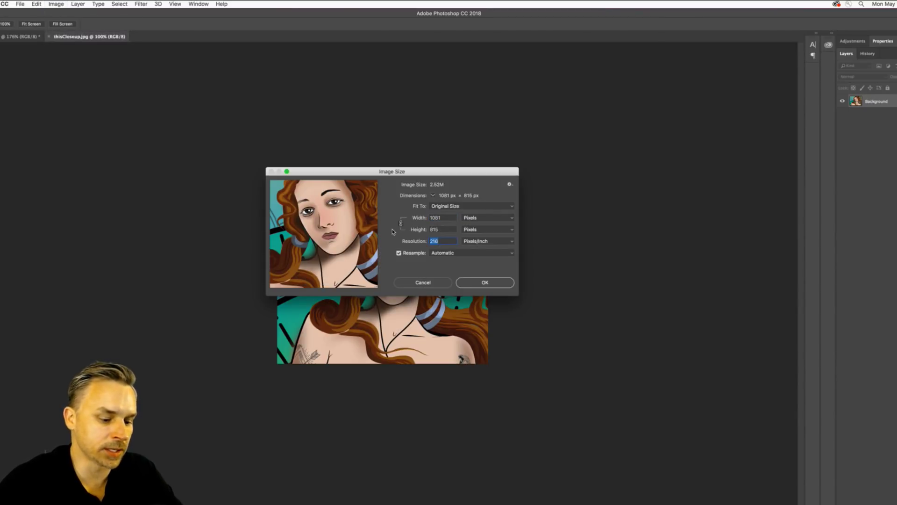
{"action": "type", "text": "72"}
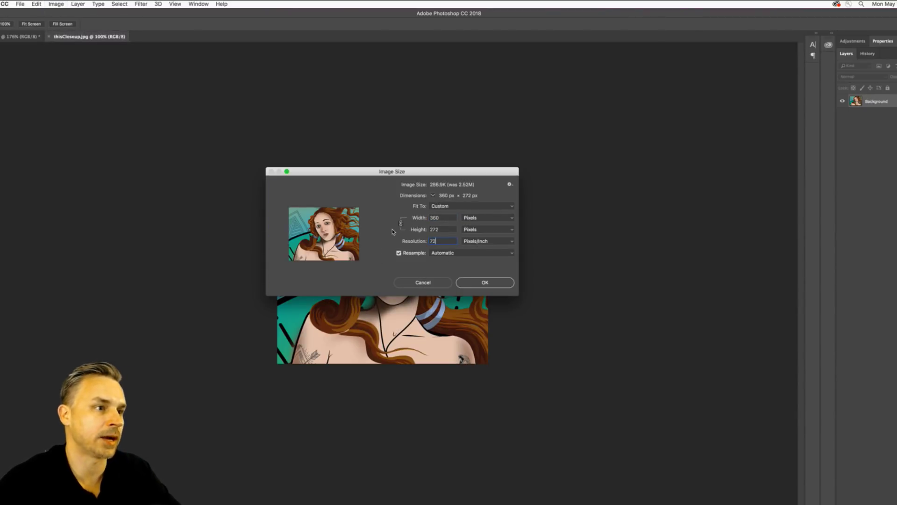
{"action": "left_click", "coordinate": [414, 215]}
{"action": "type", "text": "1500"}
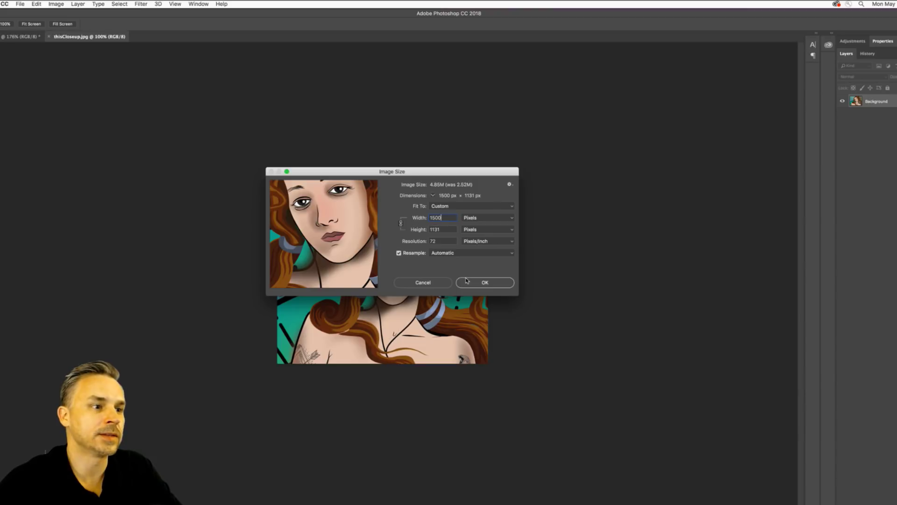
{"action": "key", "text": "Return"}
{"action": "key", "text": "l"}
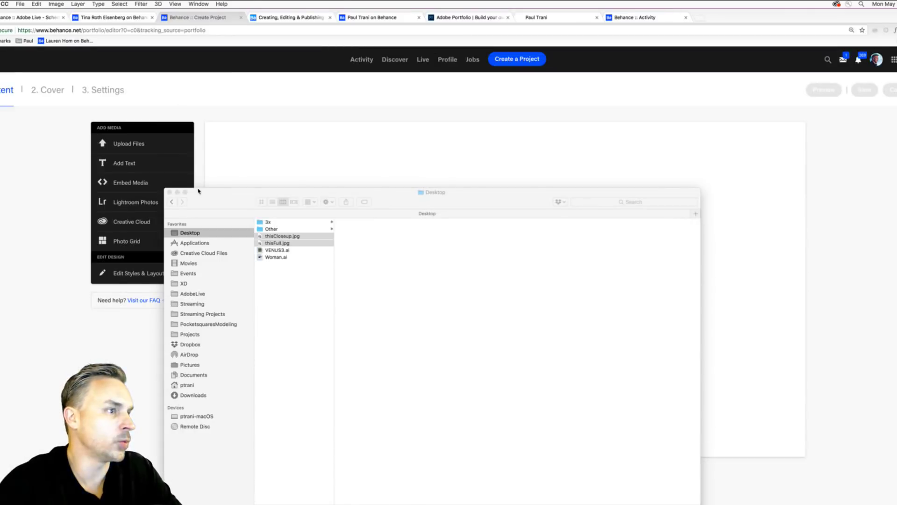
Return to the Behance editor, preview thisFull.jpg in the file chooser, and retry uploading thisCloseup.jpg from the Desktop
{"action": "key", "text": "Escape"}
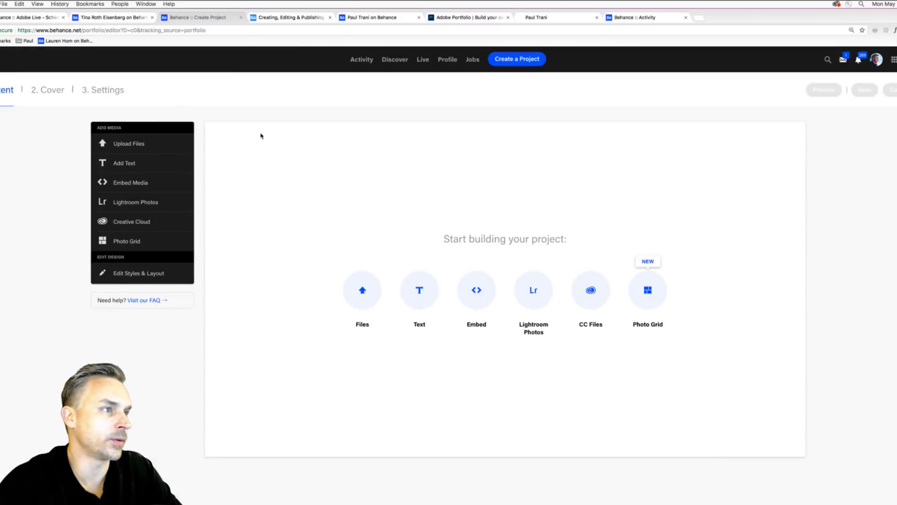
{"action": "left_click", "coordinate": [359, 297]}
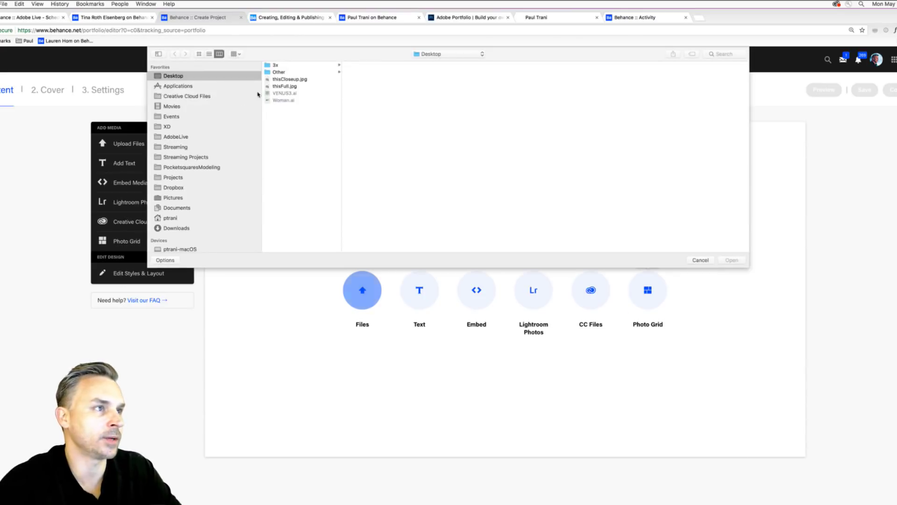
{"action": "left_click", "coordinate": [276, 79]}
{"action": "left_click", "coordinate": [275, 85]}
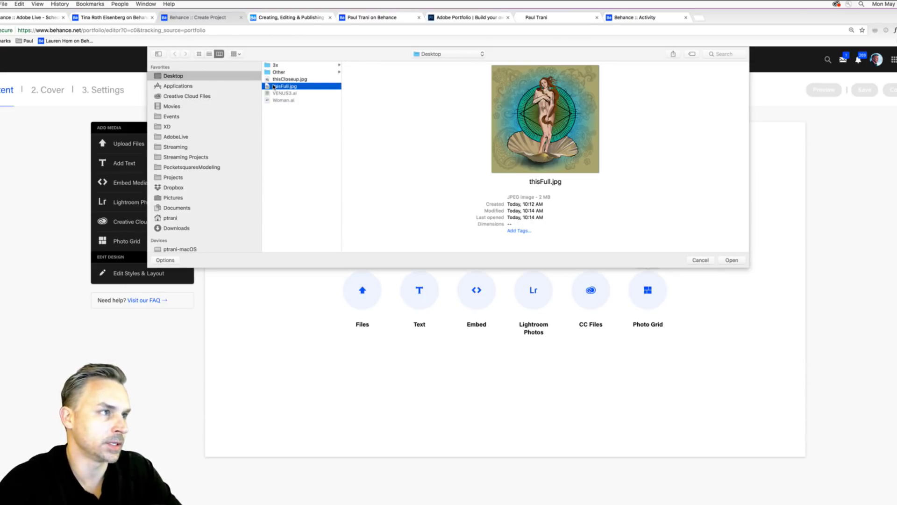
{"action": "left_click", "coordinate": [272, 79]}
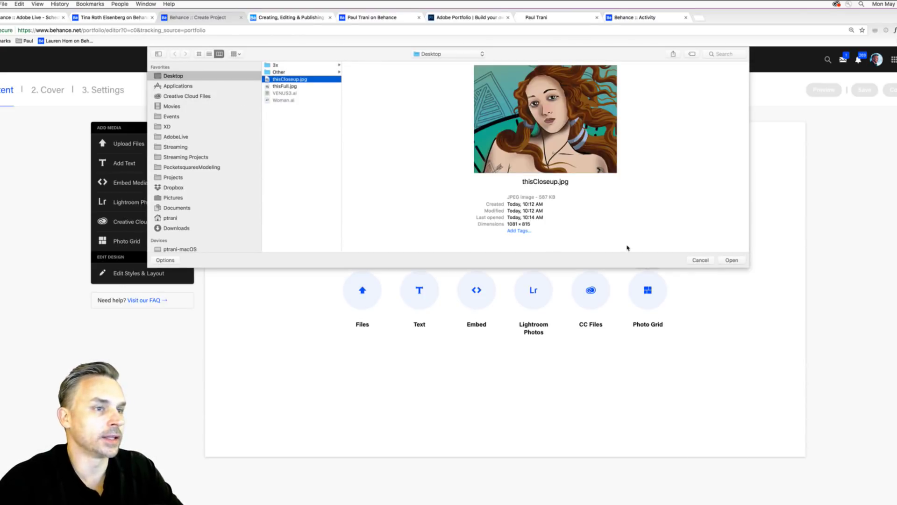
{"action": "left_click", "coordinate": [732, 261]}
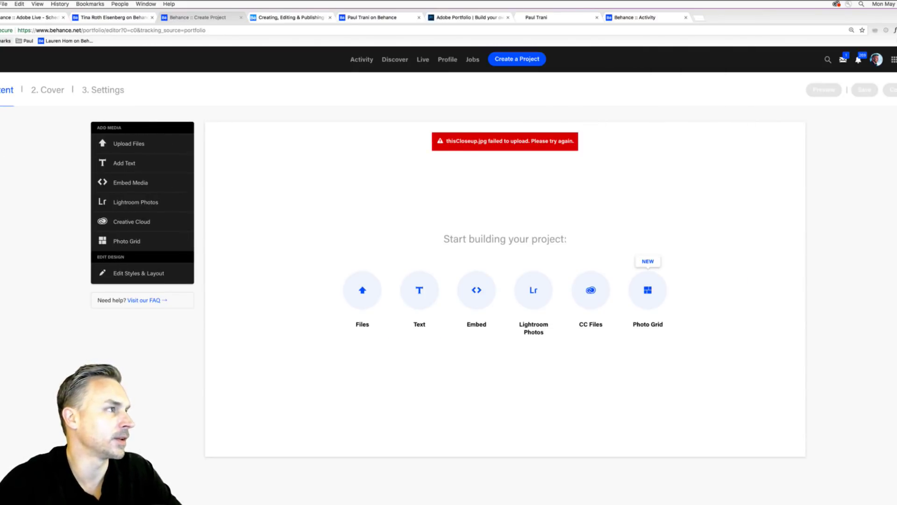
Switch to Finder, look inside the Streaming Projects folder, and close the Finder window
{"action": "key", "text": "super+Tab"}
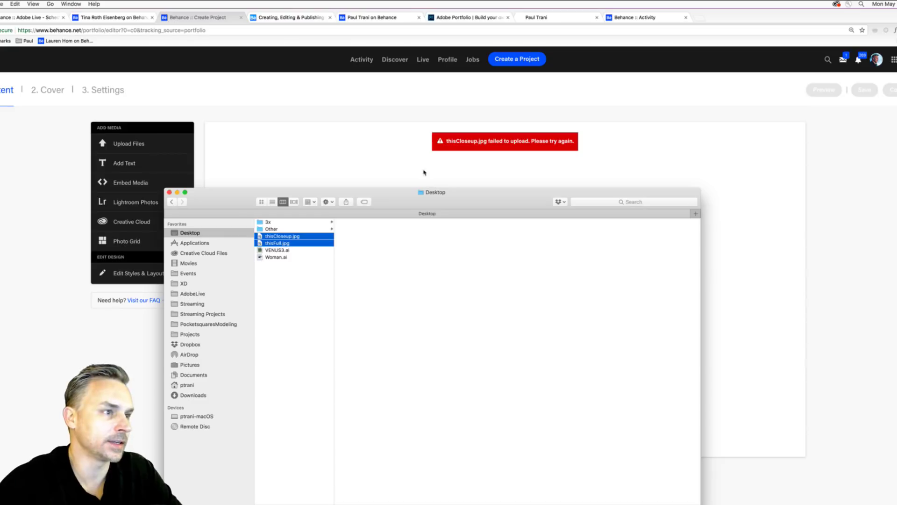
{"action": "left_click_drag", "start_coordinate": [390, 207], "coordinate": [431, 149]}
{"action": "left_click", "coordinate": [244, 257]}
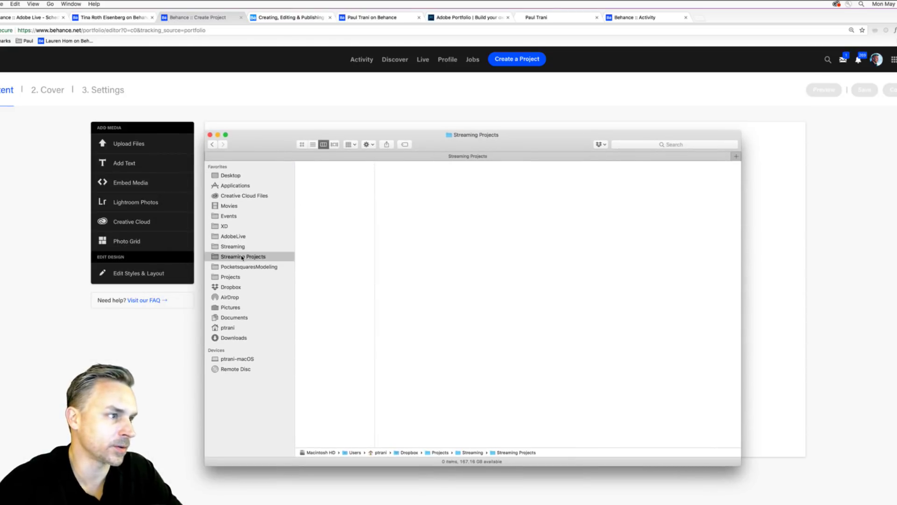
{"action": "left_click_drag", "start_coordinate": [280, 142], "coordinate": [272, 169]}
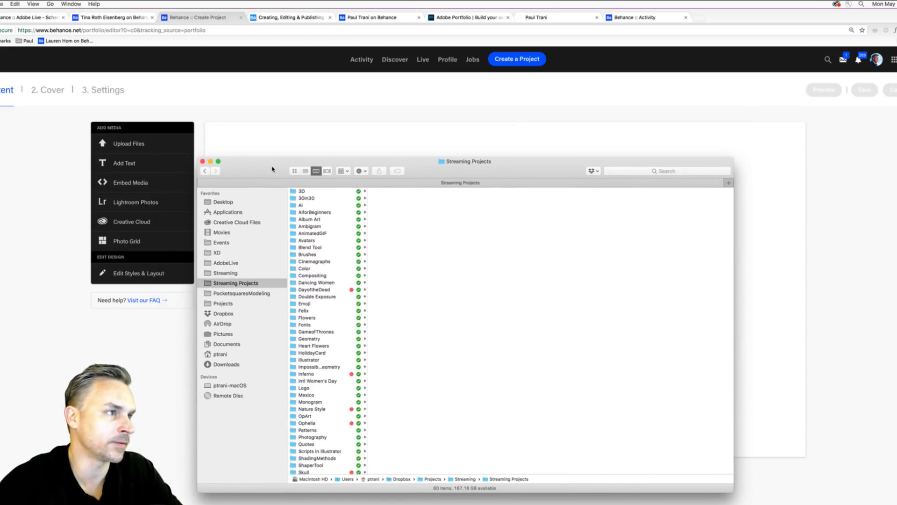
{"action": "left_click", "coordinate": [202, 161]}
{"action": "left_click", "coordinate": [217, 126]}
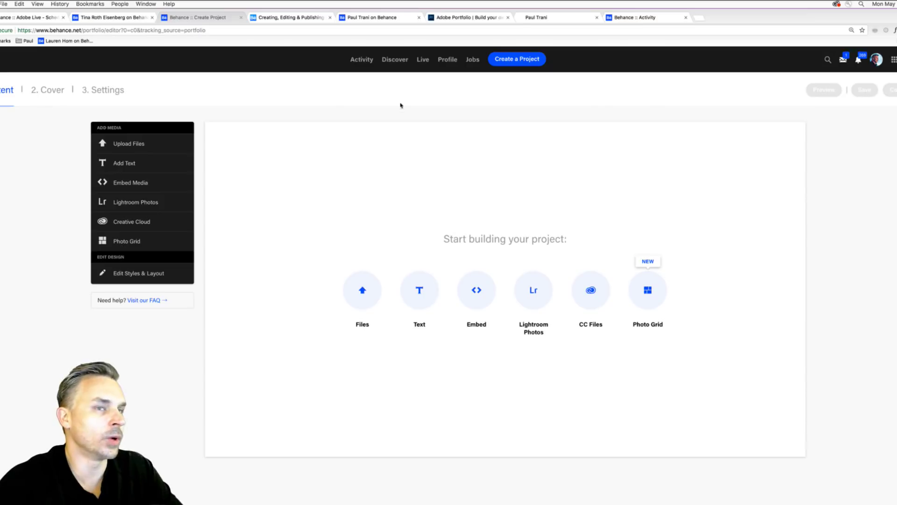
Leave the empty project editor without saving and go to the account's own Behance profile page
{"action": "left_click", "coordinate": [131, 19]}
{"action": "left_click", "coordinate": [176, 21]}
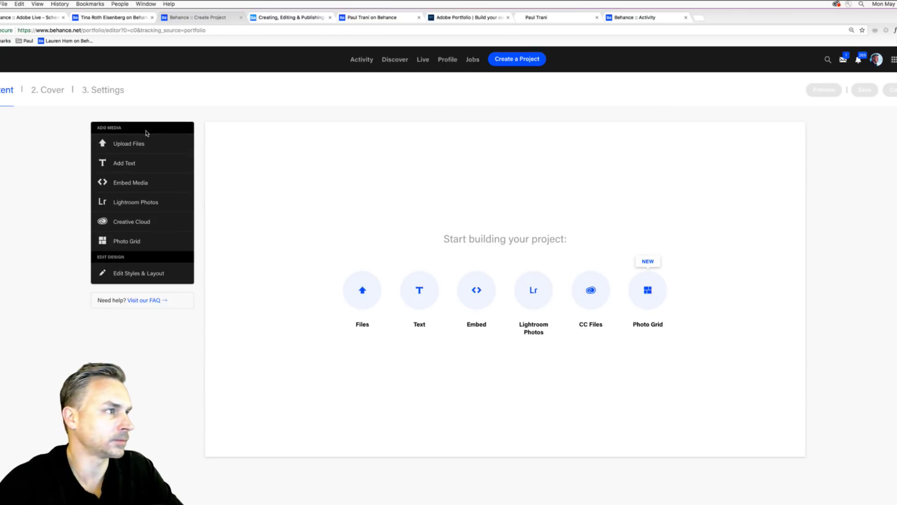
{"action": "left_click", "coordinate": [98, 32]}
{"action": "left_click", "coordinate": [79, 33]}
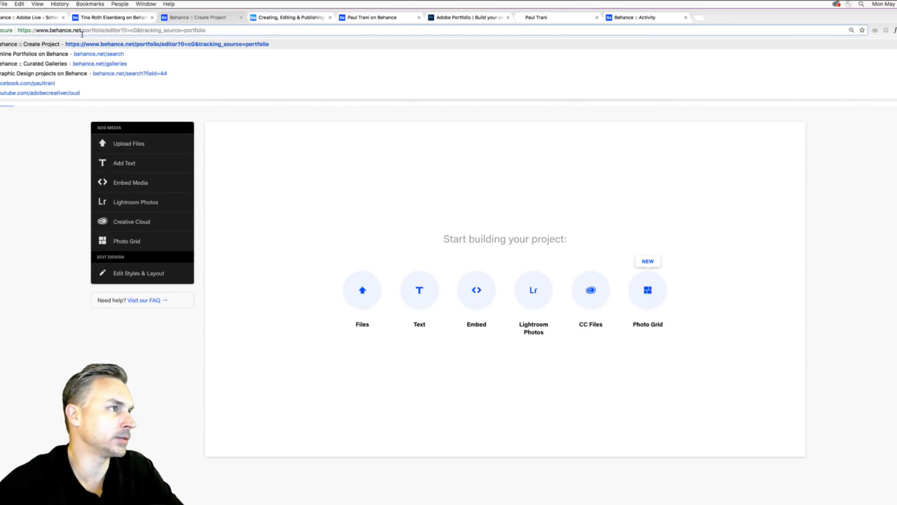
{"action": "left_click_drag", "start_coordinate": [82, 32], "coordinate": [382, 37]}
{"action": "type", "text": "ps://www.behance.net/p"}
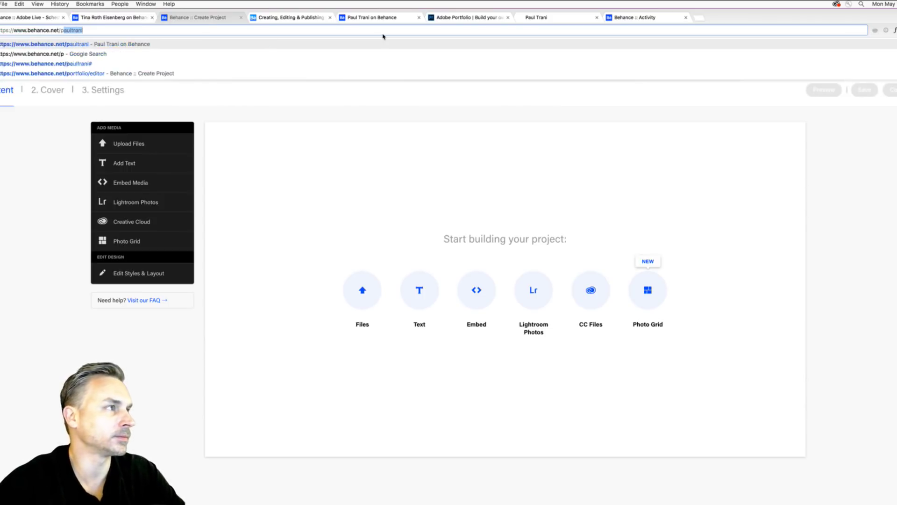
{"action": "key", "text": "Return"}
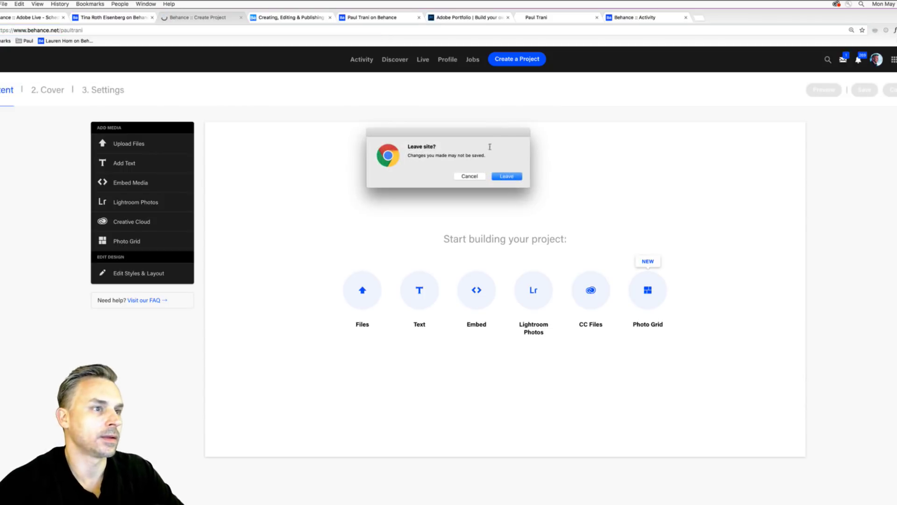
{"action": "left_click", "coordinate": [505, 177]}
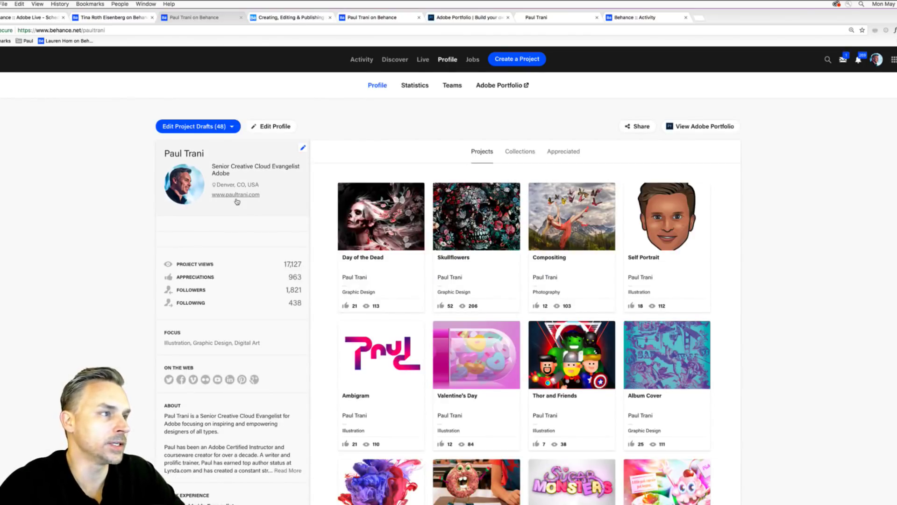
View the Day of the Dead project's images from the profile and open the project for editing
{"action": "mouse_move", "coordinate": [370, 208]}
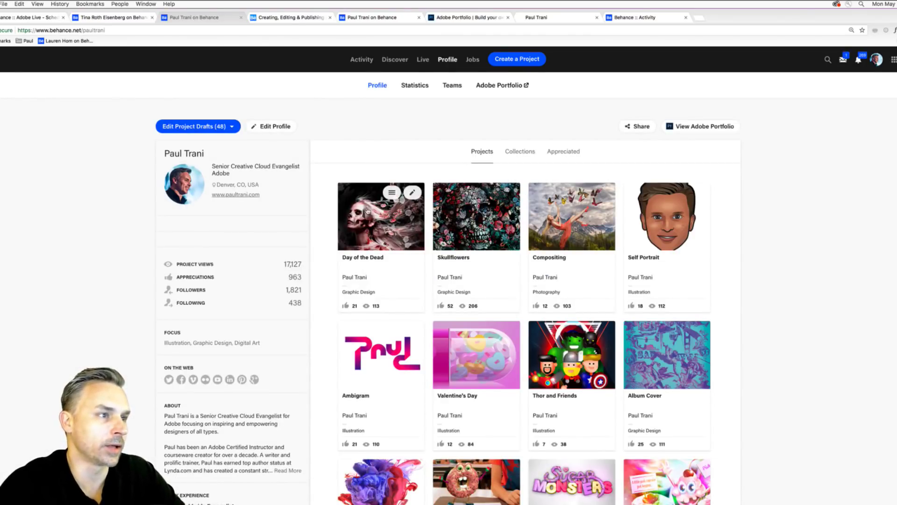
{"action": "left_click", "coordinate": [369, 241]}
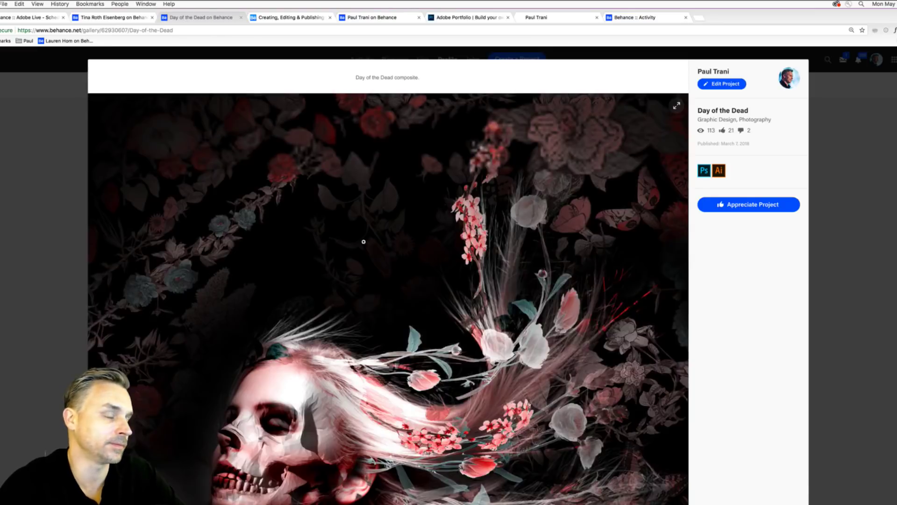
{"action": "scroll", "coordinate": [420, 246], "scroll_direction": "down", "scroll_amount": 3}
{"action": "scroll", "coordinate": [421, 244], "scroll_direction": "down", "scroll_amount": 15}
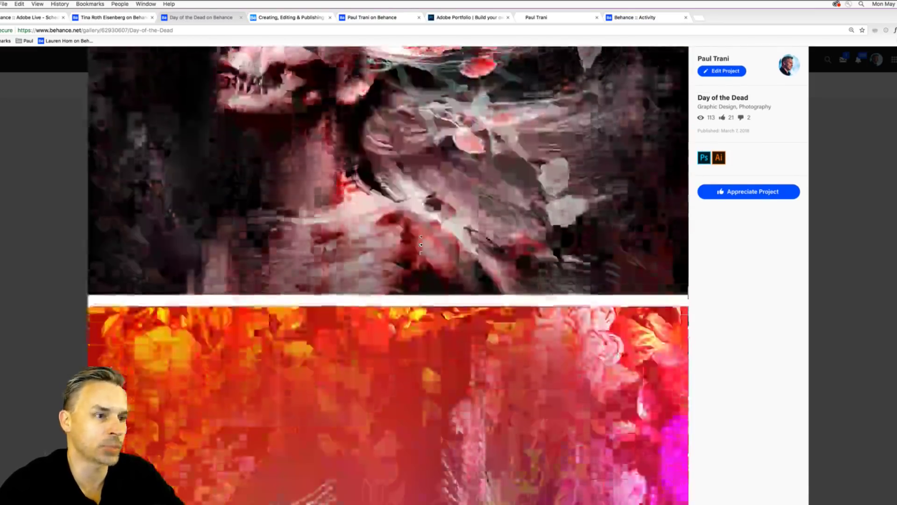
{"action": "scroll", "coordinate": [422, 244], "scroll_direction": "up", "scroll_amount": 20}
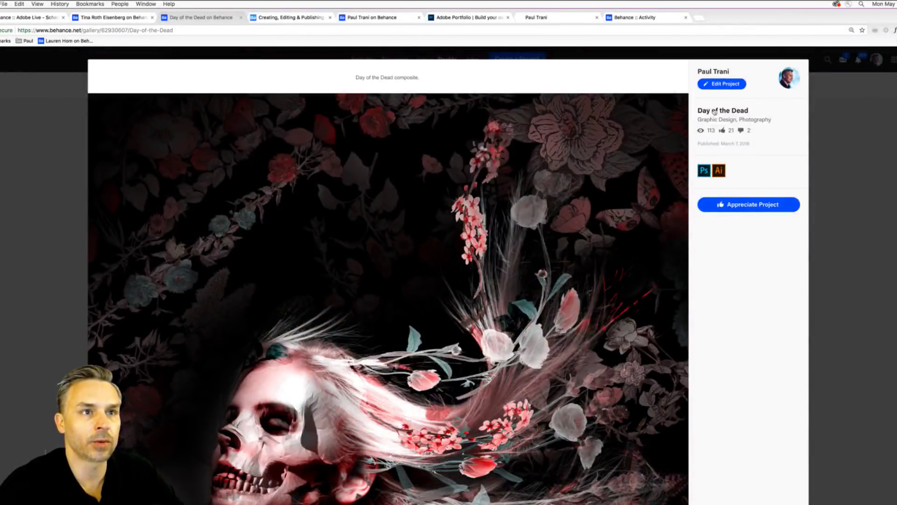
{"action": "left_click", "coordinate": [718, 85]}
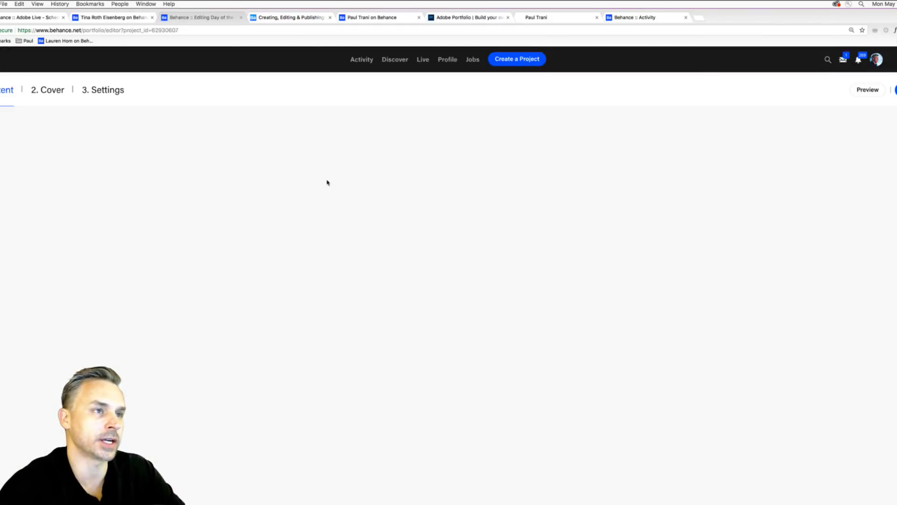
Insert a text block above the skull image reading "This is a personal project I did to experiment with brushes in both Illustrator and Photoshop."
{"action": "mouse_move", "coordinate": [612, 142]}
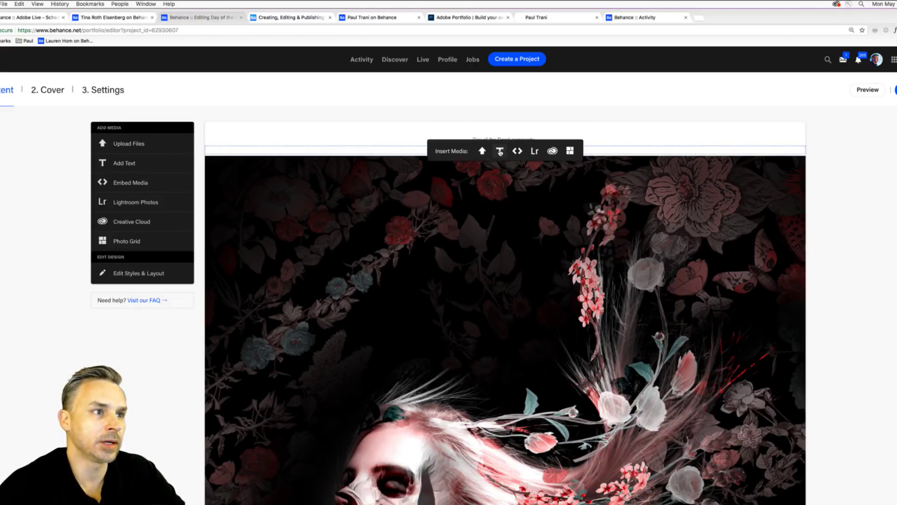
{"action": "left_click", "coordinate": [499, 151]}
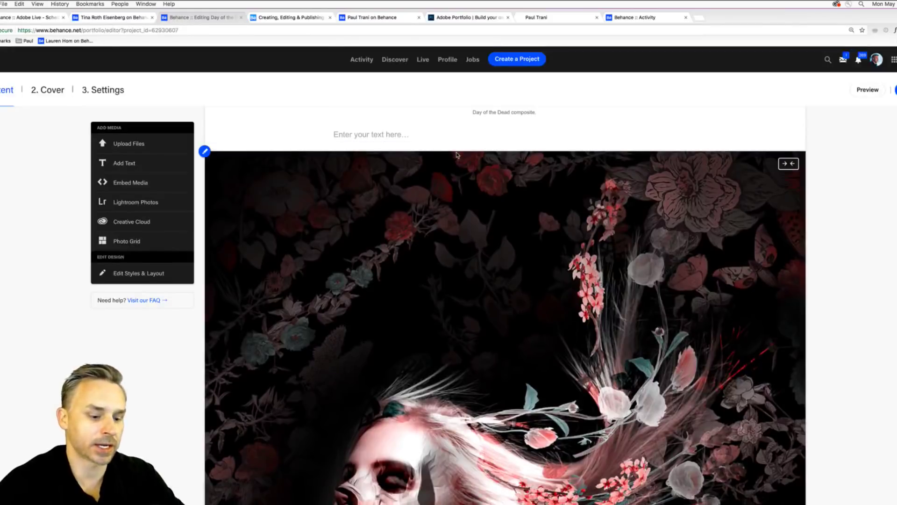
{"action": "type", "text": "This is a pr"}
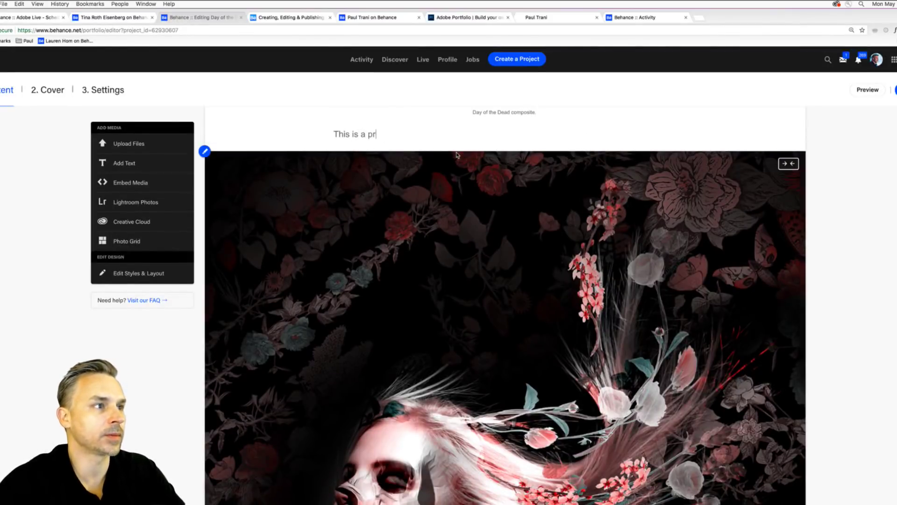
{"action": "key", "text": "BackSpace"}
{"action": "type", "text": "ersonal project I did "}
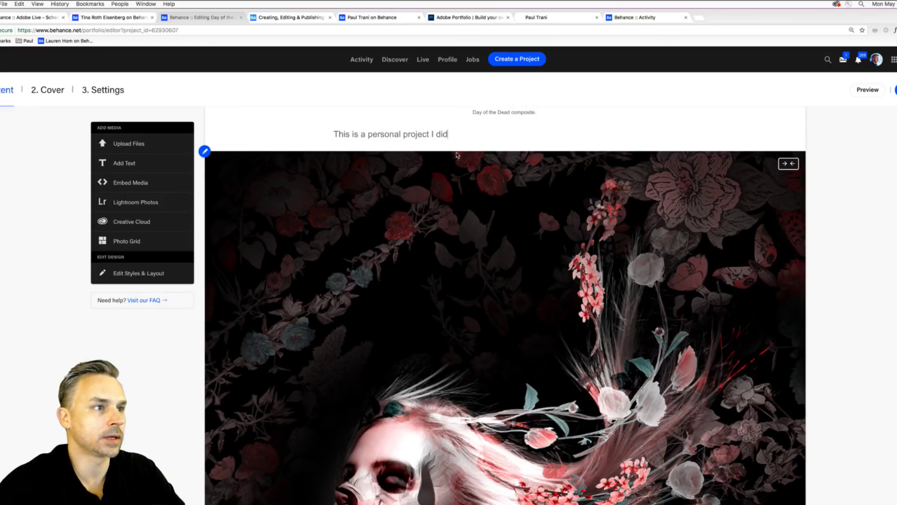
{"action": "type", "text": "just for"}
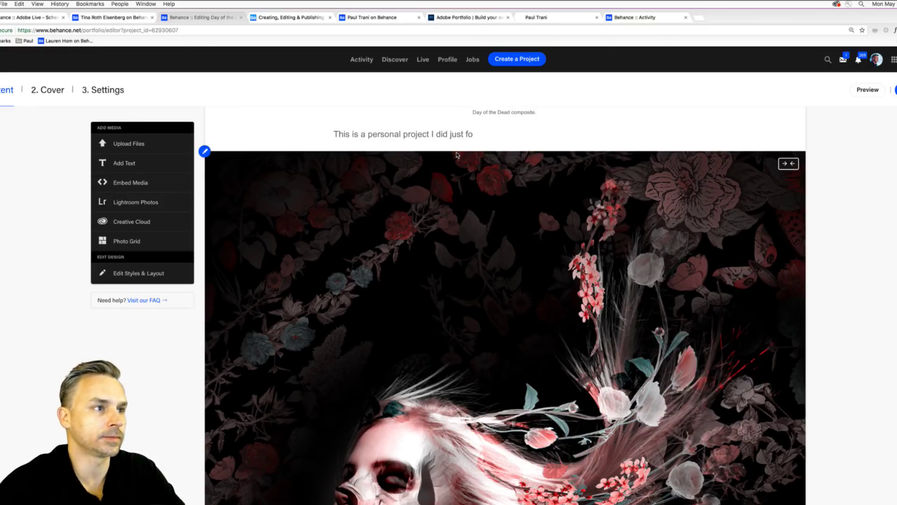
{"action": "key", "text": "BackSpace"}
{"action": "key", "text": "BackSpace"}
{"action": "key", "text": "BackSpace"}
{"action": "key", "text": "BackSpace"}
{"action": "type", "text": "to experiment with brushes in "}
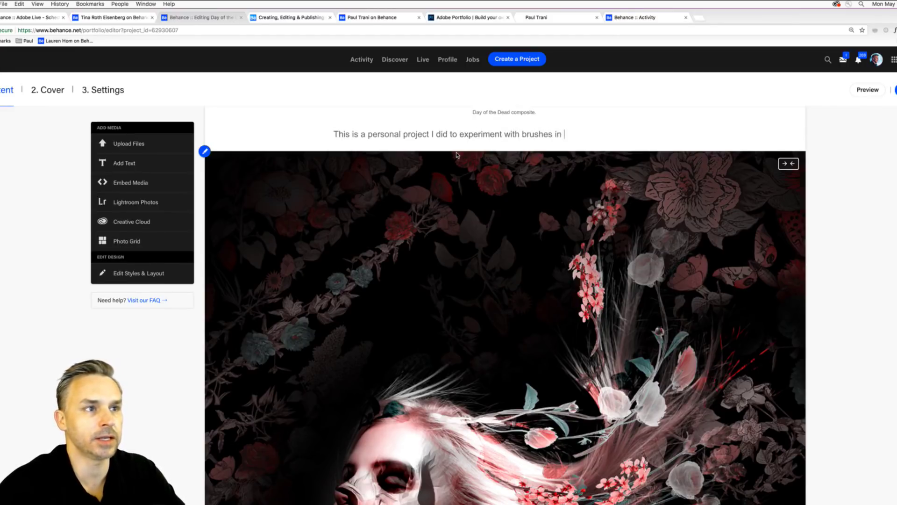
{"action": "type", "text": "both Illu"}
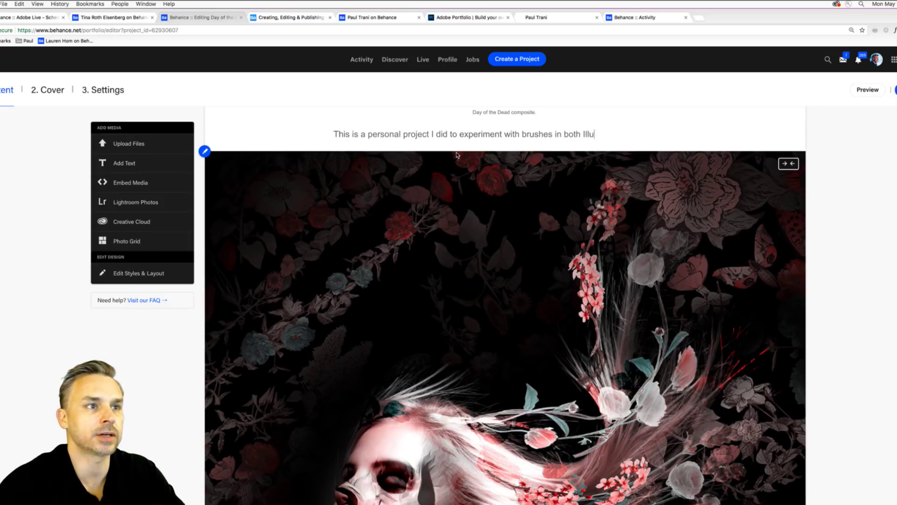
{"action": "type", "text": "strator "}
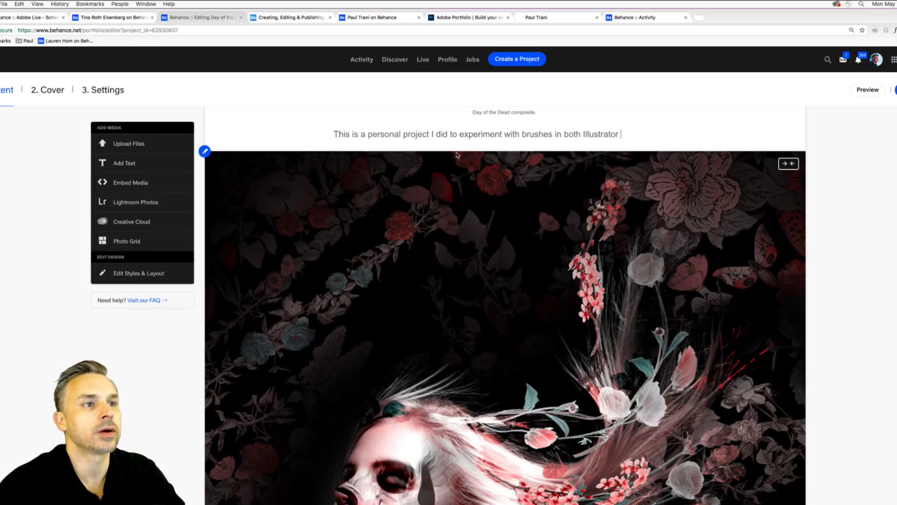
{"action": "type", "text": "and Photoshop."}
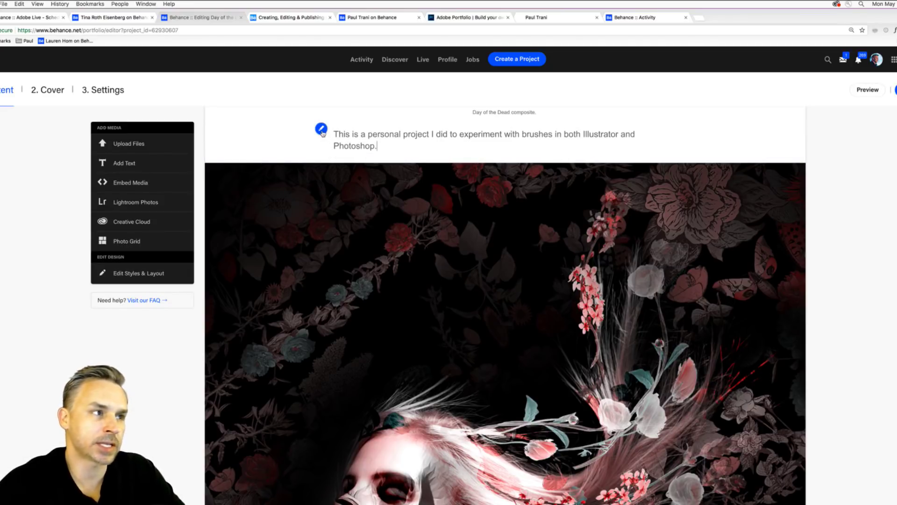
Edit the new description text and add two blank lines above it
{"action": "left_click", "coordinate": [321, 130]}
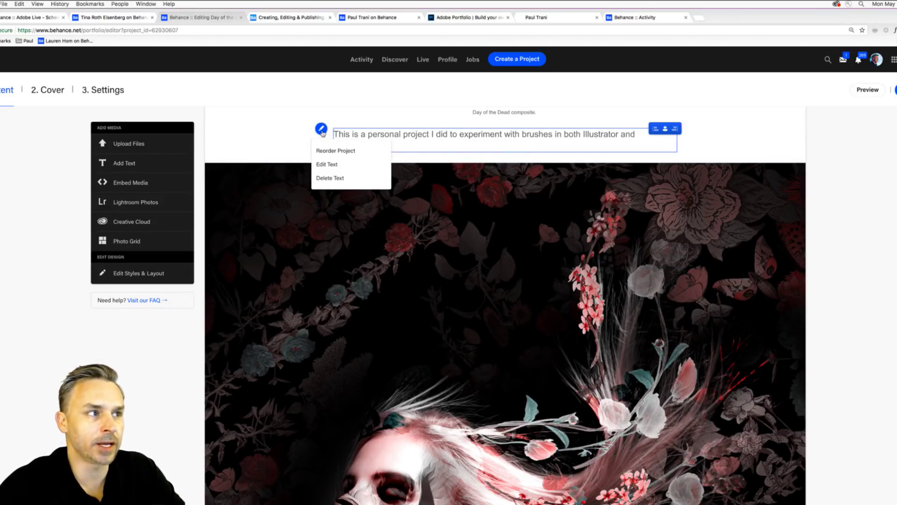
{"action": "left_click", "coordinate": [332, 164]}
{"action": "left_click_drag", "start_coordinate": [390, 147], "coordinate": [332, 134]}
{"action": "left_click", "coordinate": [384, 148]}
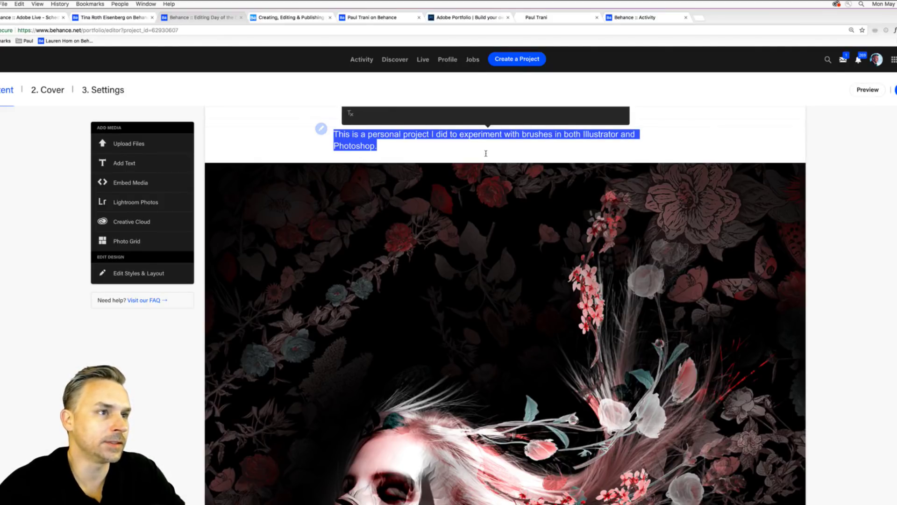
{"action": "left_click", "coordinate": [335, 136]}
{"action": "key", "text": "Return"}
{"action": "key", "text": "Return"}
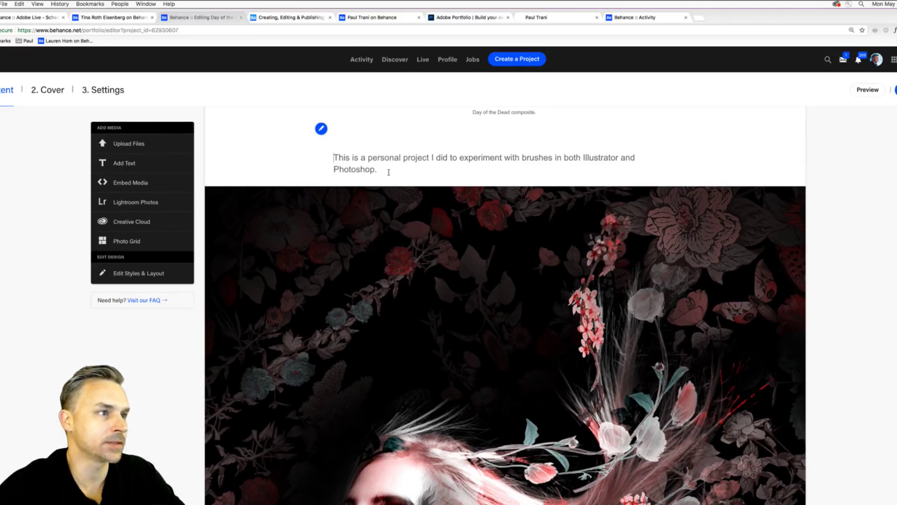
Set the personal project description to font size 14 and centre-align it
{"action": "left_click_drag", "start_coordinate": [380, 169], "coordinate": [333, 159]}
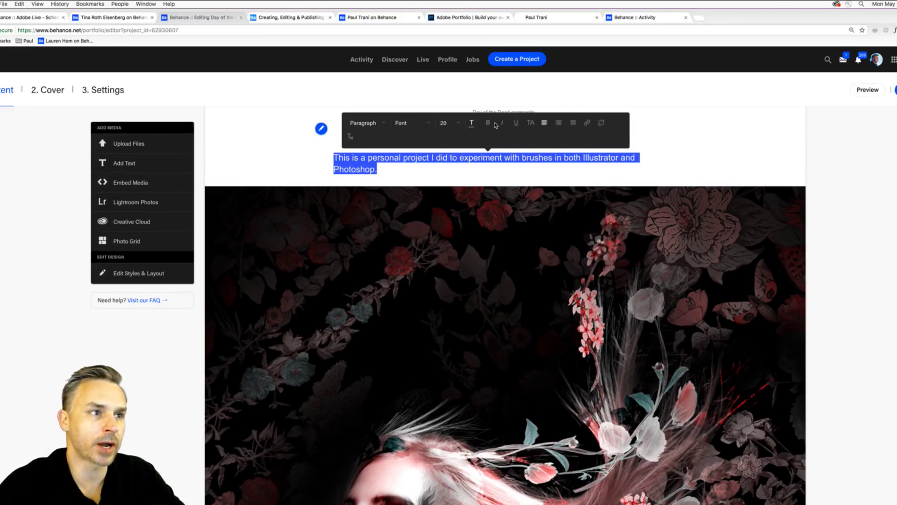
{"action": "left_click", "coordinate": [458, 126]}
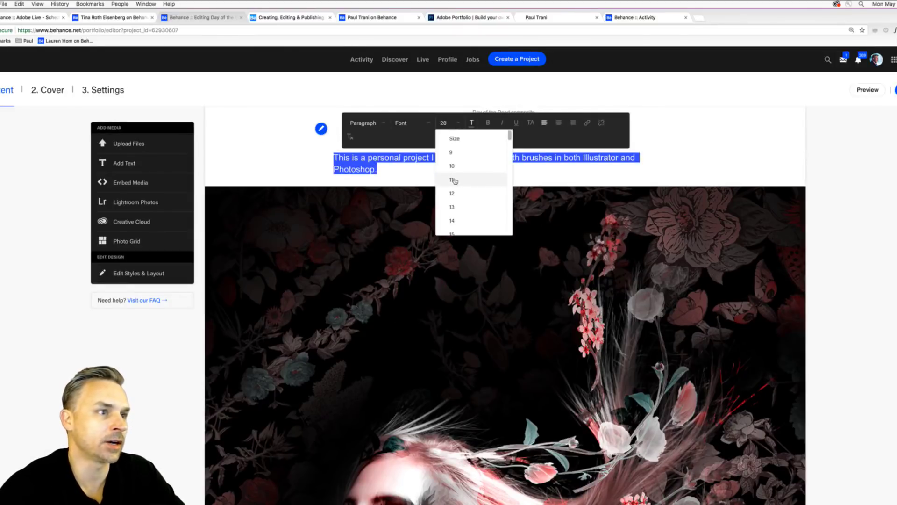
{"action": "left_click", "coordinate": [452, 220]}
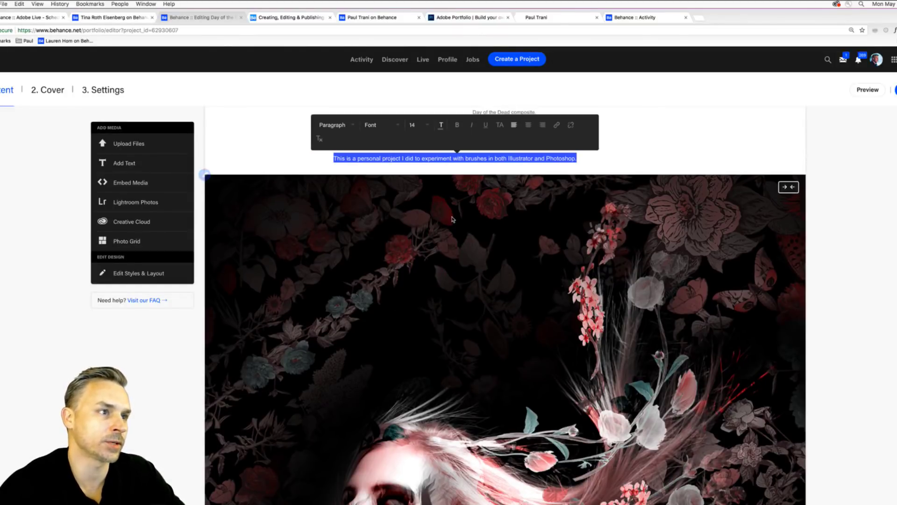
{"action": "left_click", "coordinate": [527, 126]}
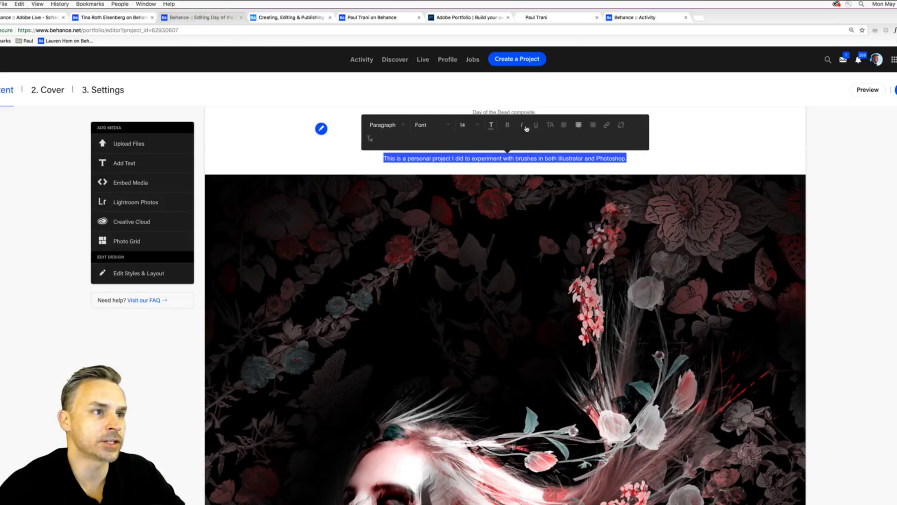
{"action": "left_click", "coordinate": [406, 140]}
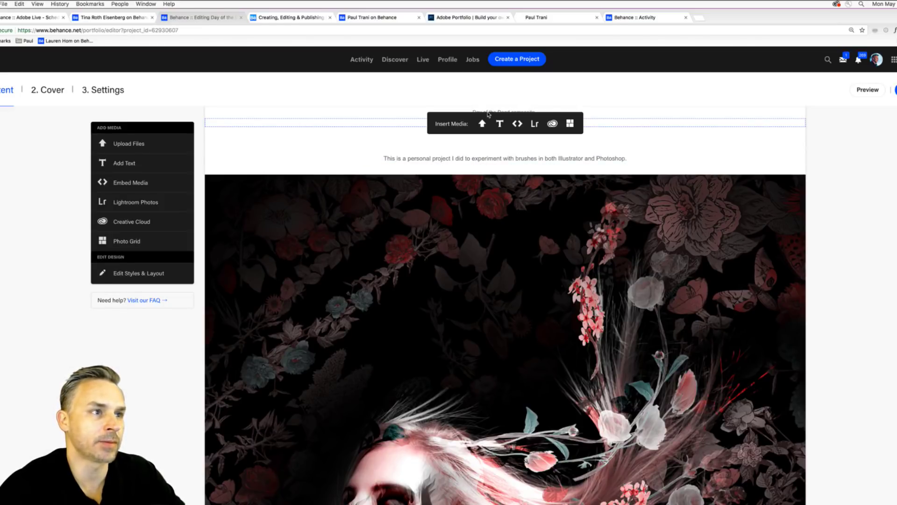
Set the "Day of the Dead composite." text above the image to font size 20
{"action": "scroll", "coordinate": [622, 118], "scroll_direction": "up", "scroll_amount": 1}
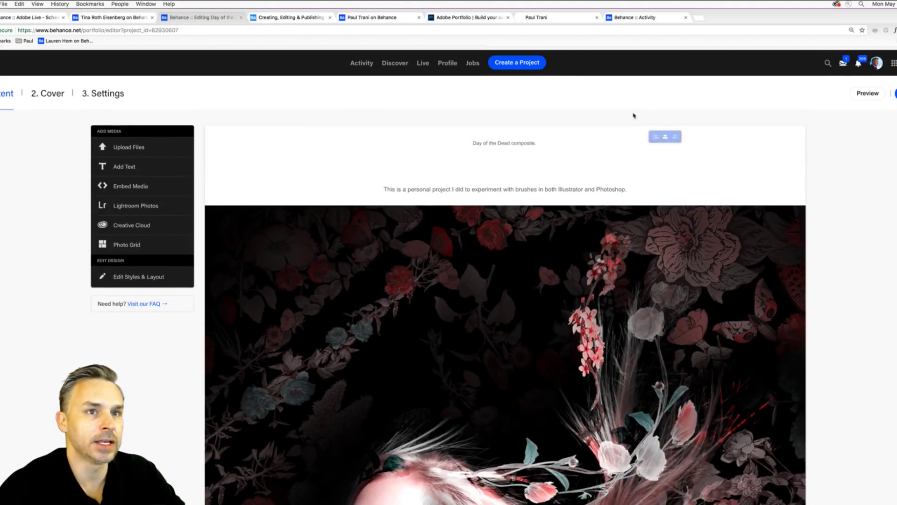
{"action": "left_click", "coordinate": [618, 144]}
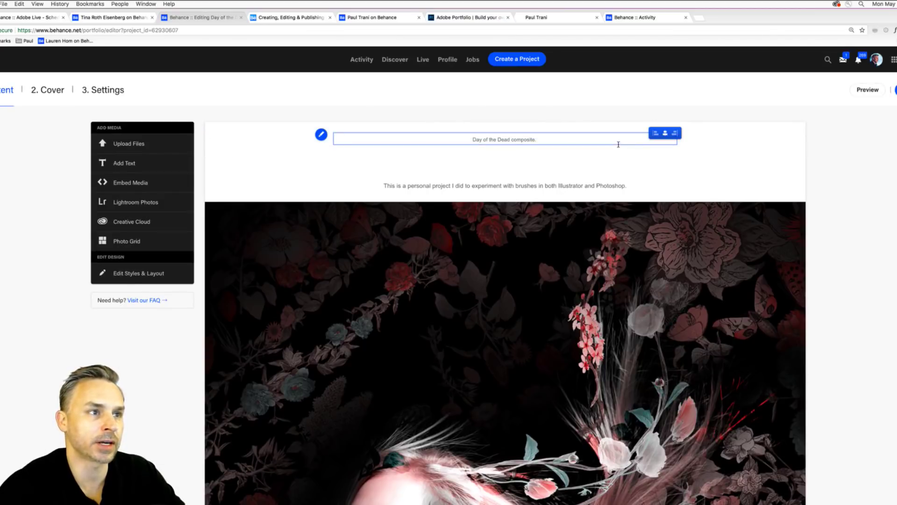
{"action": "left_click_drag", "start_coordinate": [609, 146], "coordinate": [471, 141]}
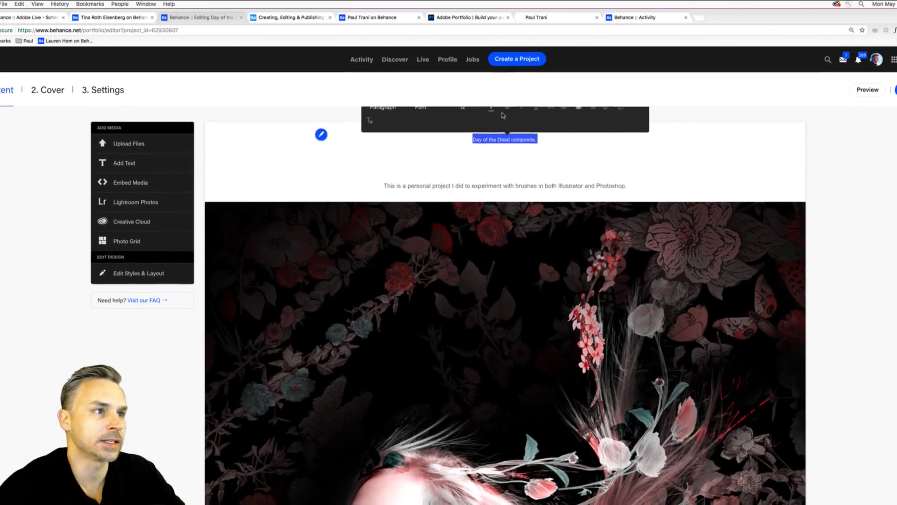
{"action": "left_click", "coordinate": [470, 113]}
{"action": "scroll", "coordinate": [473, 189], "scroll_direction": "down", "scroll_amount": 2}
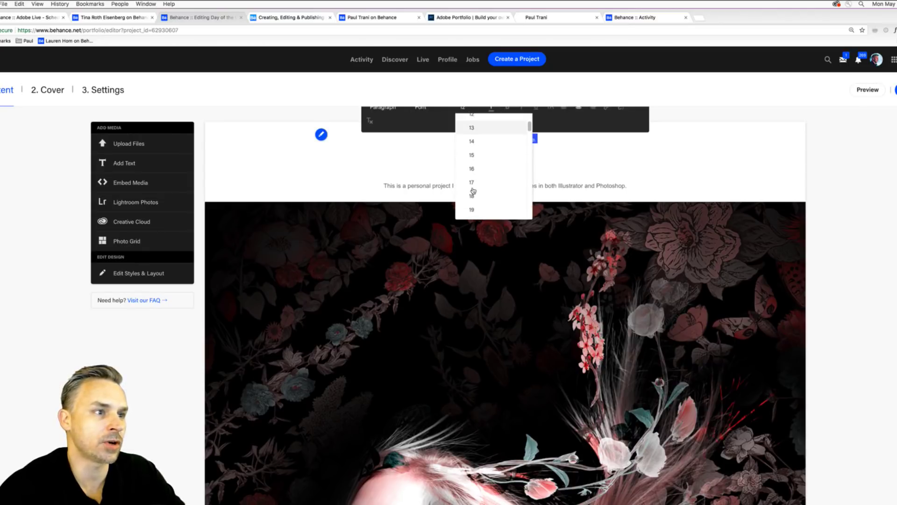
{"action": "scroll", "coordinate": [473, 197], "scroll_direction": "down", "scroll_amount": 2}
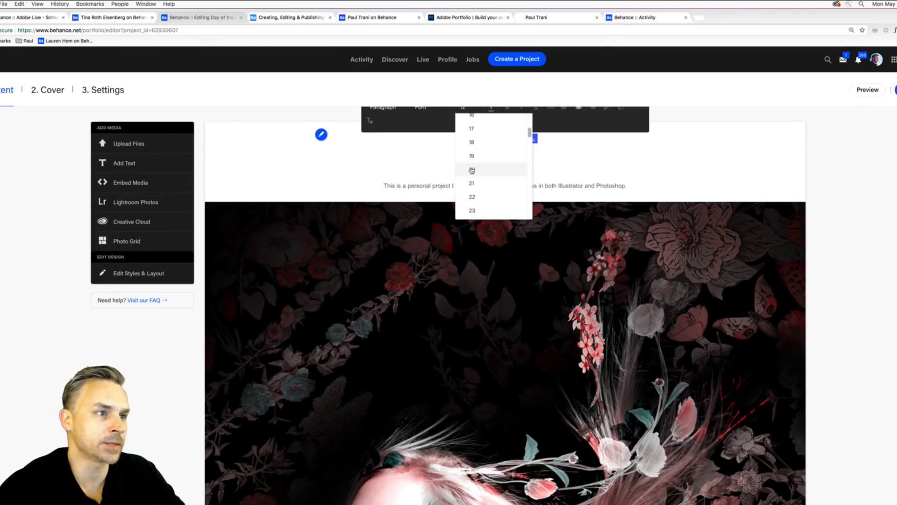
{"action": "left_click", "coordinate": [473, 171]}
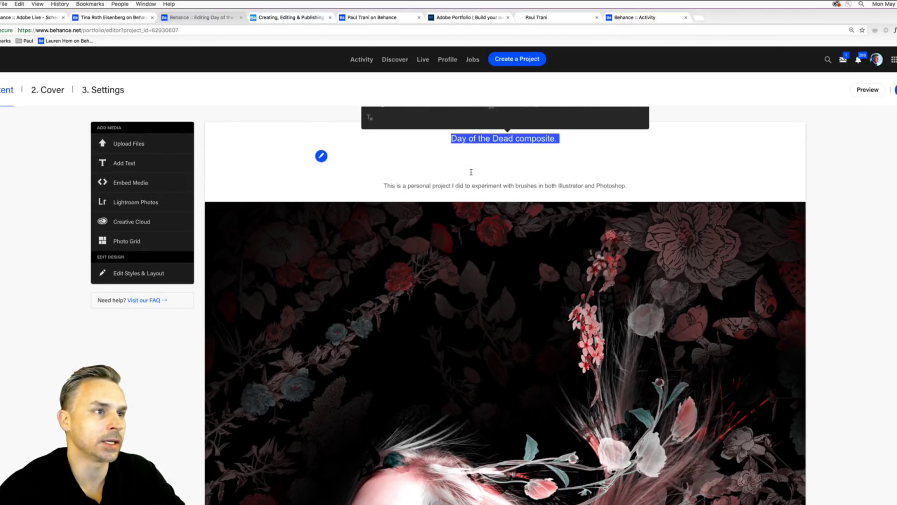
Delete the word "composite." from the title text so it reads "Day of the Dead"
{"action": "left_click", "coordinate": [495, 142]}
{"action": "left_click_drag", "start_coordinate": [515, 140], "coordinate": [612, 140]}
{"action": "key", "text": "BackSpace"}
{"action": "key", "text": "BackSpace"}
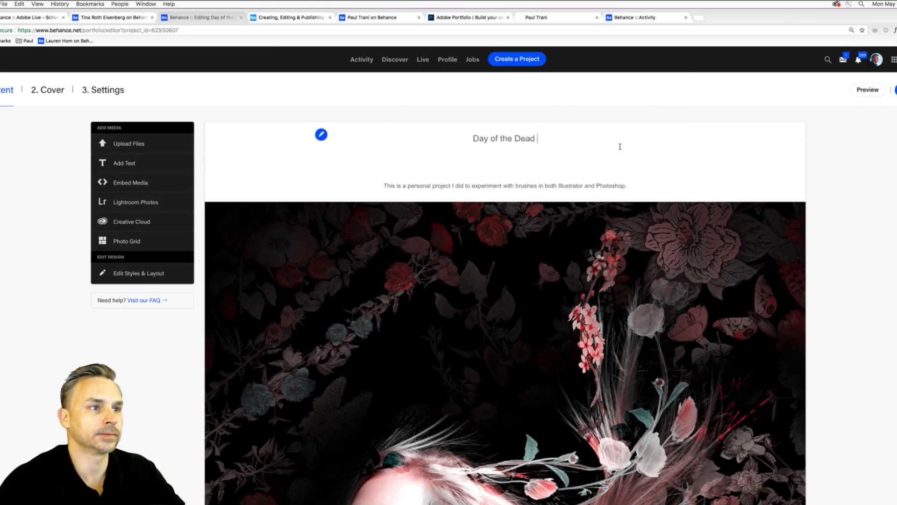
{"action": "mouse_move", "coordinate": [531, 165]}
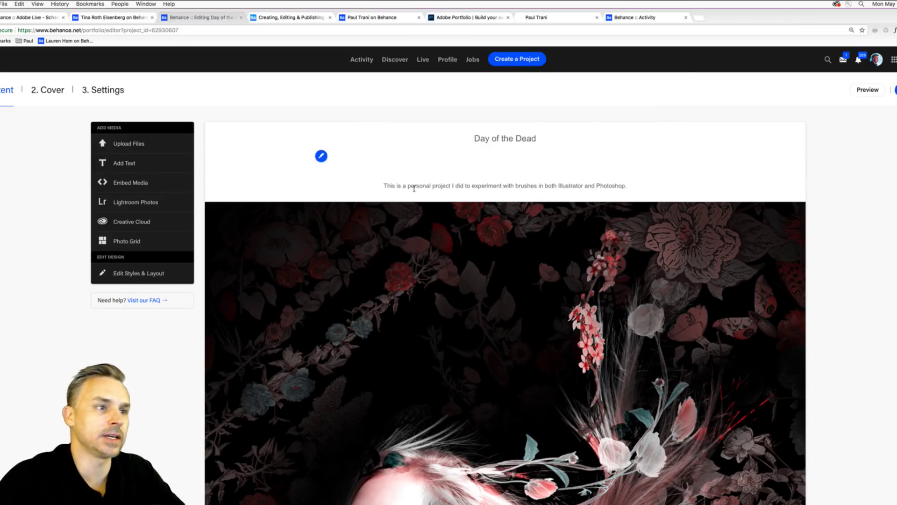
Remove the blank lines above the personal project description and centre-align the description
{"action": "left_click", "coordinate": [383, 187]}
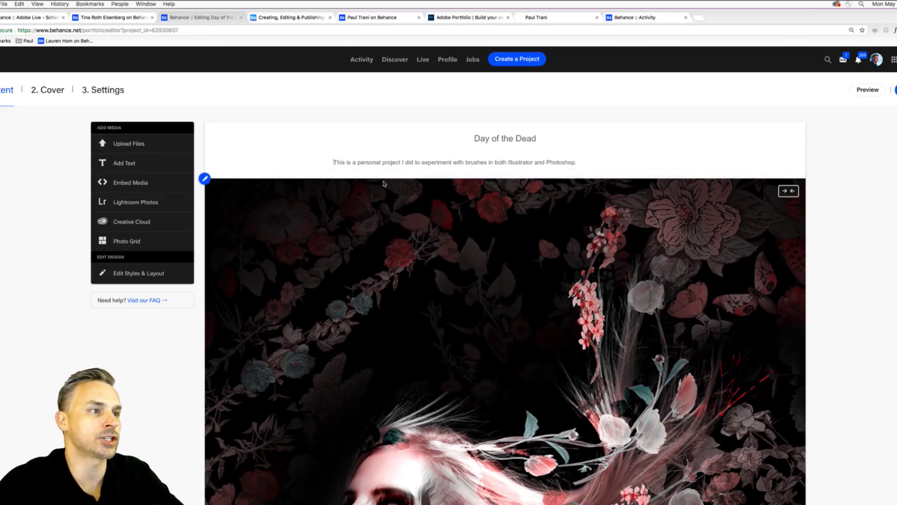
{"action": "left_click_drag", "start_coordinate": [581, 167], "coordinate": [331, 162]}
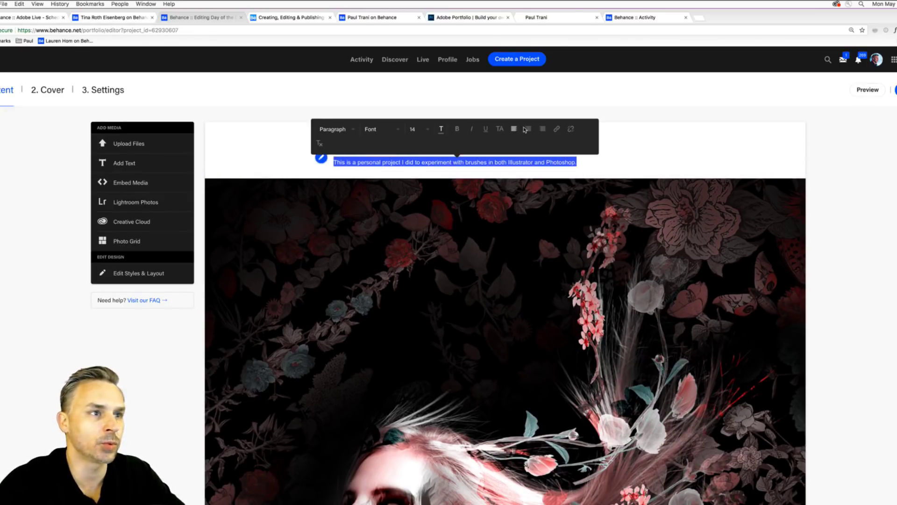
{"action": "left_click", "coordinate": [527, 131]}
{"action": "left_click", "coordinate": [661, 164]}
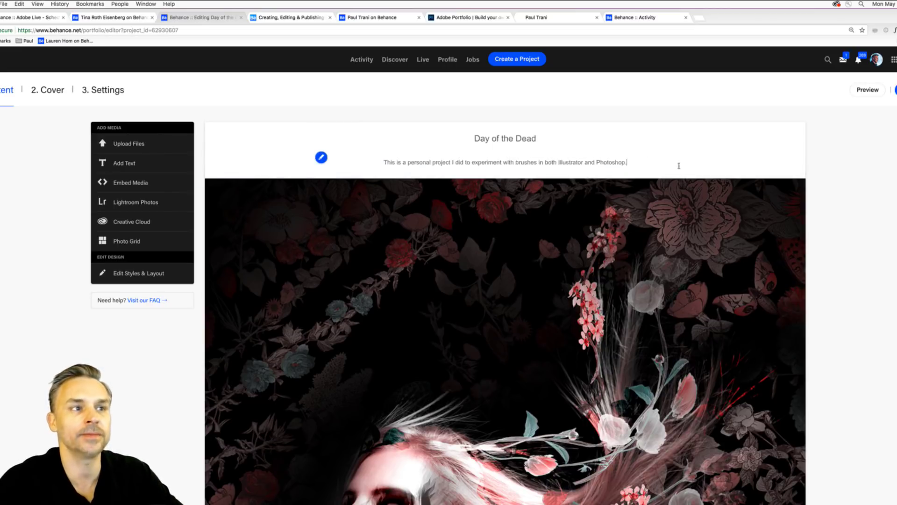
Set the "Day of the Dead" title to font size 22
{"action": "left_click", "coordinate": [528, 139]}
{"action": "left_click_drag", "start_coordinate": [538, 140], "coordinate": [445, 140]}
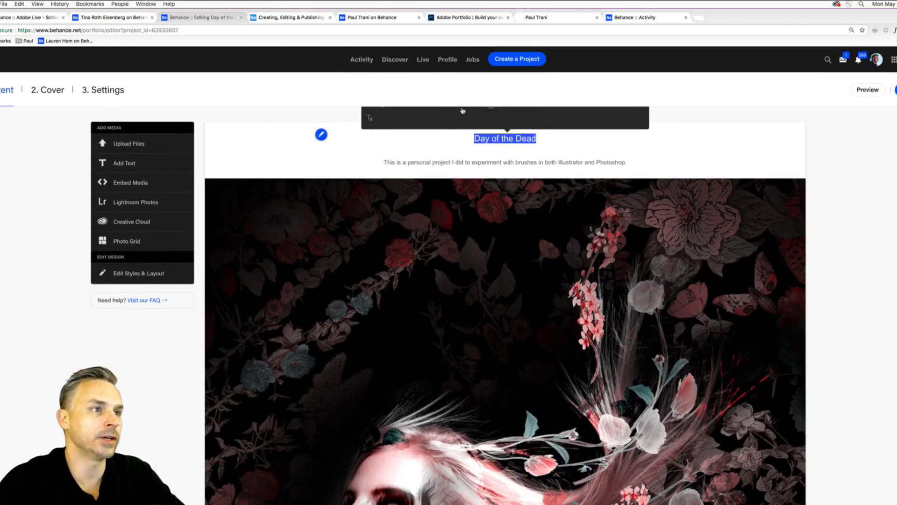
{"action": "left_click", "coordinate": [462, 111]}
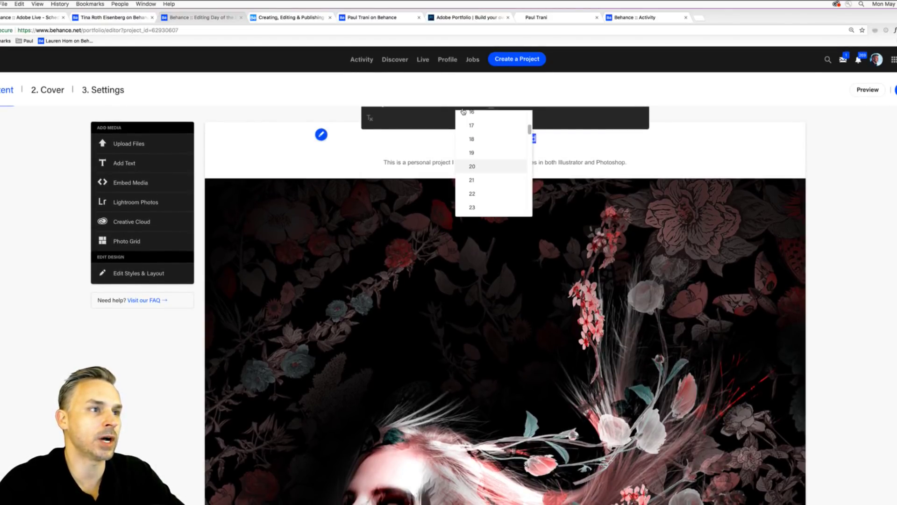
{"action": "left_click", "coordinate": [467, 192]}
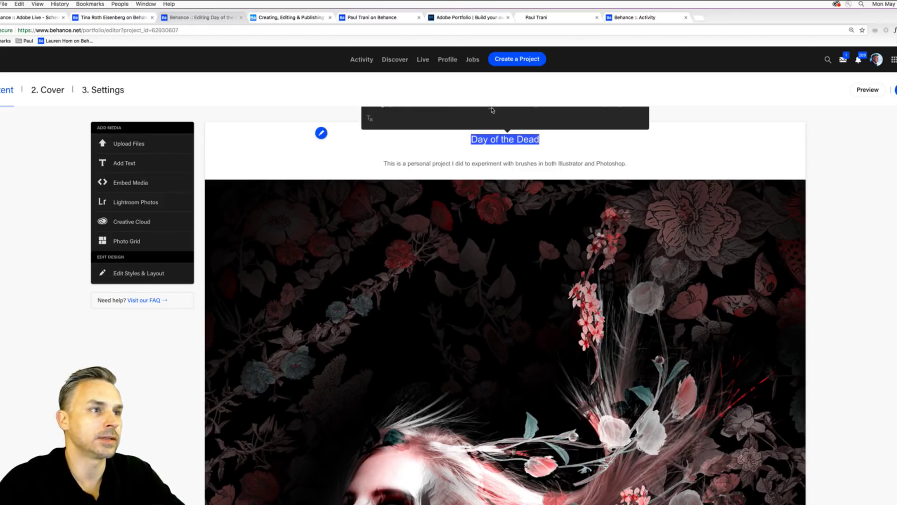
Add a blank line above the "Day of the Dead" title and make the title bold
{"action": "left_click", "coordinate": [469, 140]}
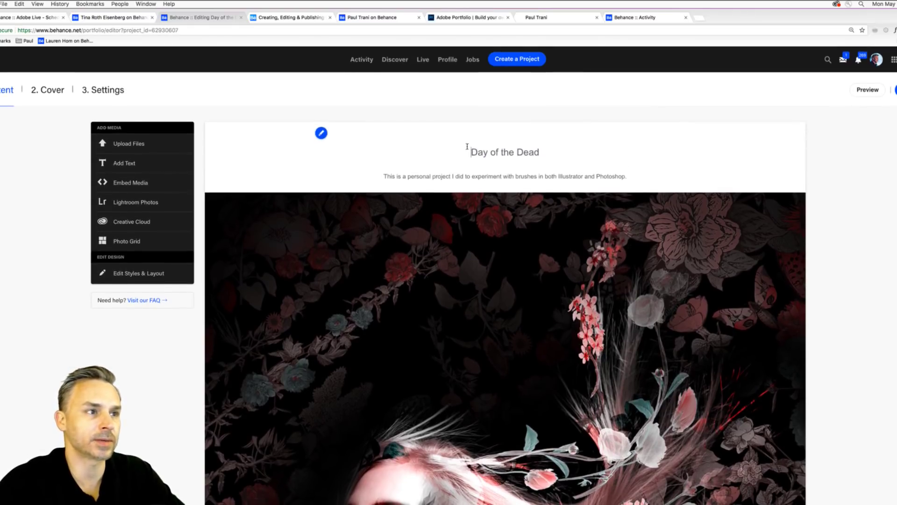
{"action": "left_click_drag", "start_coordinate": [470, 151], "coordinate": [539, 150]}
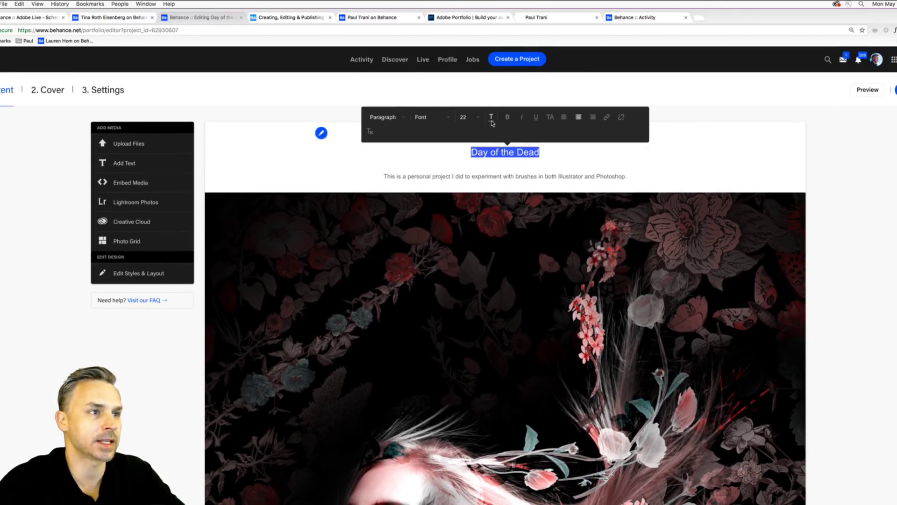
{"action": "left_click", "coordinate": [506, 118]}
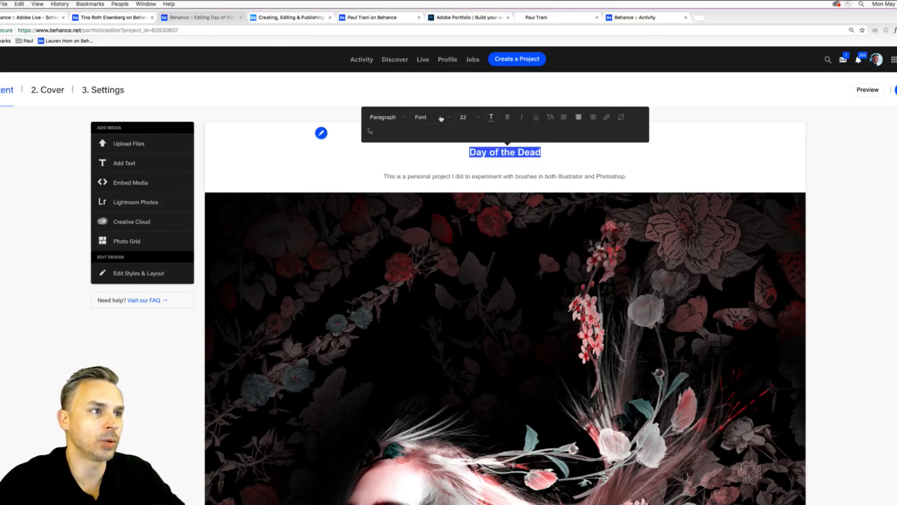
Review the text styles and fonts available for the title, and close the blank pop-up window
{"action": "left_click", "coordinate": [402, 119]}
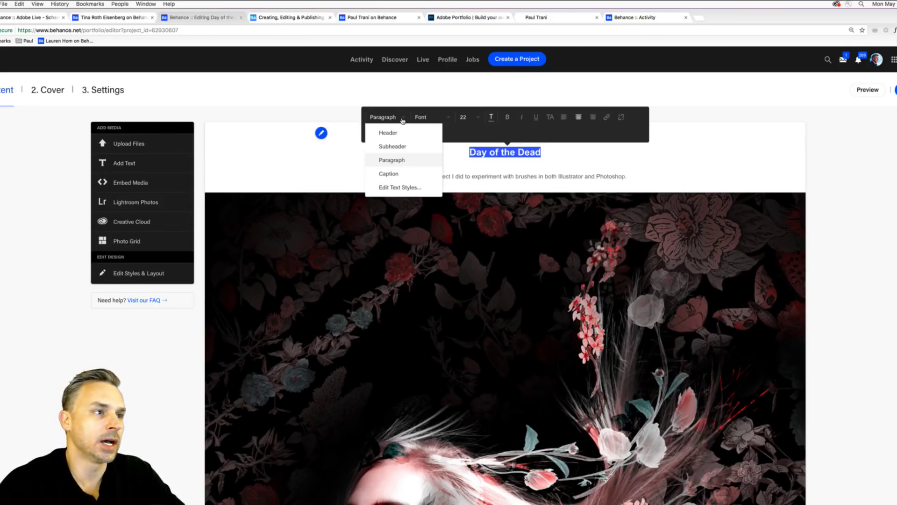
{"action": "left_click", "coordinate": [443, 118]}
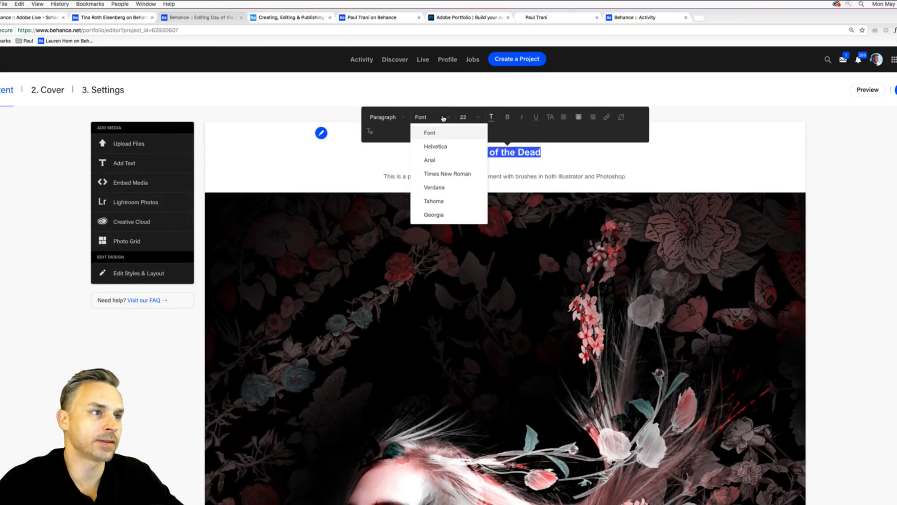
{"action": "left_click", "coordinate": [393, 118]}
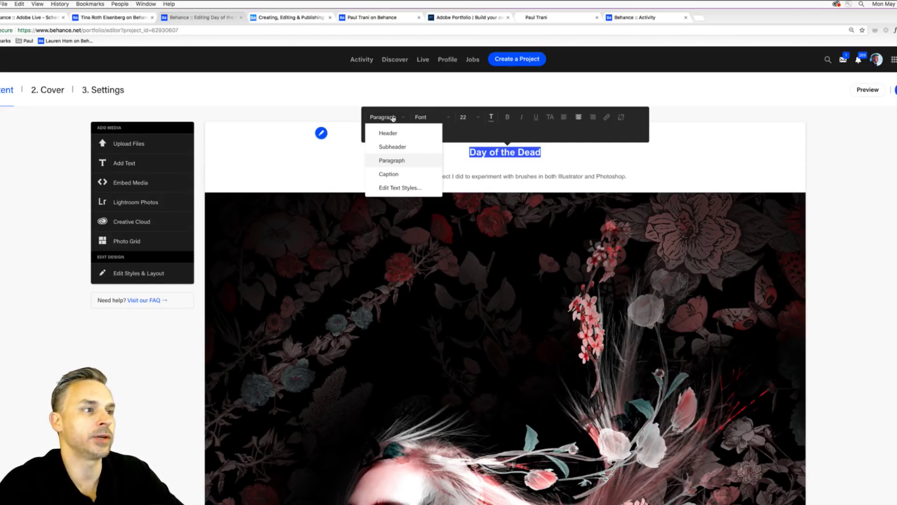
{"action": "left_click", "coordinate": [534, 164]}
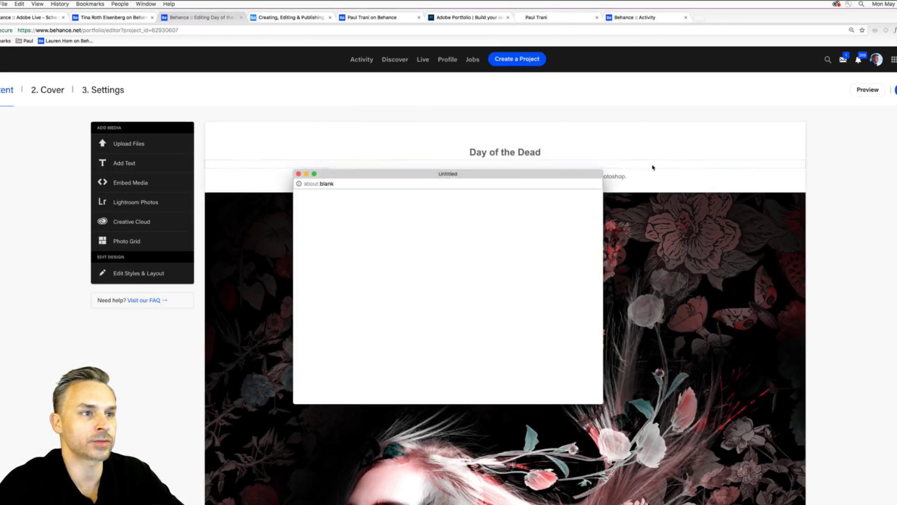
{"action": "left_click", "coordinate": [298, 174]}
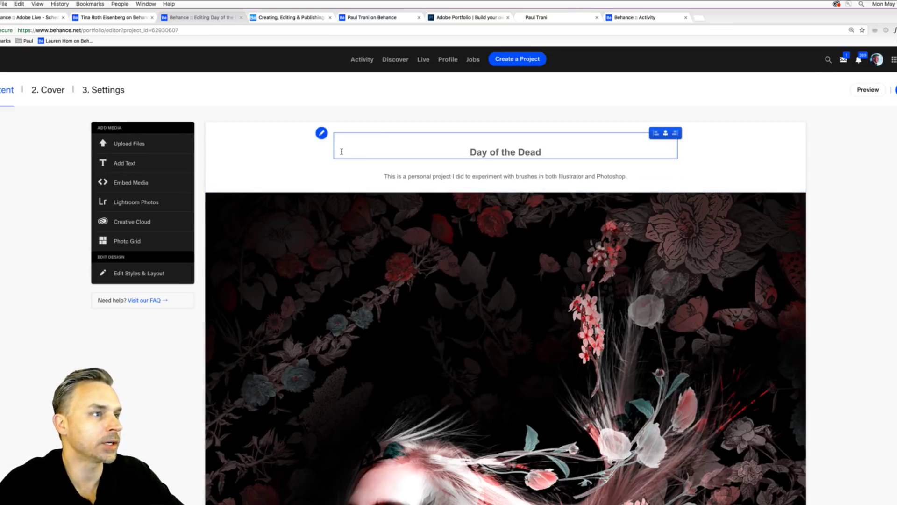
Set the project's background colour to black (000000) in the styles and layout settings
{"action": "mouse_move", "coordinate": [461, 161]}
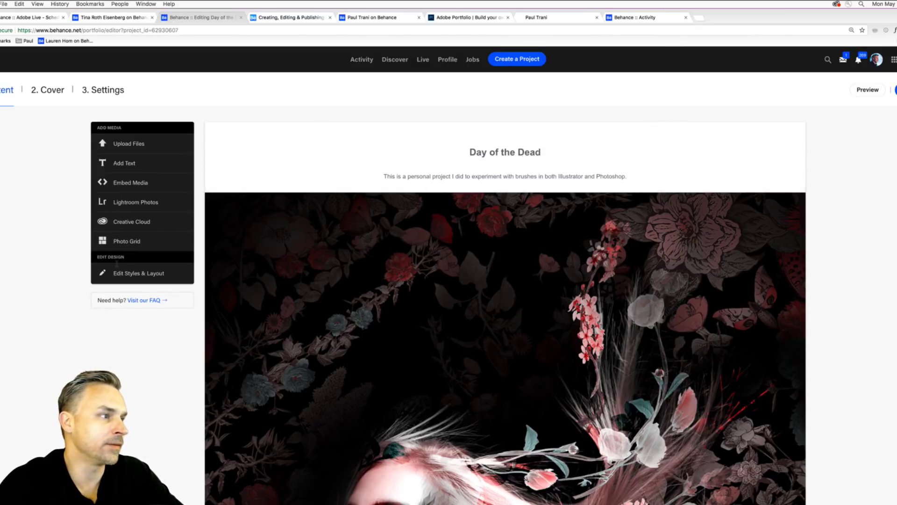
{"action": "left_click", "coordinate": [132, 276]}
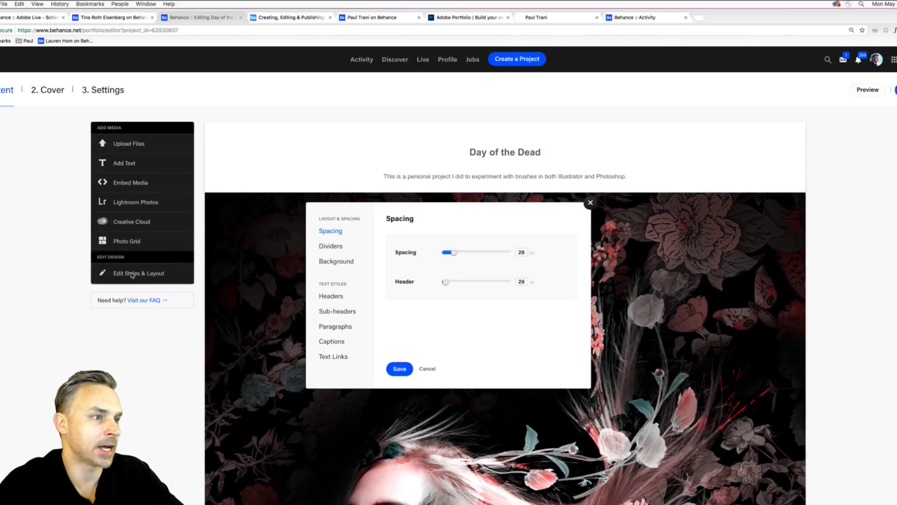
{"action": "left_click", "coordinate": [331, 262]}
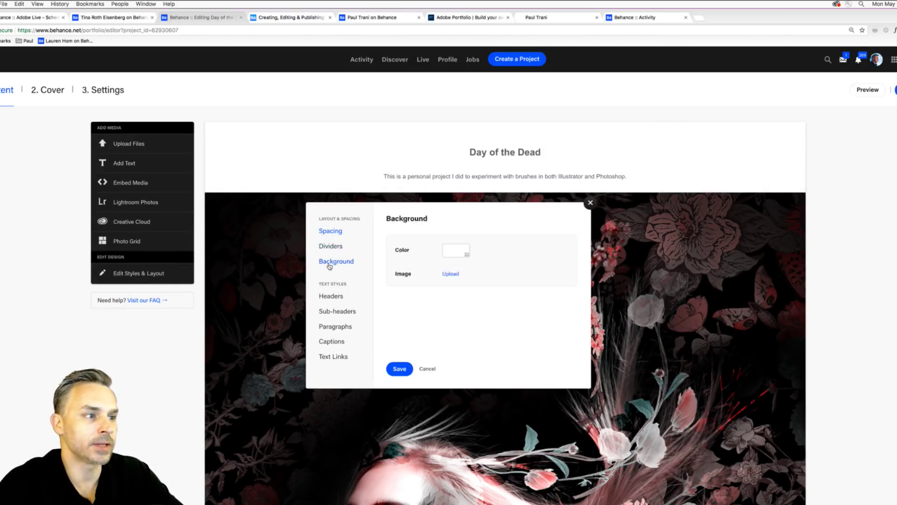
{"action": "left_click", "coordinate": [455, 252]}
{"action": "left_click_drag", "start_coordinate": [522, 241], "coordinate": [475, 285]}
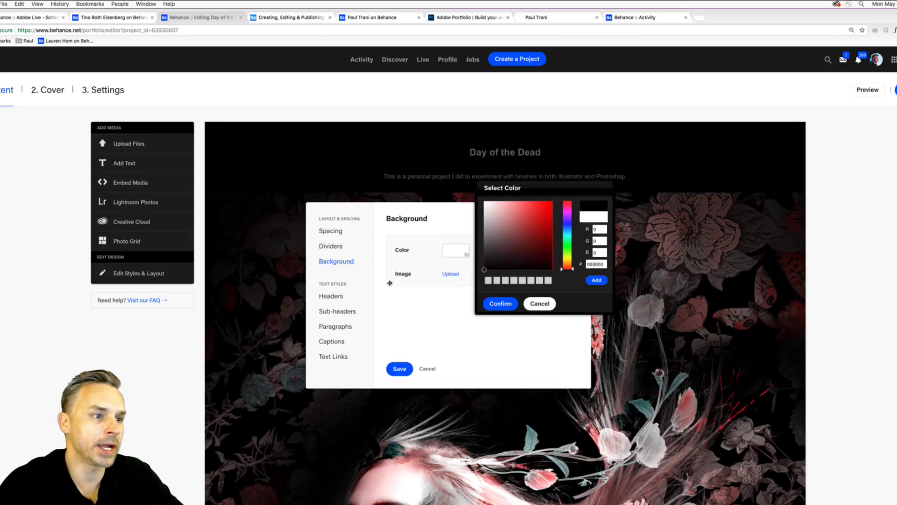
{"action": "left_click", "coordinate": [498, 304]}
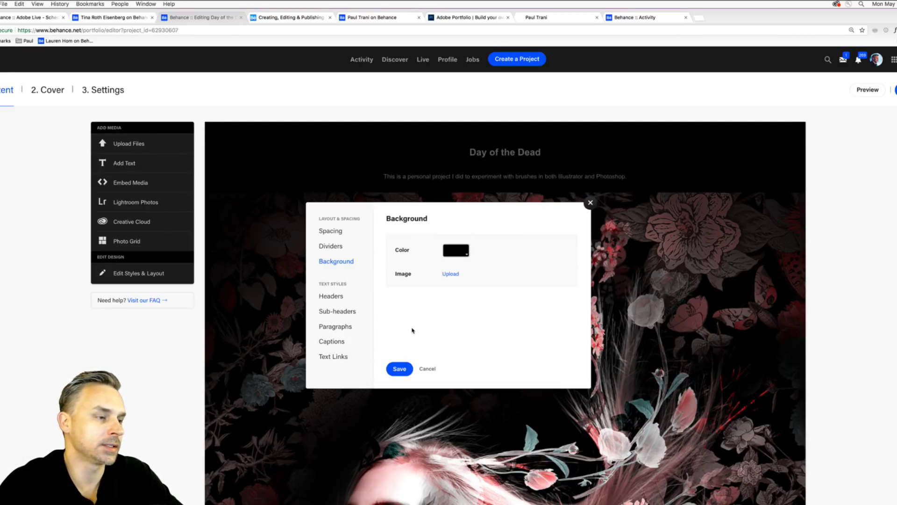
Compare the Headers and Sub-headers text styles and set the Headers colour to light grey ACACAC
{"action": "left_click", "coordinate": [329, 299]}
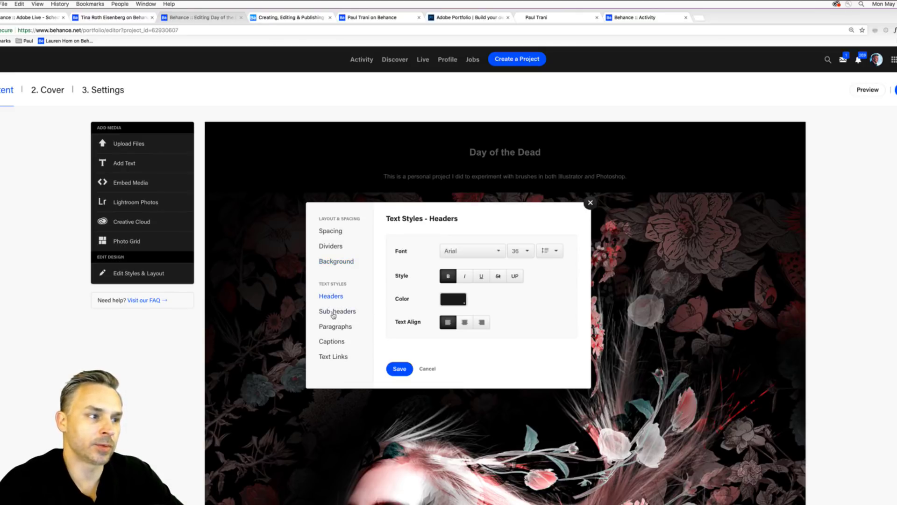
{"action": "left_click", "coordinate": [334, 311]}
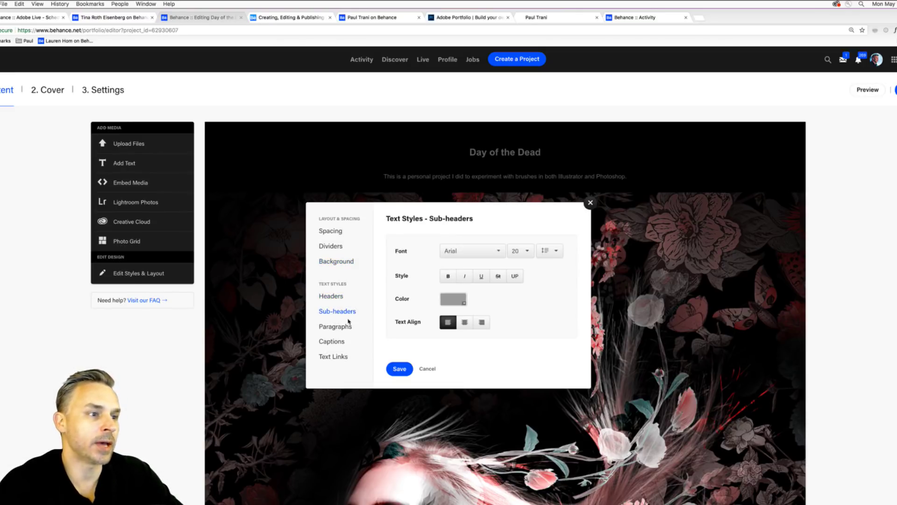
{"action": "left_click", "coordinate": [336, 298]}
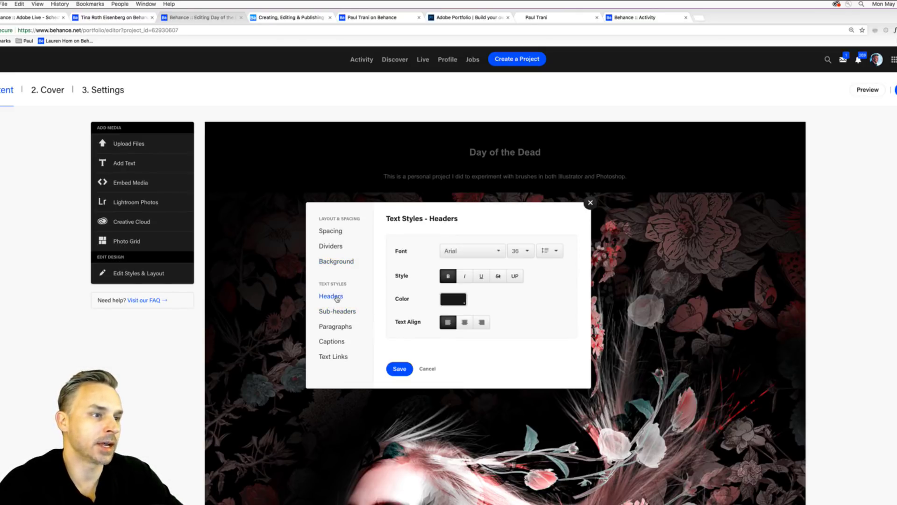
{"action": "left_click", "coordinate": [330, 311]}
{"action": "left_click", "coordinate": [328, 301]}
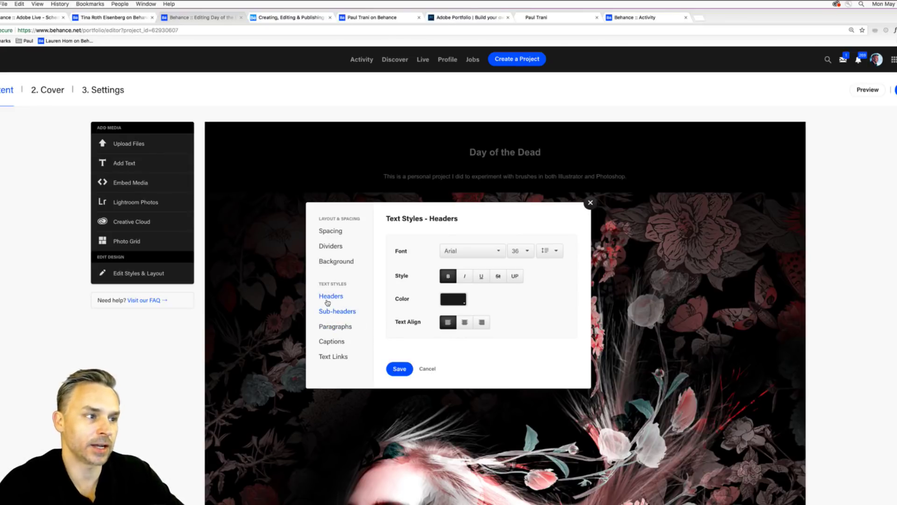
{"action": "left_click", "coordinate": [452, 300]}
{"action": "mouse_move", "coordinate": [488, 281]}
{"action": "left_mouse_down"}
{"action": "mouse_move", "coordinate": [479, 255]}
{"action": "mouse_move", "coordinate": [470, 277]}
{"action": "left_mouse_up"}
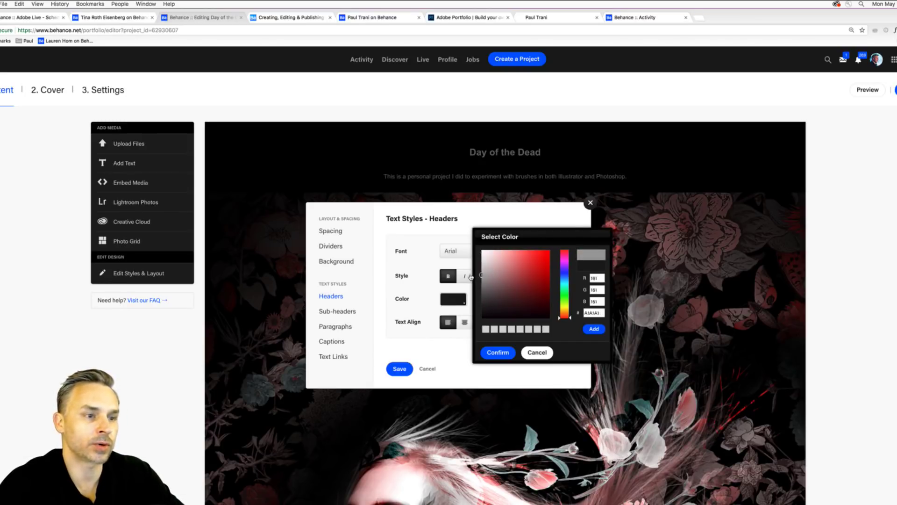
{"action": "left_click", "coordinate": [497, 353]}
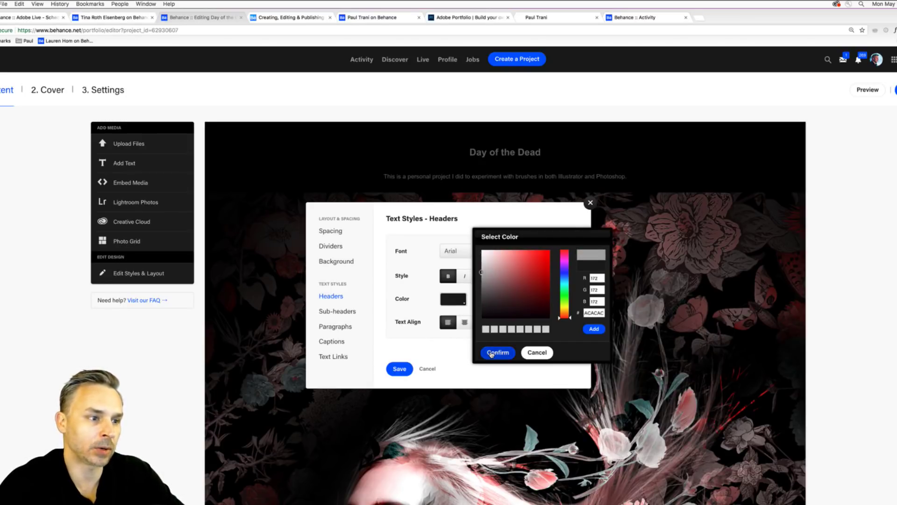
Set the colour of the Paragraphs text style to light grey D2D2D2
{"action": "left_click", "coordinate": [330, 312]}
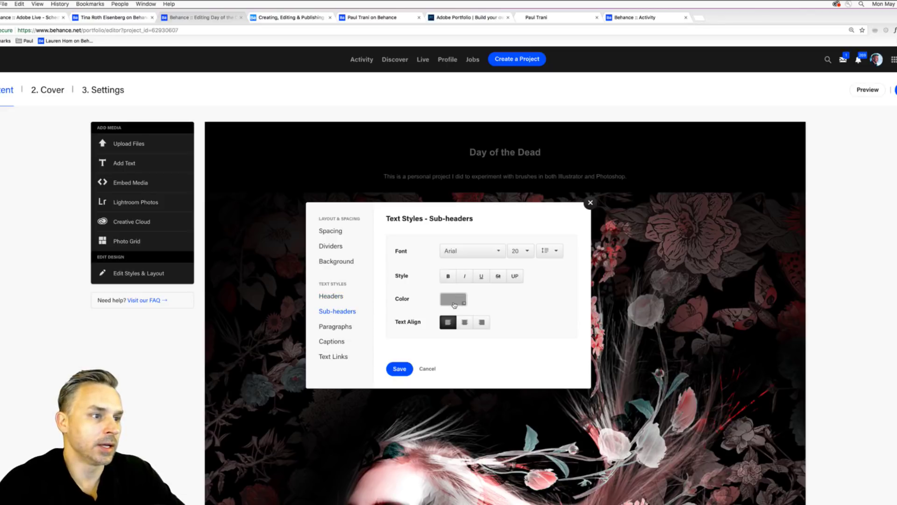
{"action": "left_click", "coordinate": [330, 327]}
{"action": "left_click", "coordinate": [453, 301]}
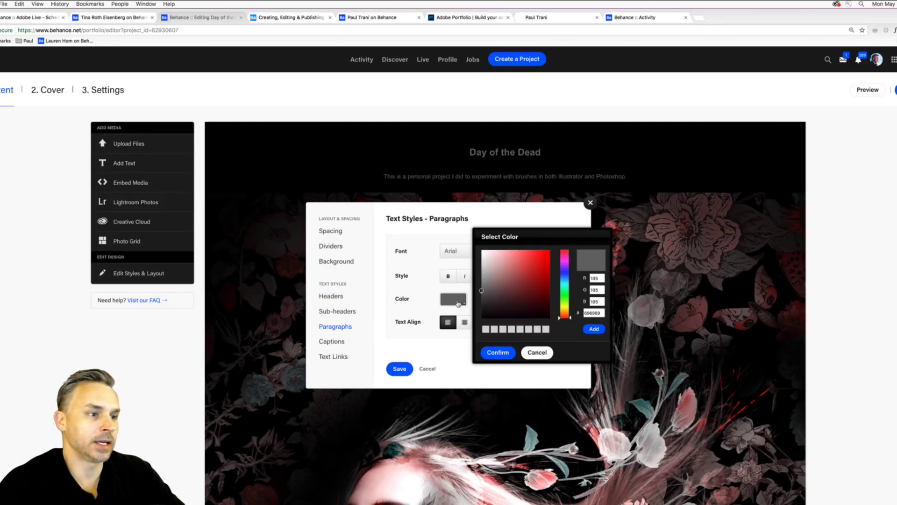
{"action": "left_click_drag", "start_coordinate": [486, 298], "coordinate": [475, 263]}
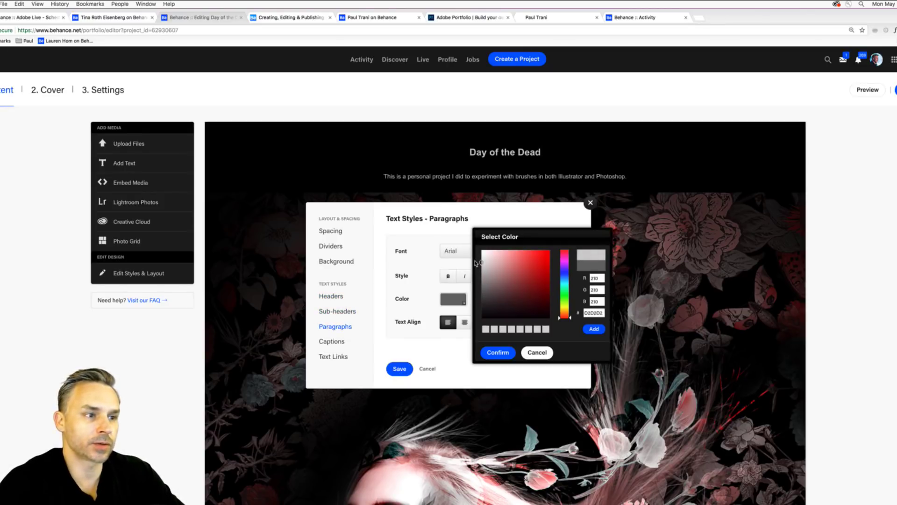
{"action": "left_click", "coordinate": [496, 352]}
Set the Paragraphs font size to 14, check the Headers style, and save the text styles
{"action": "left_click", "coordinate": [527, 252]}
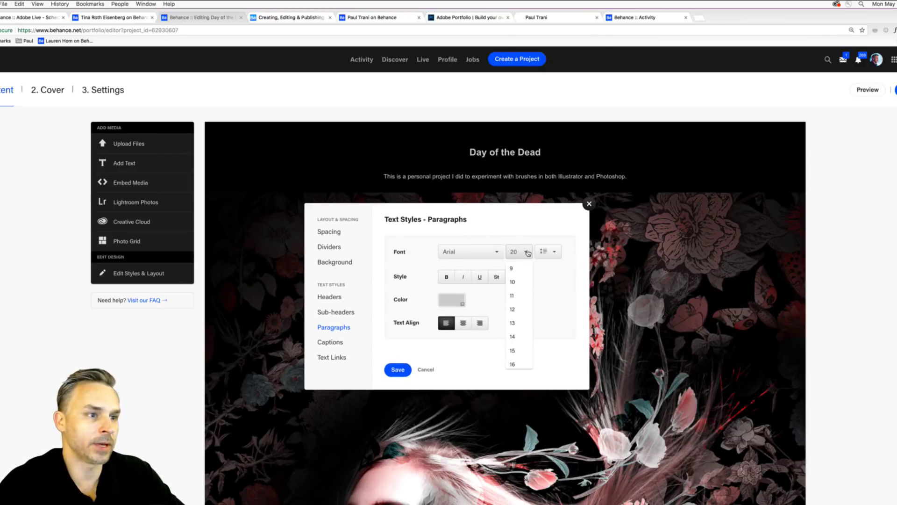
{"action": "left_click", "coordinate": [513, 338]}
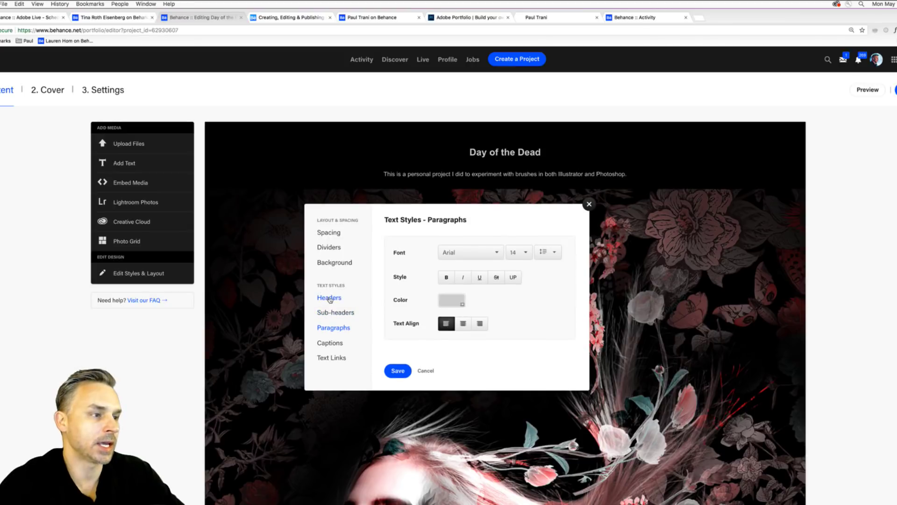
{"action": "left_click", "coordinate": [329, 298]}
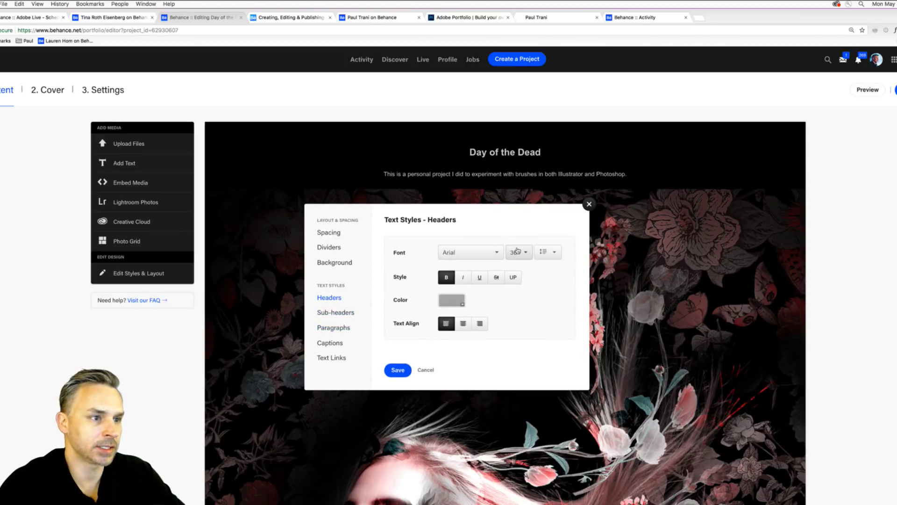
{"action": "left_click", "coordinate": [387, 373]}
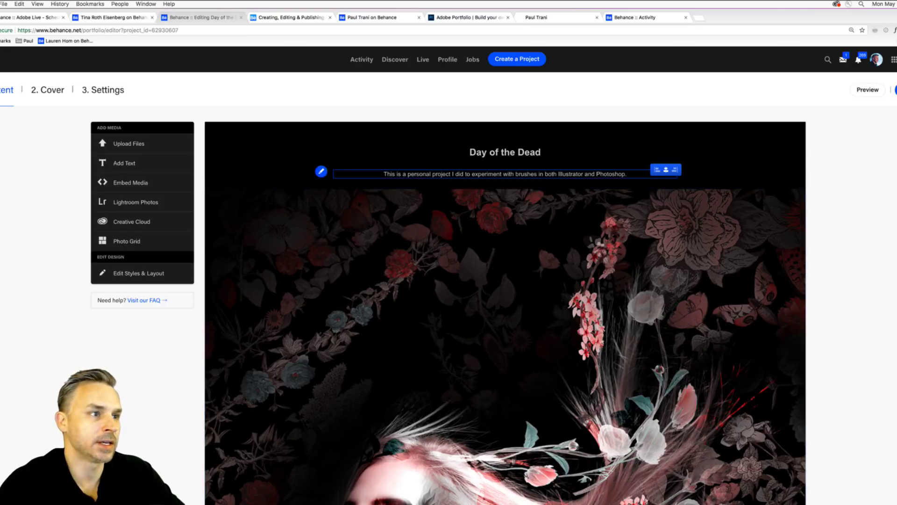
Apply the Paragraph style to the project description sentence under the title
{"action": "left_click_drag", "start_coordinate": [385, 177], "coordinate": [627, 178]}
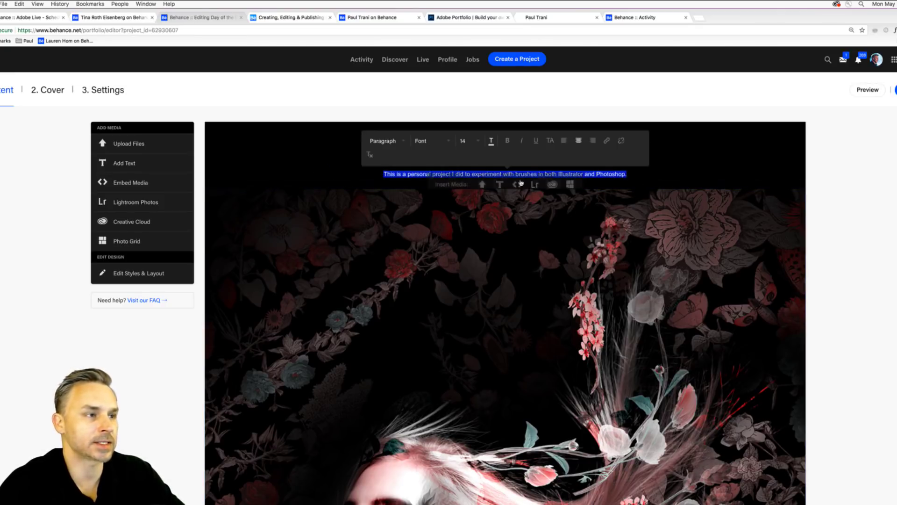
{"action": "left_click", "coordinate": [395, 143]}
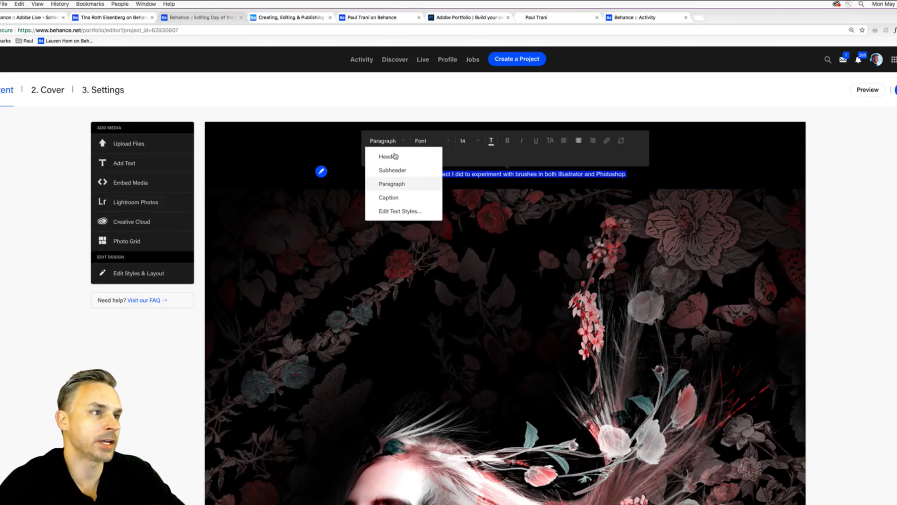
{"action": "left_click", "coordinate": [390, 182]}
{"action": "left_click", "coordinate": [648, 178]}
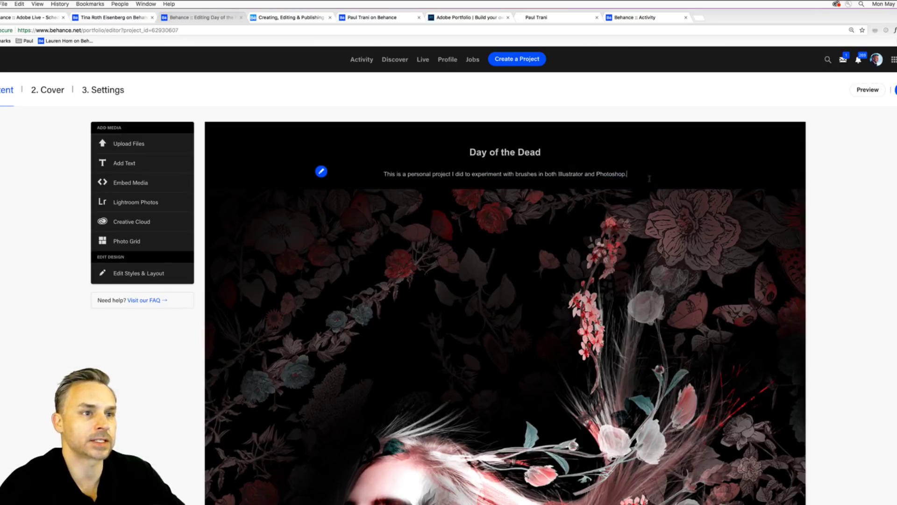
Apply the Header style to the "Day of the Dead" title
{"action": "left_click_drag", "start_coordinate": [468, 151], "coordinate": [562, 159]}
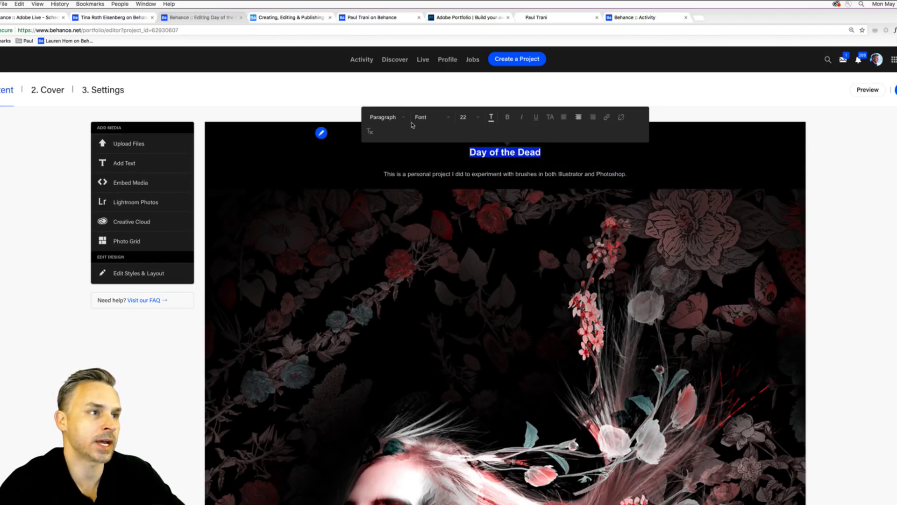
{"action": "left_click", "coordinate": [379, 118]}
{"action": "left_click", "coordinate": [382, 134]}
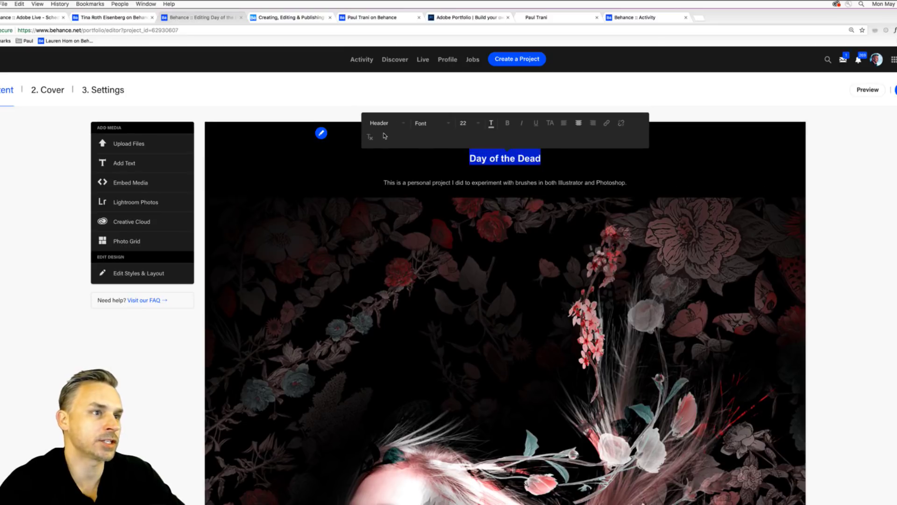
{"action": "left_click", "coordinate": [830, 169]}
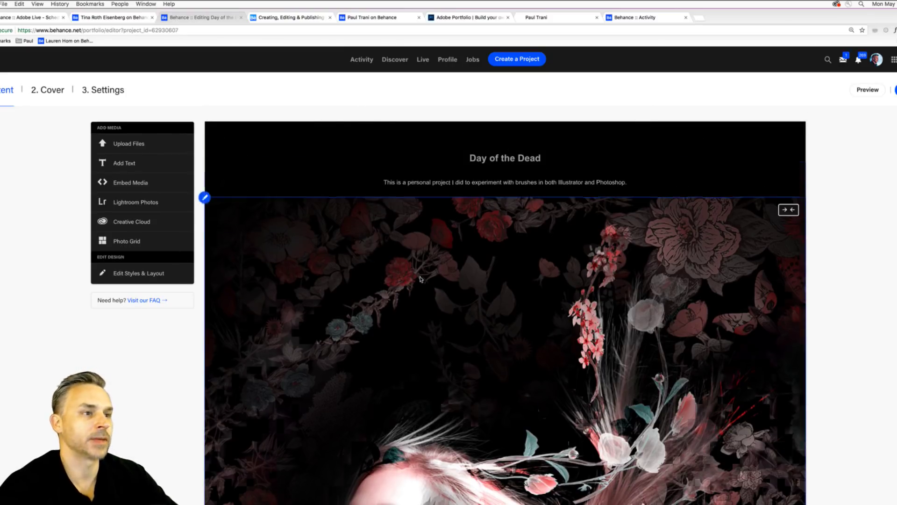
Look through the project's images down to the end and view the insert-media options between the description and the first image
{"action": "scroll", "coordinate": [291, 358], "scroll_direction": "down", "scroll_amount": 15}
{"action": "scroll", "coordinate": [420, 288], "scroll_direction": "down", "scroll_amount": 15}
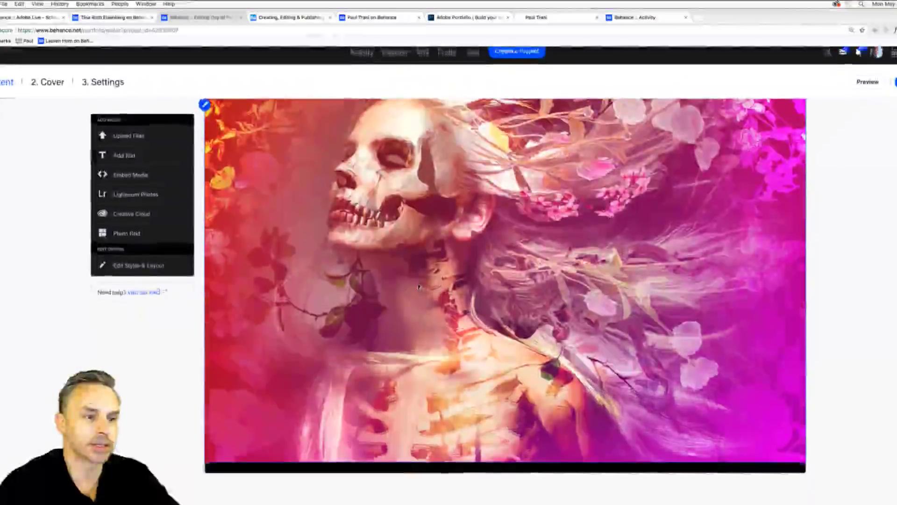
{"action": "scroll", "coordinate": [420, 288], "scroll_direction": "up", "scroll_amount": 2}
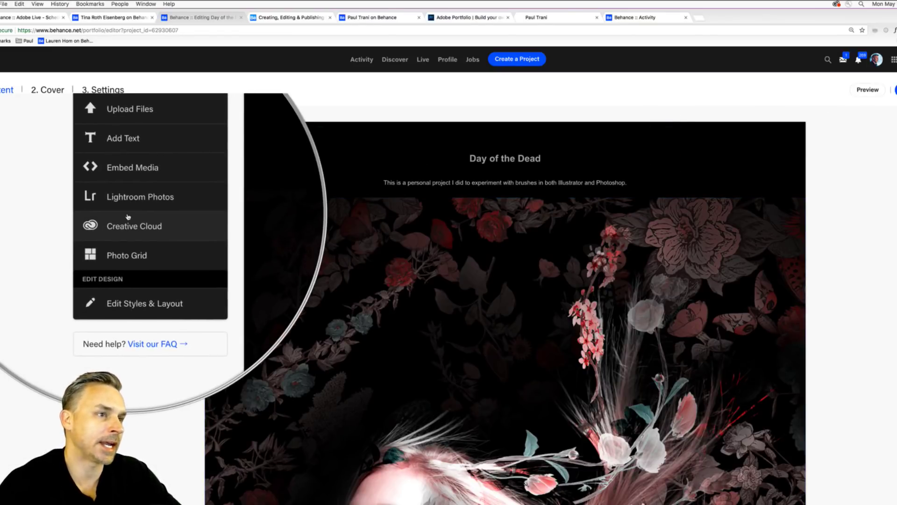
{"action": "mouse_move", "coordinate": [505, 194]}
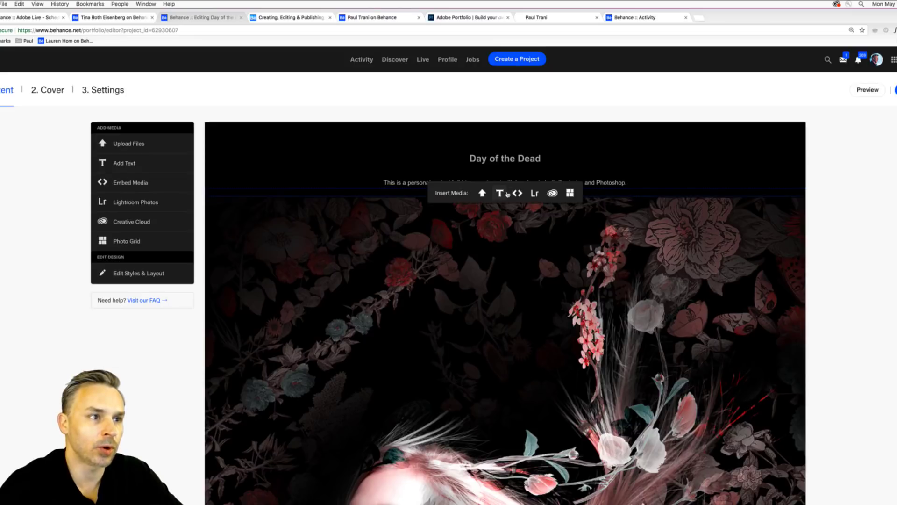
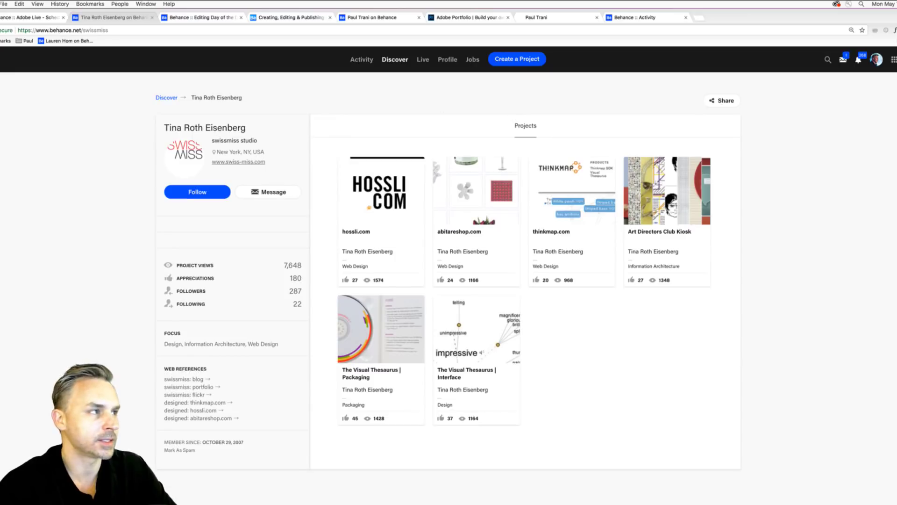
Go back to the activity feed and search Behance projects for the lettering artist's name
{"action": "key", "text": "super+Left"}
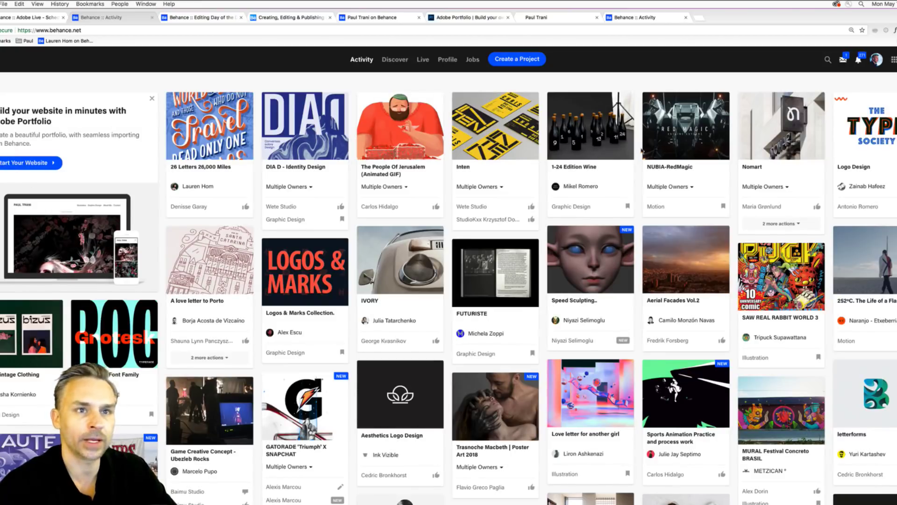
{"action": "left_click", "coordinate": [827, 60]}
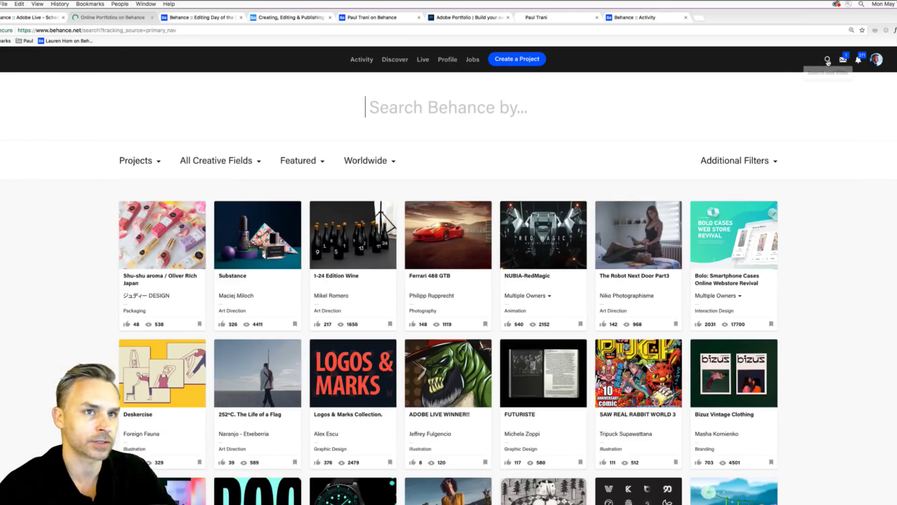
{"action": "type", "text": "Lauren Hom"}
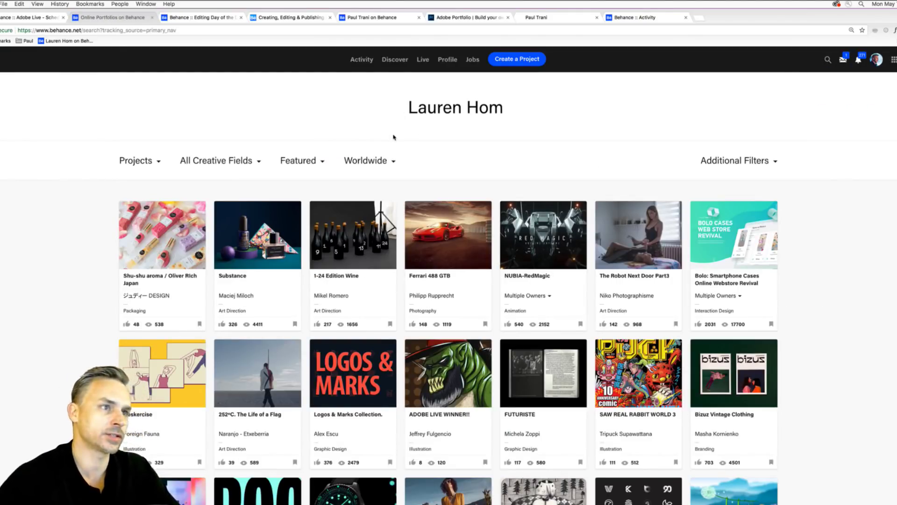
{"action": "key", "text": "Return"}
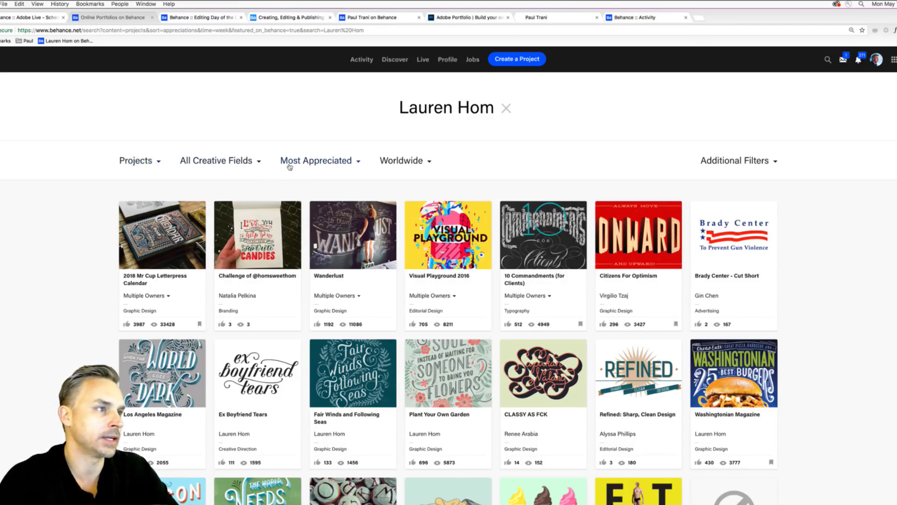
Filter the search results by location to Colorado, United States
{"action": "left_click", "coordinate": [423, 163]}
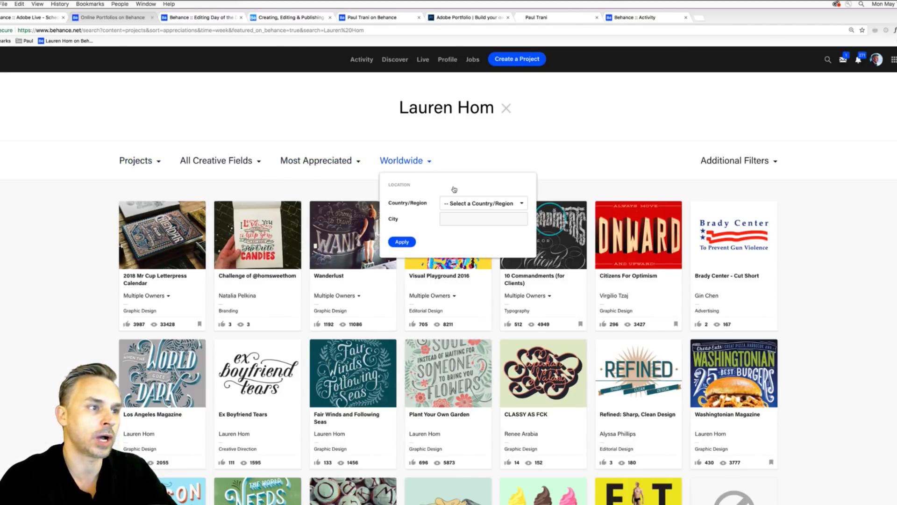
{"action": "left_click", "coordinate": [462, 202]}
{"action": "left_click", "coordinate": [468, 234]}
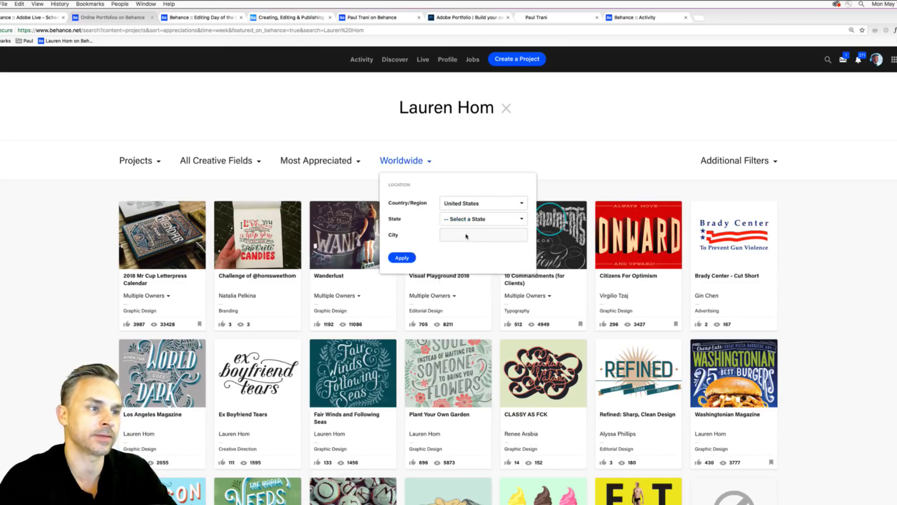
{"action": "left_click", "coordinate": [467, 223]}
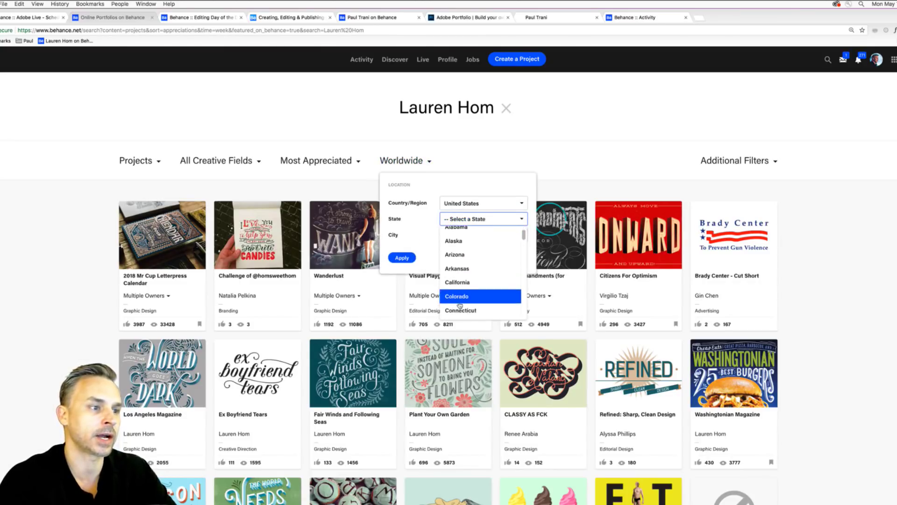
{"action": "left_click", "coordinate": [463, 302]}
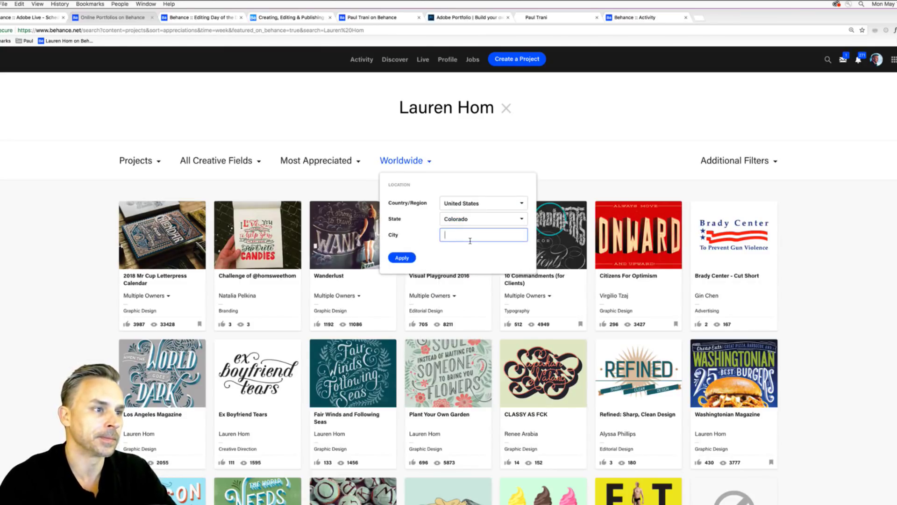
{"action": "left_click", "coordinate": [409, 256]}
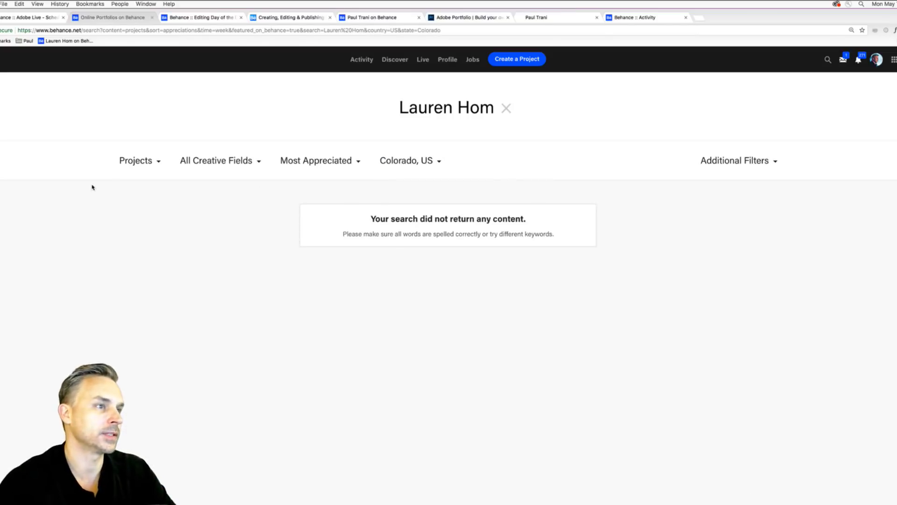
Clear the search term and browse the most appreciated projects from Colorado
{"action": "left_click", "coordinate": [506, 108]}
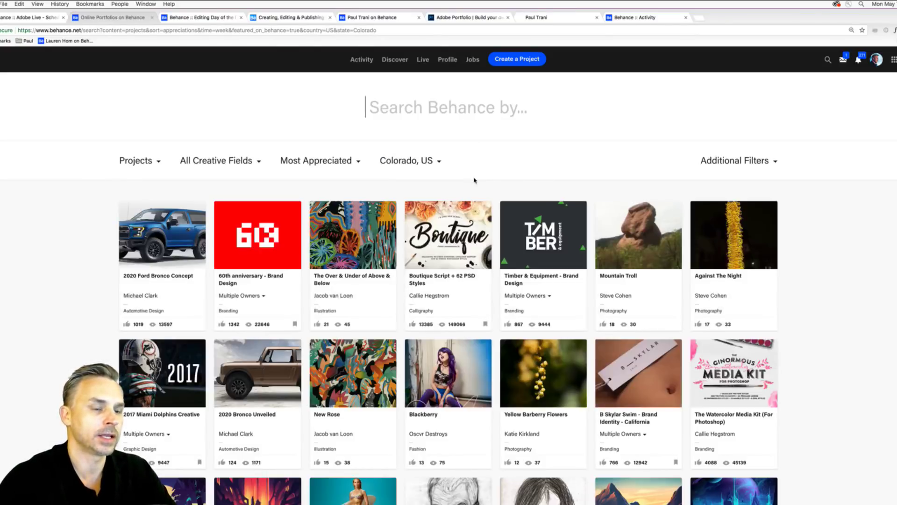
{"action": "scroll", "coordinate": [95, 215], "scroll_direction": "down", "scroll_amount": 2}
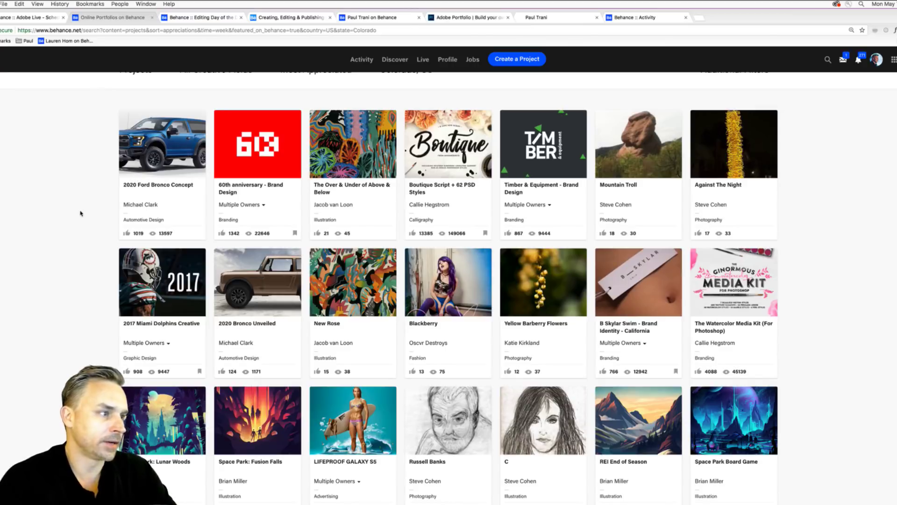
{"action": "scroll", "coordinate": [84, 215], "scroll_direction": "down", "scroll_amount": 5}
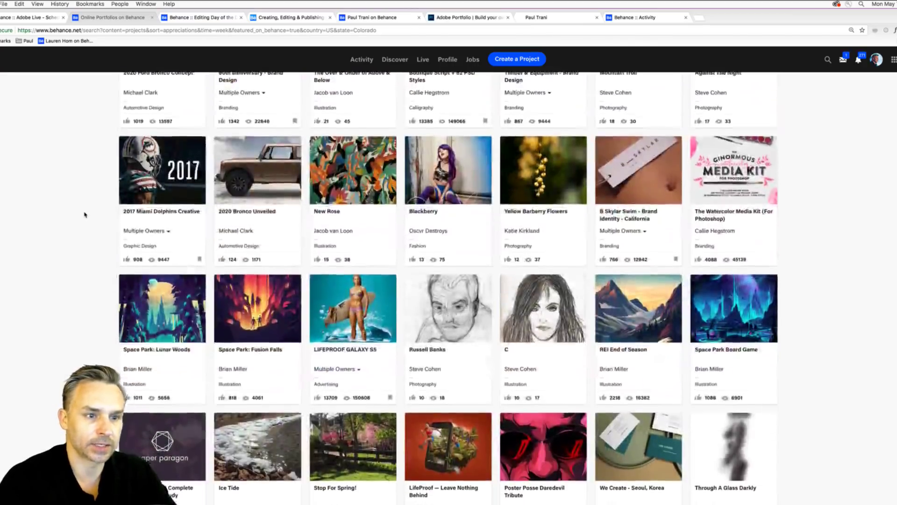
{"action": "scroll", "coordinate": [84, 214], "scroll_direction": "down", "scroll_amount": 2}
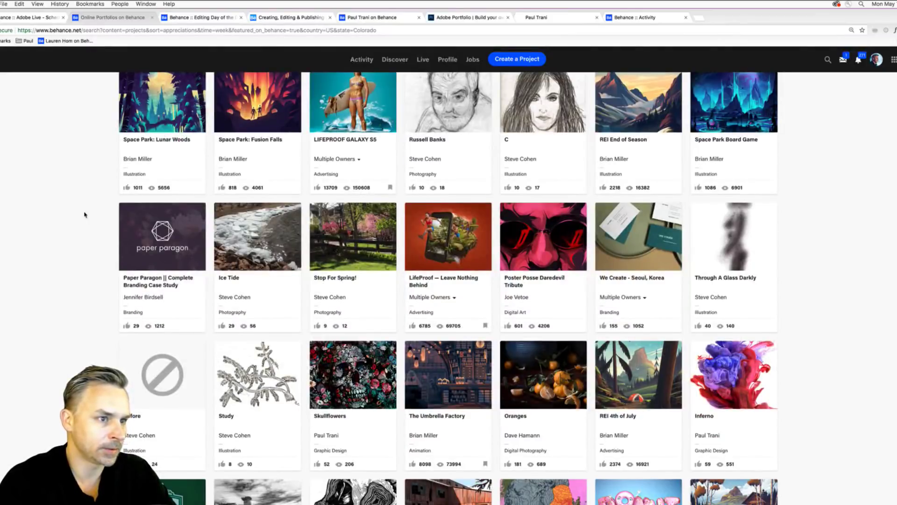
{"action": "scroll", "coordinate": [84, 215], "scroll_direction": "up", "scroll_amount": 9}
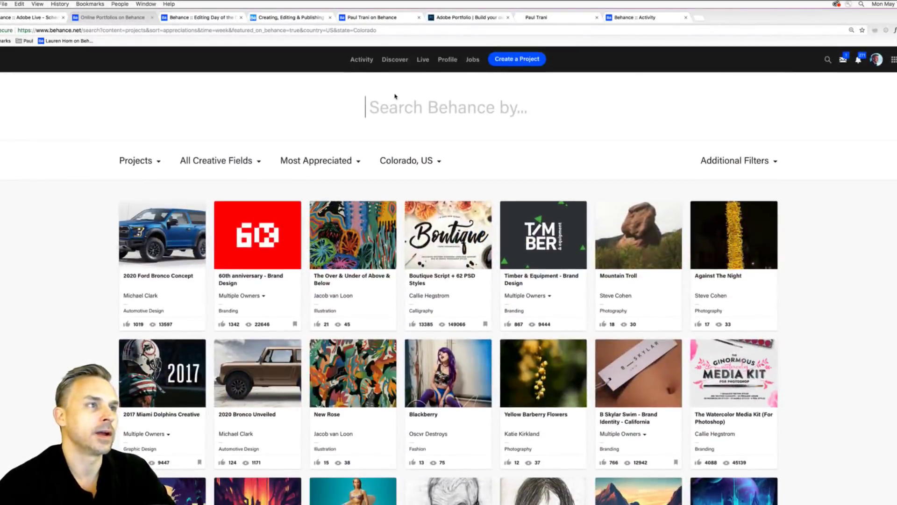
Search for the lettering artist's name again with the location reset to Worldwide, and open the artist's profile
{"action": "type", "text": "Lauren Hom"}
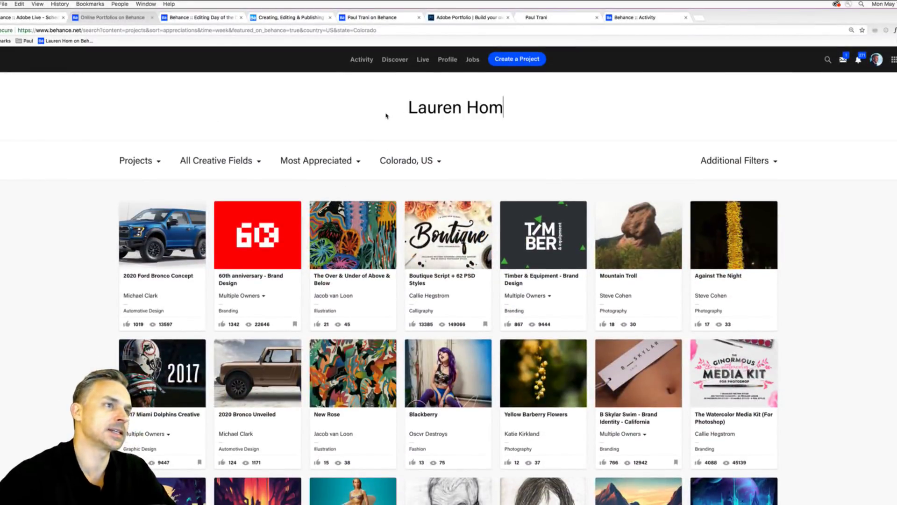
{"action": "key", "text": "Return"}
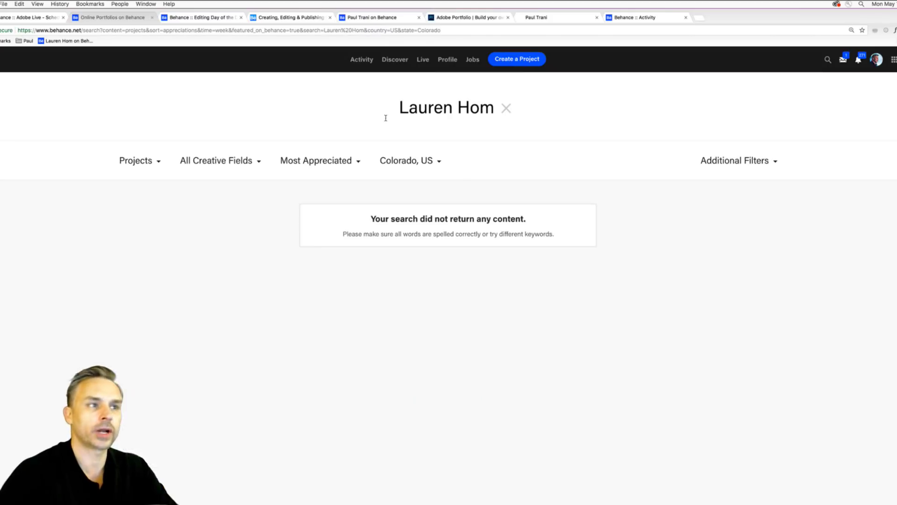
{"action": "left_click", "coordinate": [414, 160]}
{"action": "left_click", "coordinate": [426, 258]}
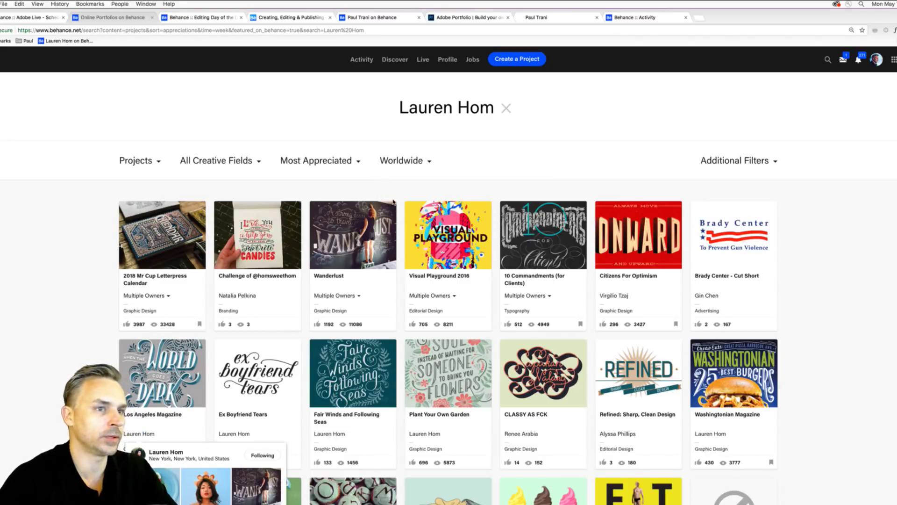
{"action": "left_click", "coordinate": [129, 437]}
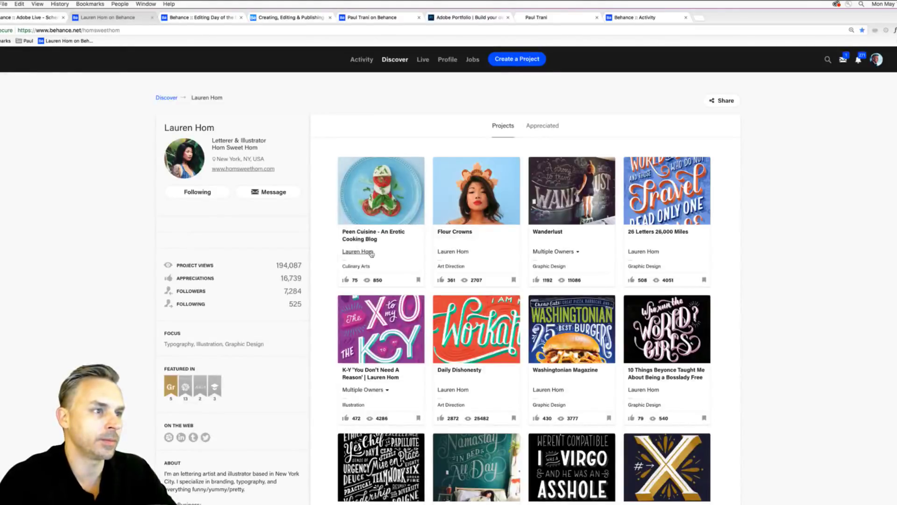
Open the lettering artist's 26 Letters 26,000 Miles project, appreciate it and look through its posters
{"action": "left_click", "coordinate": [643, 234]}
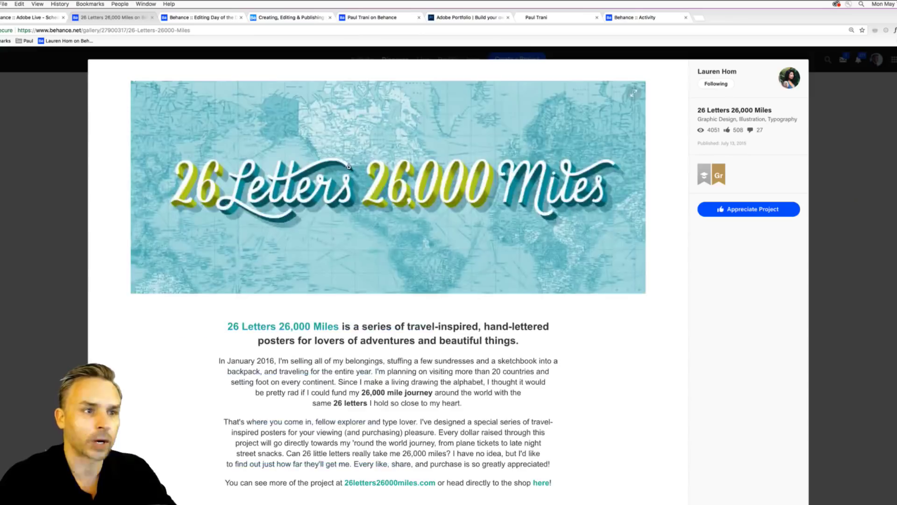
{"action": "scroll", "coordinate": [237, 316], "scroll_direction": "down", "scroll_amount": 5}
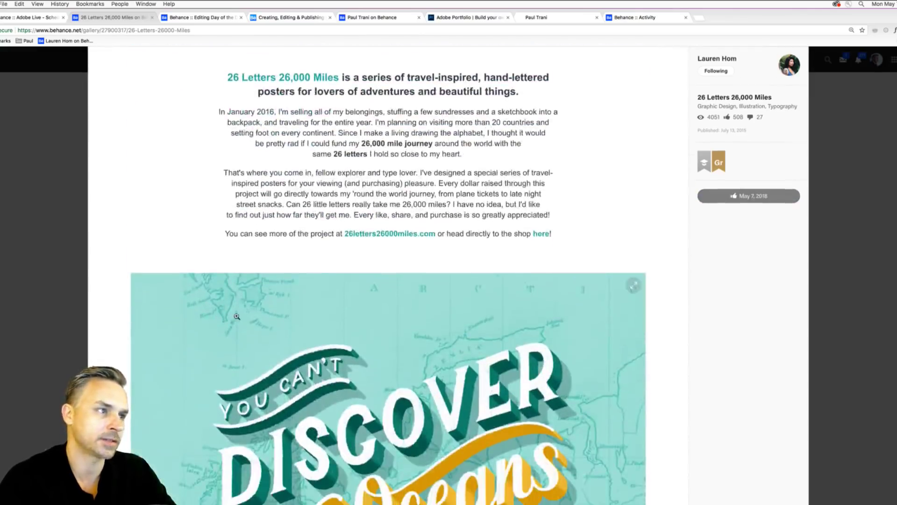
{"action": "scroll", "coordinate": [287, 145], "scroll_direction": "down", "scroll_amount": 15}
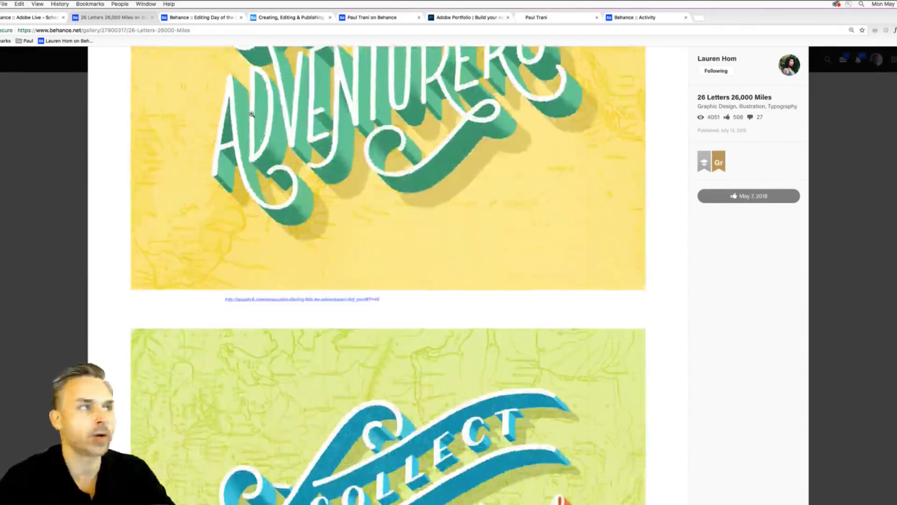
{"action": "scroll", "coordinate": [187, 233], "scroll_direction": "down", "scroll_amount": 4}
{"action": "scroll", "coordinate": [188, 233], "scroll_direction": "down", "scroll_amount": 4}
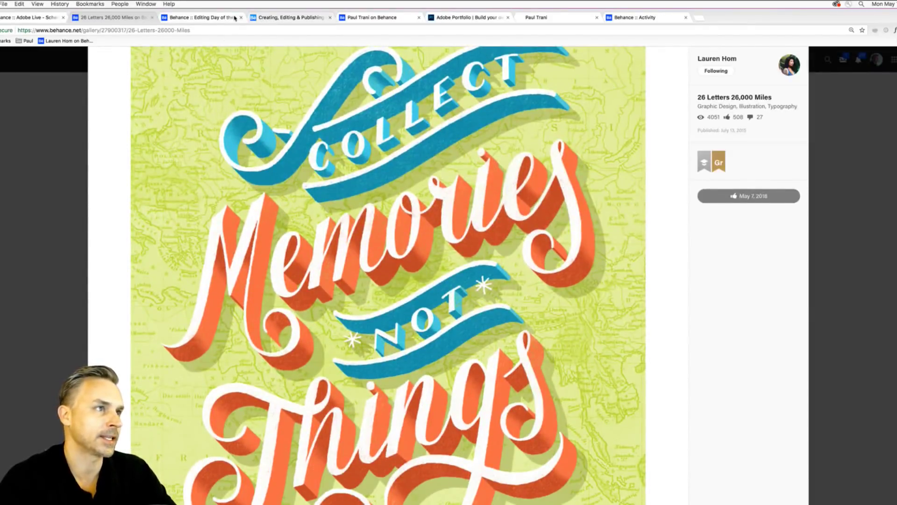
Return to the Day of the Dead project editor and add a photo grid below the last image, without uploading any photos
{"action": "left_click", "coordinate": [362, 19]}
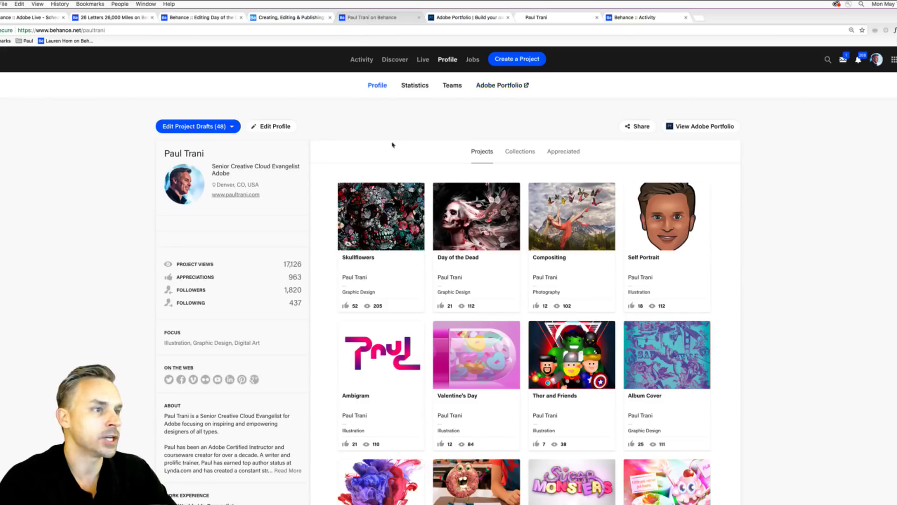
{"action": "left_click", "coordinate": [299, 21]}
{"action": "left_click", "coordinate": [232, 19]}
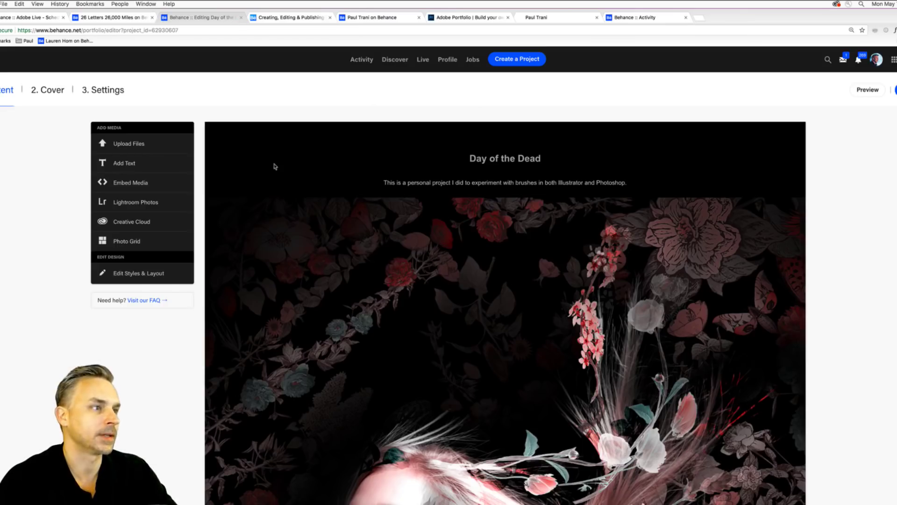
{"action": "left_click", "coordinate": [112, 242]}
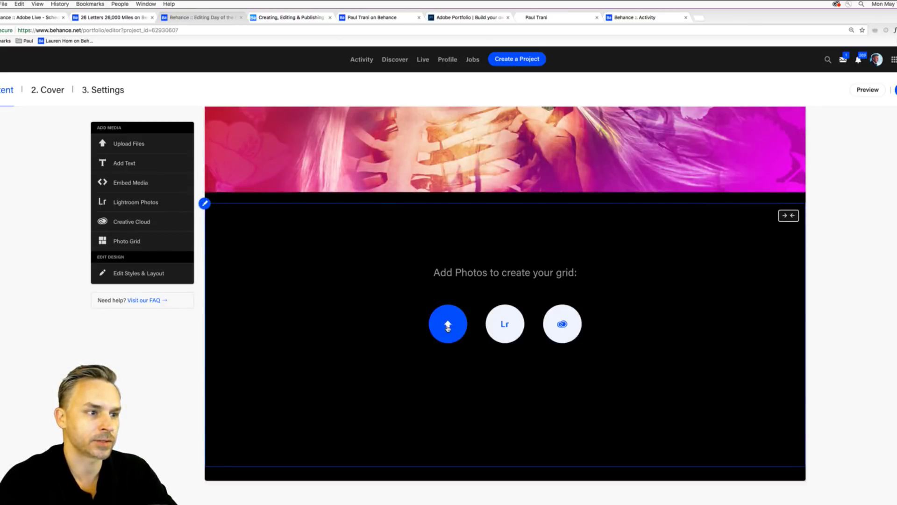
{"action": "left_click", "coordinate": [448, 327]}
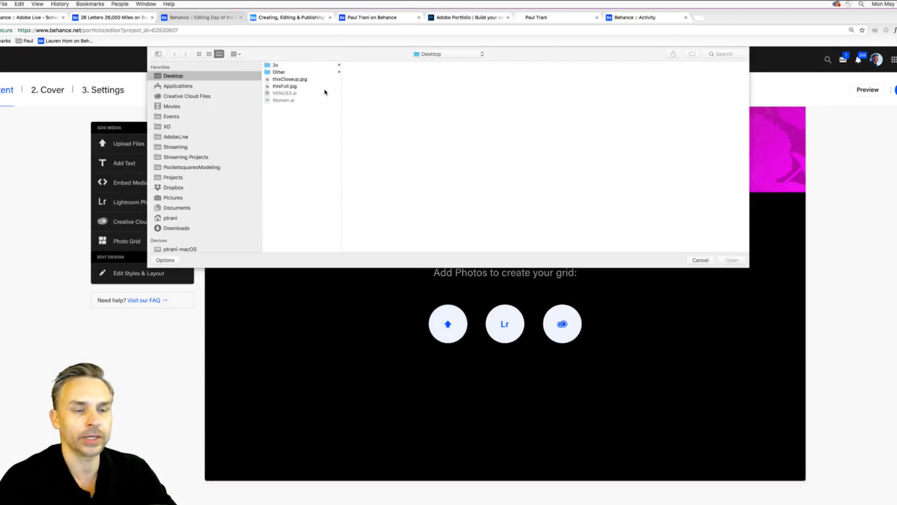
{"action": "left_click", "coordinate": [700, 260]}
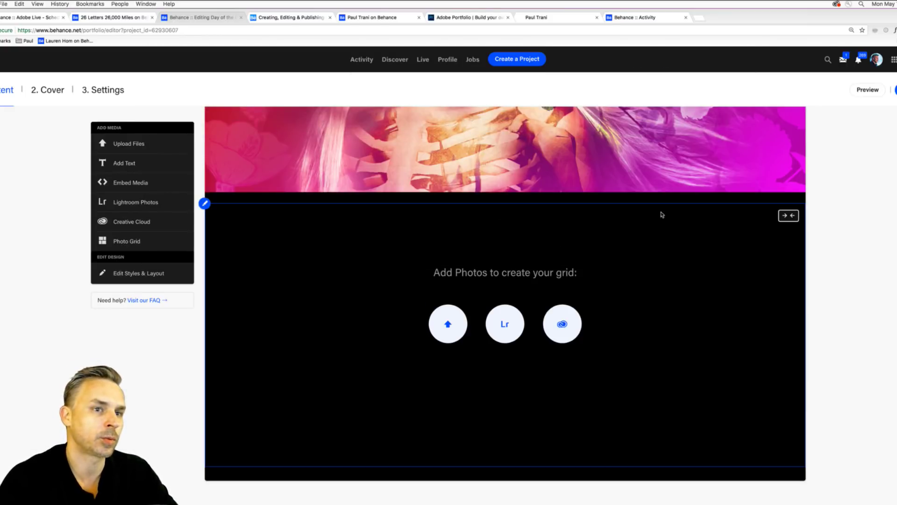
Look over the Day of the Dead layout, preview the project and its web address, and return to editing
{"action": "scroll", "coordinate": [517, 242], "scroll_direction": "up", "scroll_amount": 2}
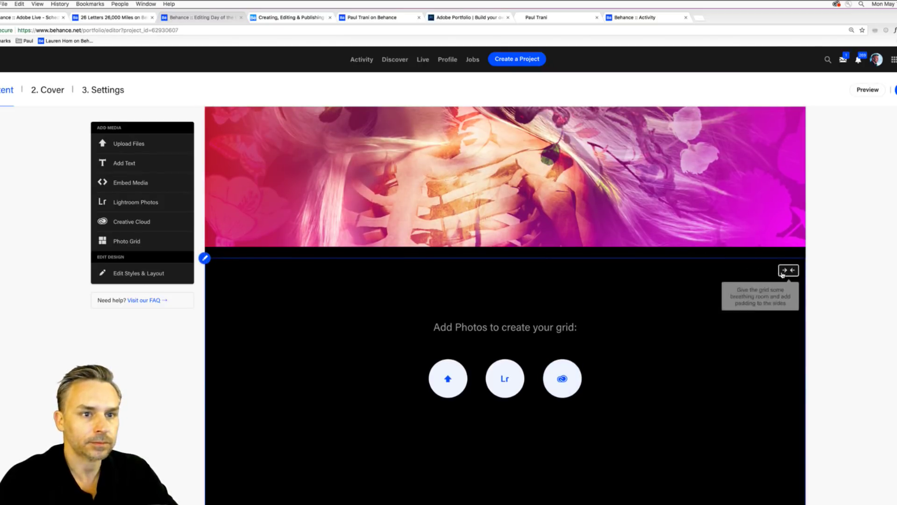
{"action": "scroll", "coordinate": [871, 260], "scroll_direction": "up", "scroll_amount": 6}
{"action": "scroll", "coordinate": [872, 260], "scroll_direction": "up", "scroll_amount": 10}
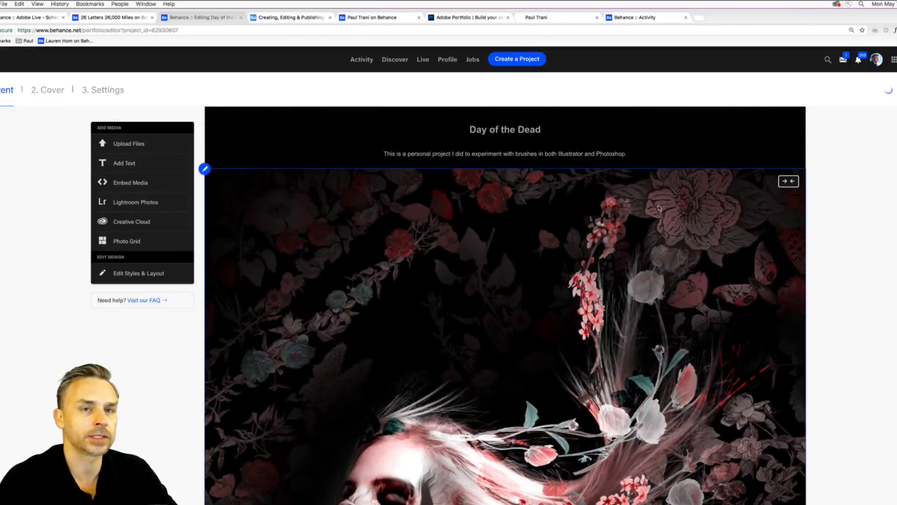
{"action": "scroll", "coordinate": [504, 304], "scroll_direction": "down", "scroll_amount": 10}
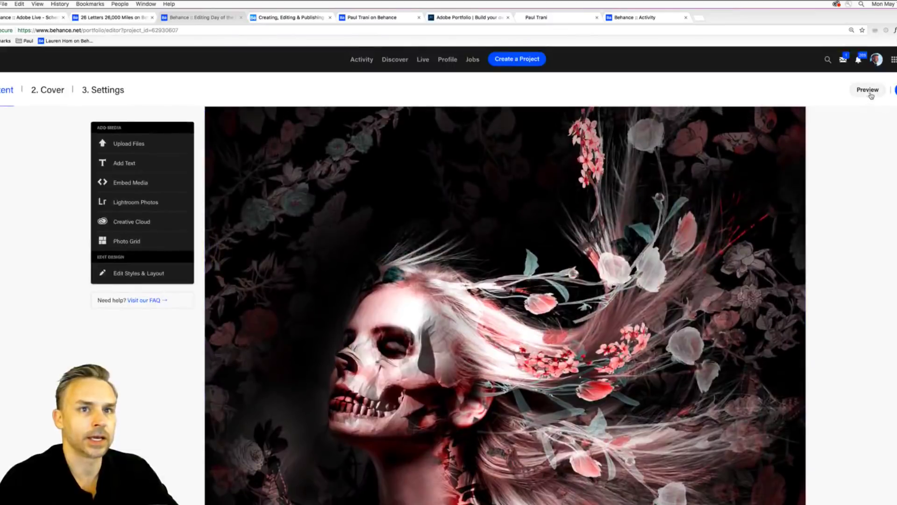
{"action": "left_click", "coordinate": [870, 92]}
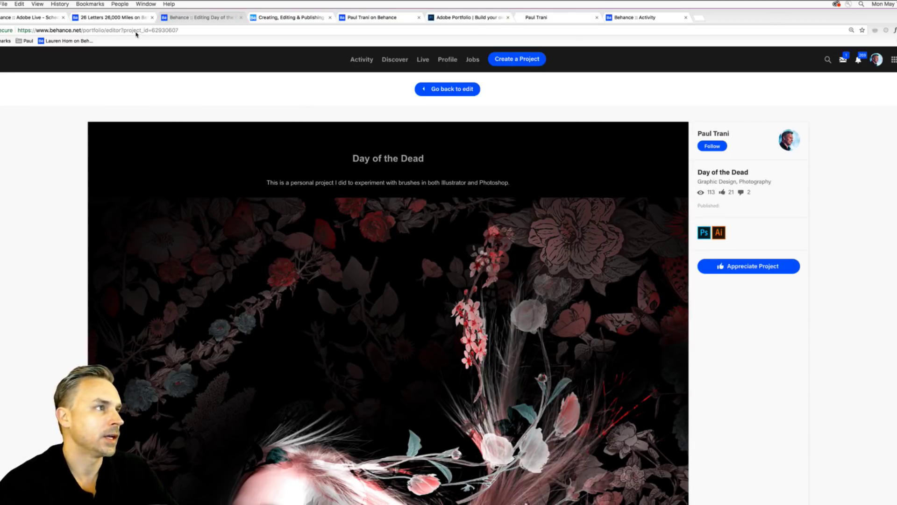
{"action": "left_click", "coordinate": [203, 31]}
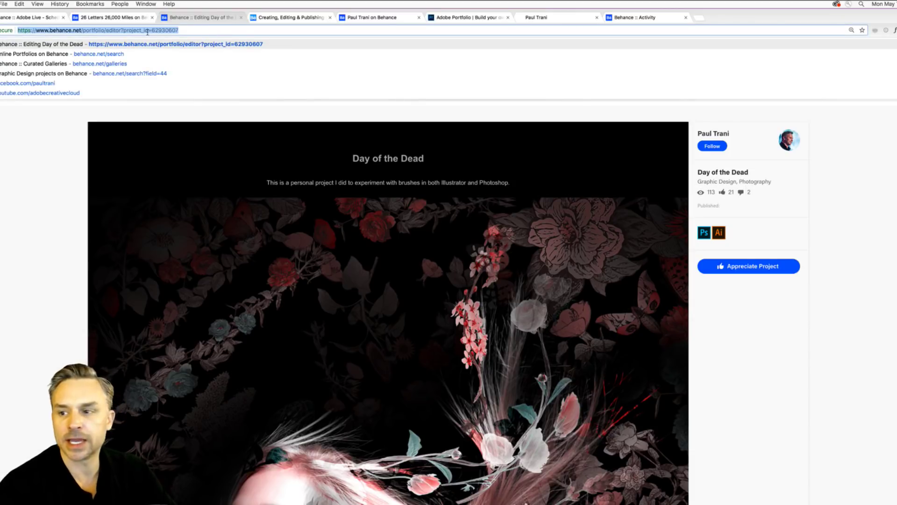
{"action": "left_click", "coordinate": [23, 216]}
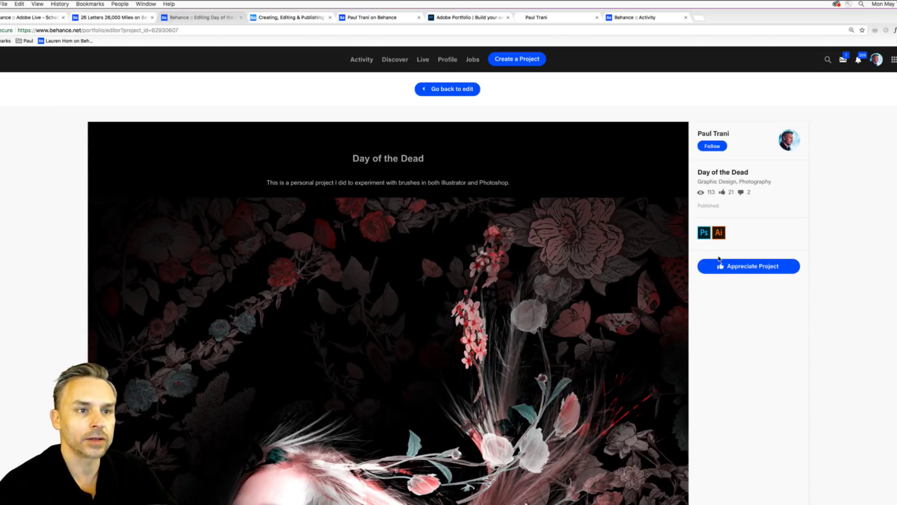
{"action": "left_click", "coordinate": [447, 90]}
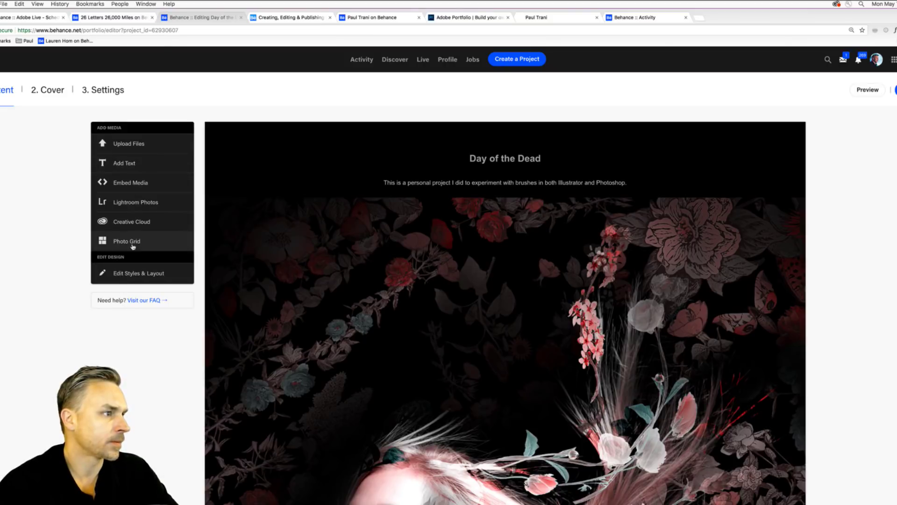
Enlarge the project cover image, reposition it to frame the skull face, and apply the new crop
{"action": "left_click", "coordinate": [45, 90]}
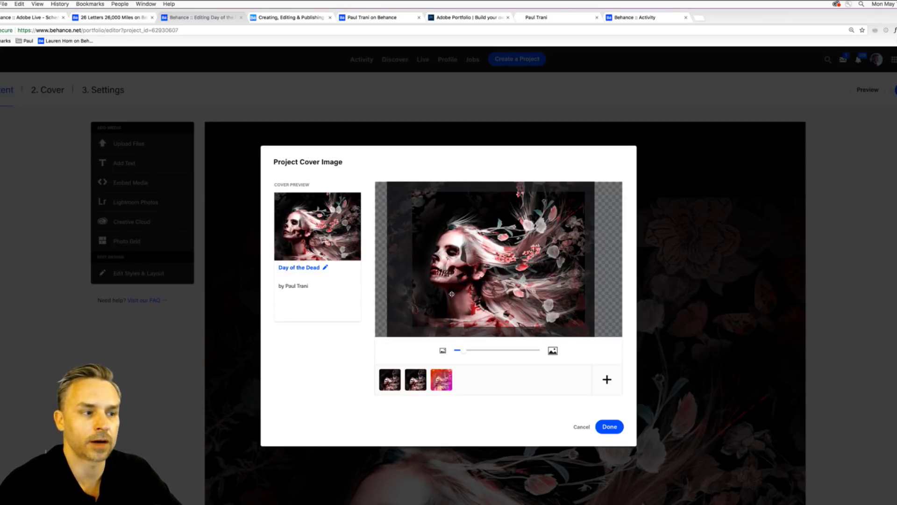
{"action": "left_click_drag", "start_coordinate": [464, 353], "coordinate": [494, 352]}
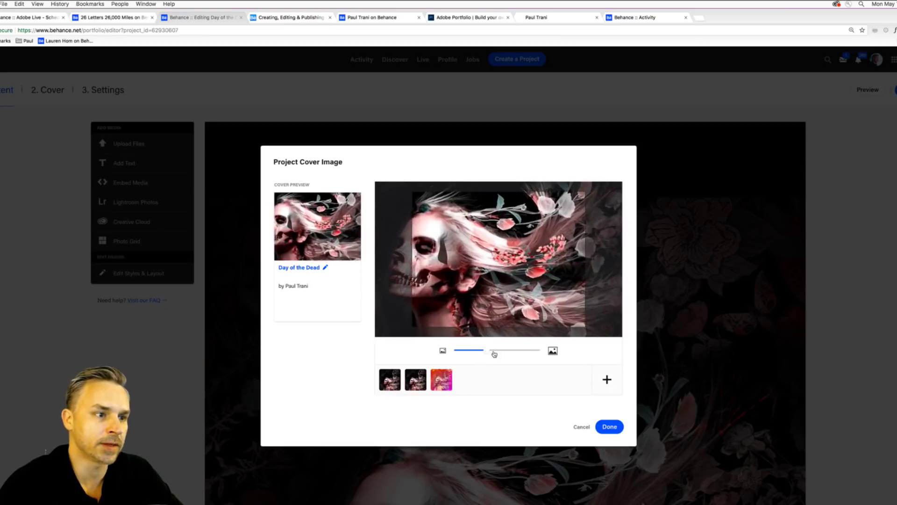
{"action": "left_click_drag", "start_coordinate": [481, 244], "coordinate": [529, 246]}
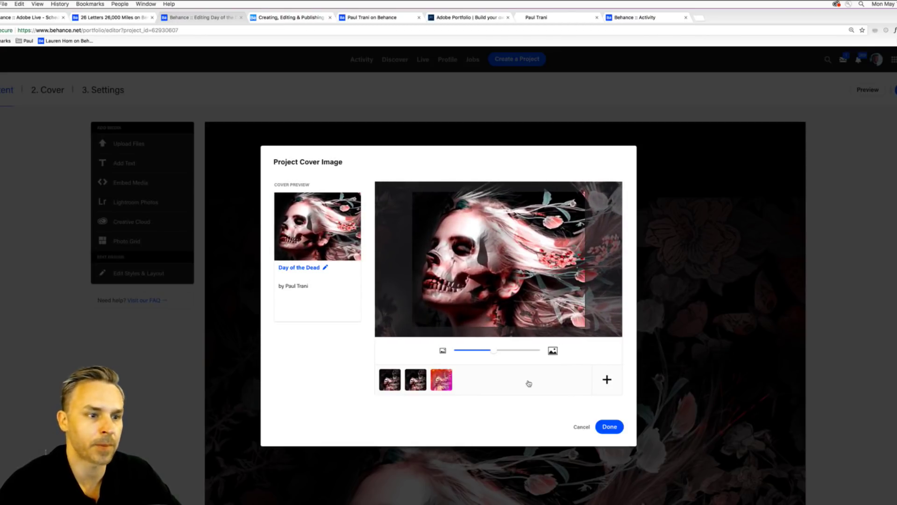
{"action": "left_click", "coordinate": [609, 427]}
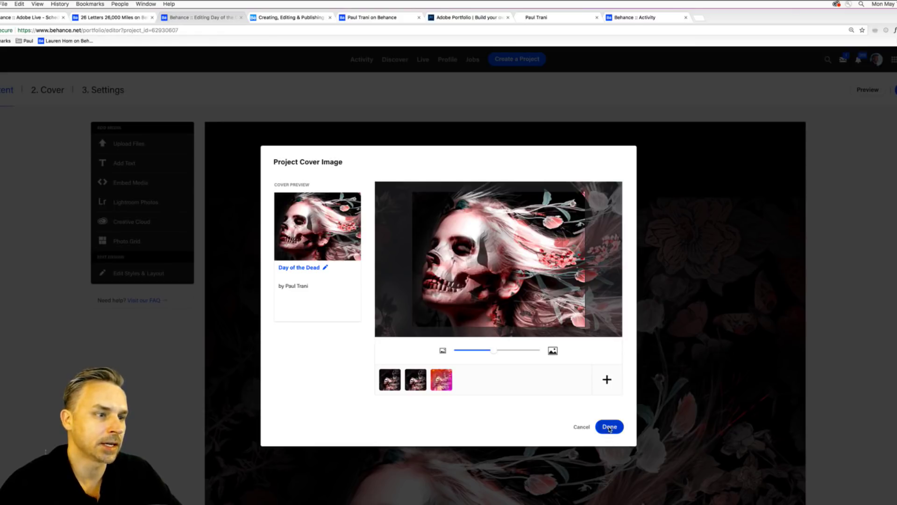
Open the Tools Used list in the project settings to add another tool
{"action": "left_click", "coordinate": [95, 92]}
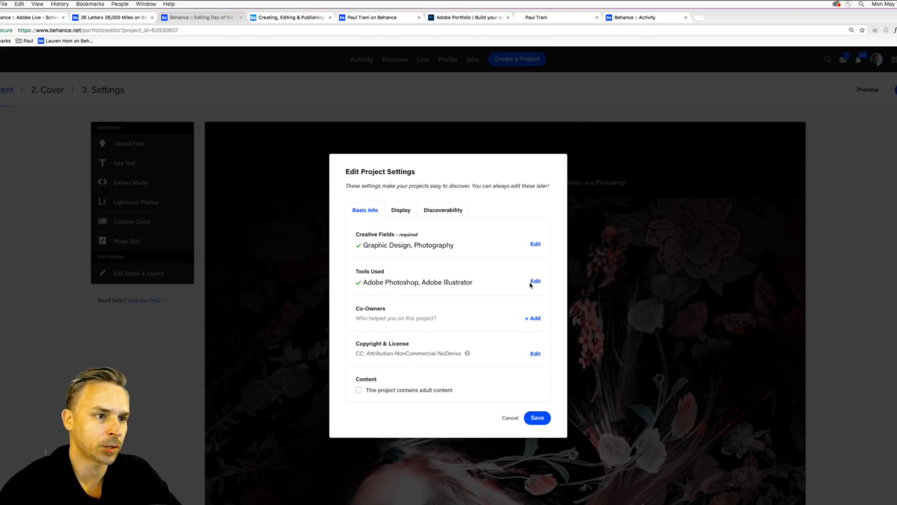
{"action": "left_click", "coordinate": [536, 282]}
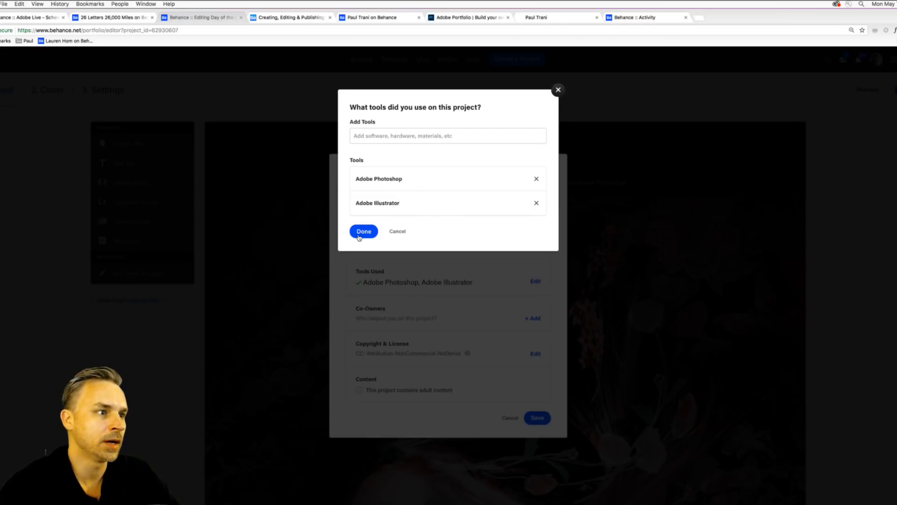
{"action": "left_click", "coordinate": [371, 137]}
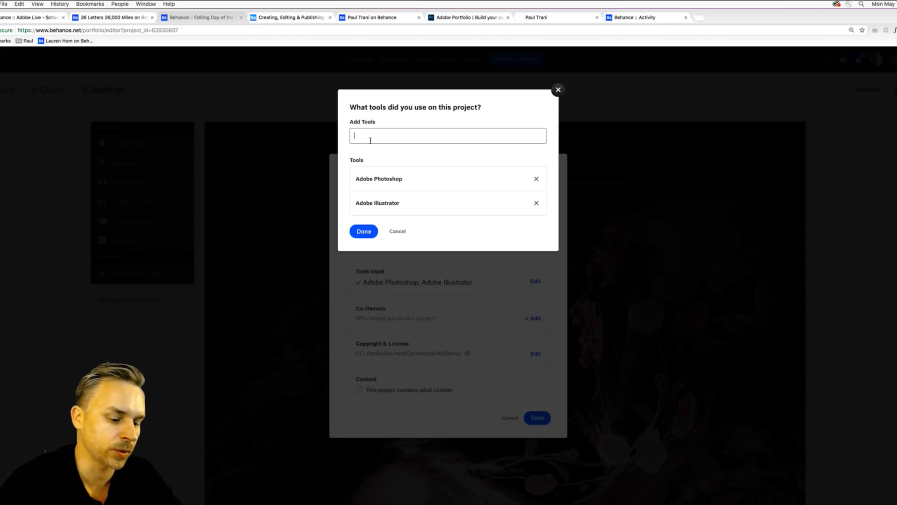
{"action": "type", "text": "3D"}
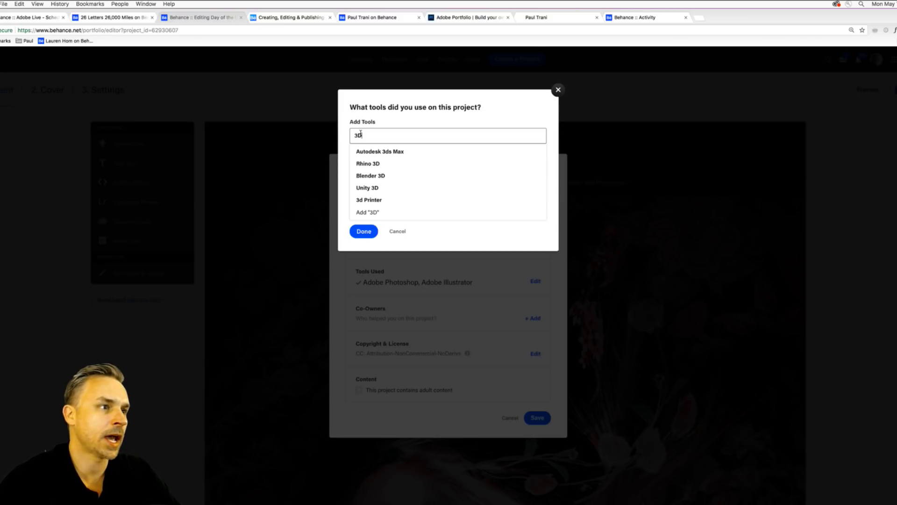
{"action": "left_click_drag", "start_coordinate": [367, 138], "coordinate": [350, 136]}
{"action": "key", "text": "BackSpace"}
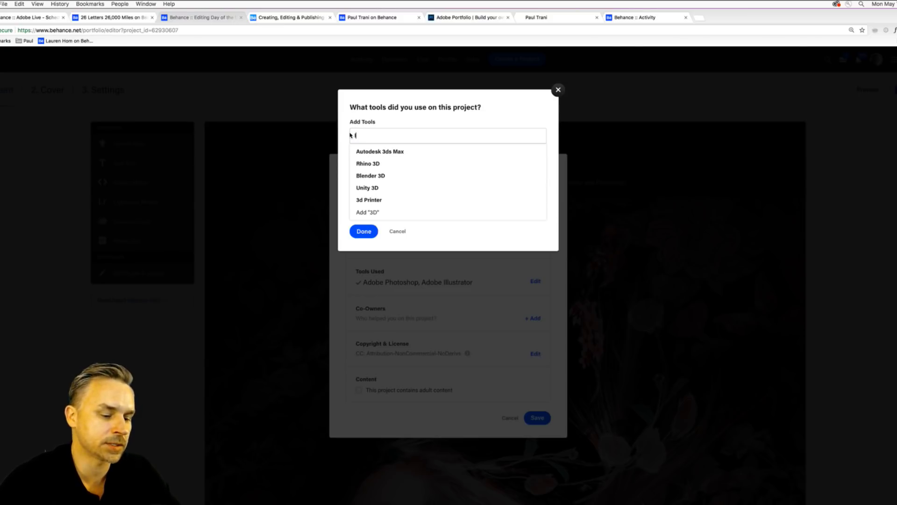
{"action": "type", "text": "IC"}
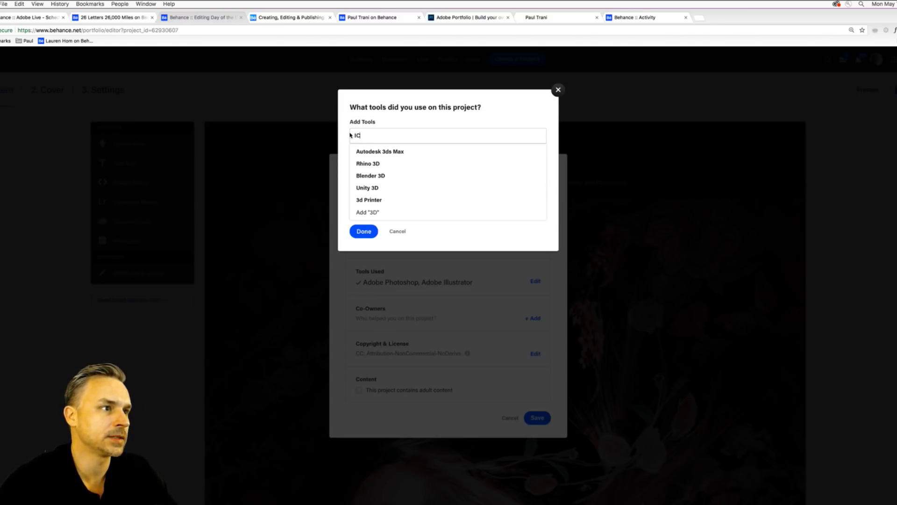
{"action": "key", "text": "BackSpace"}
{"action": "key", "text": "BackSpace"}
Add Maxon Cinema 4D to the project's tools used and save the project settings
{"action": "type", "text": "Cinema 4D"}
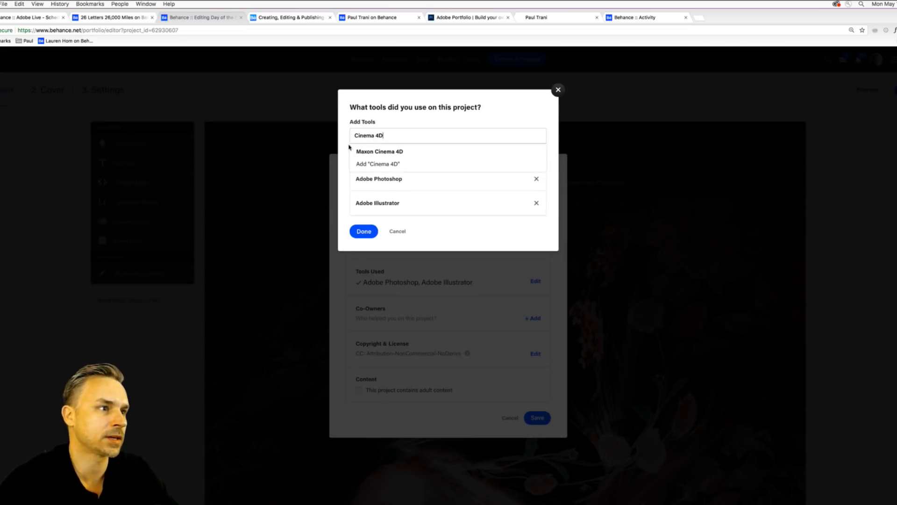
{"action": "left_click", "coordinate": [357, 151]}
{"action": "left_click", "coordinate": [363, 255]}
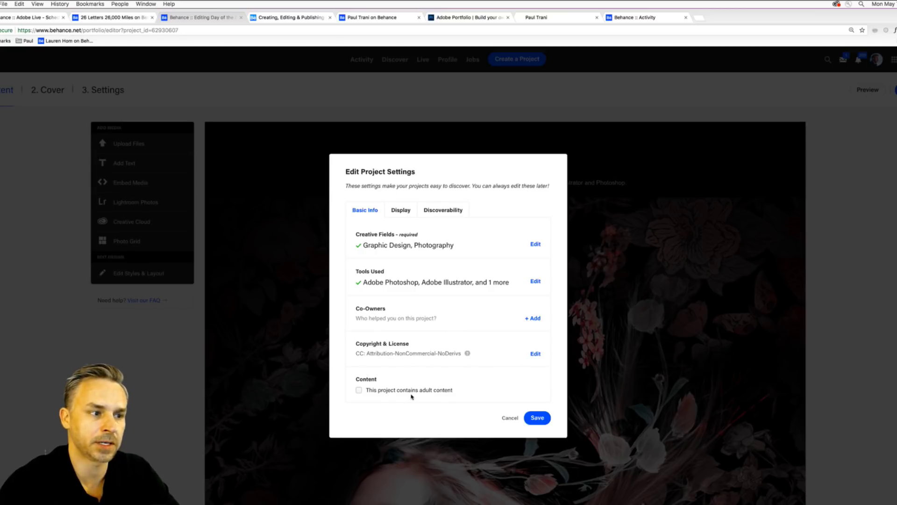
{"action": "left_click", "coordinate": [538, 418]}
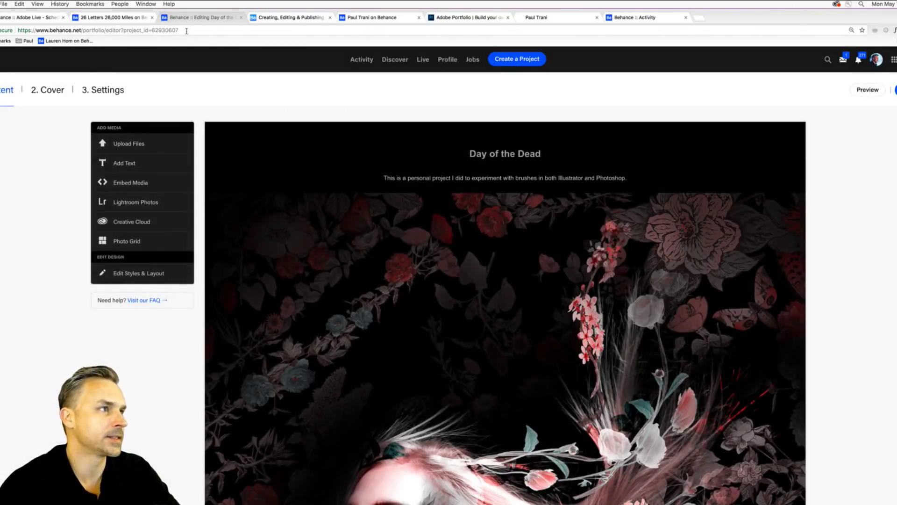
Go to the own Behance profile page and examine its web address and project thumbnails
{"action": "left_click", "coordinate": [300, 17]}
{"action": "left_click", "coordinate": [370, 18]}
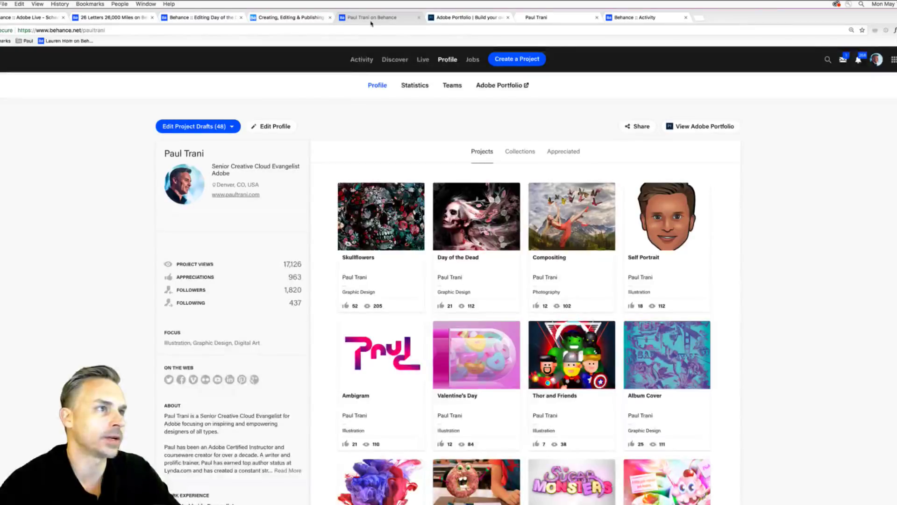
{"action": "mouse_move", "coordinate": [404, 224]}
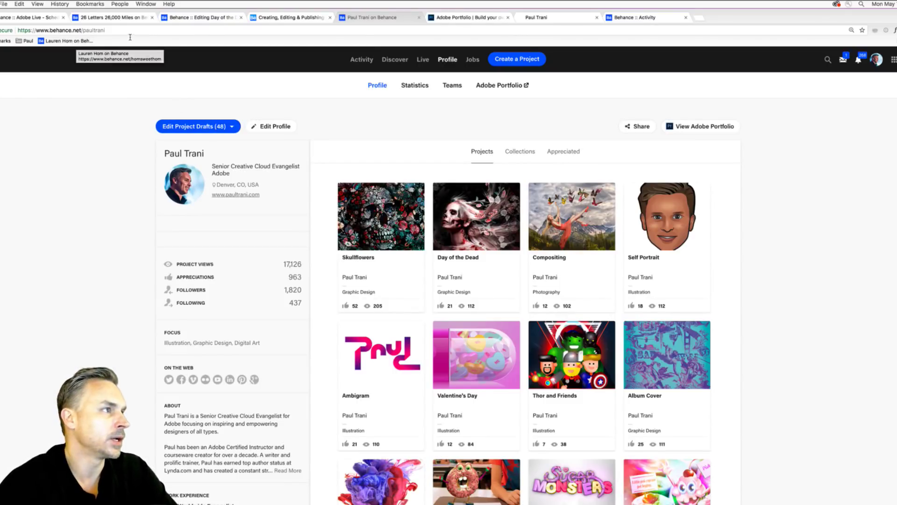
{"action": "left_click", "coordinate": [146, 37]}
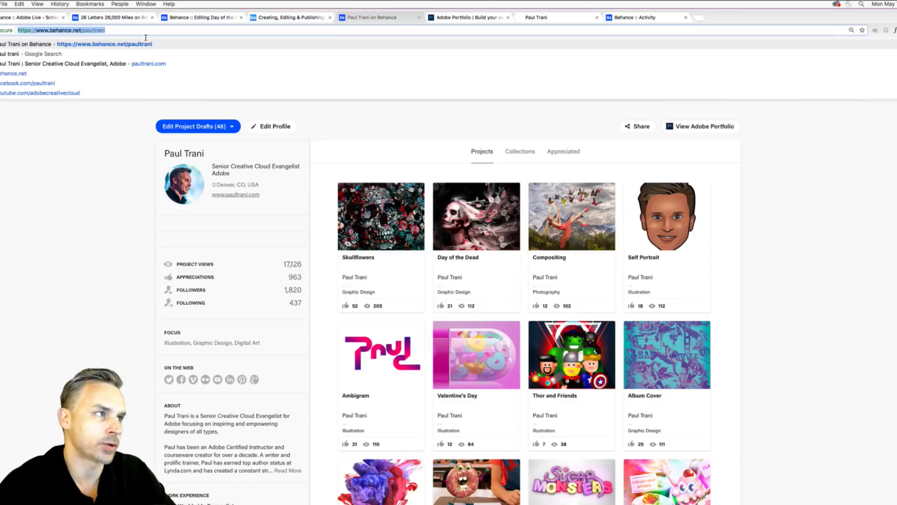
{"action": "left_click", "coordinate": [130, 228]}
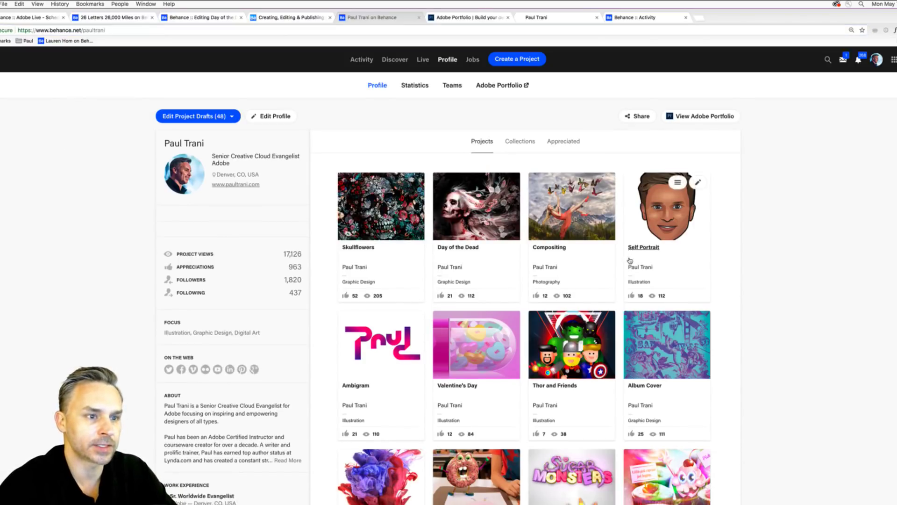
{"action": "scroll", "coordinate": [631, 256], "scroll_direction": "down", "scroll_amount": 2}
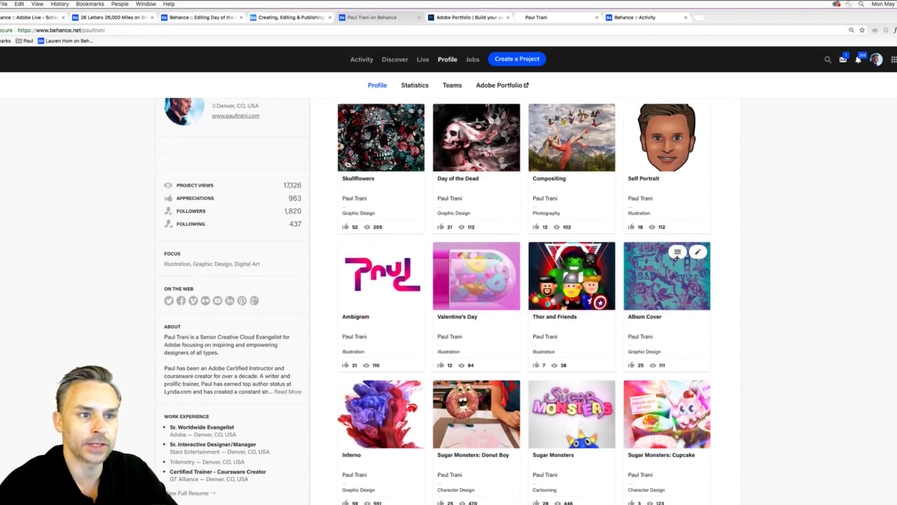
{"action": "scroll", "coordinate": [676, 258], "scroll_direction": "up", "scroll_amount": 2}
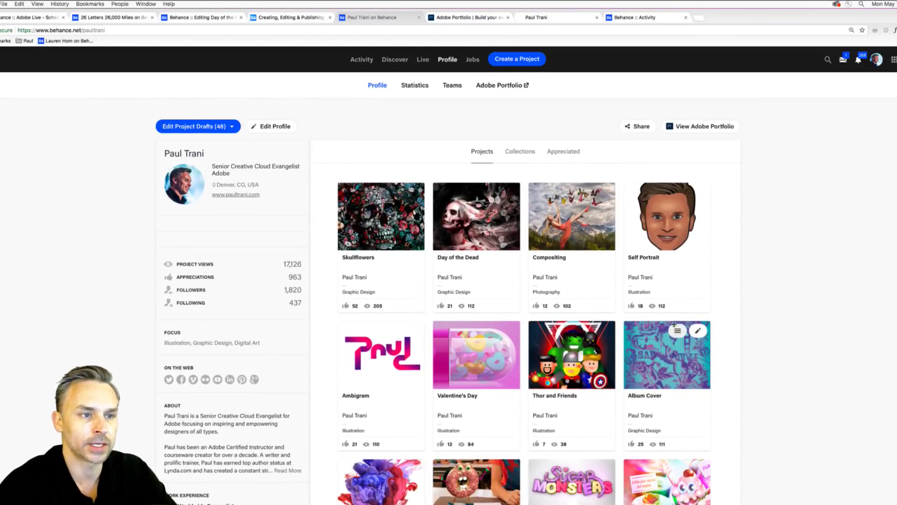
Move the Album Cover project to fourth place in the profile's first row, ahead of Self Portrait
{"action": "left_click_drag", "start_coordinate": [675, 324], "coordinate": [677, 196]}
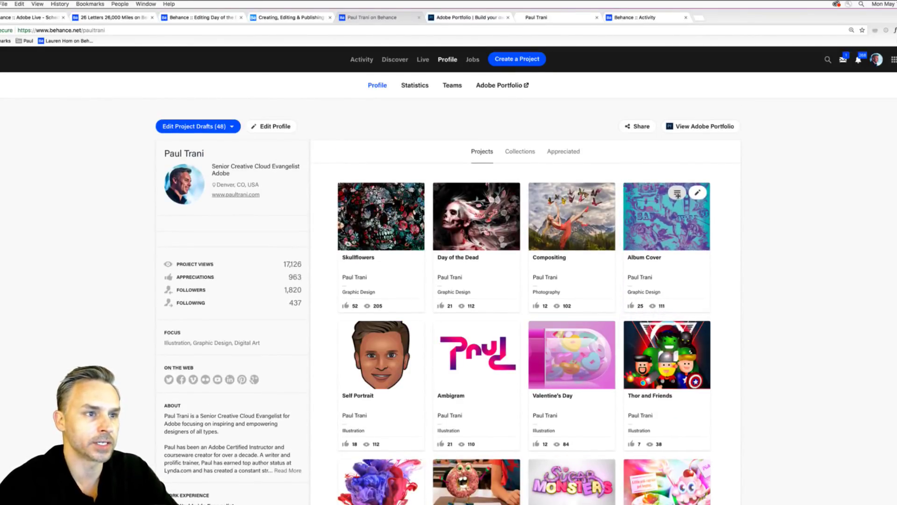
{"action": "mouse_move", "coordinate": [357, 214]}
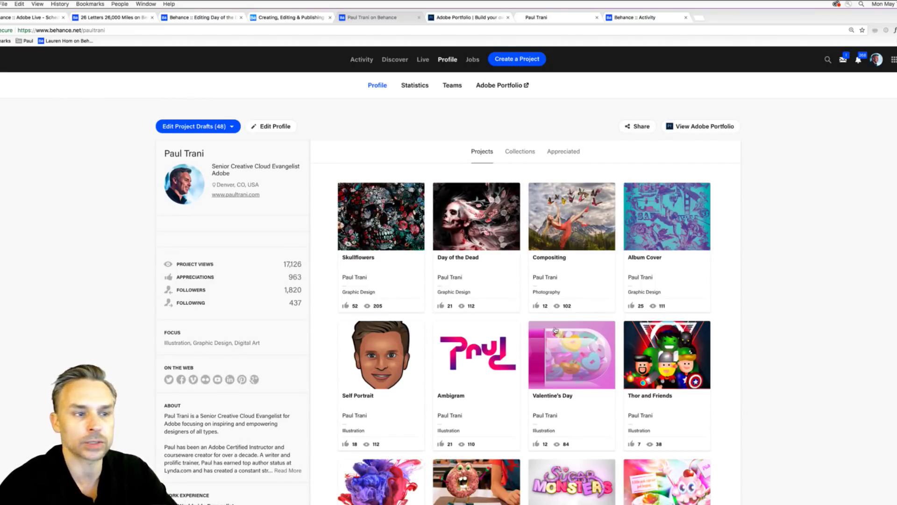
Unpublish the Wine Labels project near the end of the profile's project grid and confirm it
{"action": "scroll", "coordinate": [662, 364], "scroll_direction": "down", "scroll_amount": 1}
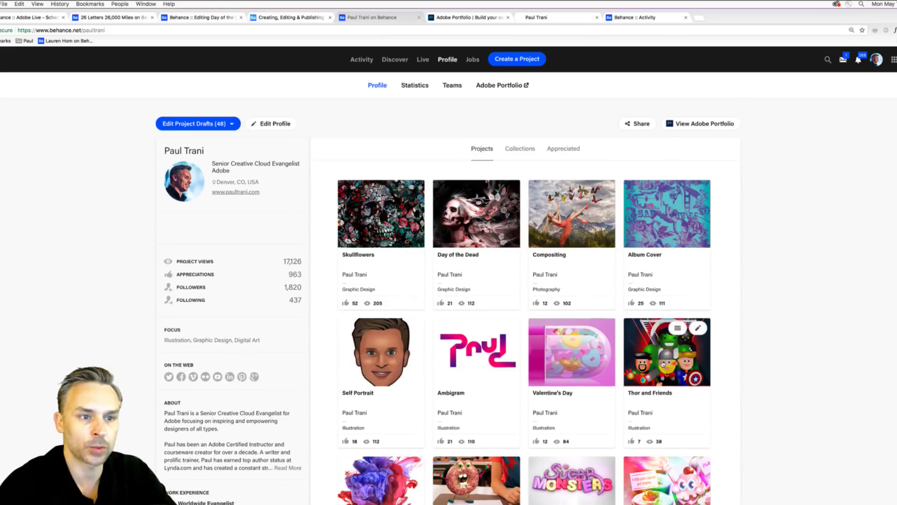
{"action": "scroll", "coordinate": [663, 364], "scroll_direction": "down", "scroll_amount": 4}
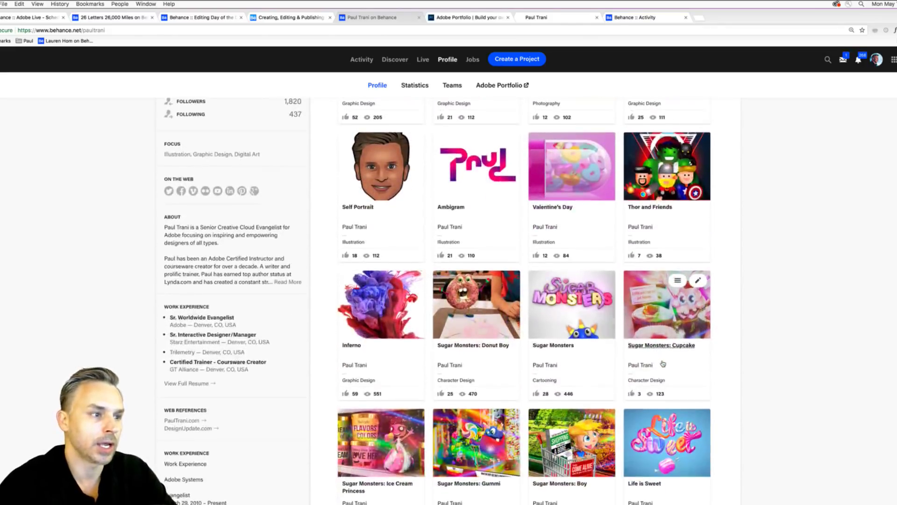
{"action": "scroll", "coordinate": [663, 364], "scroll_direction": "up", "scroll_amount": 1}
{"action": "scroll", "coordinate": [584, 304], "scroll_direction": "down", "scroll_amount": 2}
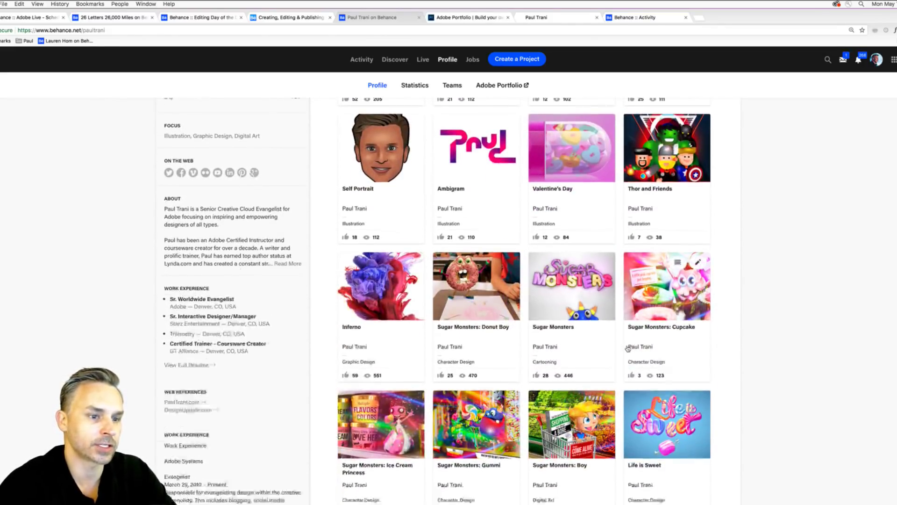
{"action": "scroll", "coordinate": [582, 286], "scroll_direction": "down", "scroll_amount": 4}
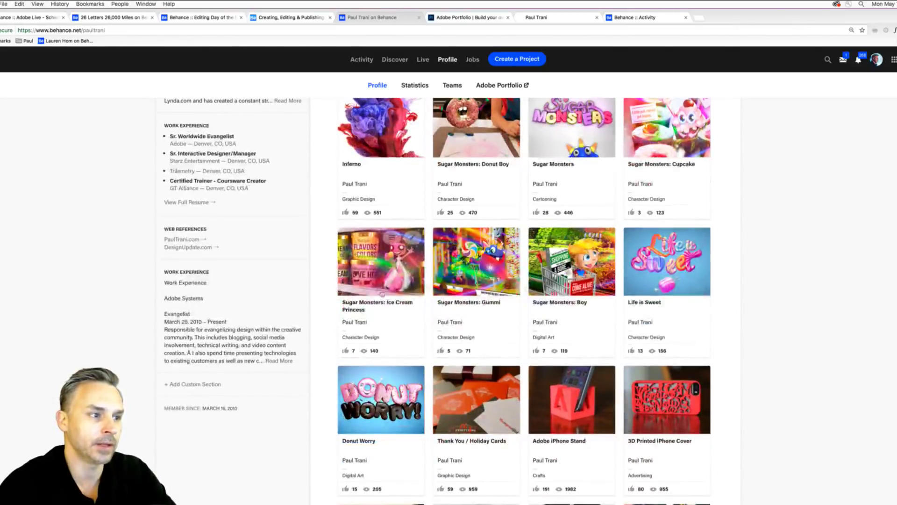
{"action": "scroll", "coordinate": [585, 360], "scroll_direction": "down", "scroll_amount": 1}
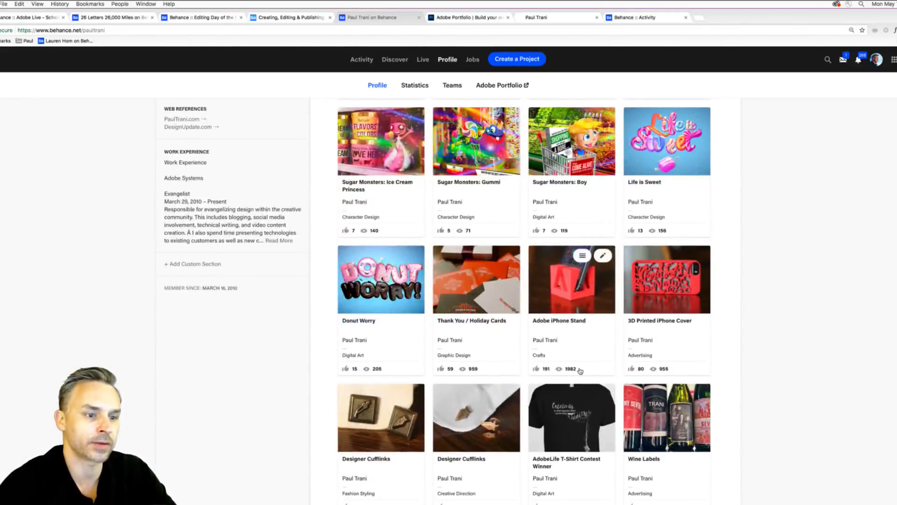
{"action": "scroll", "coordinate": [580, 370], "scroll_direction": "down", "scroll_amount": 3}
{"action": "left_click", "coordinate": [677, 274]}
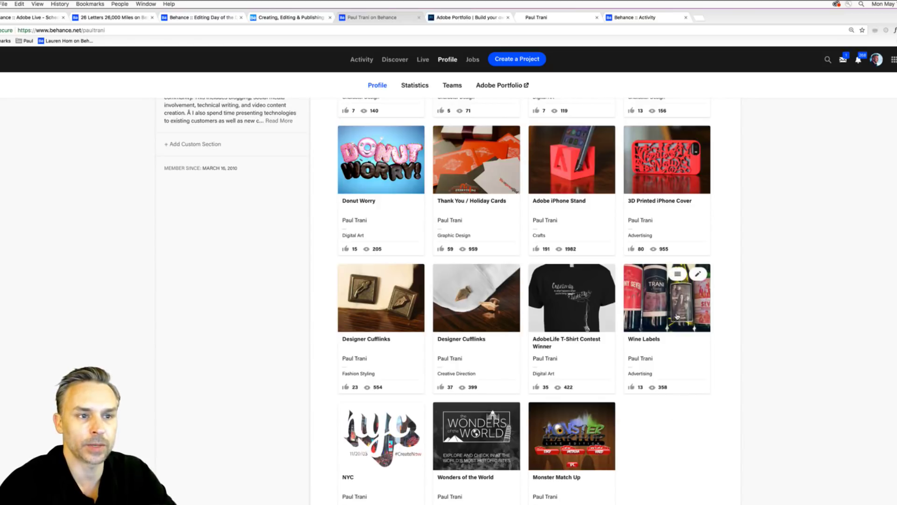
{"action": "mouse_move", "coordinate": [697, 278]}
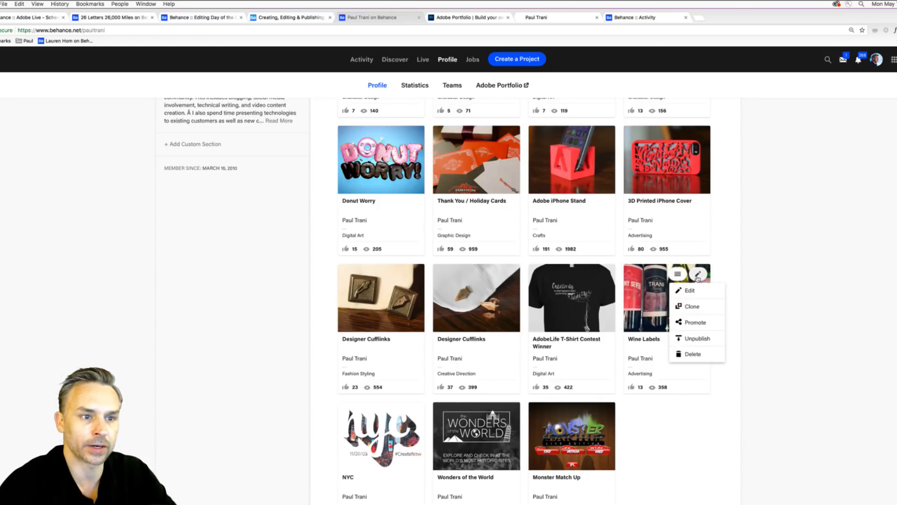
{"action": "left_click", "coordinate": [697, 338]}
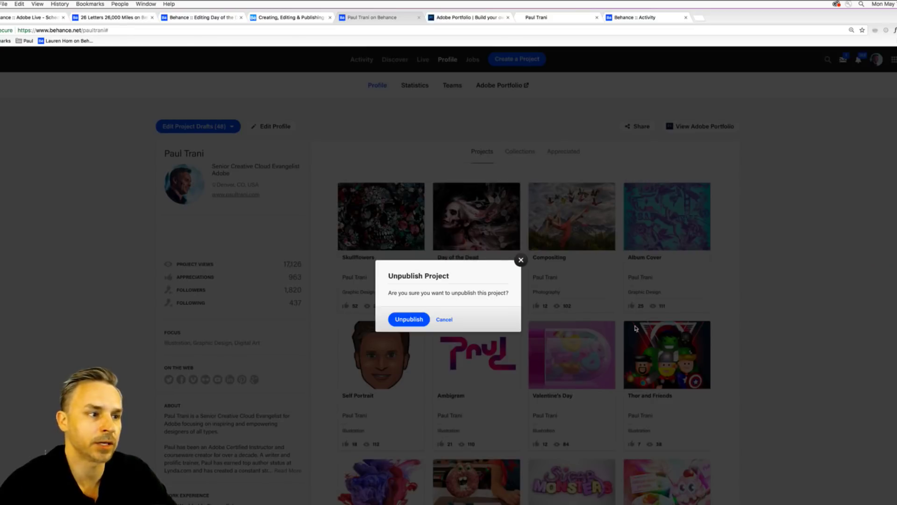
{"action": "left_click", "coordinate": [410, 316]}
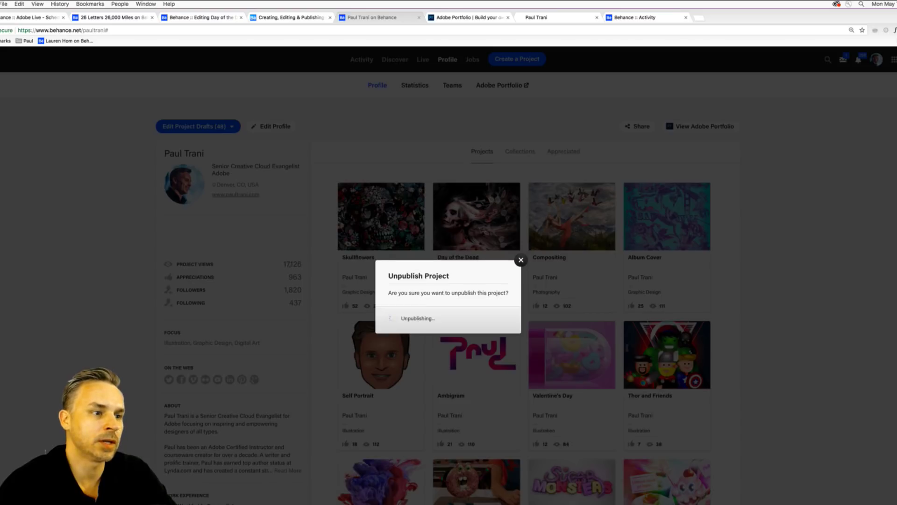
Unpublish the Wonders of the World project in the last row of the profile and confirm it
{"action": "scroll", "coordinate": [721, 356], "scroll_direction": "down", "scroll_amount": 15}
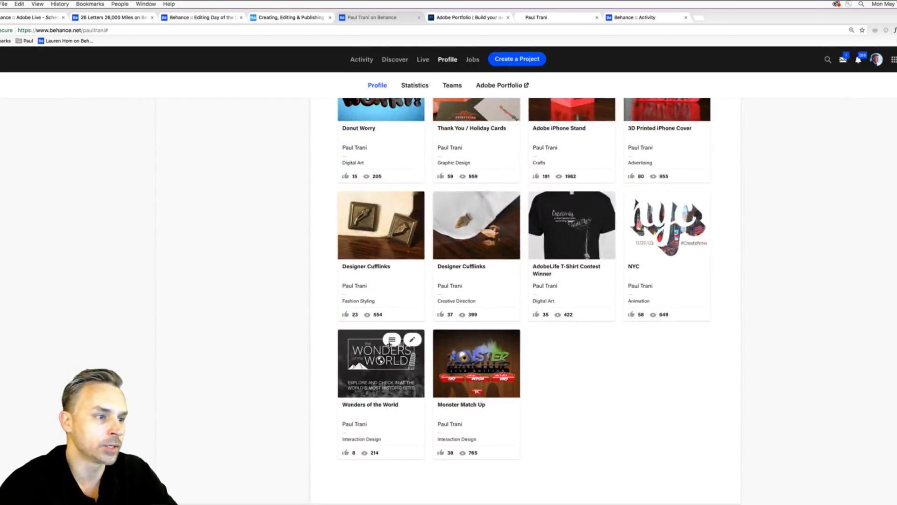
{"action": "left_click", "coordinate": [411, 341]}
{"action": "left_click", "coordinate": [403, 406]}
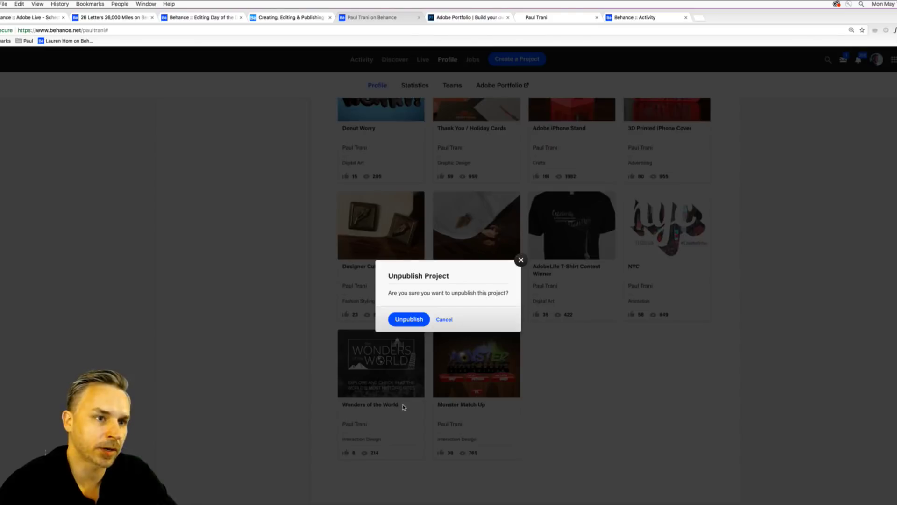
{"action": "left_click", "coordinate": [406, 325]}
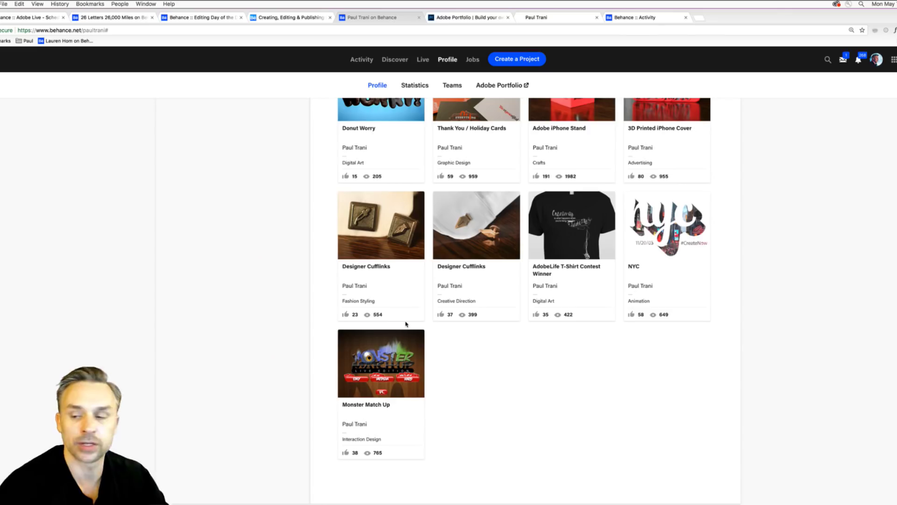
Unpublish the Monster Match Up project at the end of the profile and confirm it
{"action": "scroll", "coordinate": [413, 333], "scroll_direction": "up", "scroll_amount": 3}
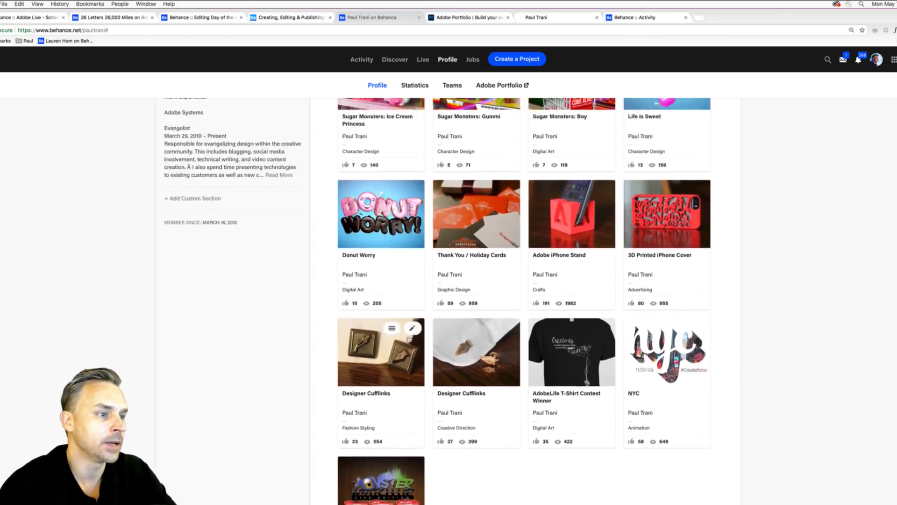
{"action": "scroll", "coordinate": [413, 333], "scroll_direction": "down", "scroll_amount": 2}
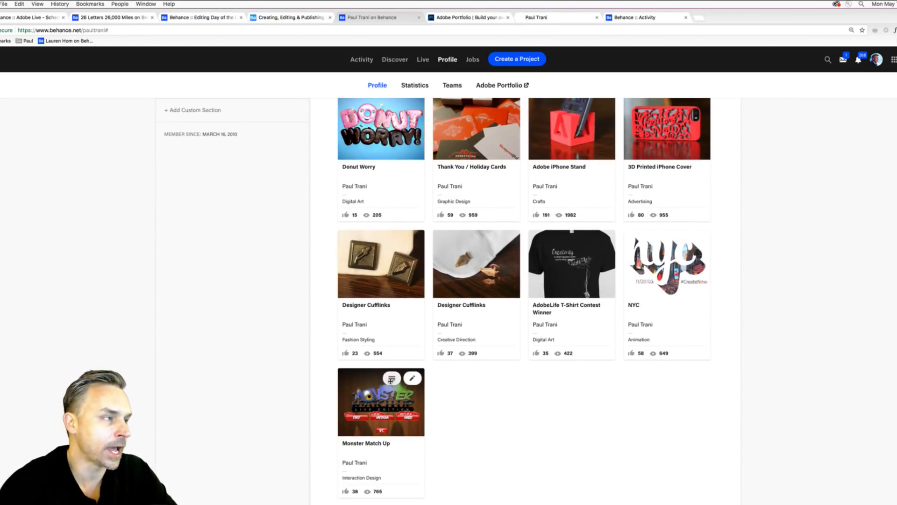
{"action": "left_click", "coordinate": [413, 381]}
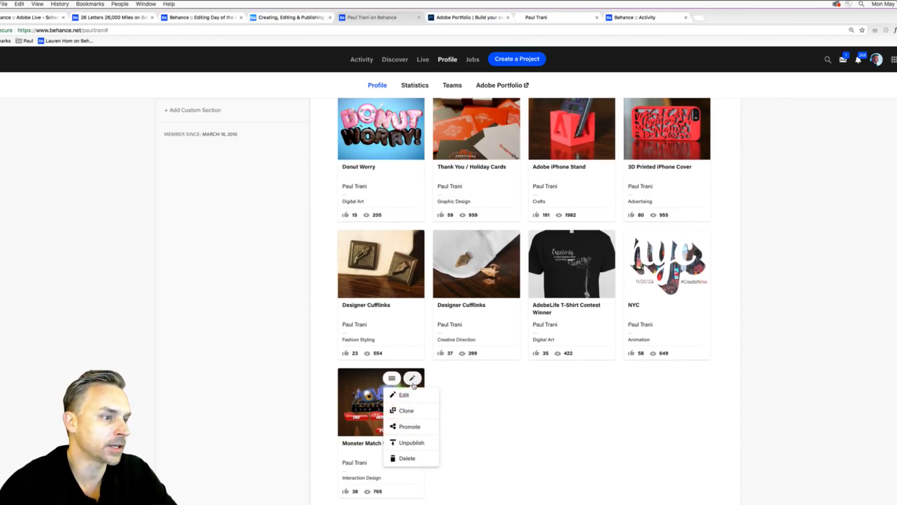
{"action": "left_click", "coordinate": [409, 444]}
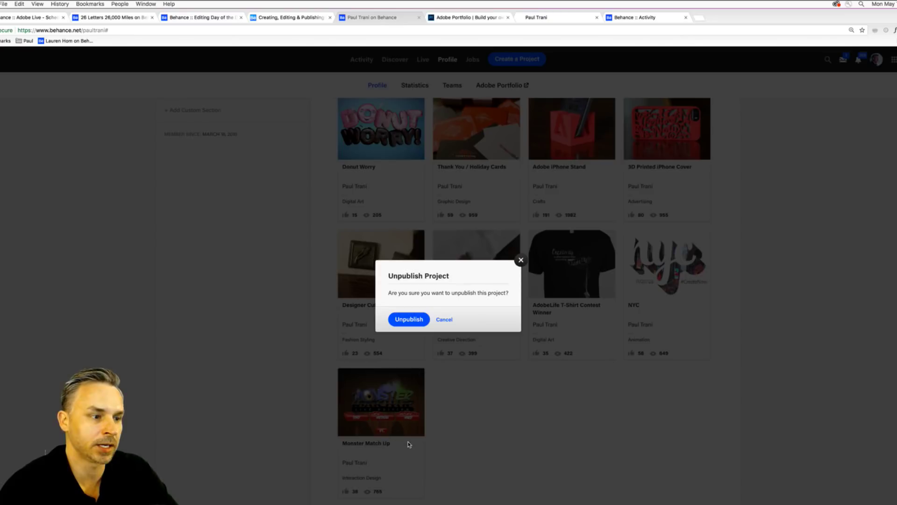
{"action": "left_click", "coordinate": [408, 321]}
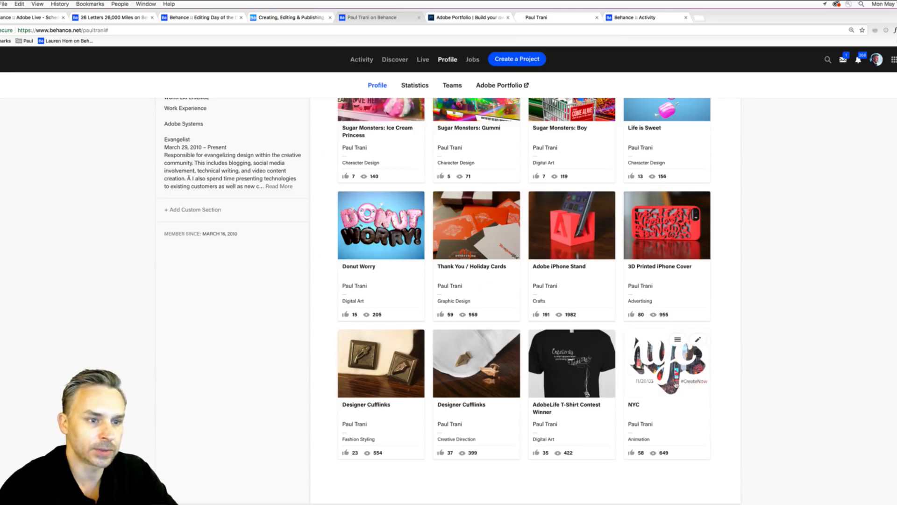
Unpublish the NYC animation project in the last row of the profile and confirm it
{"action": "left_click", "coordinate": [698, 341]}
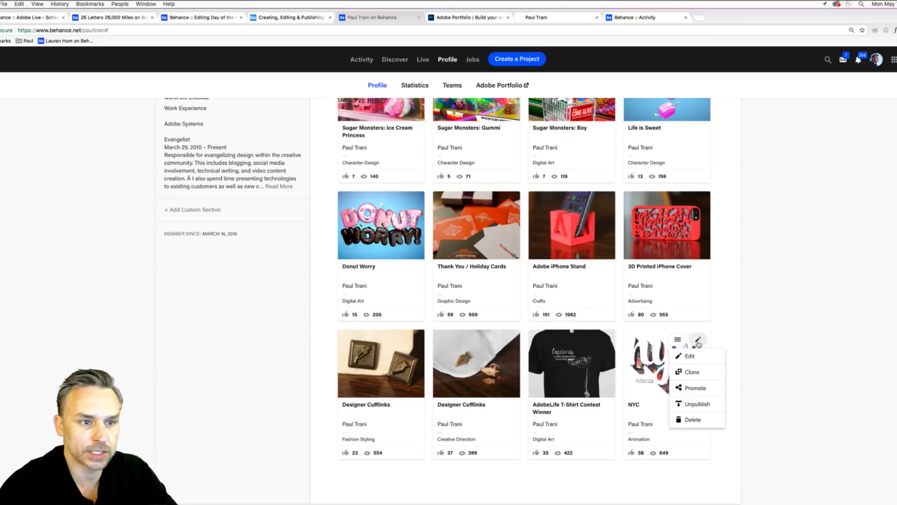
{"action": "left_click", "coordinate": [693, 405]}
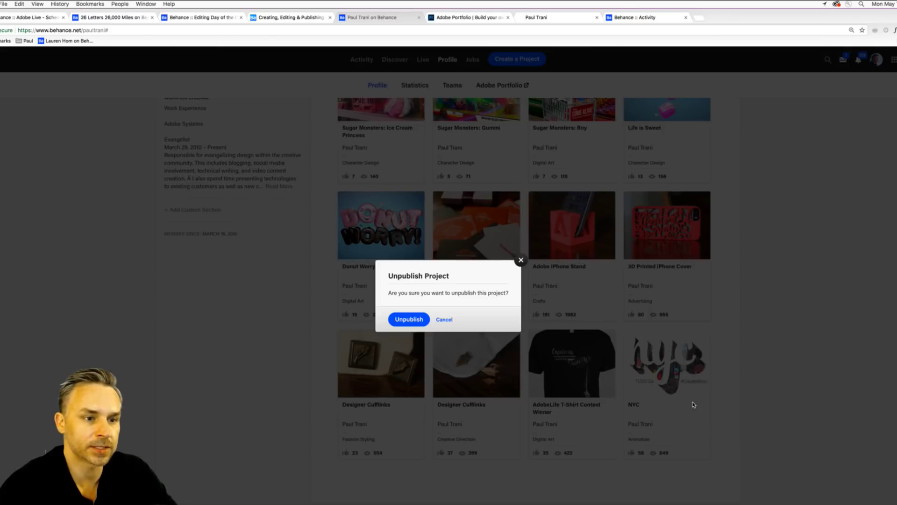
{"action": "left_click", "coordinate": [404, 320]}
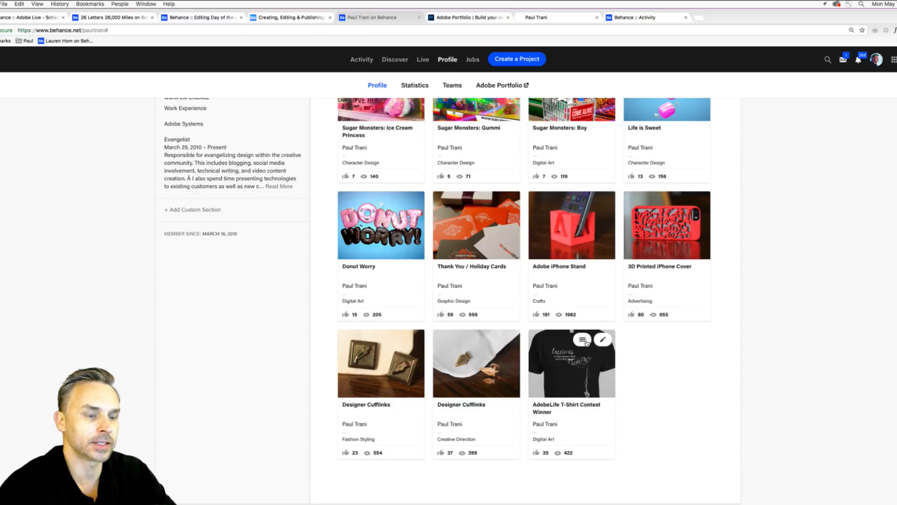
Unpublish the Thank You / Holiday Cards project from the profile and confirm it
{"action": "left_click", "coordinate": [601, 341]}
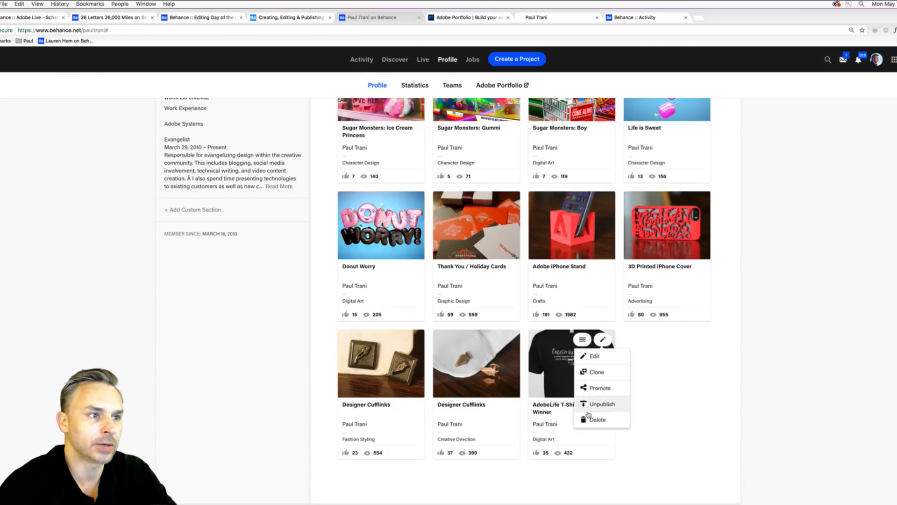
{"action": "scroll", "coordinate": [590, 413], "scroll_direction": "up", "scroll_amount": 2}
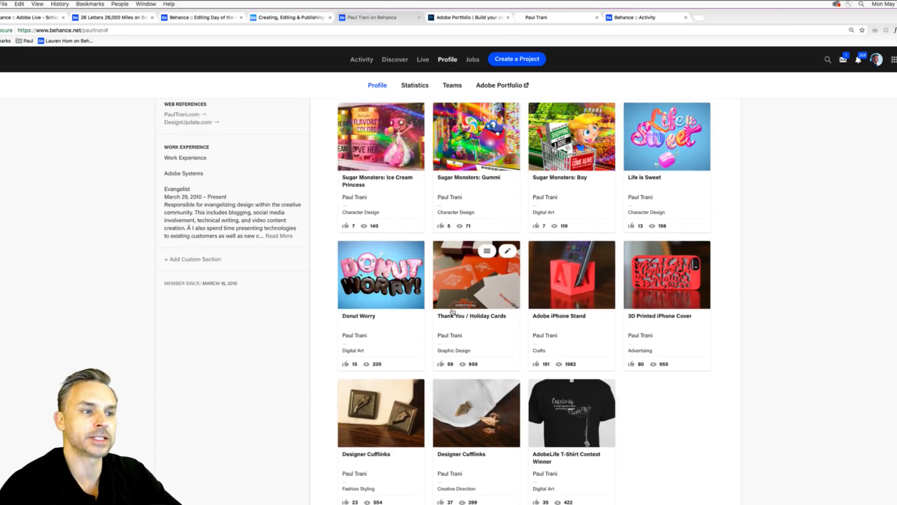
{"action": "mouse_move", "coordinate": [487, 251]}
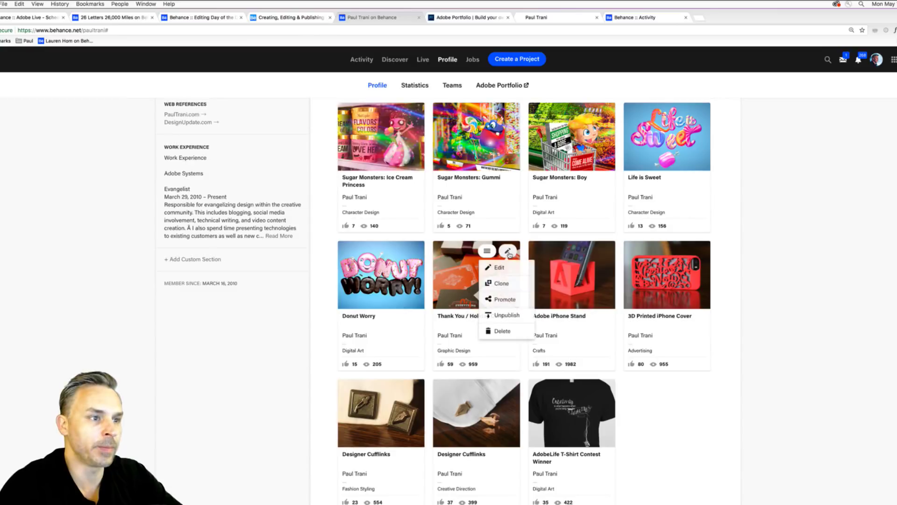
{"action": "left_click", "coordinate": [504, 315]}
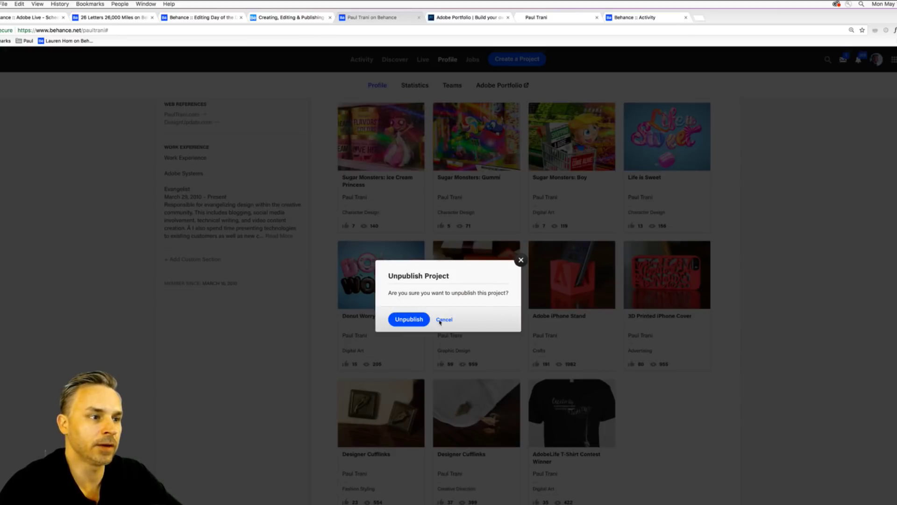
{"action": "left_click", "coordinate": [406, 319]}
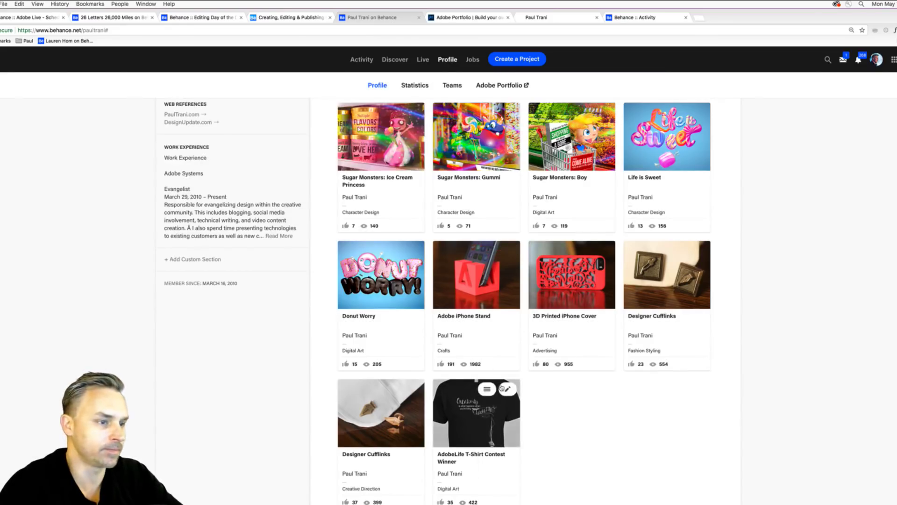
Unpublish the AdobeLife T-Shirt Contest Winner project in the last row and confirm it
{"action": "mouse_move", "coordinate": [487, 389]}
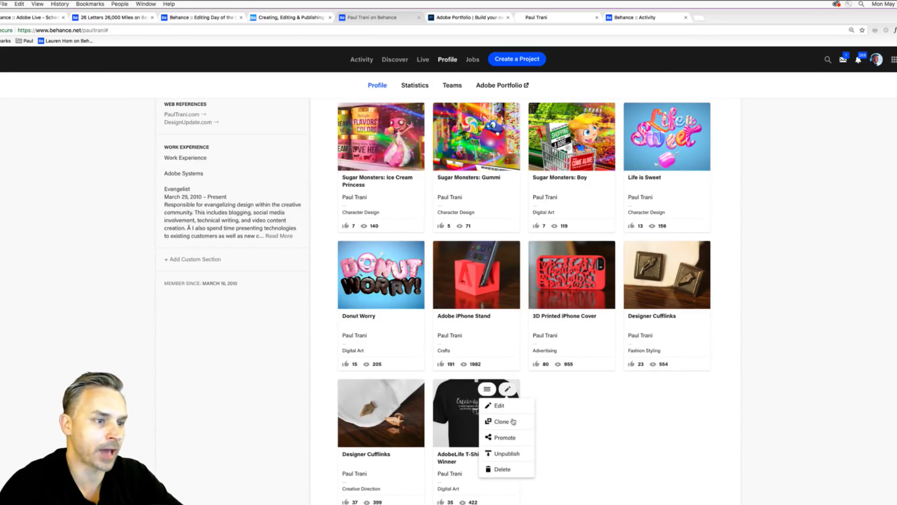
{"action": "left_click", "coordinate": [505, 454]}
{"action": "left_click", "coordinate": [395, 320]}
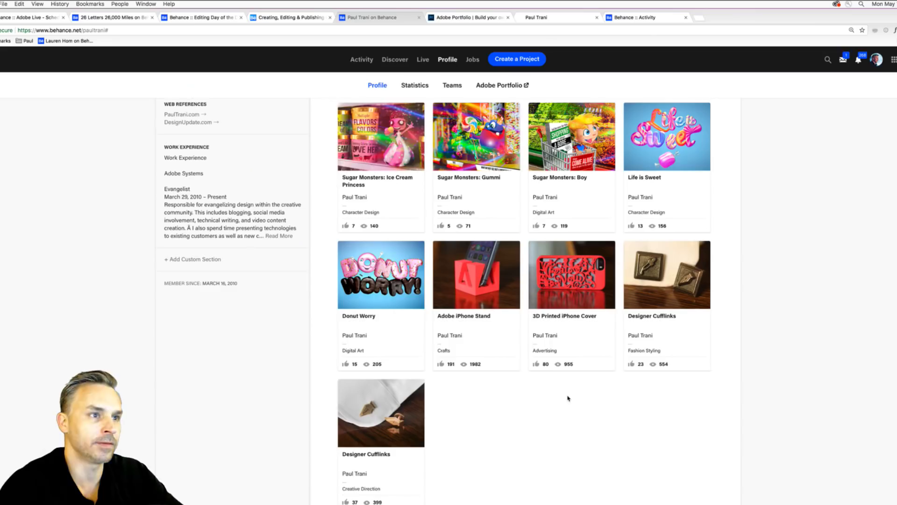
Unpublish the Valentine's Day project next to Ambigram on the profile and confirm it
{"action": "scroll", "coordinate": [552, 398], "scroll_direction": "up", "scroll_amount": 4}
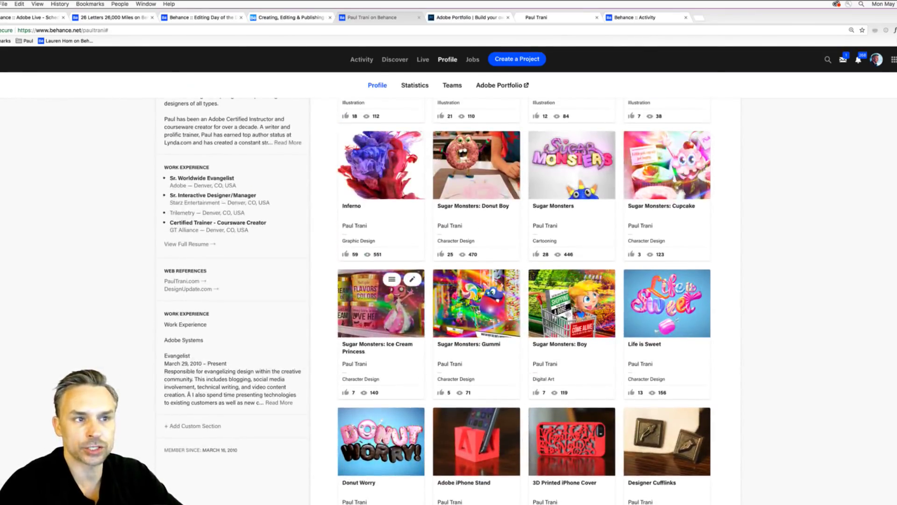
{"action": "mouse_move", "coordinate": [693, 314]}
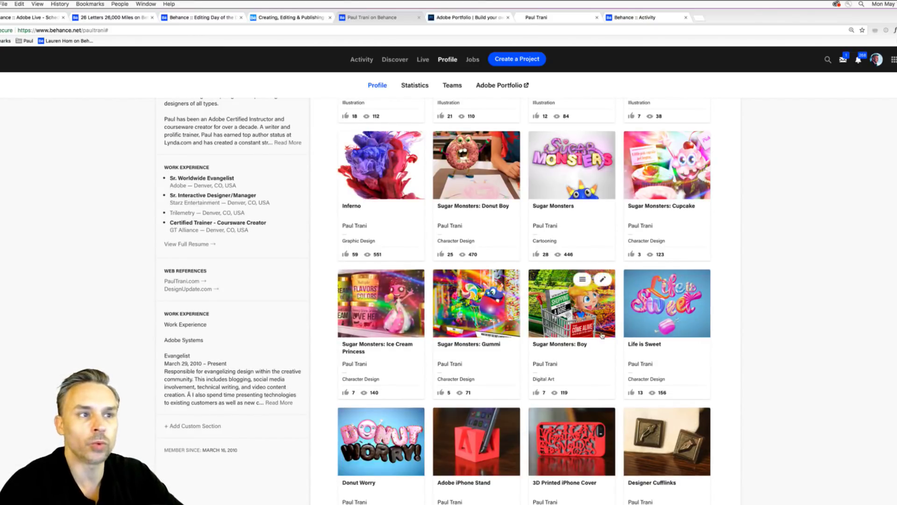
{"action": "scroll", "coordinate": [600, 334], "scroll_direction": "up", "scroll_amount": 3}
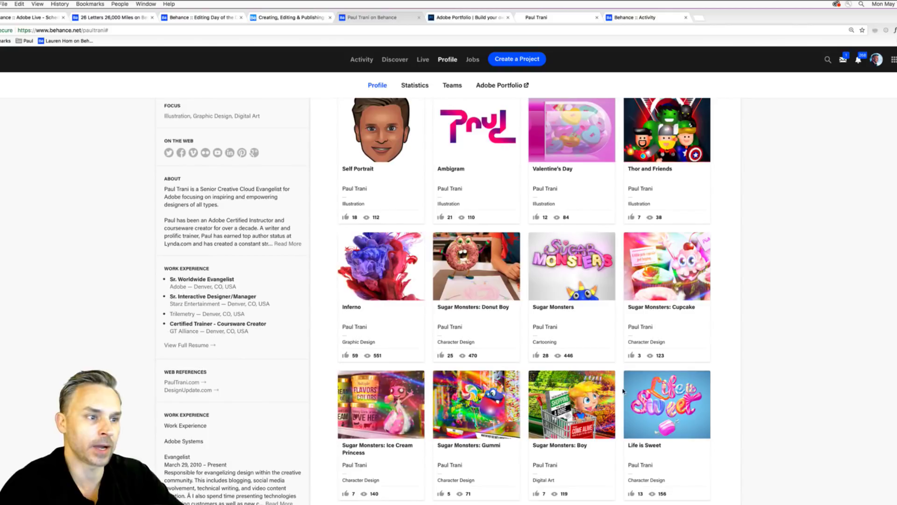
{"action": "scroll", "coordinate": [621, 390], "scroll_direction": "up", "scroll_amount": 3}
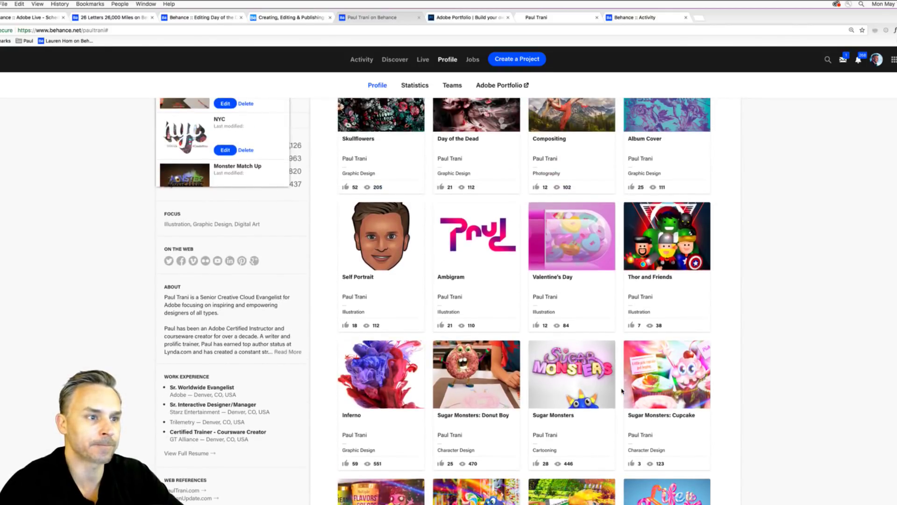
{"action": "scroll", "coordinate": [621, 391], "scroll_direction": "up", "scroll_amount": 1}
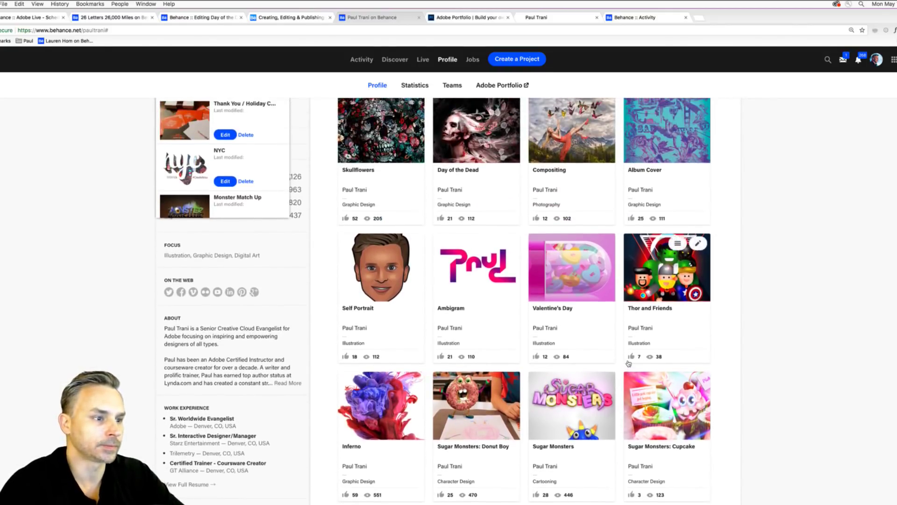
{"action": "left_click", "coordinate": [582, 243]}
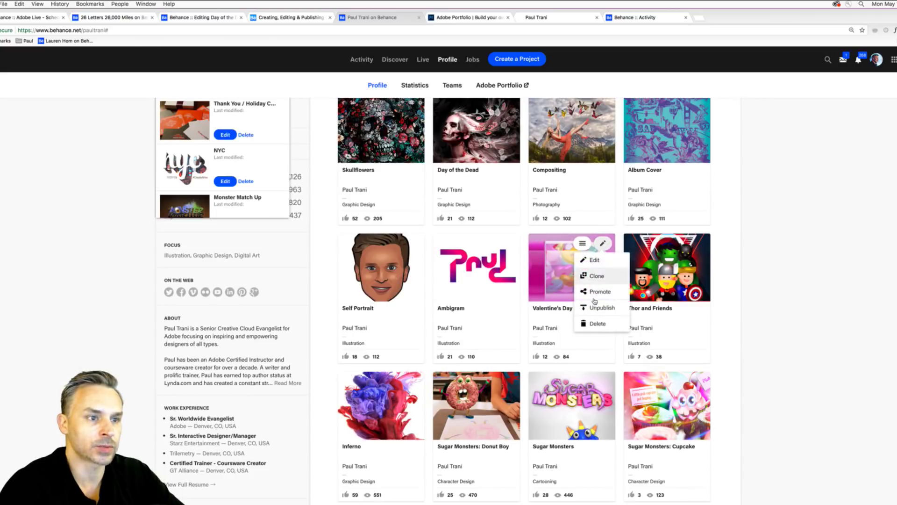
{"action": "left_click", "coordinate": [596, 308]}
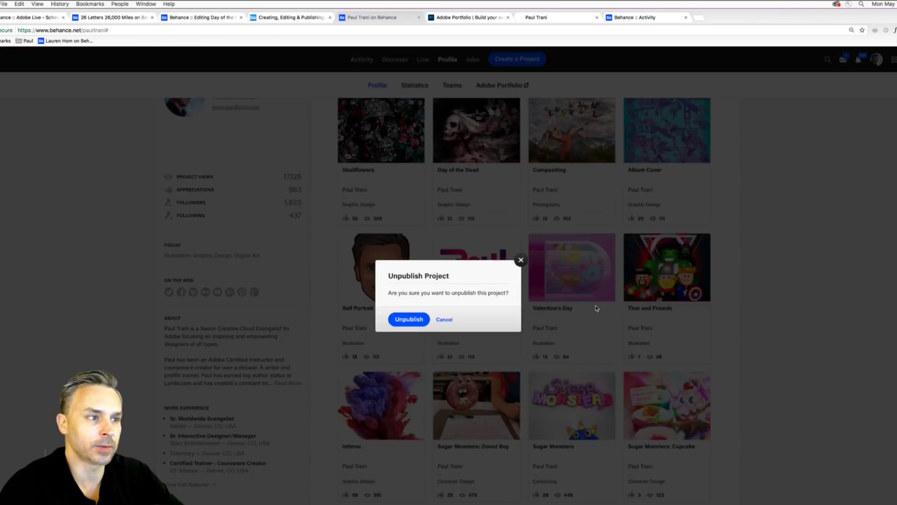
{"action": "left_click", "coordinate": [406, 320]}
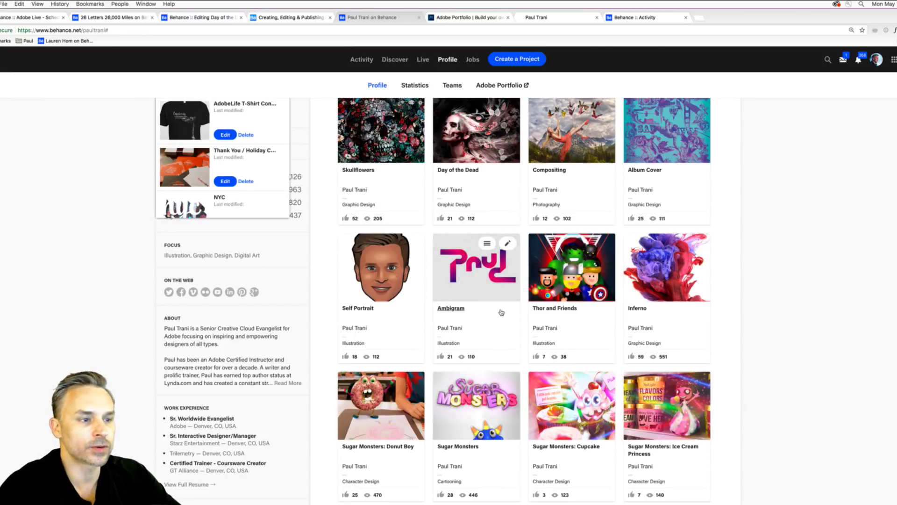
Move the Self Portrait project down the profile grid to sit just before Life is Sweet
{"action": "scroll", "coordinate": [475, 307], "scroll_direction": "down", "scroll_amount": 3}
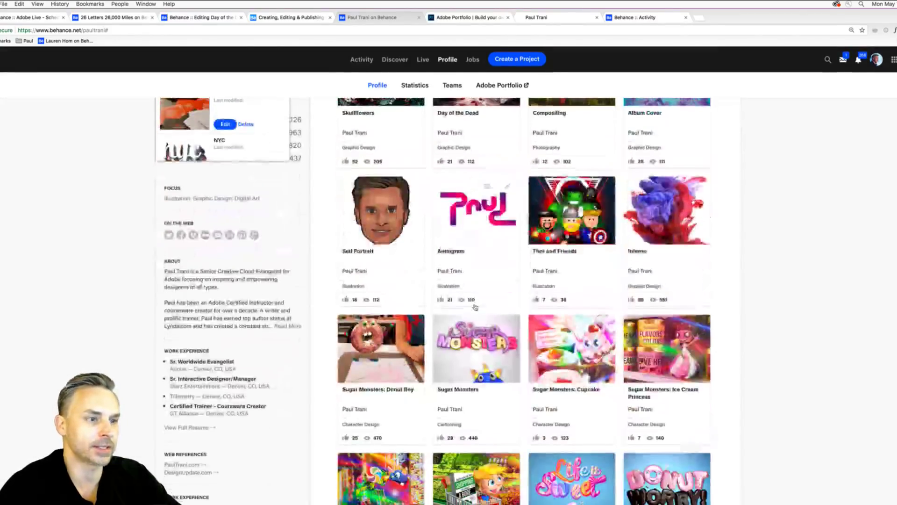
{"action": "scroll", "coordinate": [584, 323], "scroll_direction": "down", "scroll_amount": 2}
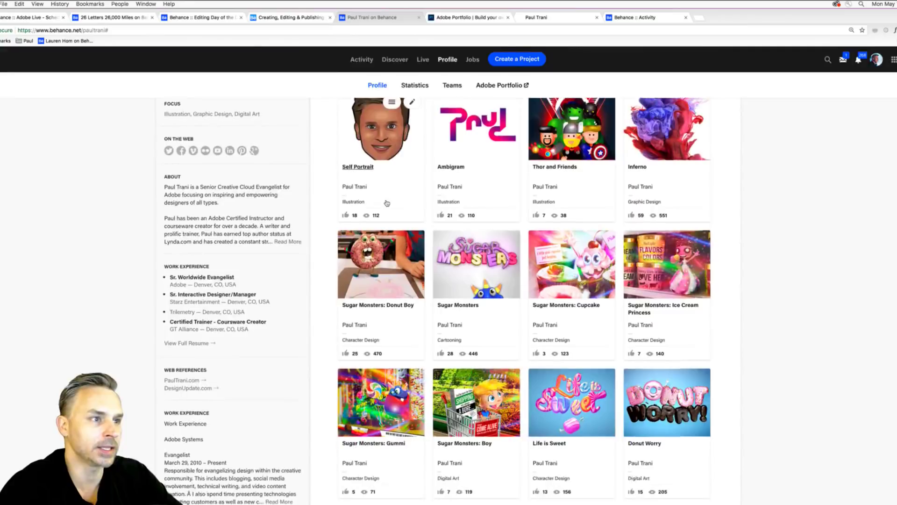
{"action": "scroll", "coordinate": [659, 174], "scroll_direction": "down", "scroll_amount": 4}
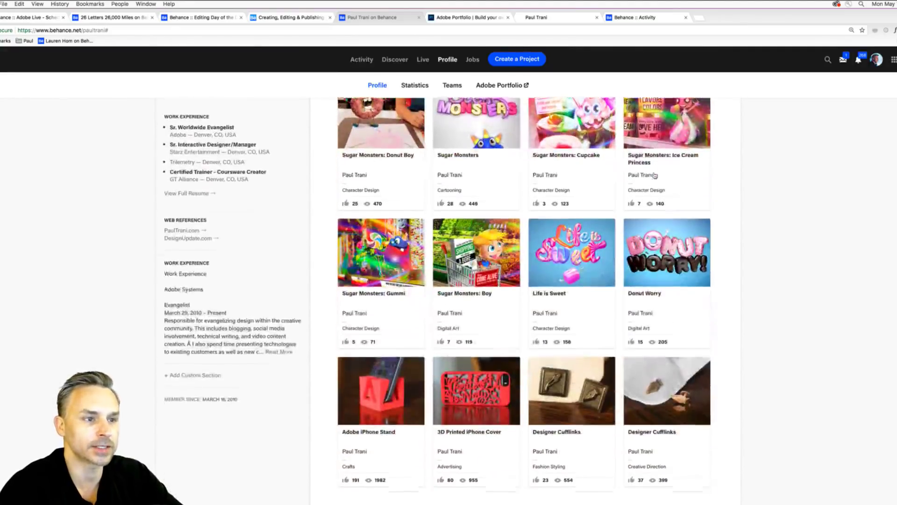
{"action": "scroll", "coordinate": [590, 380], "scroll_direction": "up", "scroll_amount": 7}
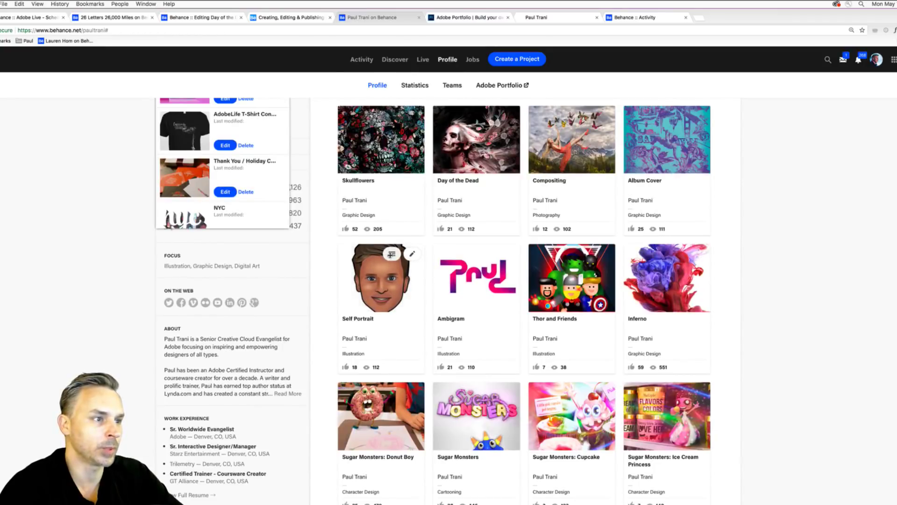
{"action": "left_click_drag", "start_coordinate": [392, 253], "coordinate": [395, 455]}
{"action": "scroll", "coordinate": [392, 374], "scroll_direction": "down", "scroll_amount": 3}
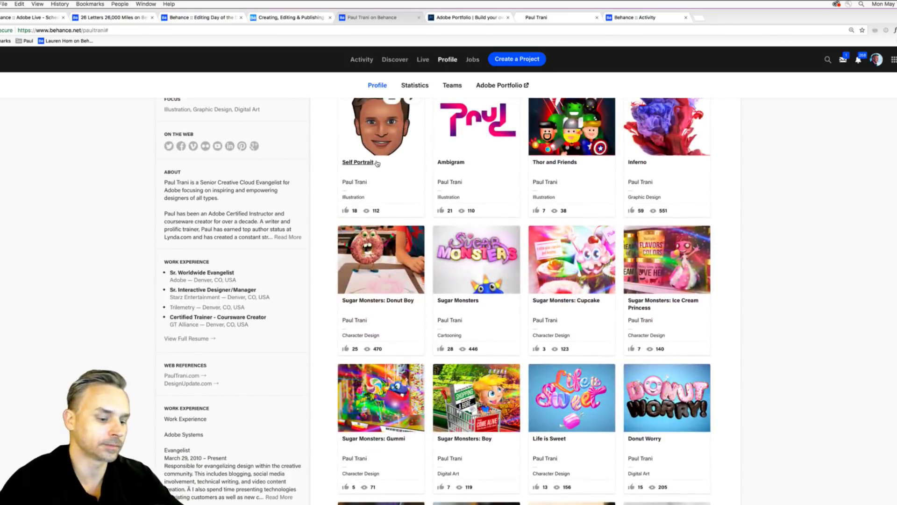
{"action": "key", "text": "super+equal"}
{"action": "key", "text": "super+equal"}
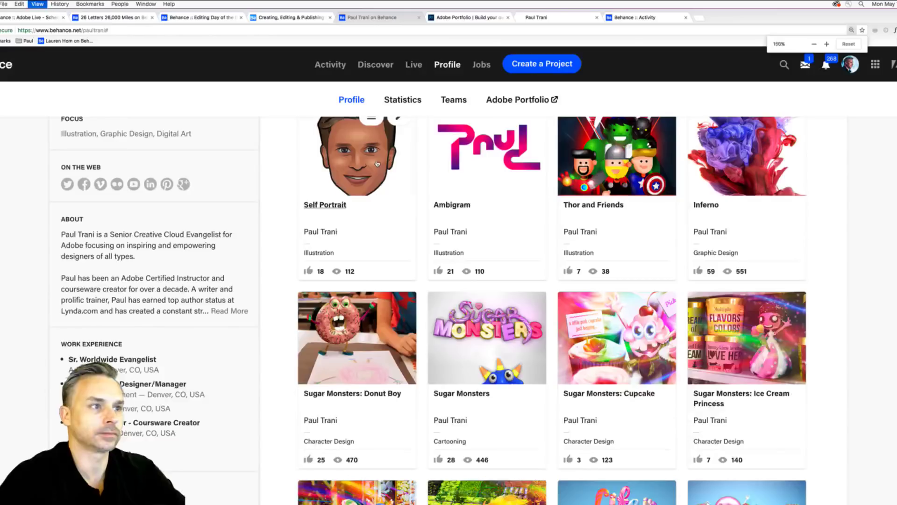
{"action": "key", "text": "super+minus"}
{"action": "key", "text": "super+minus"}
{"action": "key", "text": "super+minus"}
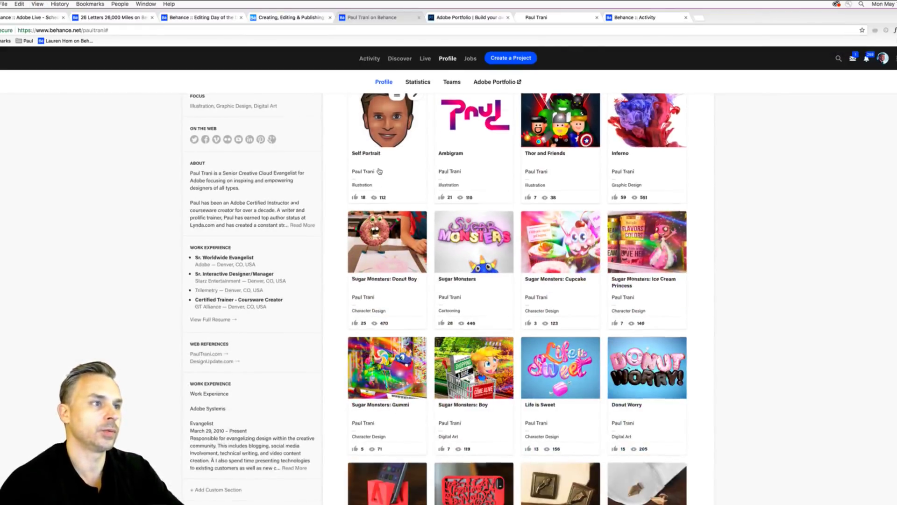
{"action": "scroll", "coordinate": [378, 163], "scroll_direction": "up", "scroll_amount": 3}
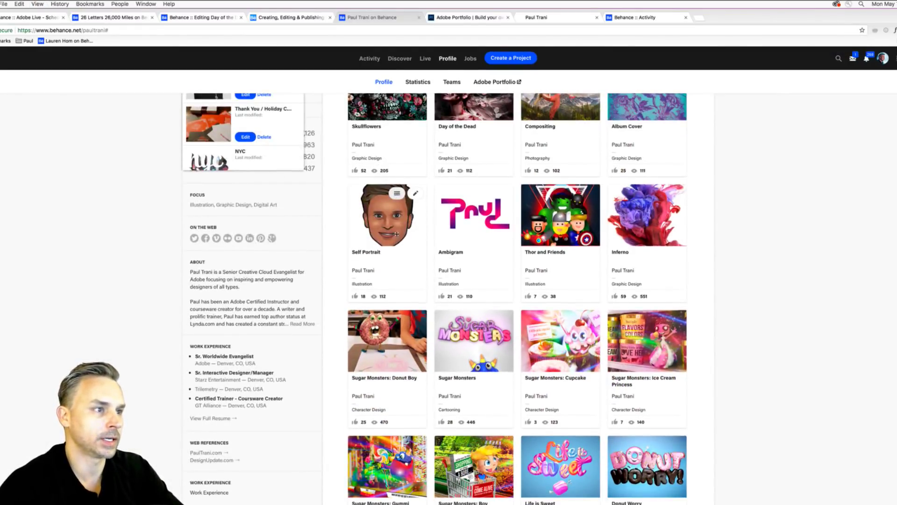
{"action": "left_click_drag", "start_coordinate": [396, 233], "coordinate": [387, 464]}
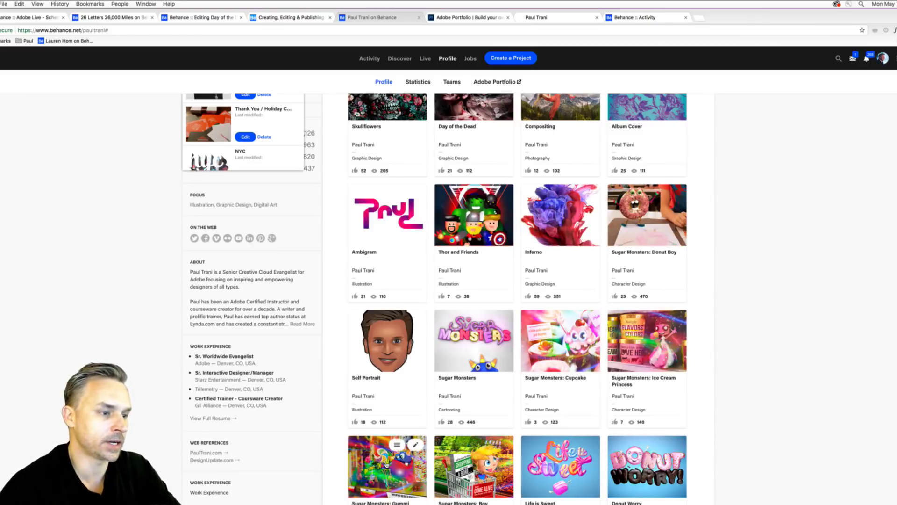
{"action": "left_click_drag", "start_coordinate": [397, 331], "coordinate": [470, 467]}
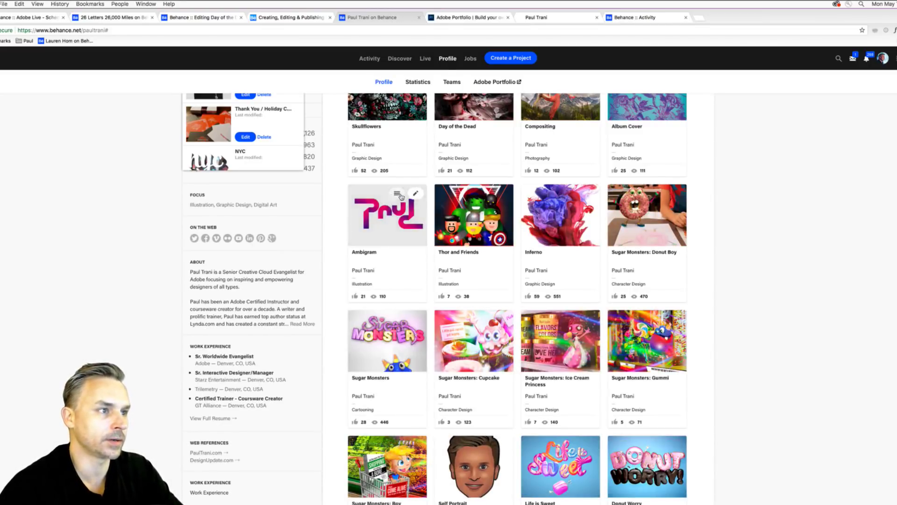
Move Ambigram down to follow Self Portrait, and place Thor and Friends just before Sugar Monsters: Boy
{"action": "left_click_drag", "start_coordinate": [401, 197], "coordinate": [448, 476]}
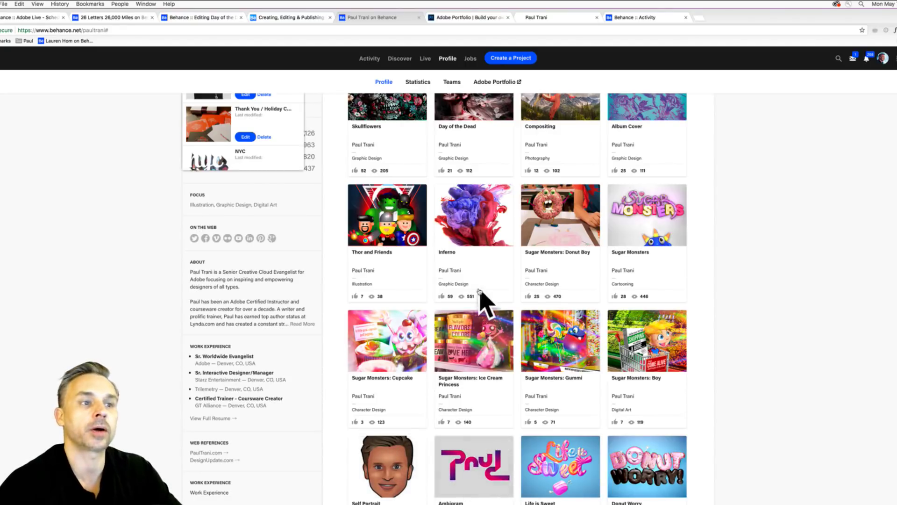
{"action": "mouse_move", "coordinate": [396, 194]}
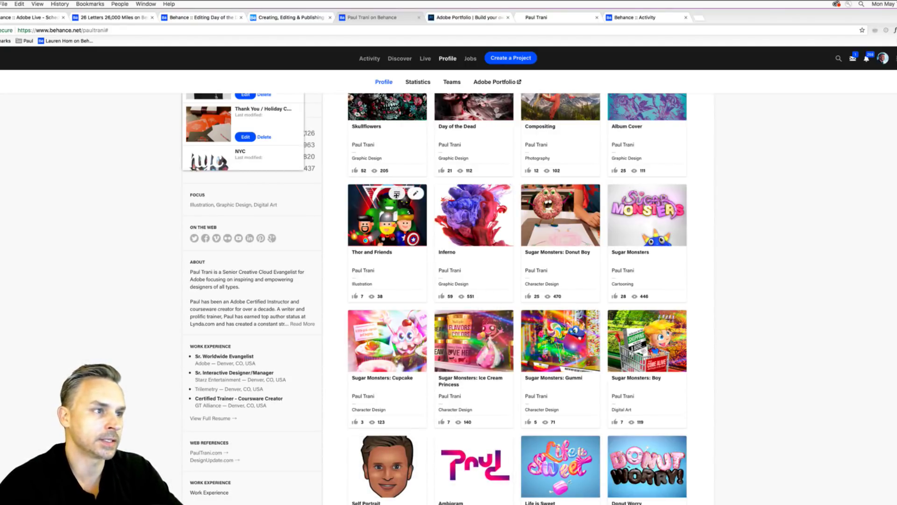
{"action": "left_click_drag", "start_coordinate": [397, 194], "coordinate": [555, 449]}
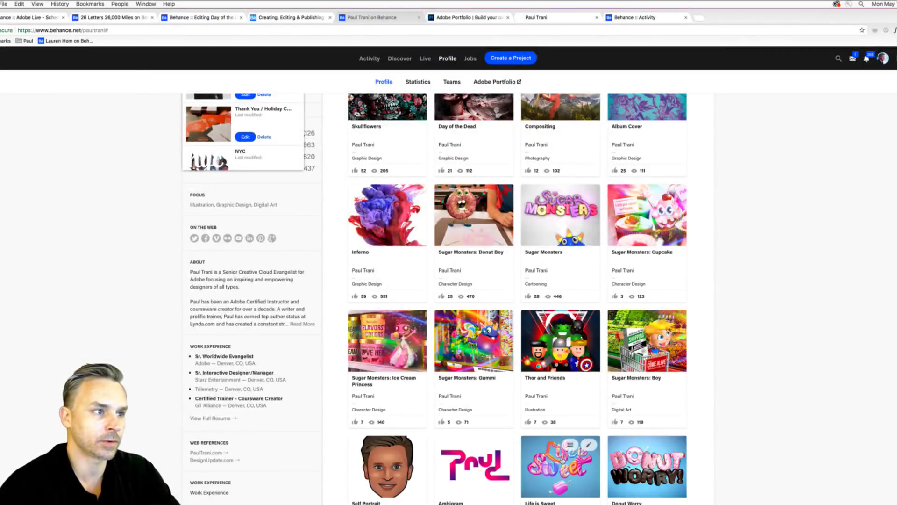
Move Inferno down to just before Thor and Friends, and put Sugar Monsters ahead of Sugar Monsters: Donut Boy
{"action": "mouse_move", "coordinate": [385, 188]}
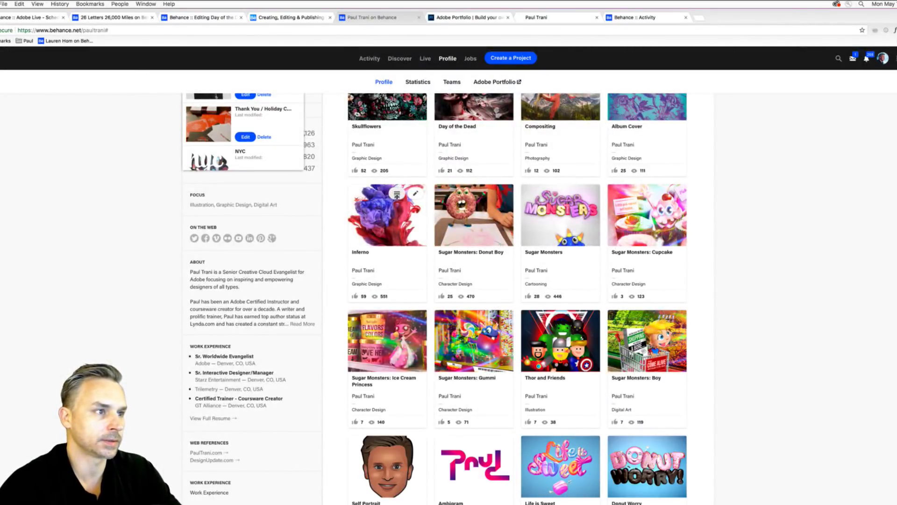
{"action": "left_click_drag", "start_coordinate": [397, 193], "coordinate": [461, 455]}
{"action": "mouse_move", "coordinate": [397, 194]}
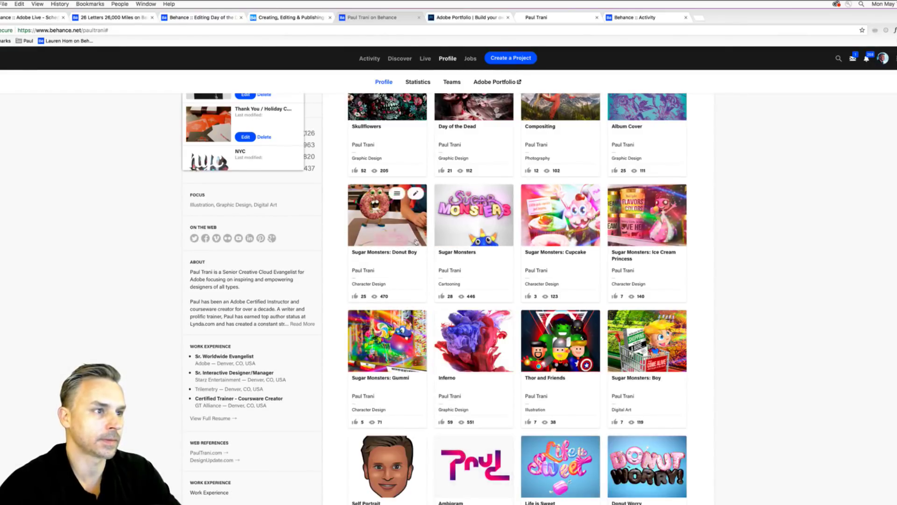
{"action": "left_click_drag", "start_coordinate": [396, 194], "coordinate": [494, 200]}
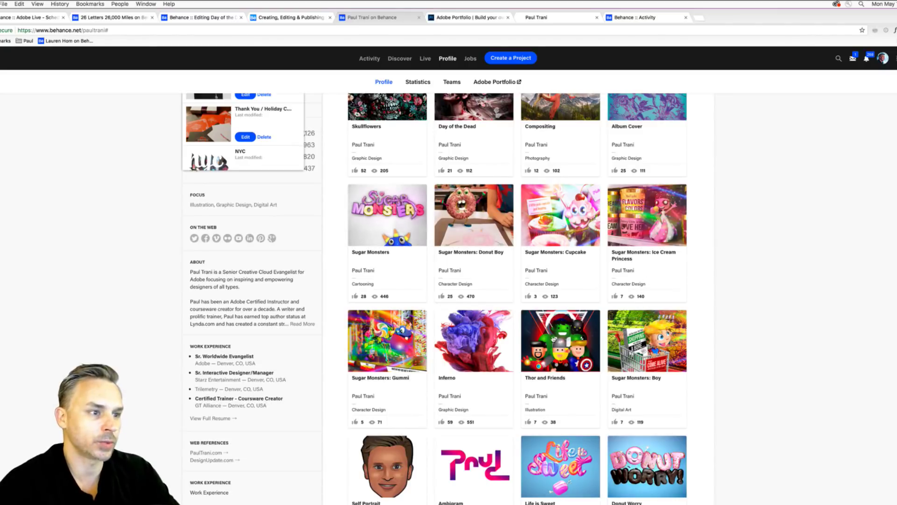
Move the Inferno project down one row so it sits between Ambigram and Life is Sweet
{"action": "mouse_move", "coordinate": [572, 314]}
{"action": "left_click_drag", "start_coordinate": [572, 314], "coordinate": [487, 447]}
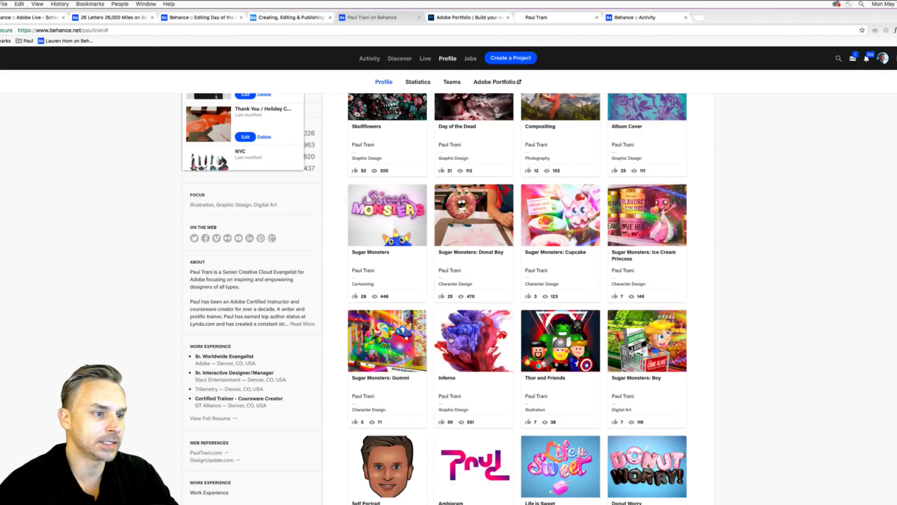
{"action": "left_click_drag", "start_coordinate": [483, 319], "coordinate": [483, 446]}
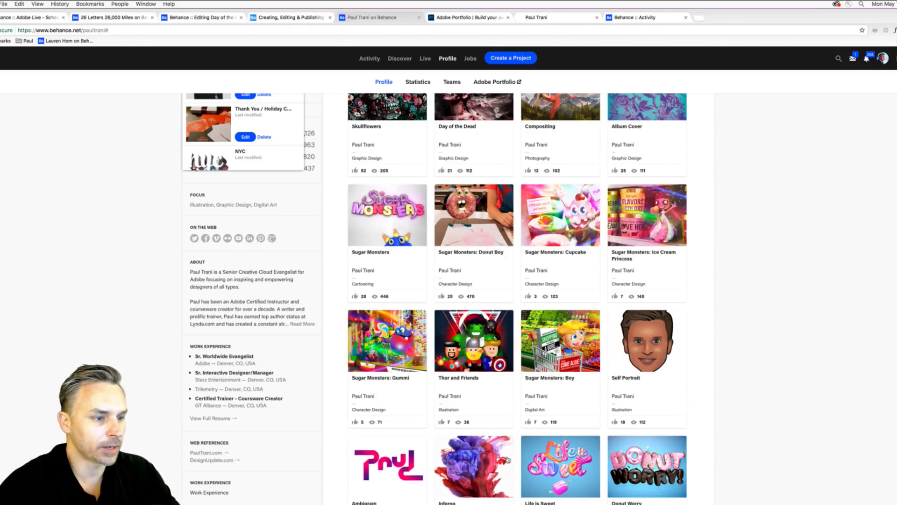
Move Life is Sweet ahead of Self Portrait, then place Donut Worry directly before Life is Sweet
{"action": "left_click_drag", "start_coordinate": [569, 445], "coordinate": [647, 345]}
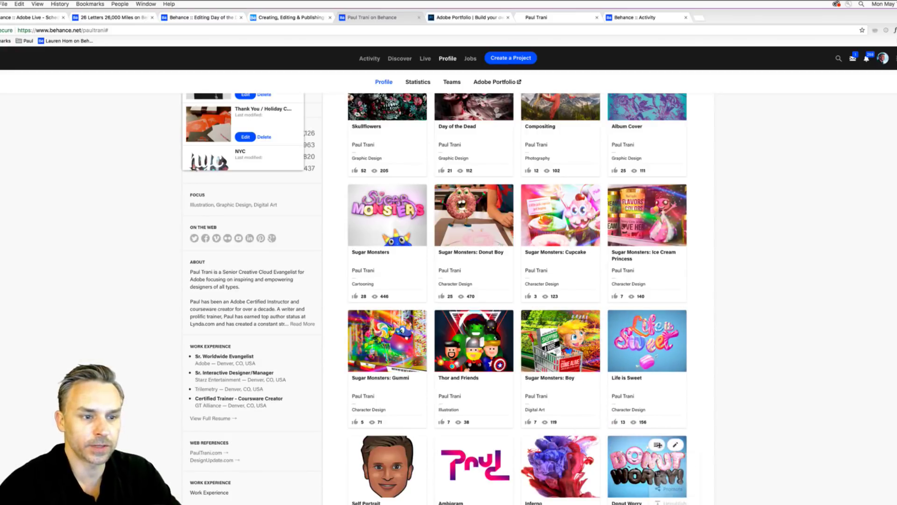
{"action": "left_click_drag", "start_coordinate": [658, 444], "coordinate": [657, 318]}
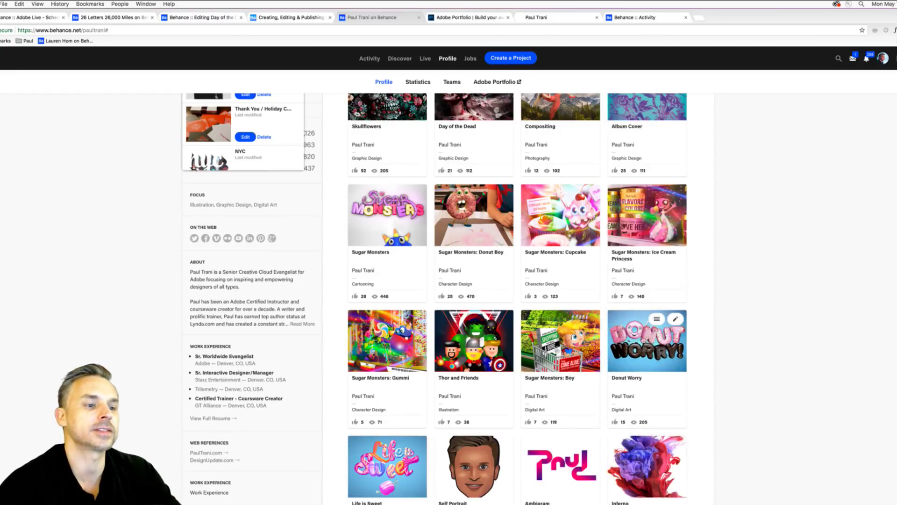
{"action": "scroll", "coordinate": [619, 348], "scroll_direction": "down", "scroll_amount": 5}
{"action": "scroll", "coordinate": [618, 348], "scroll_direction": "up", "scroll_amount": 7}
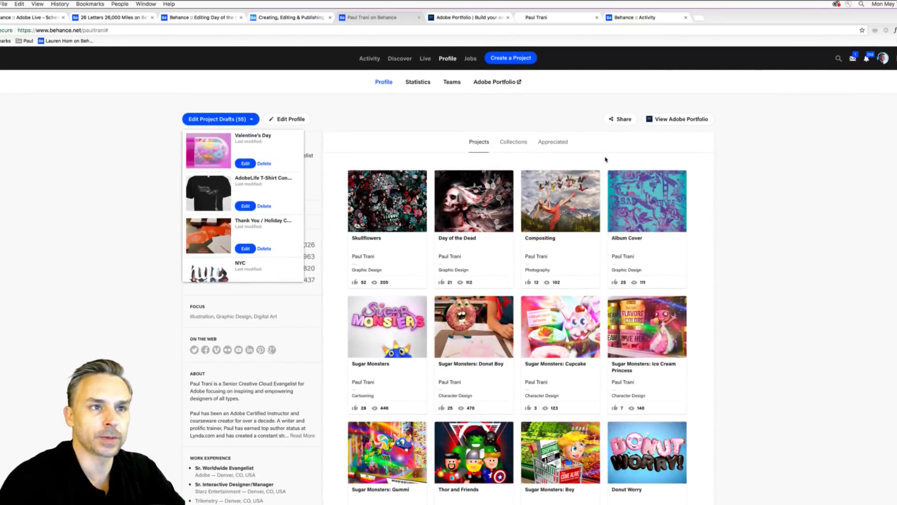
Close the project drafts list and open the Adobe Portfolio website from the profile
{"action": "left_click", "coordinate": [481, 112]}
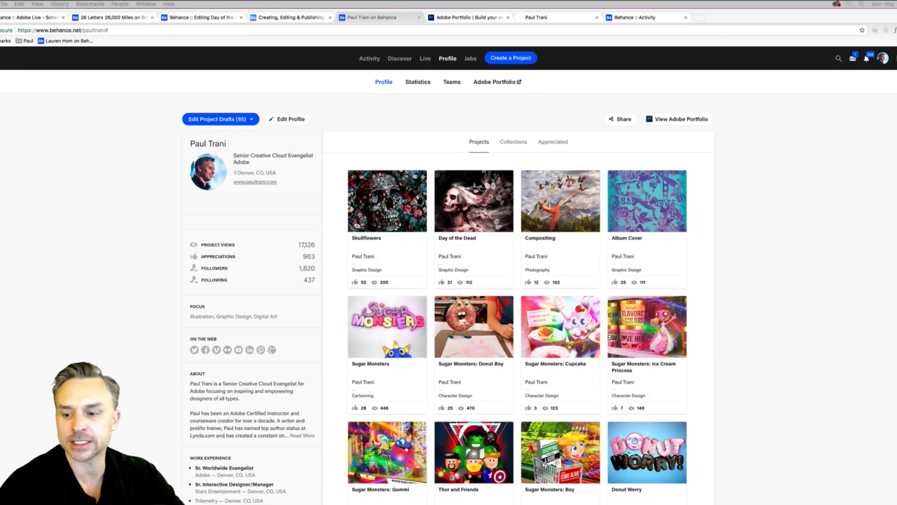
{"action": "left_click", "coordinate": [152, 263]}
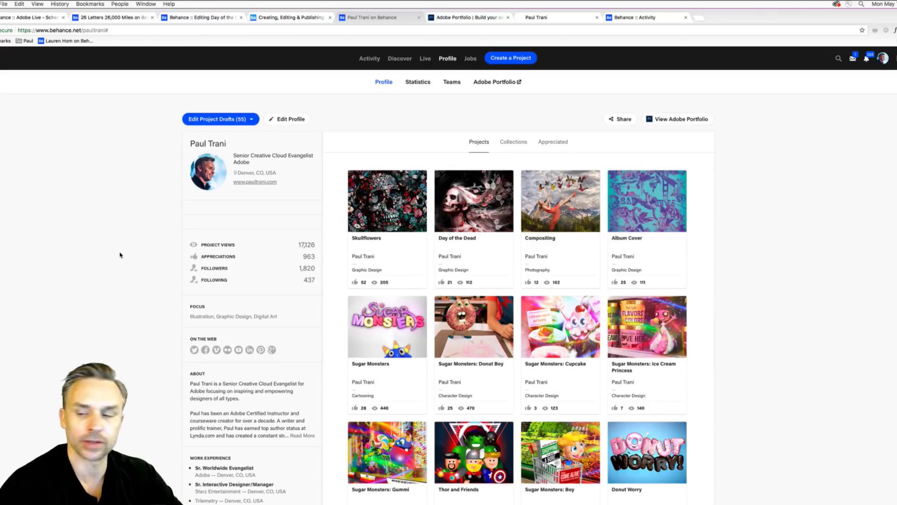
{"action": "left_click", "coordinate": [497, 83]}
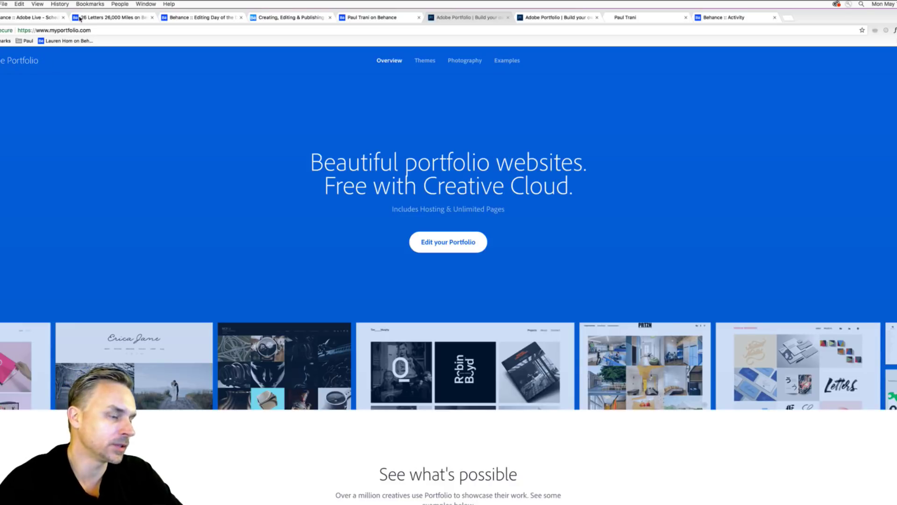
{"action": "left_click_drag", "start_coordinate": [74, 12], "coordinate": [176, 100]}
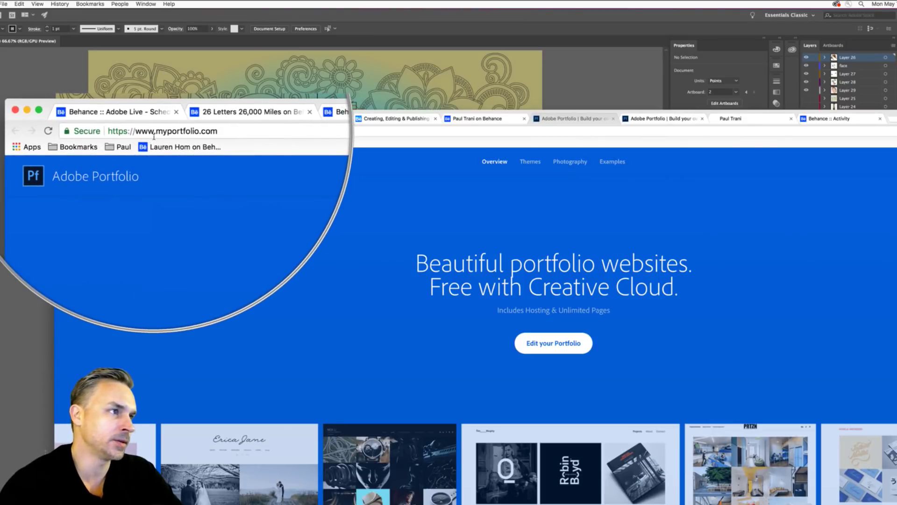
{"action": "left_click_drag", "start_coordinate": [896, 117], "coordinate": [810, 9]}
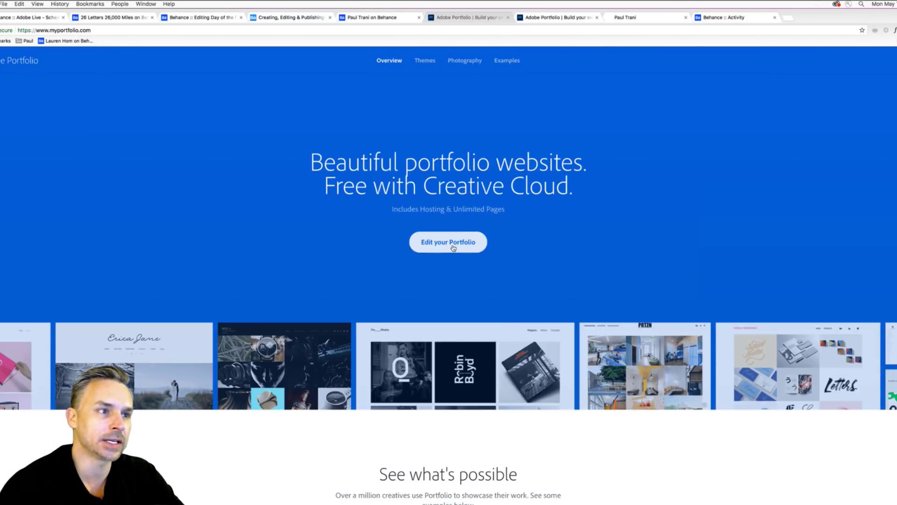
Open the portfolio for editing and bring up the page for switching themes
{"action": "left_click", "coordinate": [433, 252]}
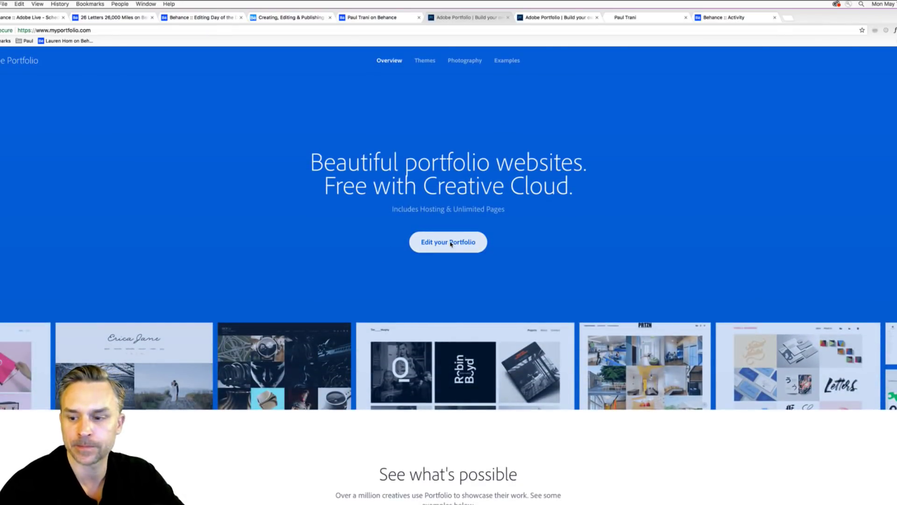
{"action": "left_click", "coordinate": [450, 244]}
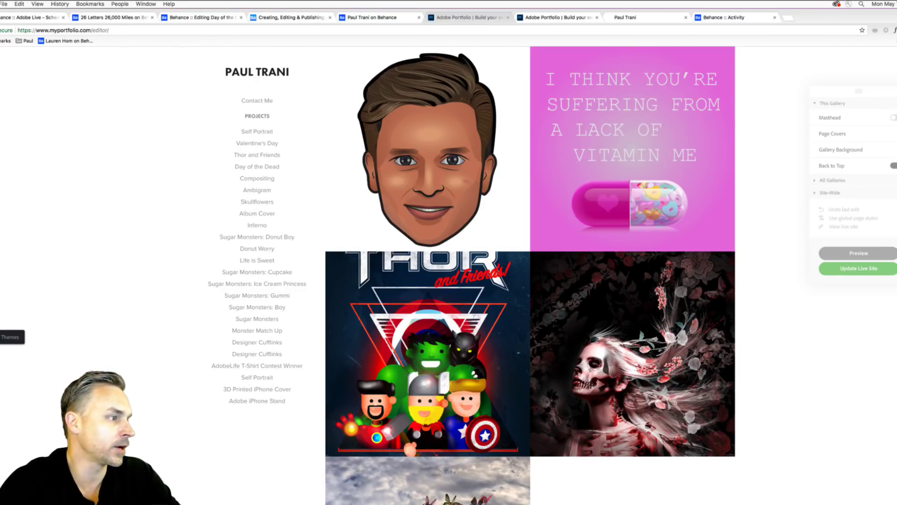
{"action": "left_click", "coordinate": [2, 336]}
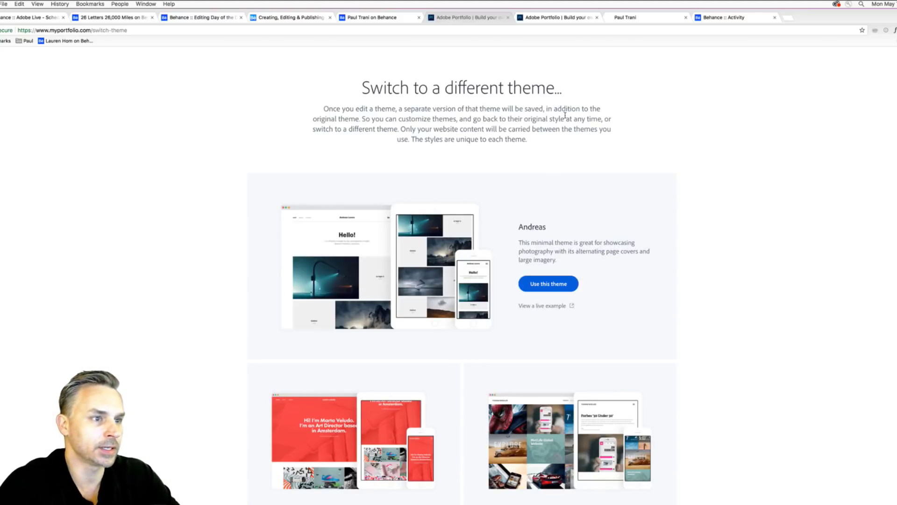
Look through the available portfolio themes, comparing their previews and descriptions
{"action": "scroll", "coordinate": [565, 115], "scroll_direction": "down", "scroll_amount": 2}
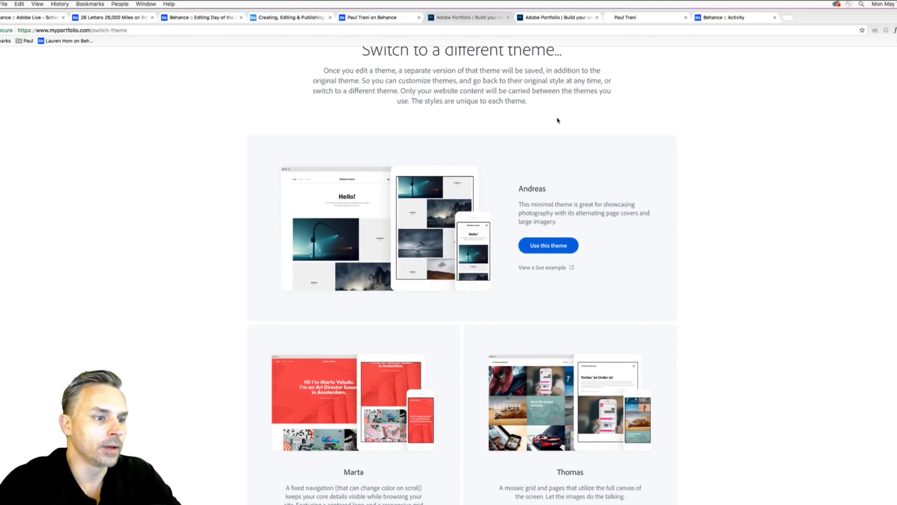
{"action": "scroll", "coordinate": [476, 138], "scroll_direction": "down", "scroll_amount": 2}
{"action": "scroll", "coordinate": [481, 155], "scroll_direction": "down", "scroll_amount": 10}
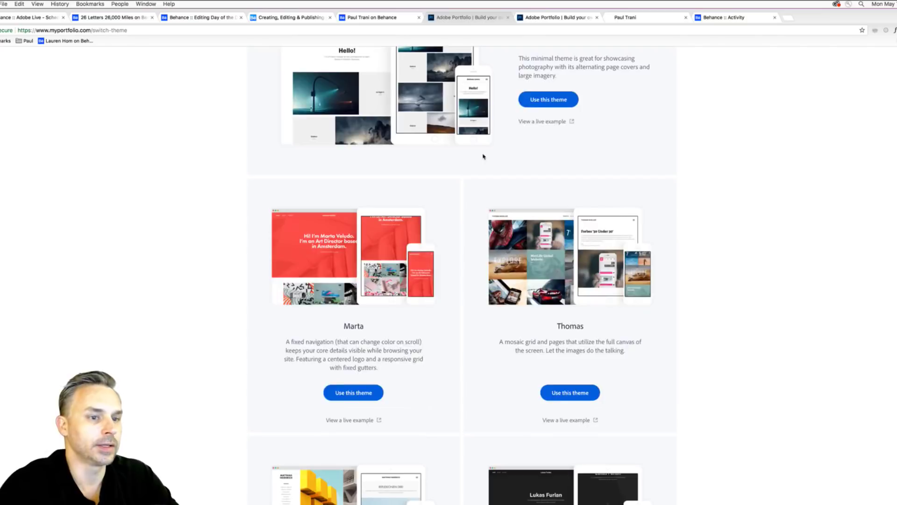
{"action": "scroll", "coordinate": [482, 157], "scroll_direction": "down", "scroll_amount": 3}
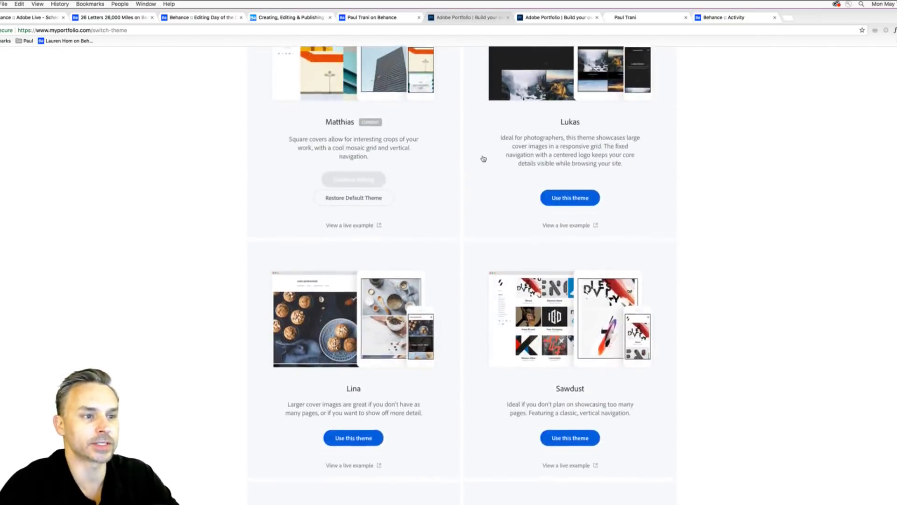
{"action": "scroll", "coordinate": [422, 311], "scroll_direction": "down", "scroll_amount": 2}
{"action": "scroll", "coordinate": [423, 311], "scroll_direction": "down", "scroll_amount": 3}
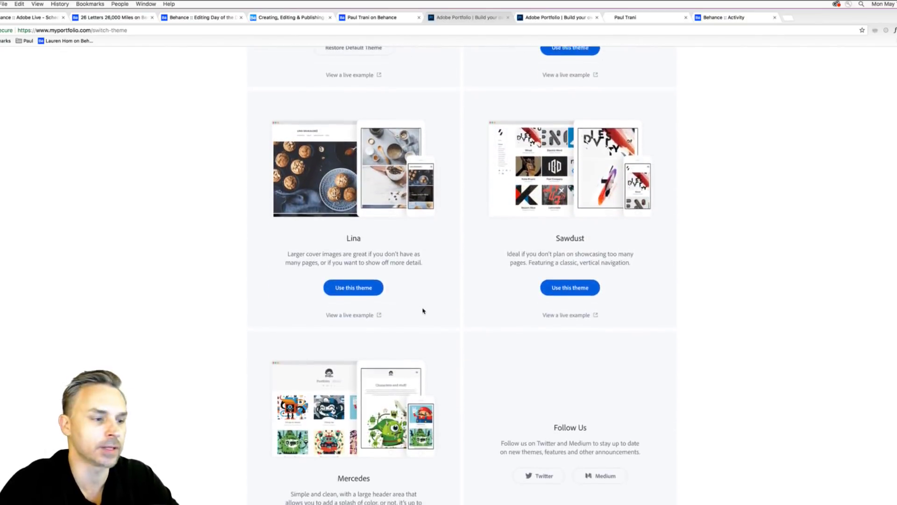
{"action": "scroll", "coordinate": [424, 312], "scroll_direction": "up", "scroll_amount": 10}
{"action": "scroll", "coordinate": [423, 312], "scroll_direction": "up", "scroll_amount": 7}
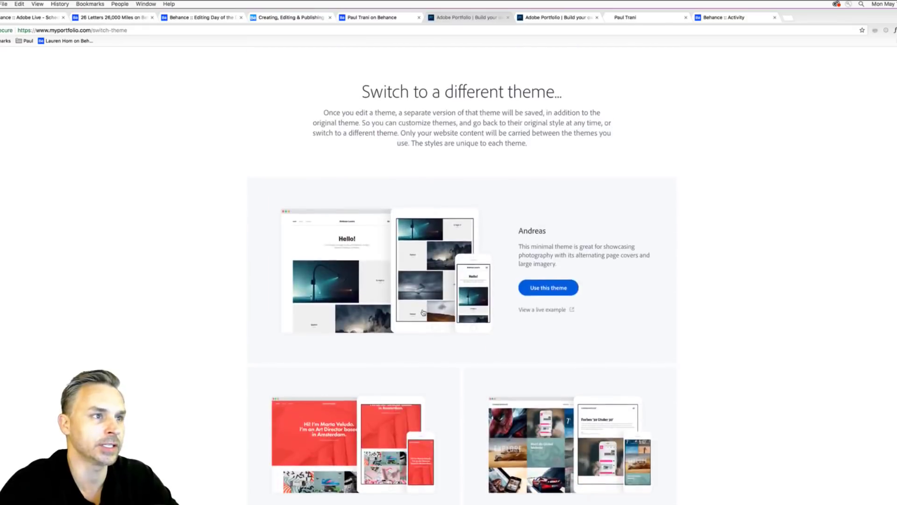
{"action": "scroll", "coordinate": [423, 312], "scroll_direction": "down", "scroll_amount": 5}
{"action": "scroll", "coordinate": [424, 312], "scroll_direction": "up", "scroll_amount": 3}
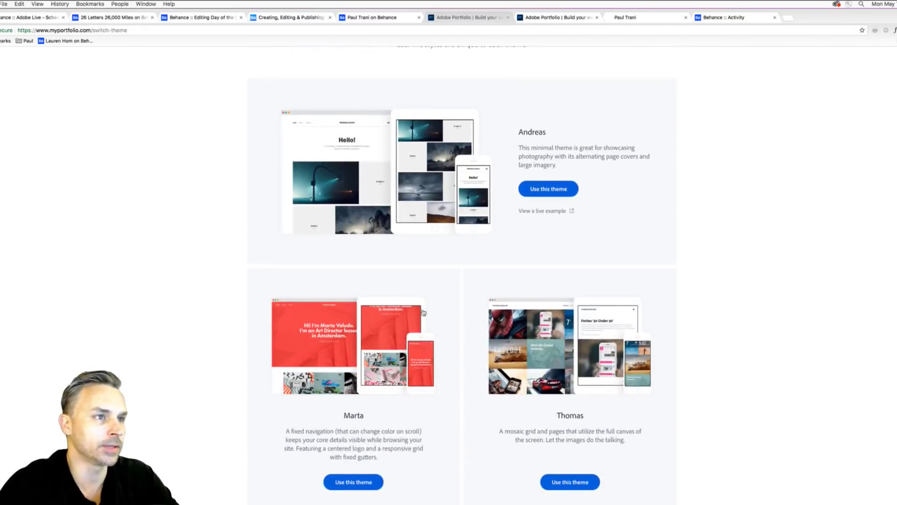
Apply the Andreas theme to the portfolio and review the layout of its masthead and project covers
{"action": "left_click", "coordinate": [544, 191]}
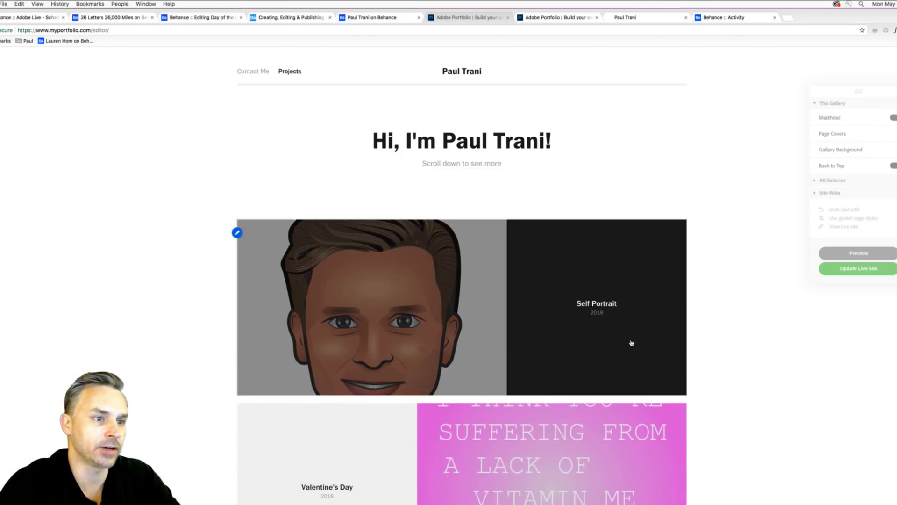
{"action": "scroll", "coordinate": [563, 161], "scroll_direction": "down", "scroll_amount": 2}
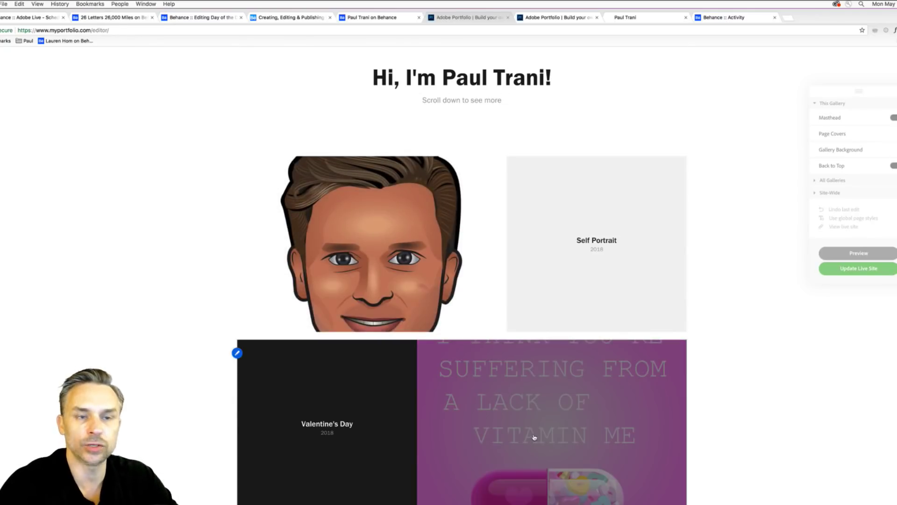
{"action": "scroll", "coordinate": [537, 430], "scroll_direction": "down", "scroll_amount": 1}
{"action": "scroll", "coordinate": [537, 430], "scroll_direction": "down", "scroll_amount": 5}
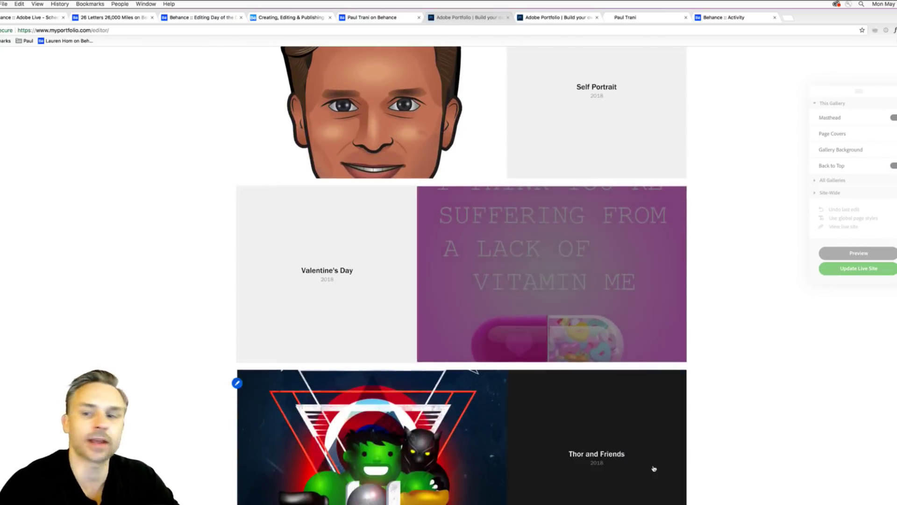
{"action": "scroll", "coordinate": [588, 459], "scroll_direction": "up", "scroll_amount": 8}
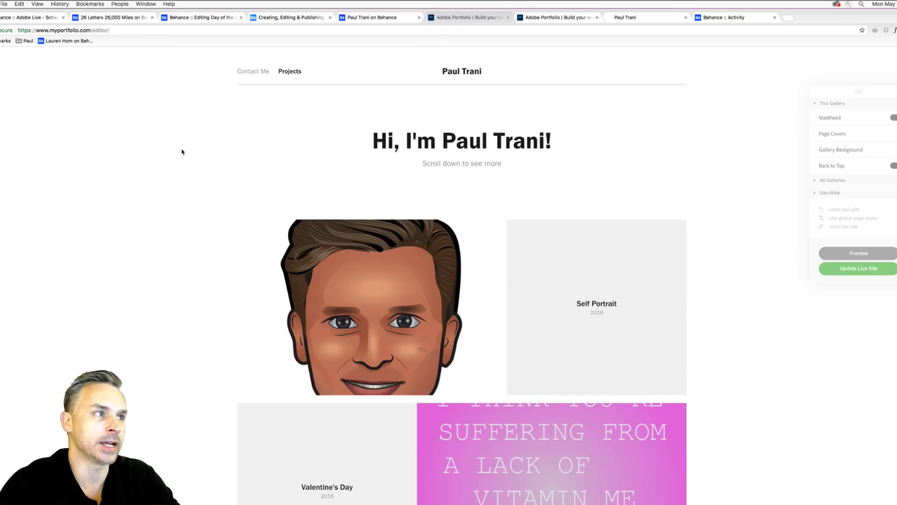
{"action": "scroll", "coordinate": [383, 236], "scroll_direction": "down", "scroll_amount": 7}
{"action": "scroll", "coordinate": [383, 236], "scroll_direction": "down", "scroll_amount": 5}
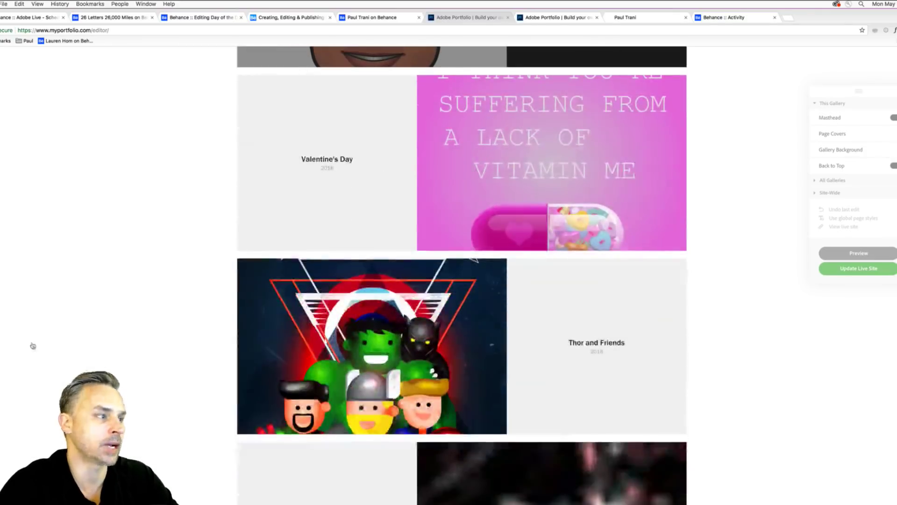
Return to the theme choices, open the live example of the Marta theme and examine its masthead, navigation and project grid
{"action": "left_click", "coordinate": [2, 336]}
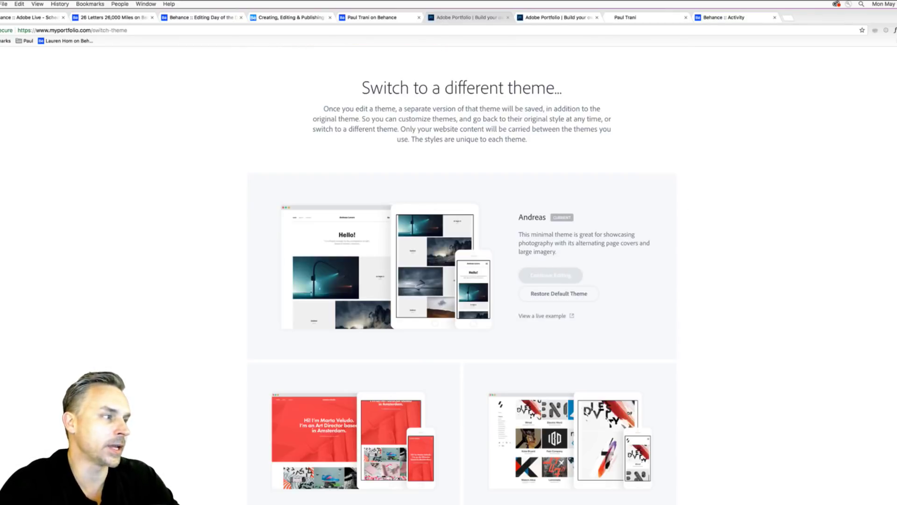
{"action": "scroll", "coordinate": [608, 254], "scroll_direction": "down", "scroll_amount": 8}
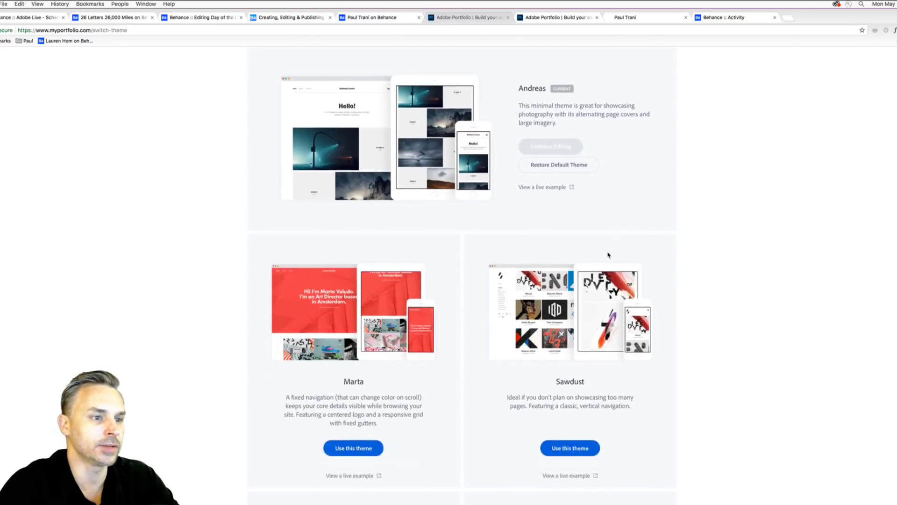
{"action": "scroll", "coordinate": [398, 283], "scroll_direction": "down", "scroll_amount": 2}
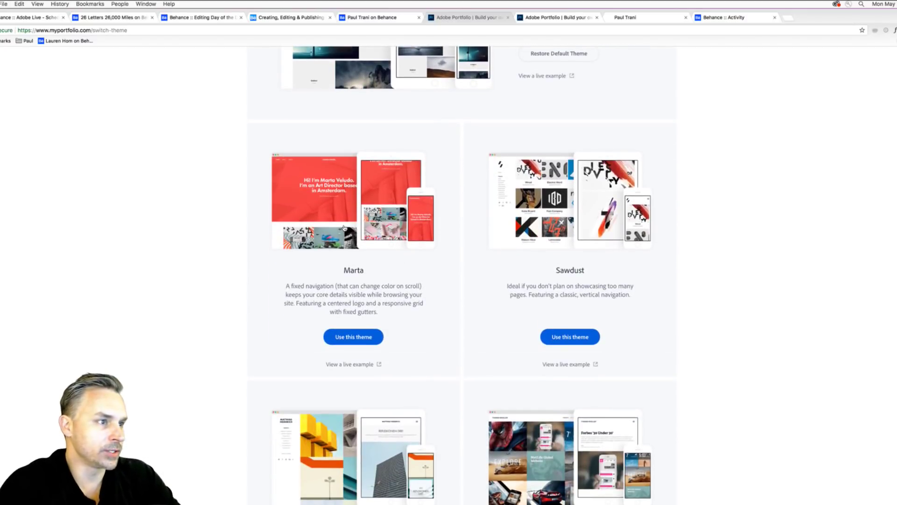
{"action": "left_click", "coordinate": [346, 365]}
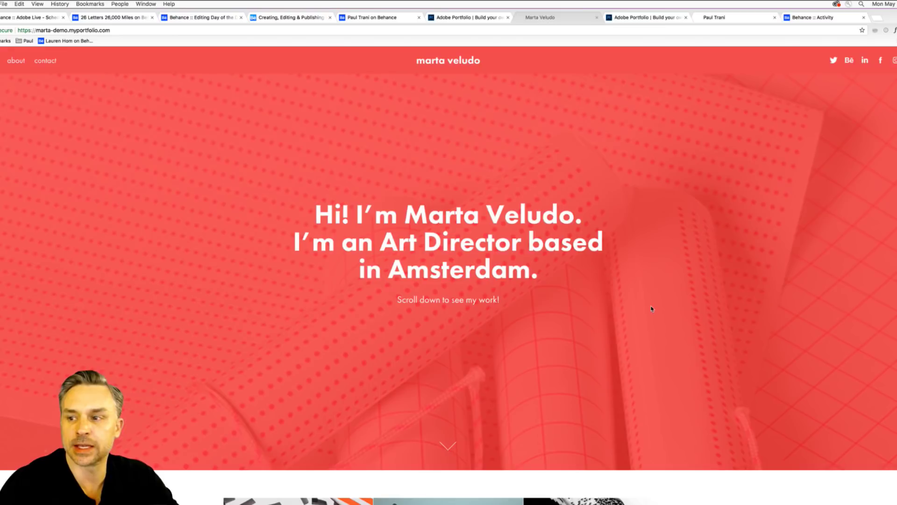
{"action": "scroll", "coordinate": [639, 296], "scroll_direction": "down", "scroll_amount": 2}
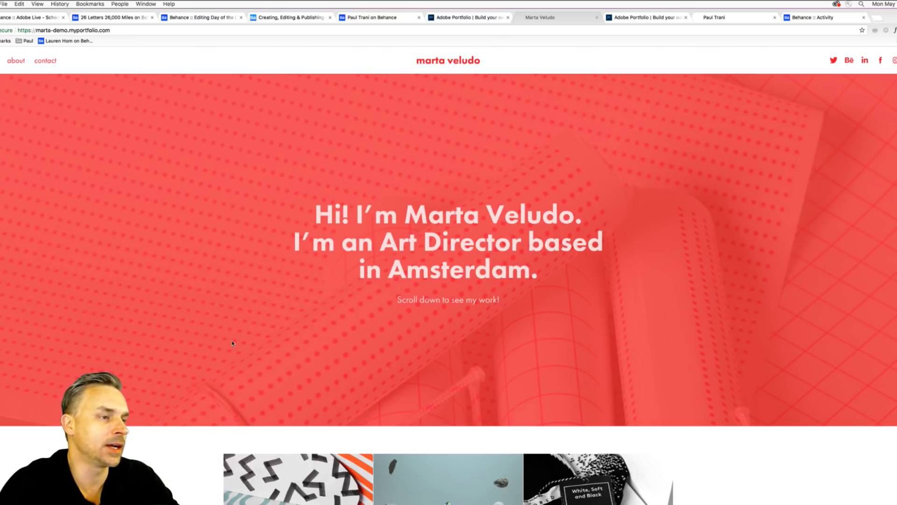
{"action": "scroll", "coordinate": [155, 344], "scroll_direction": "down", "scroll_amount": 4}
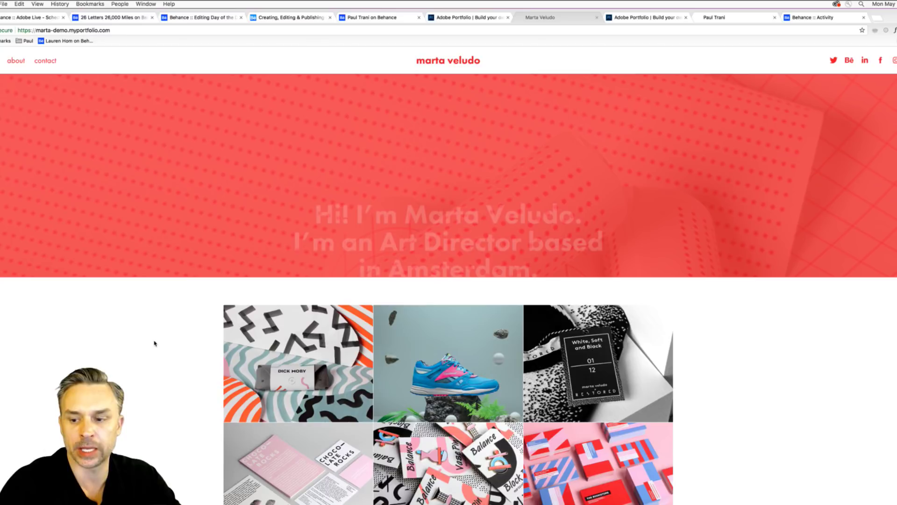
{"action": "scroll", "coordinate": [146, 337], "scroll_direction": "down", "scroll_amount": 4}
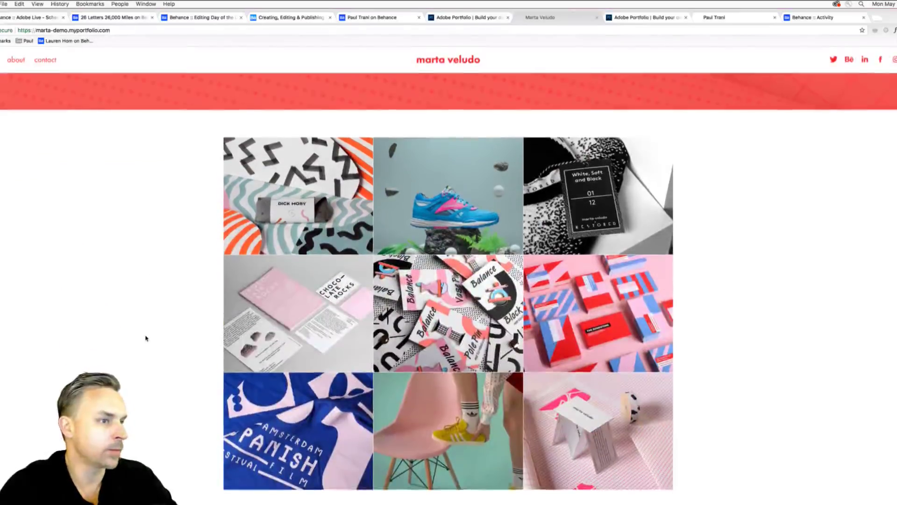
{"action": "scroll", "coordinate": [156, 341], "scroll_direction": "up", "scroll_amount": 4}
{"action": "scroll", "coordinate": [159, 341], "scroll_direction": "up", "scroll_amount": 3}
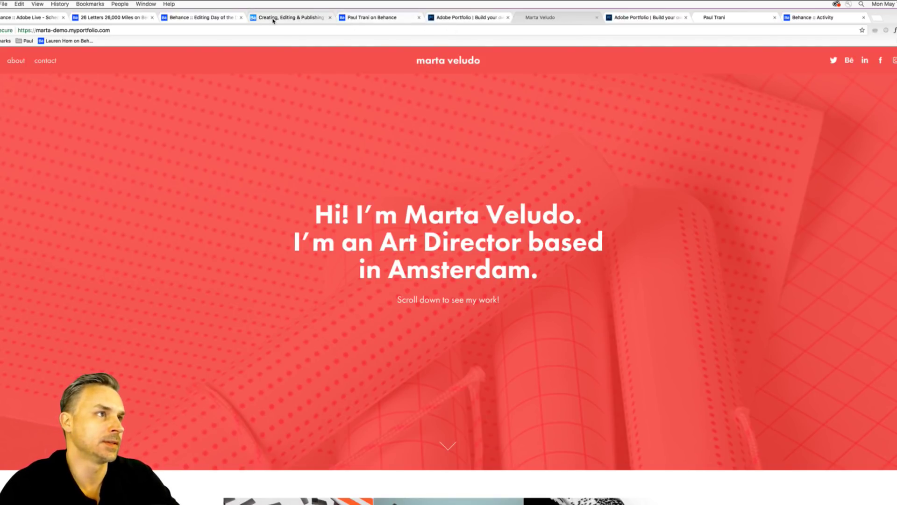
Switch to the Behance editor for the Day of the Dead project and open its project settings
{"action": "left_click", "coordinate": [193, 19]}
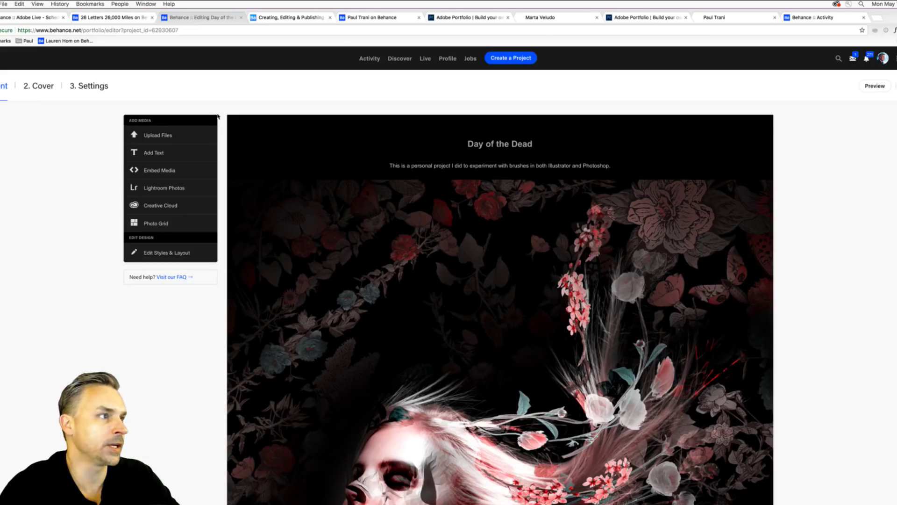
{"action": "left_click", "coordinate": [86, 90]}
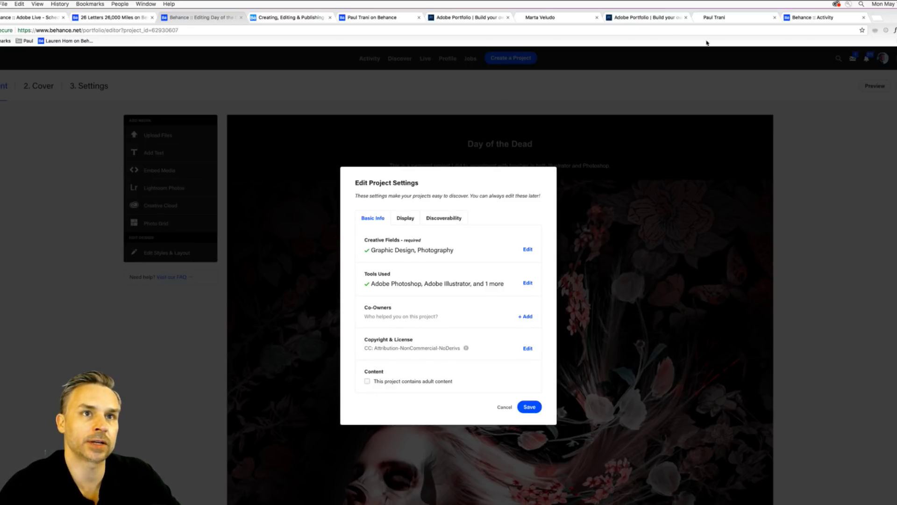
Go back to the Marta live example and examine how its header and project grid behave while moving through the page
{"action": "left_click", "coordinate": [548, 18]}
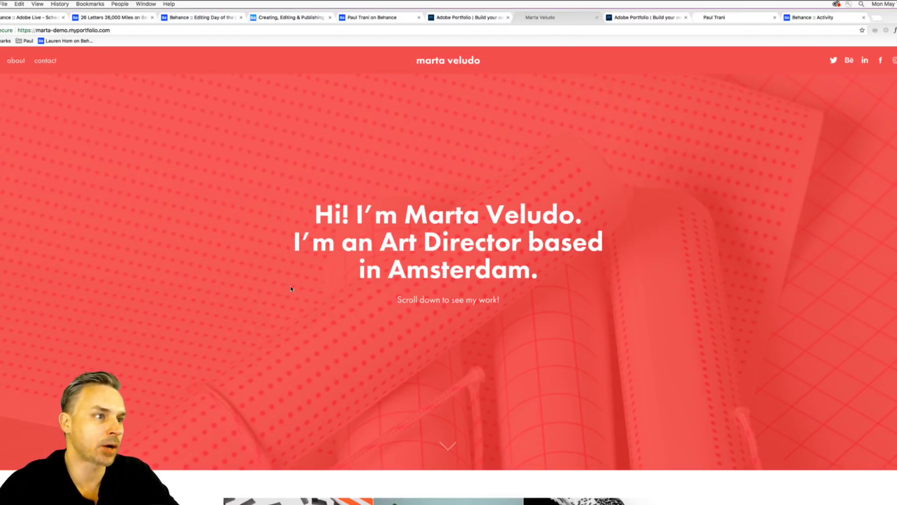
{"action": "scroll", "coordinate": [291, 289], "scroll_direction": "down", "scroll_amount": 3}
{"action": "scroll", "coordinate": [292, 289], "scroll_direction": "down", "scroll_amount": 6}
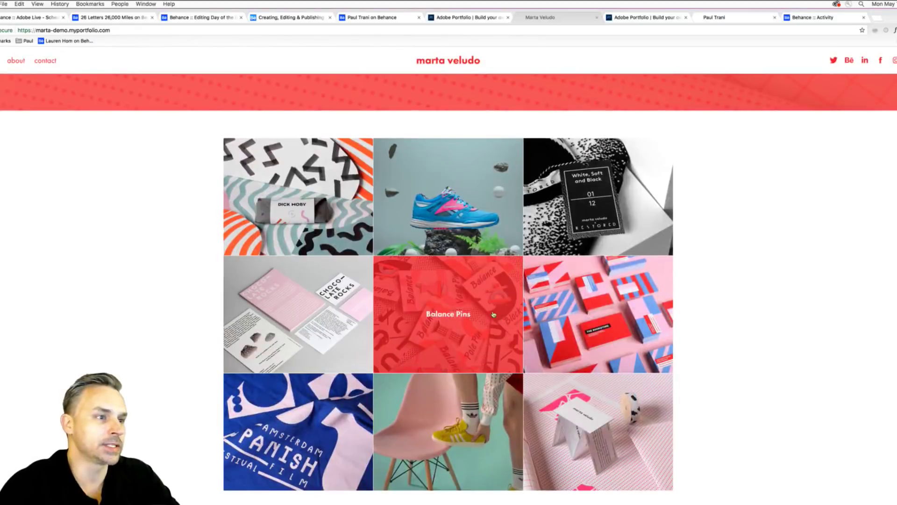
{"action": "scroll", "coordinate": [326, 228], "scroll_direction": "up", "scroll_amount": 5}
{"action": "scroll", "coordinate": [326, 227], "scroll_direction": "down", "scroll_amount": 4}
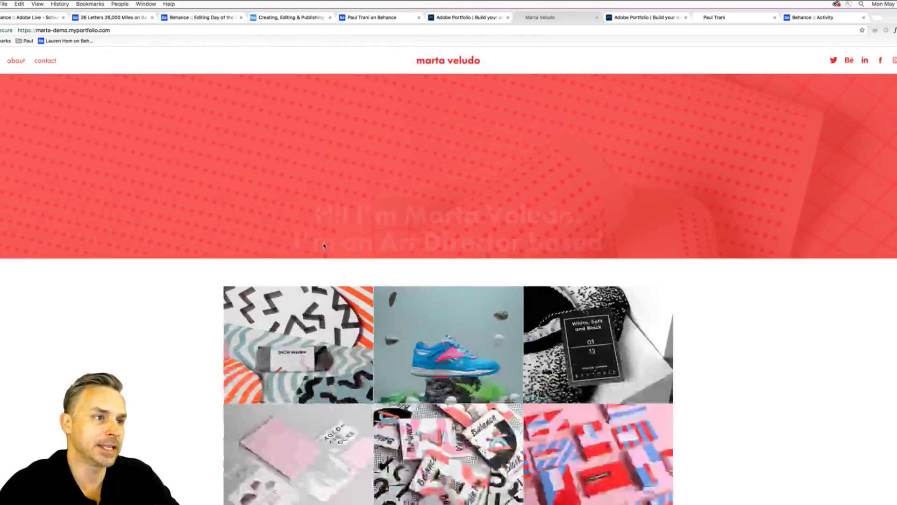
{"action": "scroll", "coordinate": [362, 307], "scroll_direction": "up", "scroll_amount": 8}
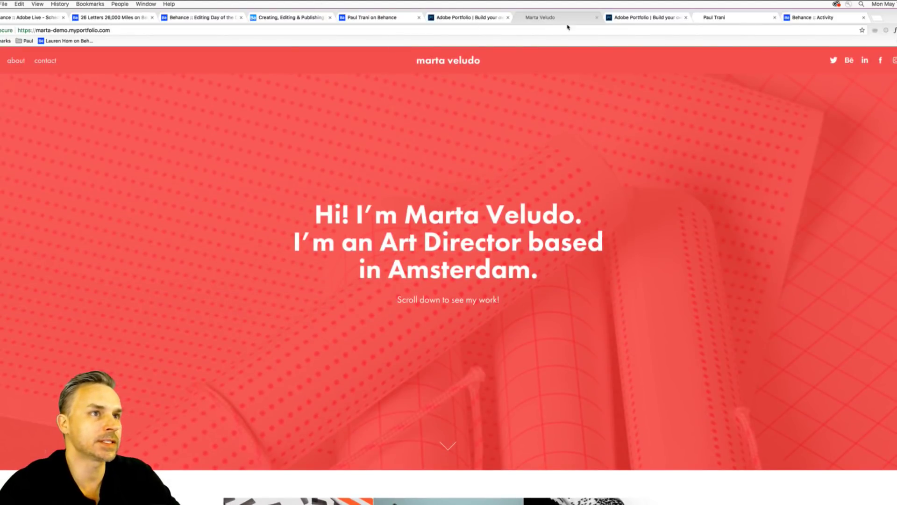
Close the live example, apply the Marta theme to the portfolio and review the resulting gallery page
{"action": "left_click", "coordinate": [597, 18]}
{"action": "left_click", "coordinate": [468, 18]}
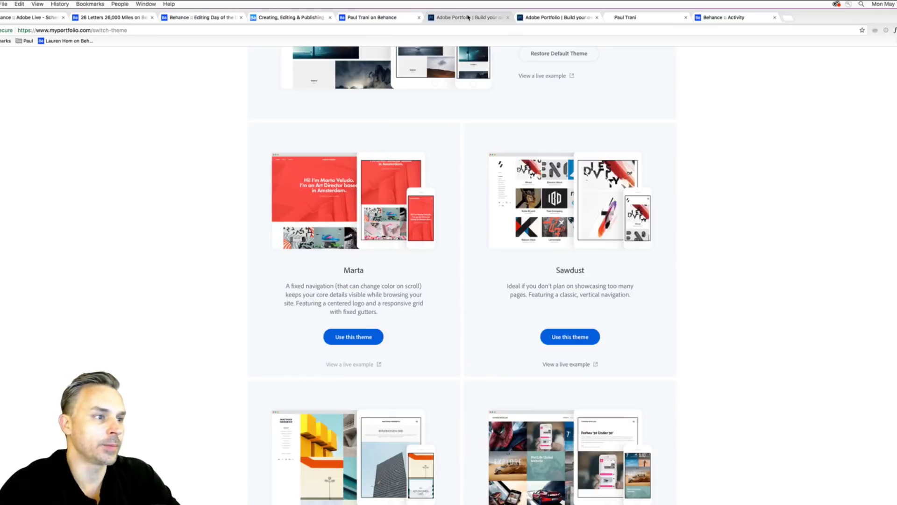
{"action": "left_click", "coordinate": [346, 339]}
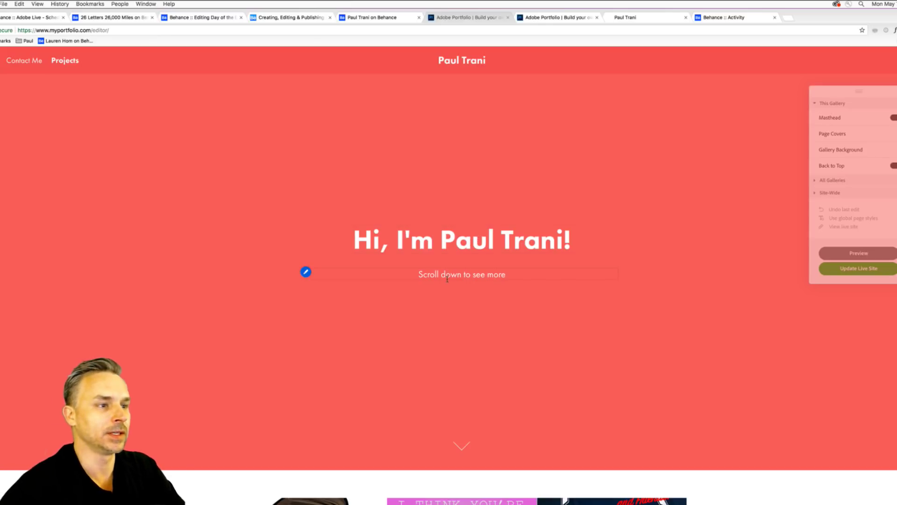
{"action": "scroll", "coordinate": [446, 279], "scroll_direction": "down", "scroll_amount": 3}
{"action": "scroll", "coordinate": [440, 276], "scroll_direction": "up", "scroll_amount": 3}
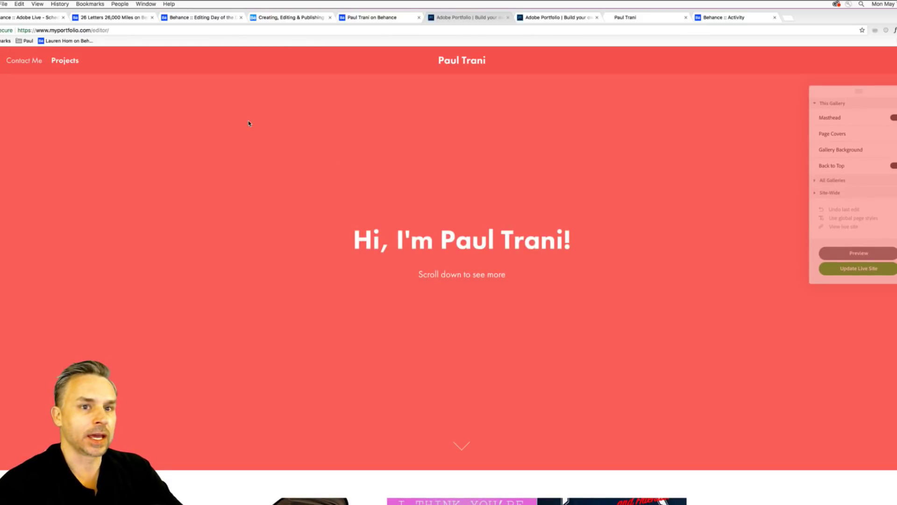
{"action": "scroll", "coordinate": [826, 418], "scroll_direction": "down", "scroll_amount": 5}
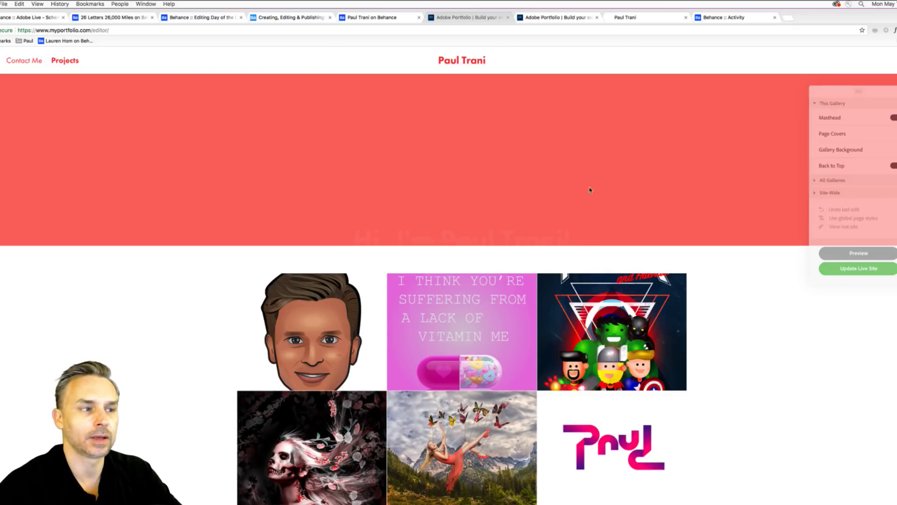
Check the projects on the Behance profile page and return to the portfolio site in the Adobe Portfolio editor
{"action": "left_click", "coordinate": [378, 20]}
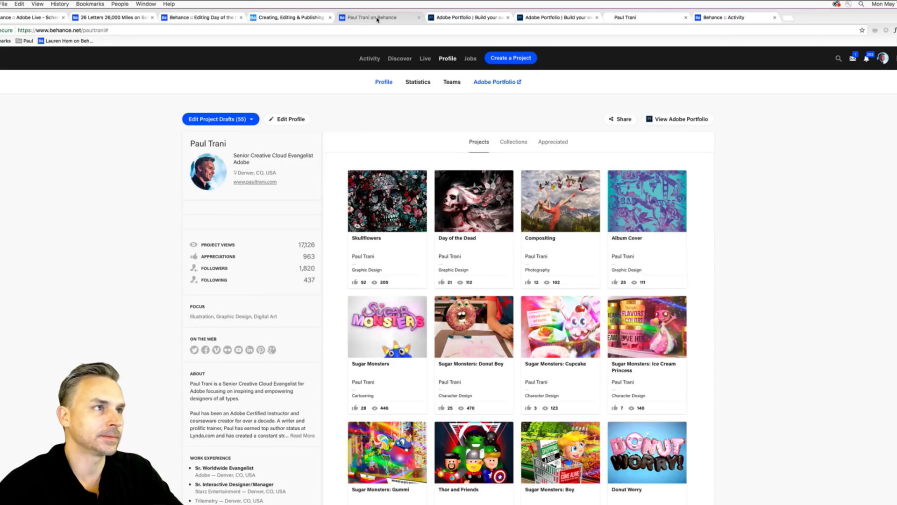
{"action": "left_click", "coordinate": [450, 20]}
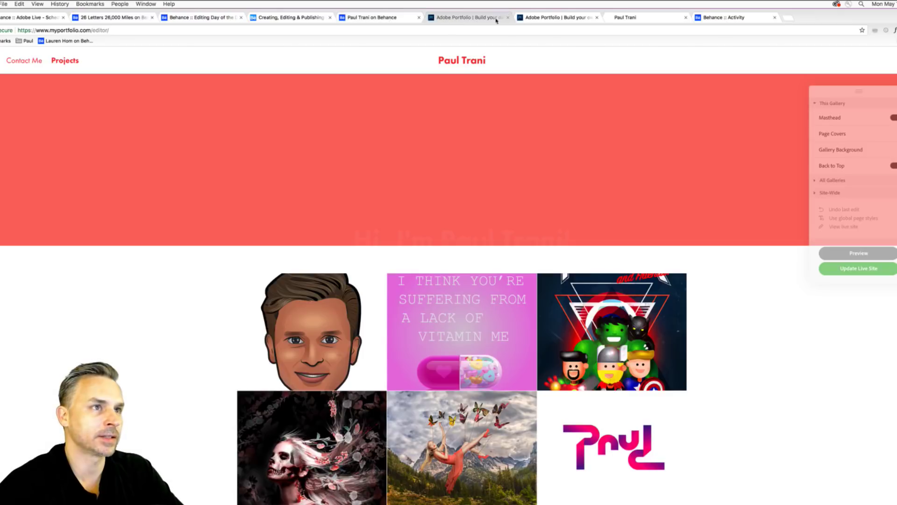
{"action": "left_click", "coordinate": [530, 19]}
{"action": "left_click", "coordinate": [503, 21]}
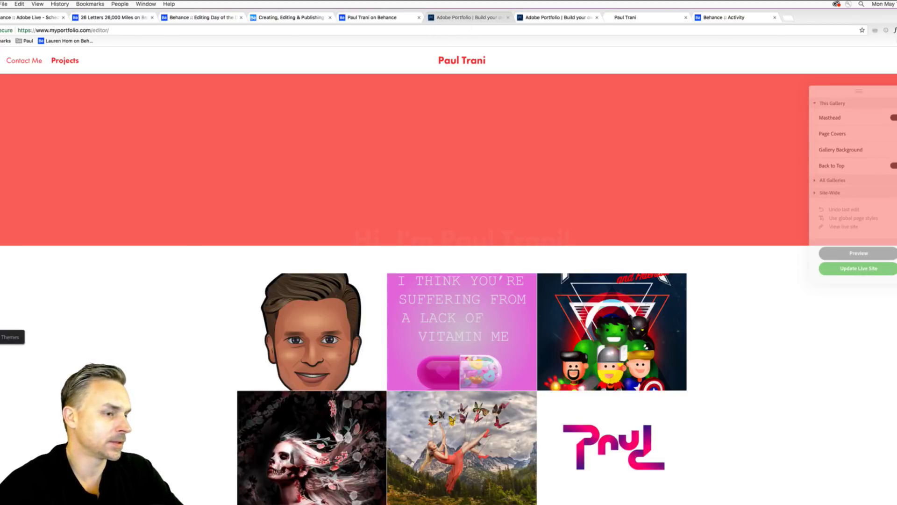
Browse the available portfolio themes and open the live example of the Sawdust theme
{"action": "left_click", "coordinate": [9, 336]}
{"action": "scroll", "coordinate": [327, 303], "scroll_direction": "down", "scroll_amount": 7}
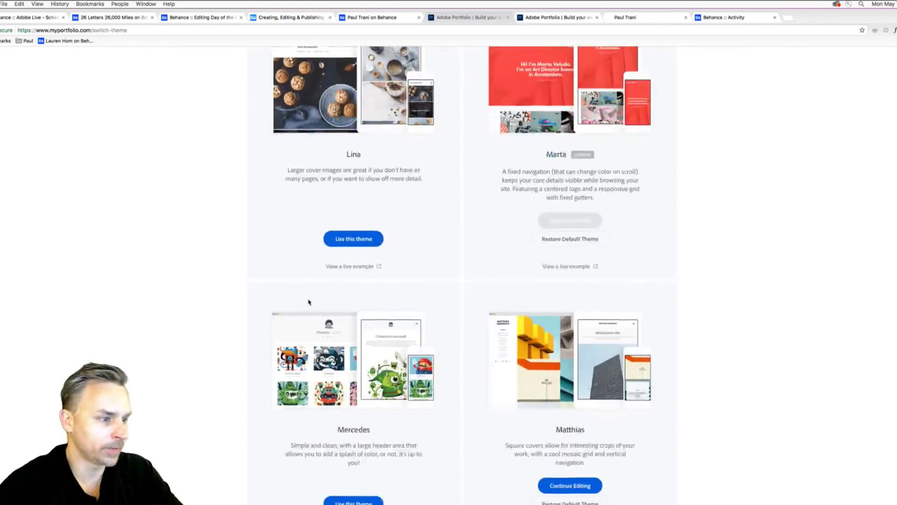
{"action": "scroll", "coordinate": [150, 294], "scroll_direction": "down", "scroll_amount": 3}
{"action": "scroll", "coordinate": [155, 292], "scroll_direction": "down", "scroll_amount": 4}
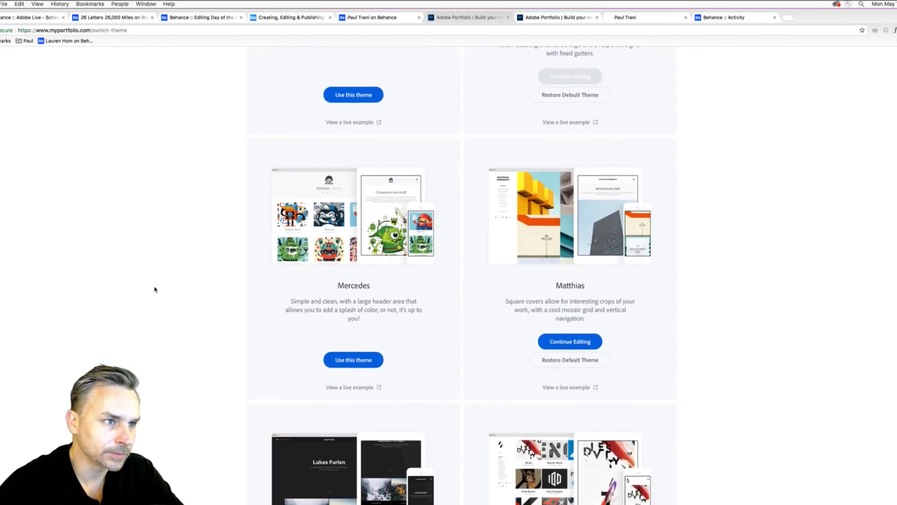
{"action": "scroll", "coordinate": [155, 289], "scroll_direction": "down", "scroll_amount": 3}
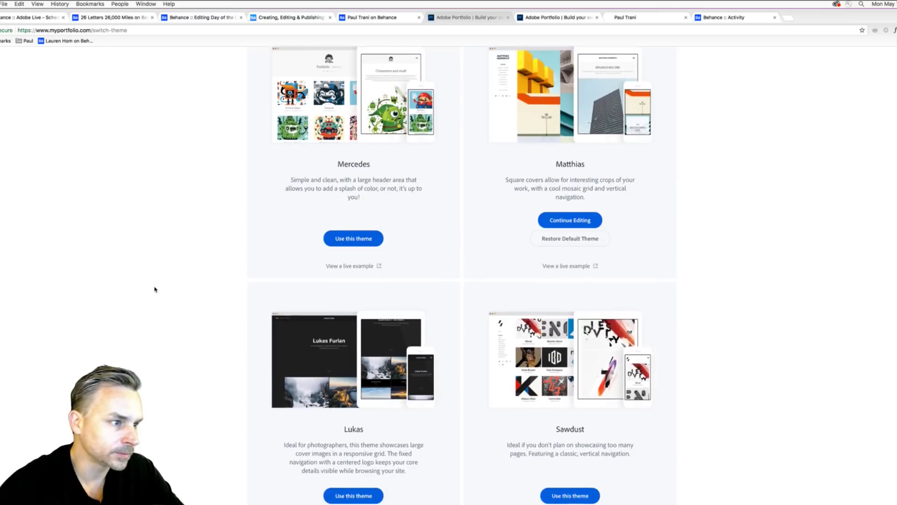
{"action": "scroll", "coordinate": [154, 289], "scroll_direction": "down", "scroll_amount": 1}
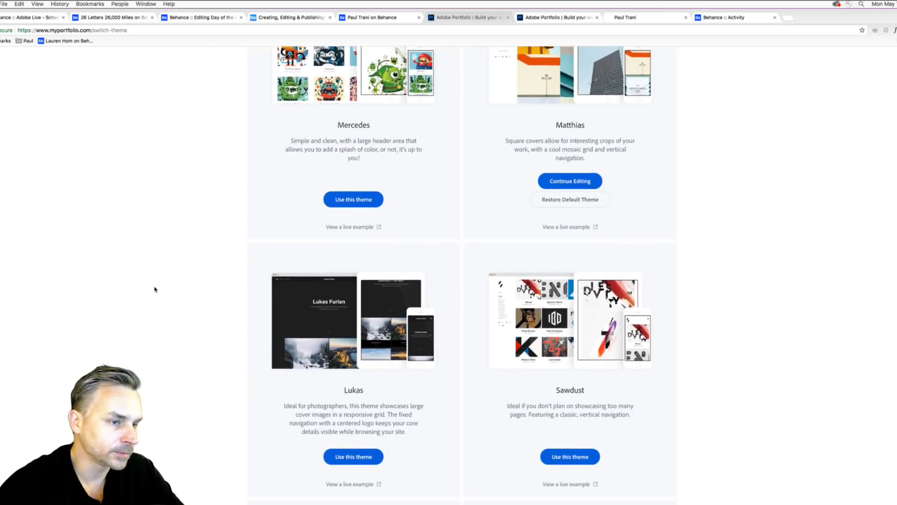
{"action": "left_click", "coordinate": [573, 327]}
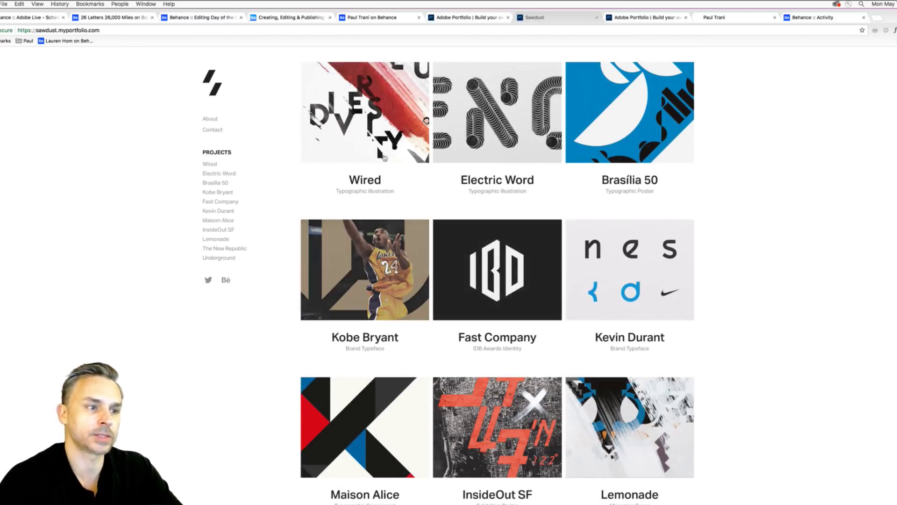
Return to the theme list and apply the Sawdust theme to the portfolio
{"action": "left_click", "coordinate": [473, 18]}
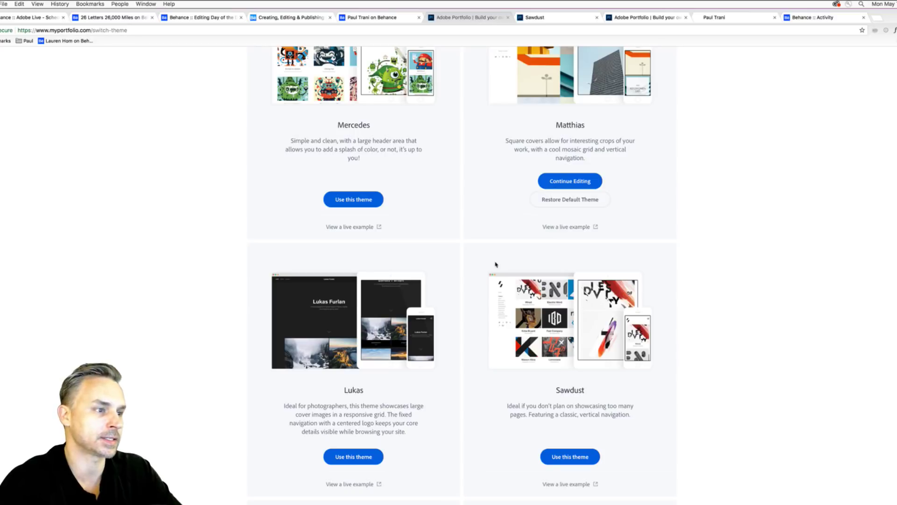
{"action": "left_click", "coordinate": [563, 458]}
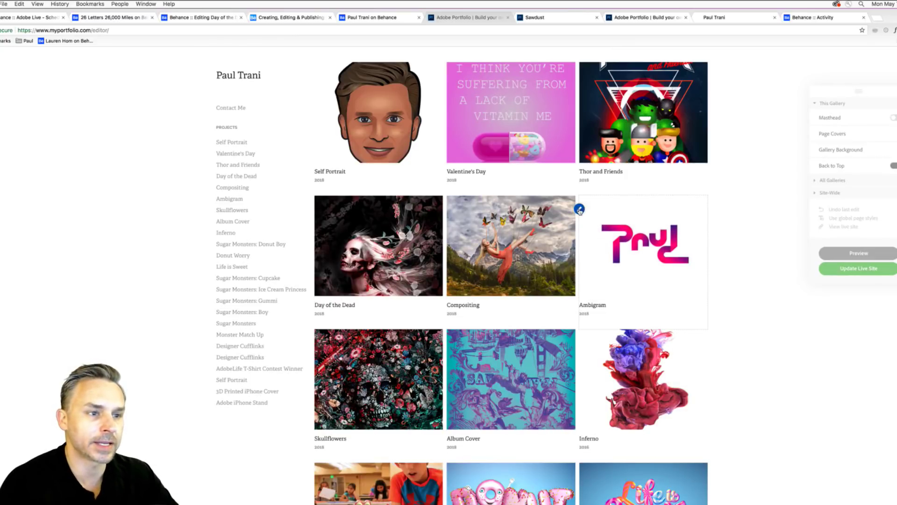
Check the editing options offered for the Ambigram project cover and close them without choosing any
{"action": "left_click", "coordinate": [579, 210]}
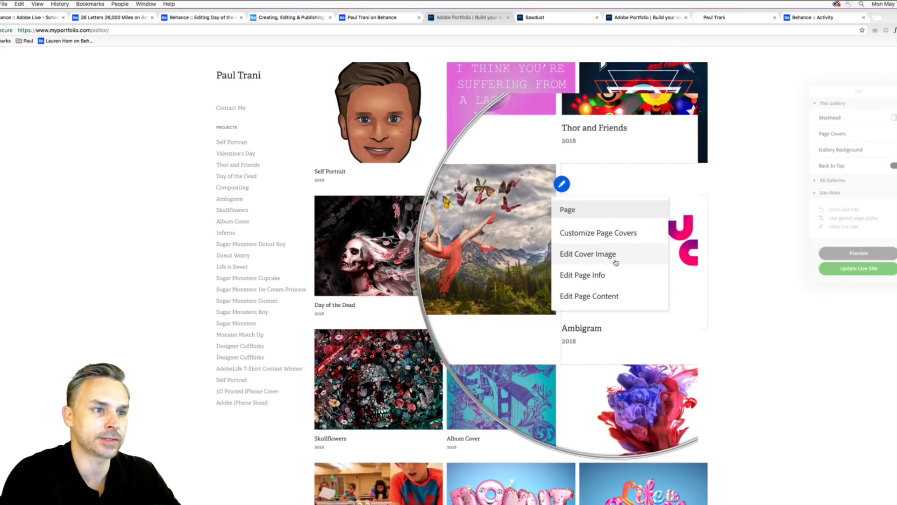
{"action": "left_click", "coordinate": [581, 211]}
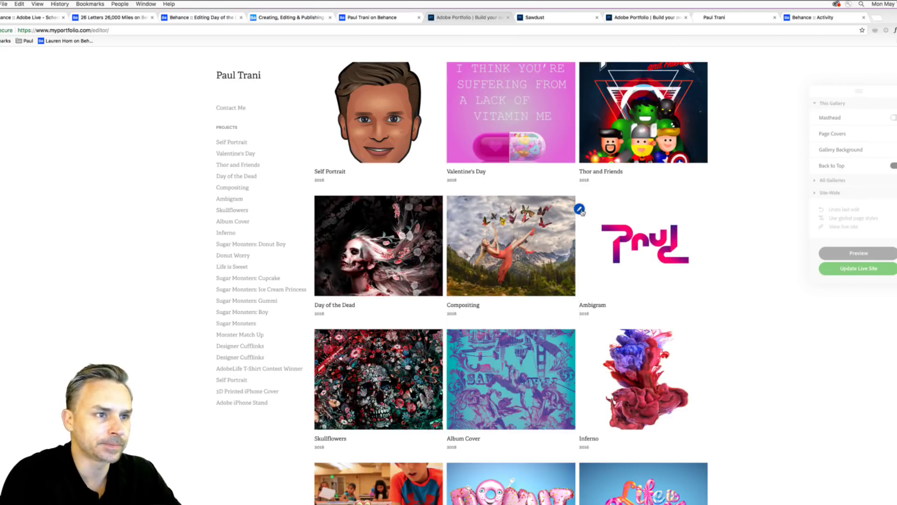
{"action": "left_click", "coordinate": [579, 209]}
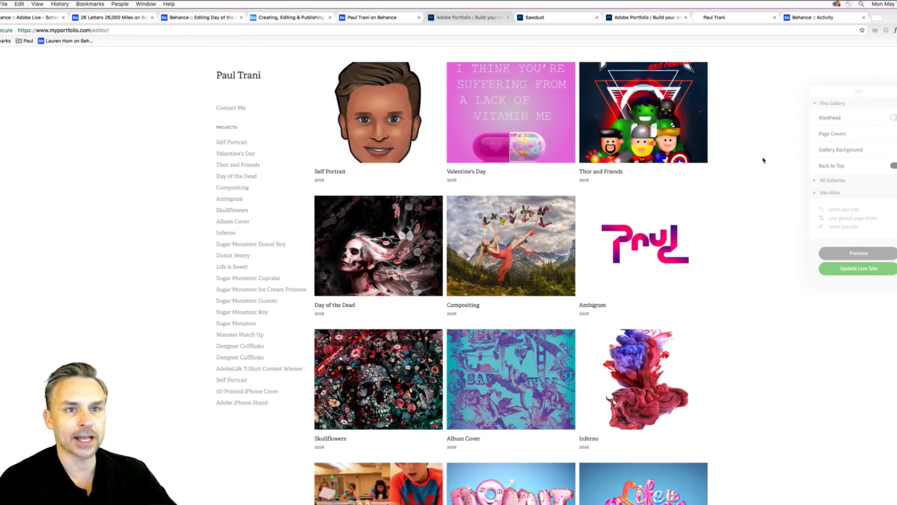
Move the gallery settings panel closer to the project grid and try the masthead on and off
{"action": "left_click_drag", "start_coordinate": [838, 100], "coordinate": [765, 154]}
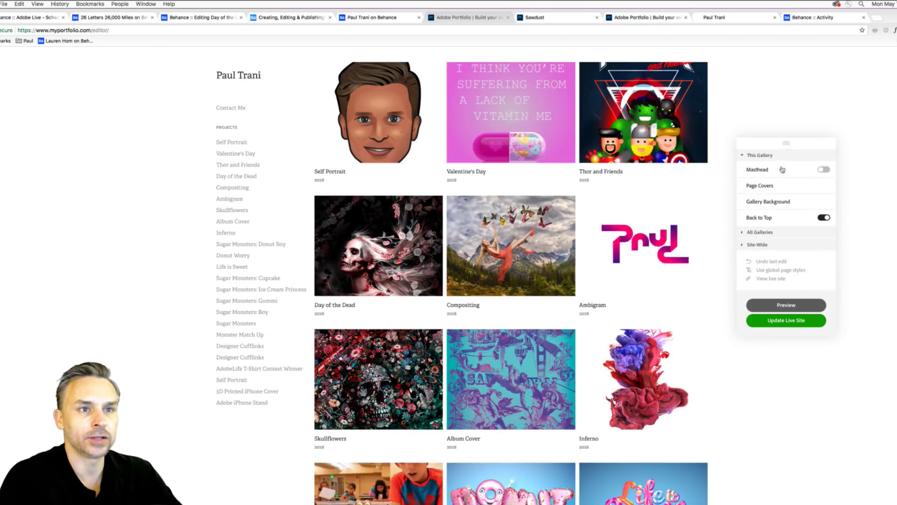
{"action": "left_click", "coordinate": [824, 170]}
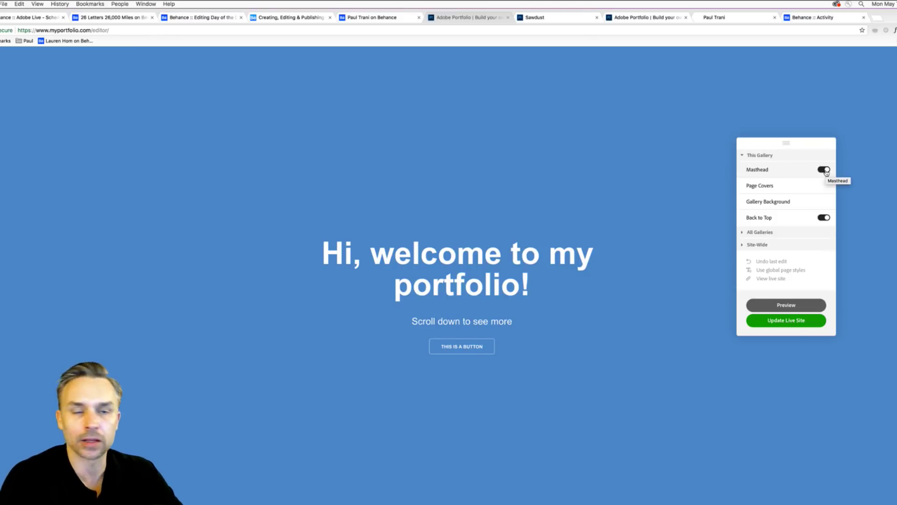
{"action": "left_click", "coordinate": [824, 170]}
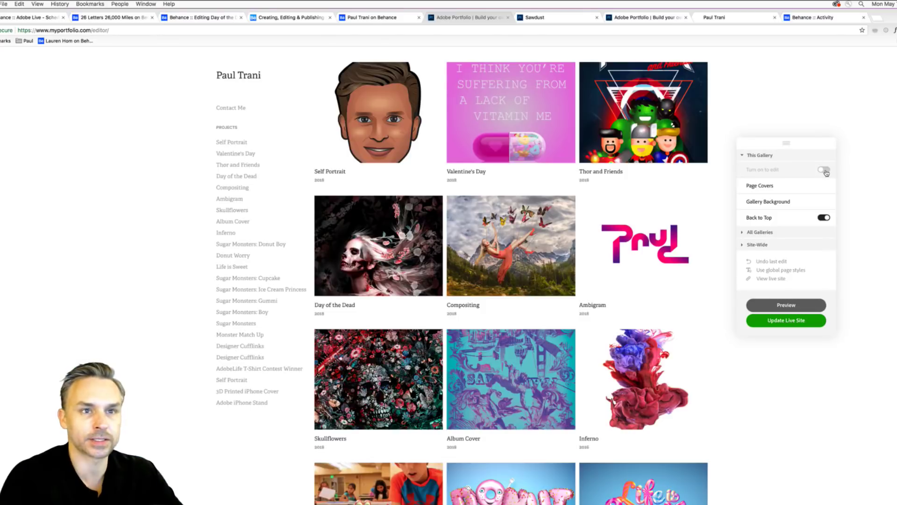
Set the page cover layout of the gallery to 4 columns
{"action": "left_click", "coordinate": [780, 187]}
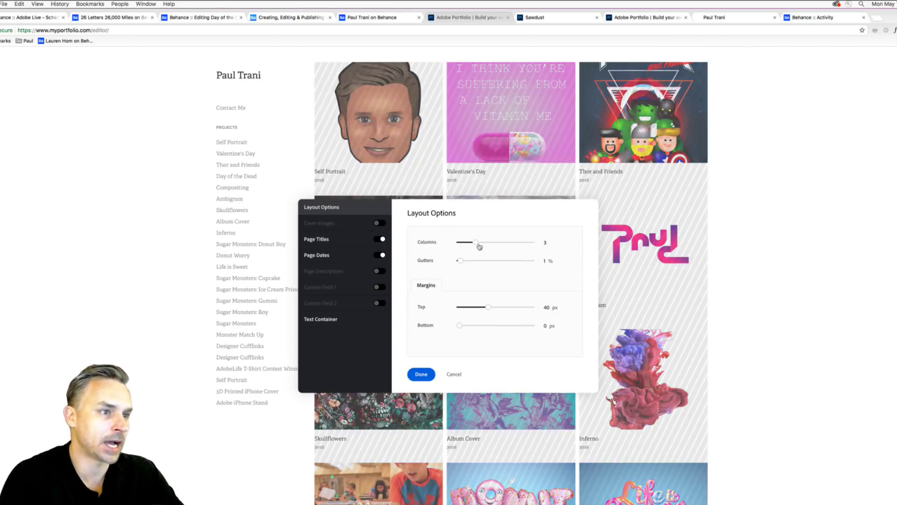
{"action": "mouse_move", "coordinate": [472, 244]}
{"action": "left_mouse_down"}
{"action": "mouse_move", "coordinate": [464, 245]}
{"action": "mouse_move", "coordinate": [486, 246]}
{"action": "left_mouse_up"}
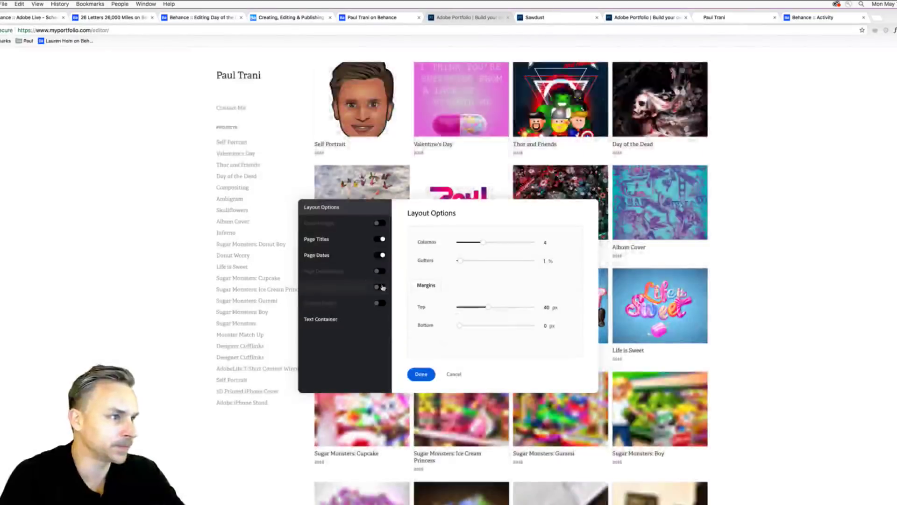
Examine the style settings and the list of fonts available for the page titles
{"action": "left_click", "coordinate": [341, 243]}
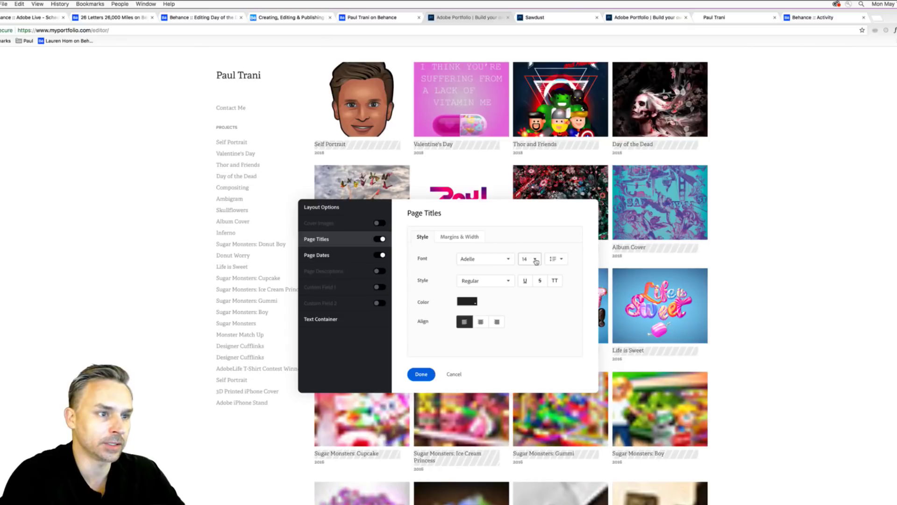
{"action": "left_click", "coordinate": [492, 259]}
{"action": "scroll", "coordinate": [491, 299], "scroll_direction": "down", "scroll_amount": 3}
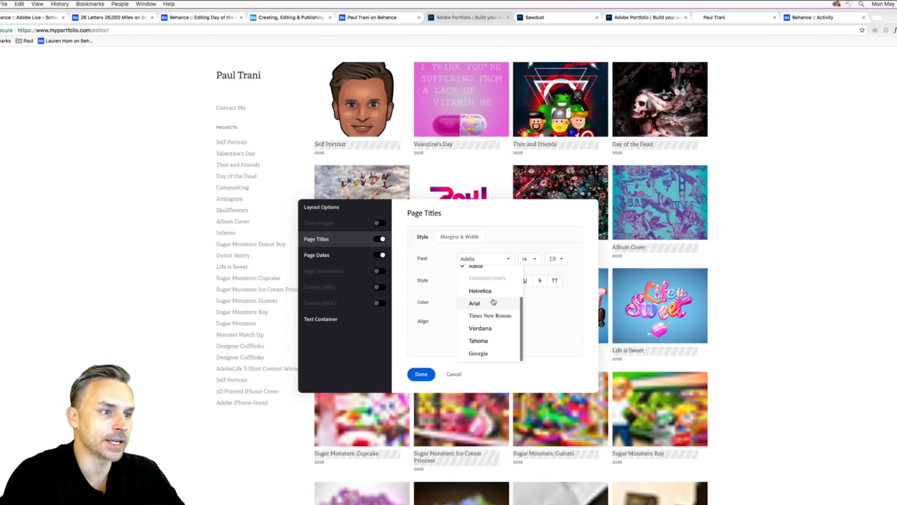
{"action": "scroll", "coordinate": [491, 299], "scroll_direction": "up", "scroll_amount": 3}
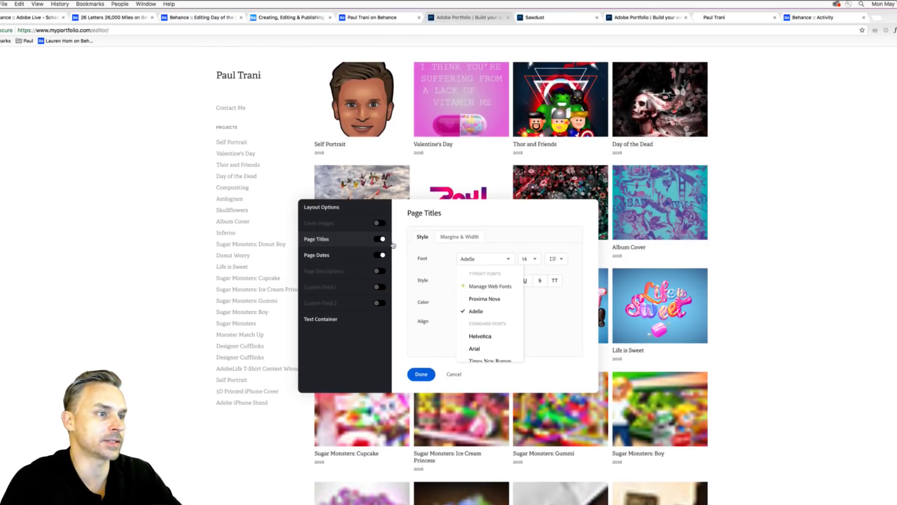
{"action": "left_click", "coordinate": [347, 241]}
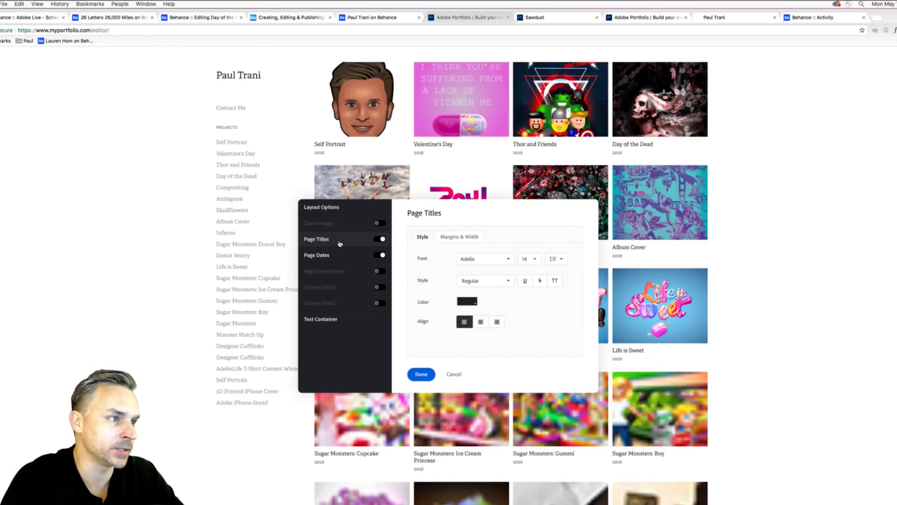
Leave the page cover settings and check the edit control of the site title
{"action": "left_click", "coordinate": [226, 75]}
{"action": "mouse_move", "coordinate": [227, 77]}
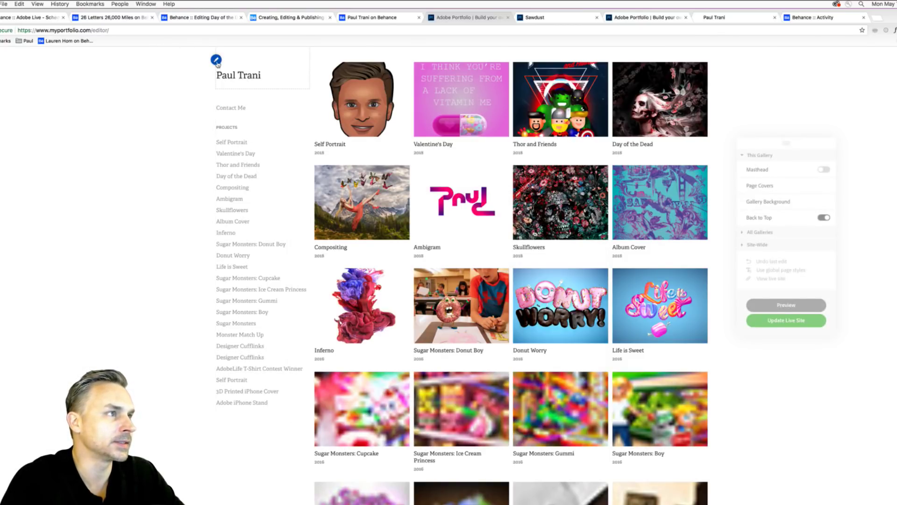
{"action": "left_click", "coordinate": [216, 60]}
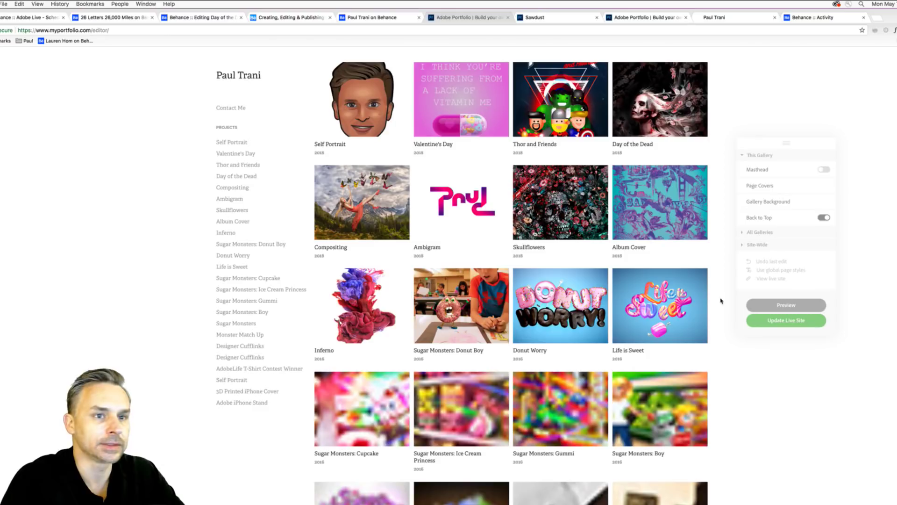
Reopen the page title settings and add the Abolition web font from Typekit
{"action": "left_click", "coordinate": [774, 186]}
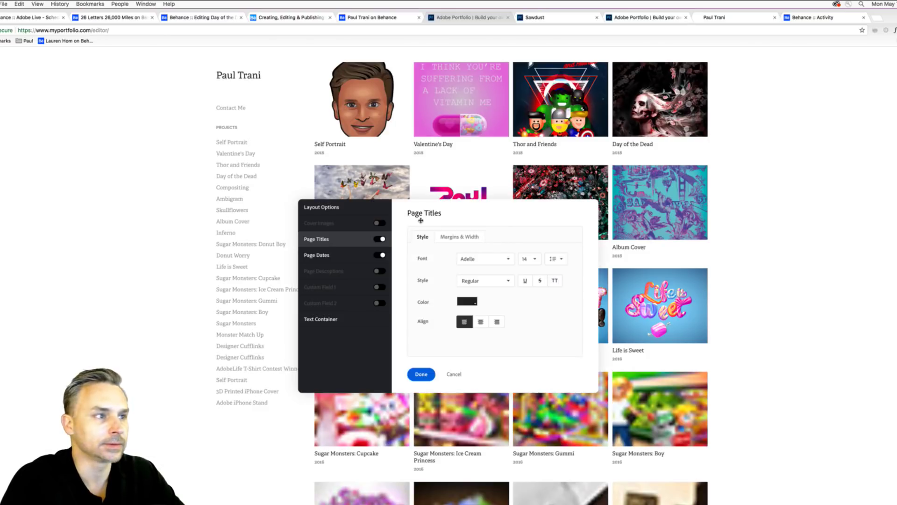
{"action": "left_click", "coordinate": [477, 260]}
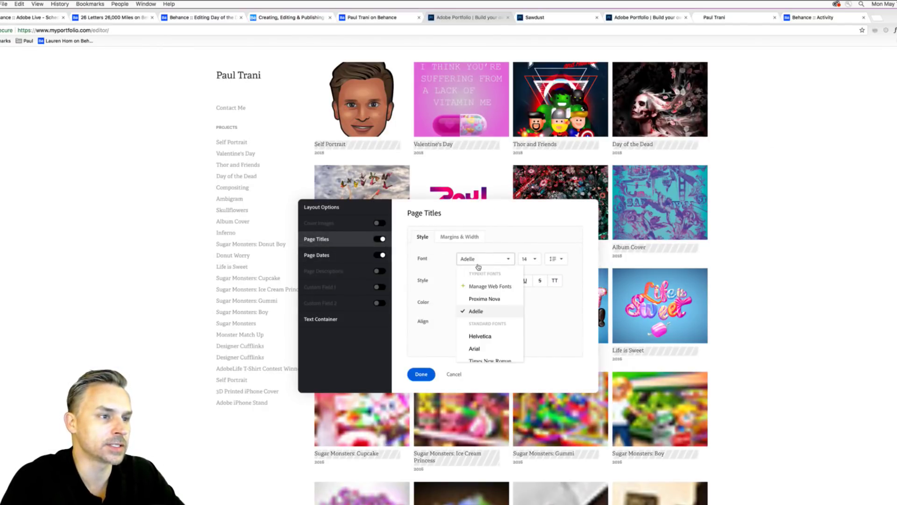
{"action": "left_click", "coordinate": [483, 287]}
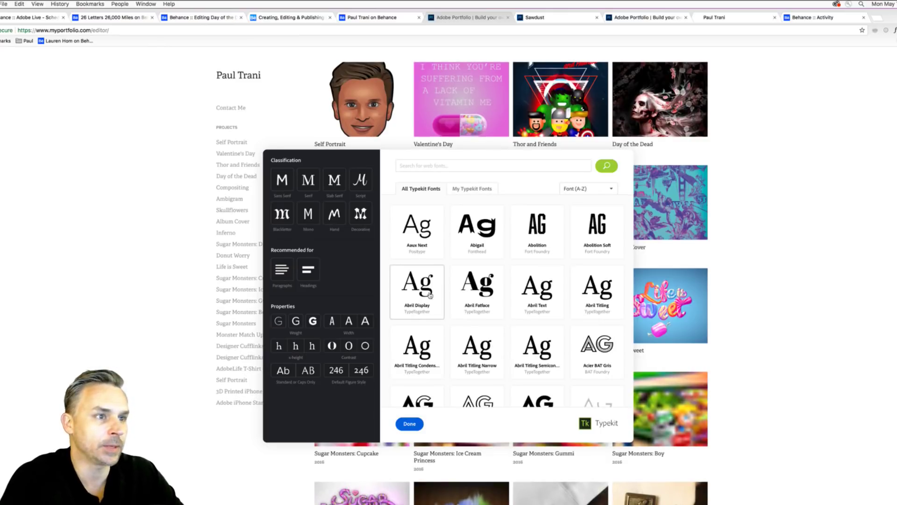
{"action": "left_click", "coordinate": [536, 246]}
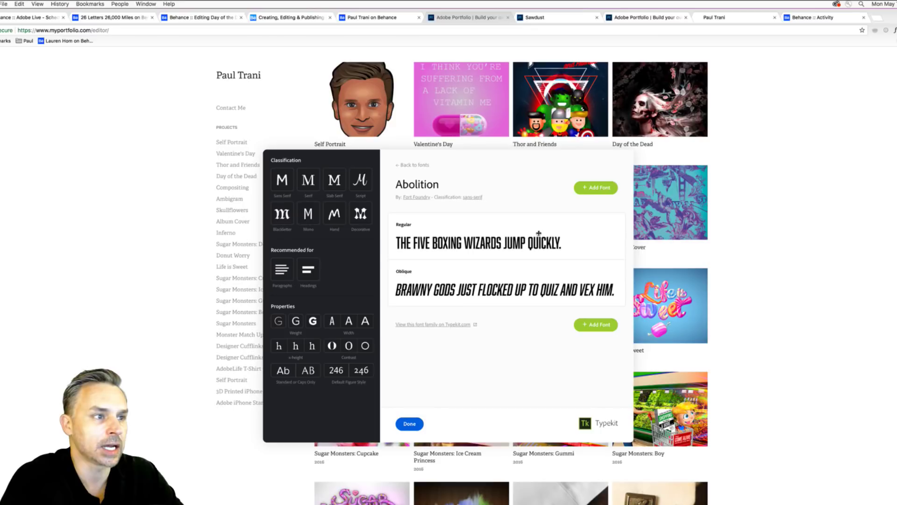
{"action": "left_click", "coordinate": [588, 192]}
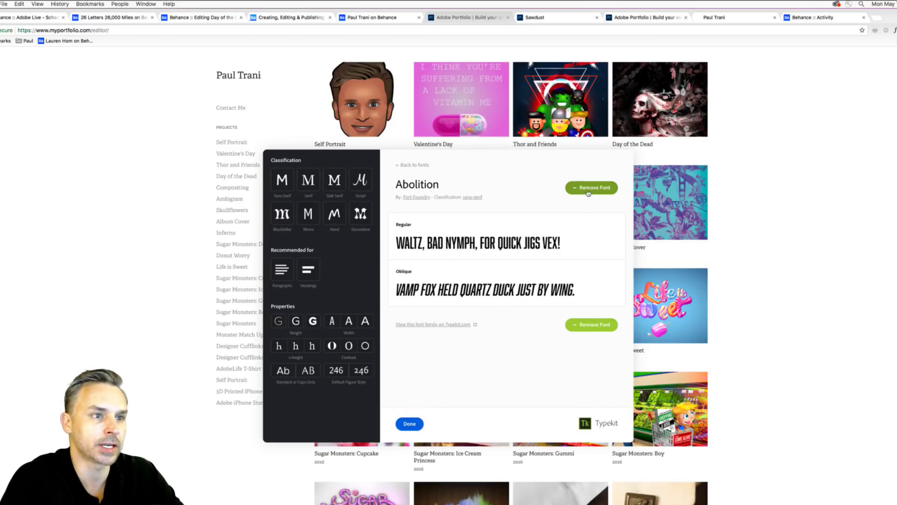
{"action": "left_click", "coordinate": [410, 424]}
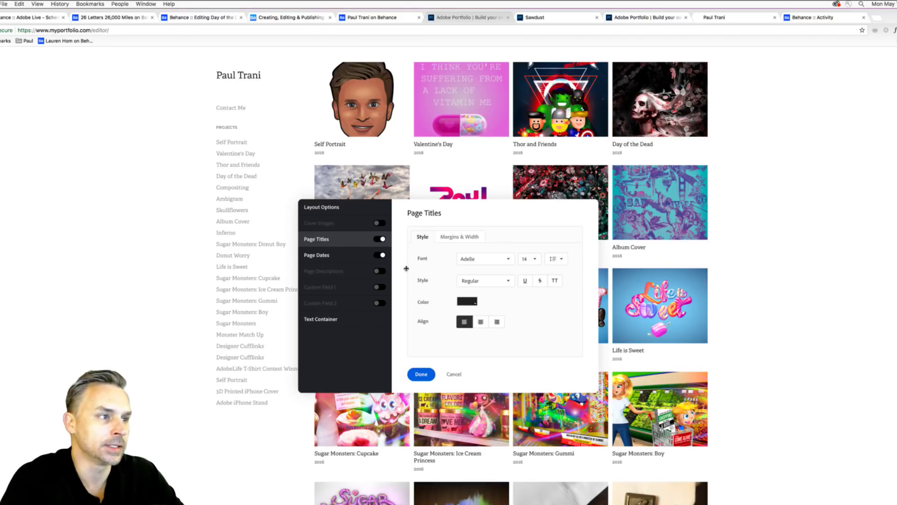
Change the page titles' font to Abolition and check its styles, keeping Regular
{"action": "left_click", "coordinate": [497, 262]}
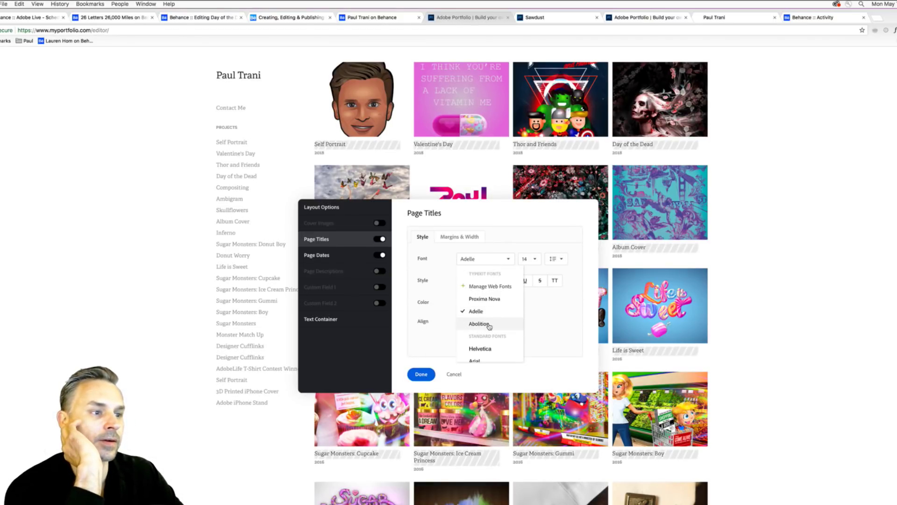
{"action": "left_click", "coordinate": [488, 324]}
{"action": "left_click", "coordinate": [497, 281]}
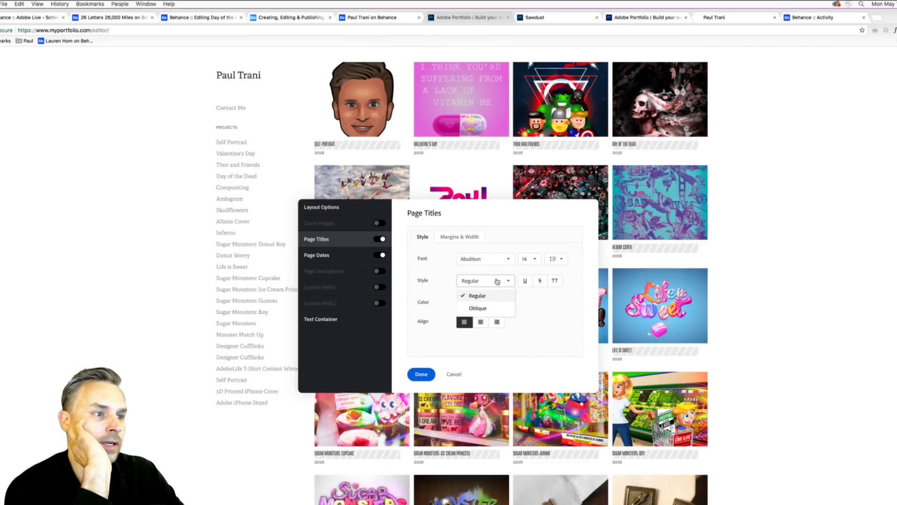
{"action": "left_click", "coordinate": [560, 323]}
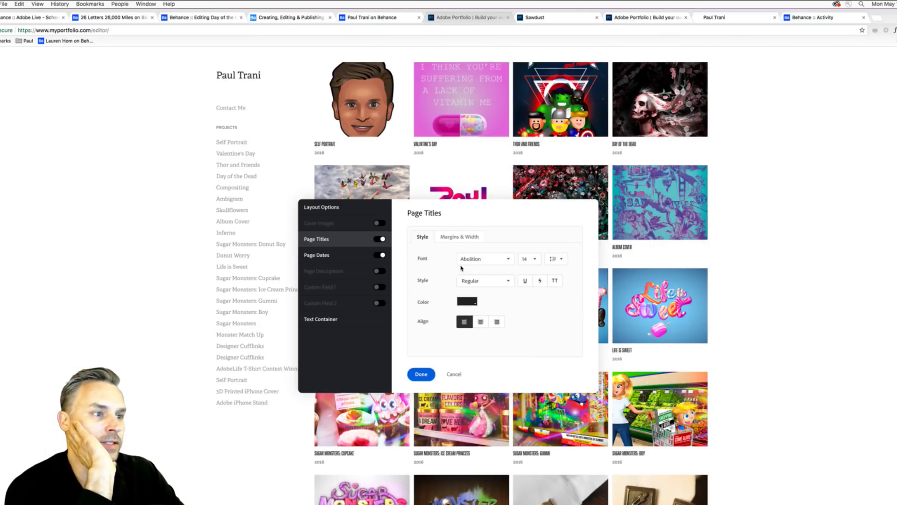
Try font size 17 on the page titles, settle on 20 and review the titles across the gallery
{"action": "left_click", "coordinate": [529, 259]}
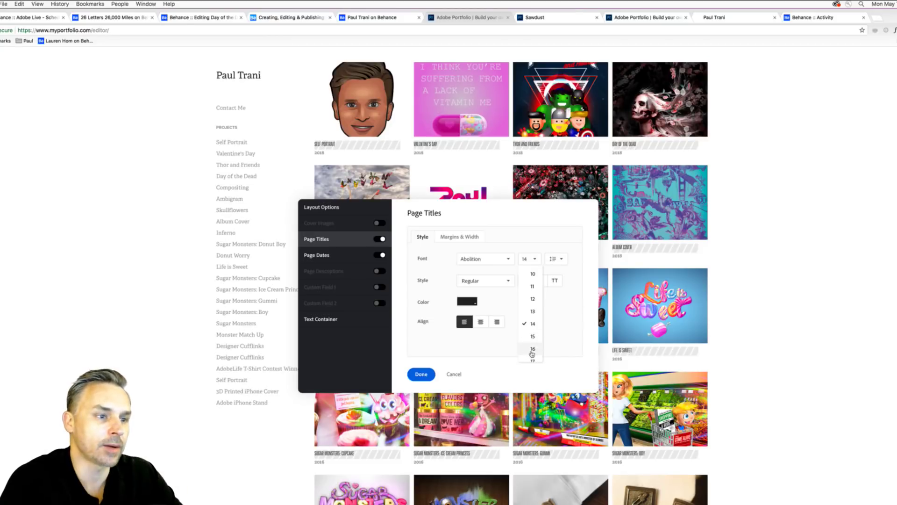
{"action": "left_click", "coordinate": [531, 332]}
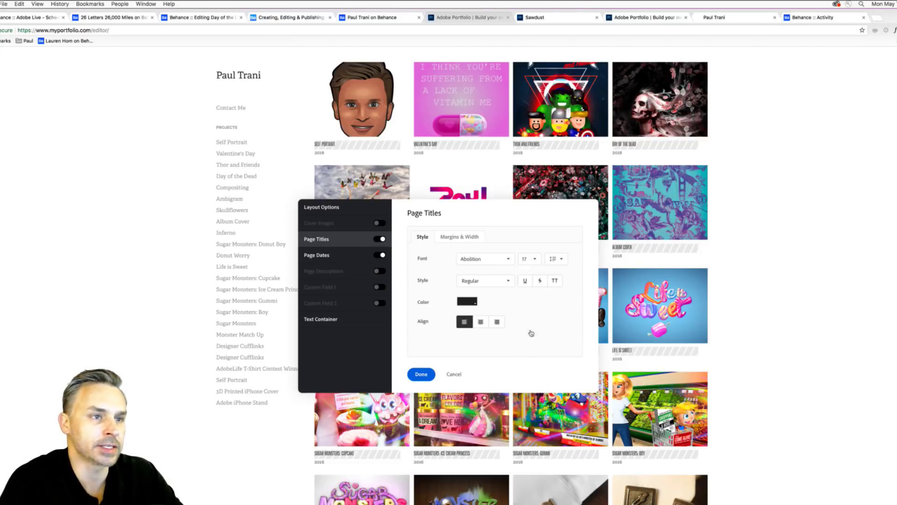
{"action": "left_click", "coordinate": [530, 259]}
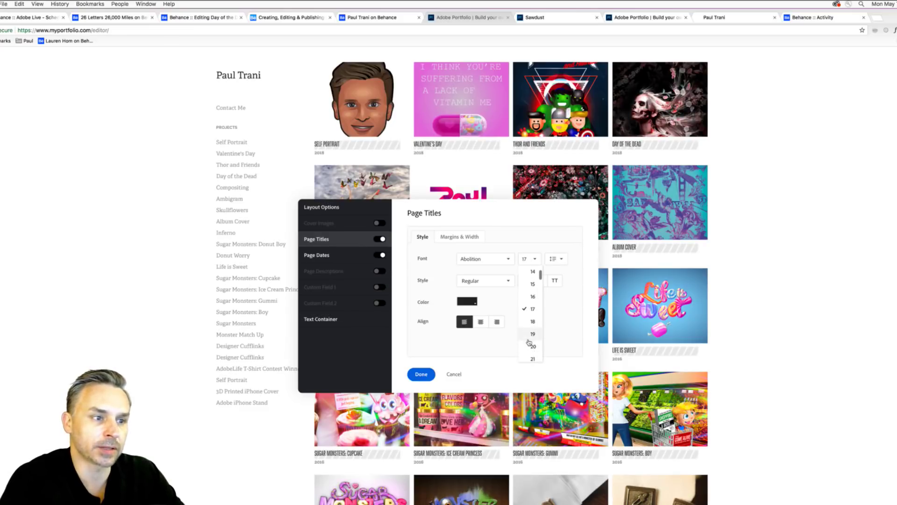
{"action": "left_click", "coordinate": [531, 348]}
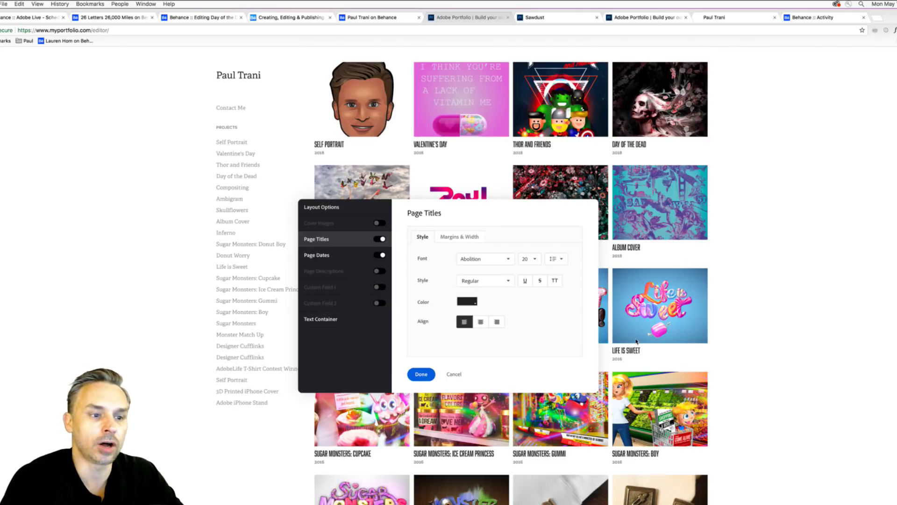
{"action": "scroll", "coordinate": [636, 340], "scroll_direction": "down", "scroll_amount": 3}
{"action": "scroll", "coordinate": [636, 341], "scroll_direction": "up", "scroll_amount": 3}
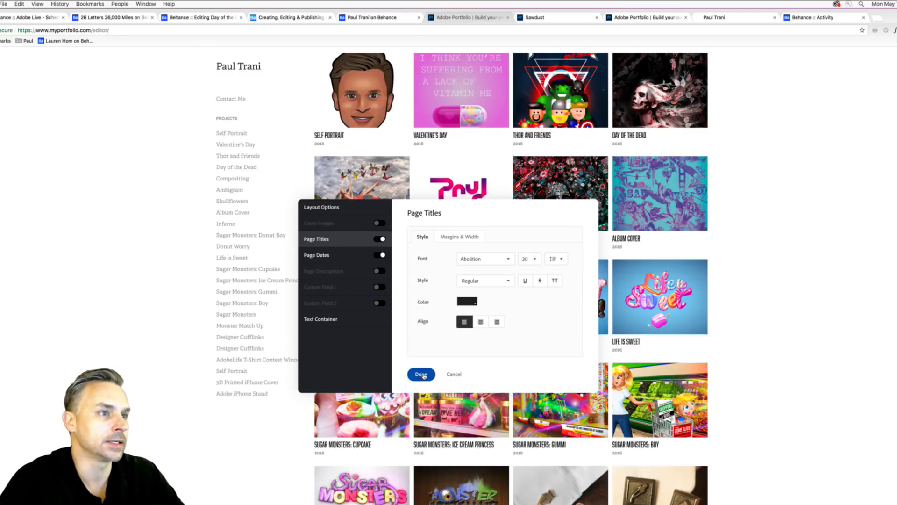
Lighten the page titles' color to the gray 848484 and apply the page title settings
{"action": "left_click", "coordinate": [468, 301]}
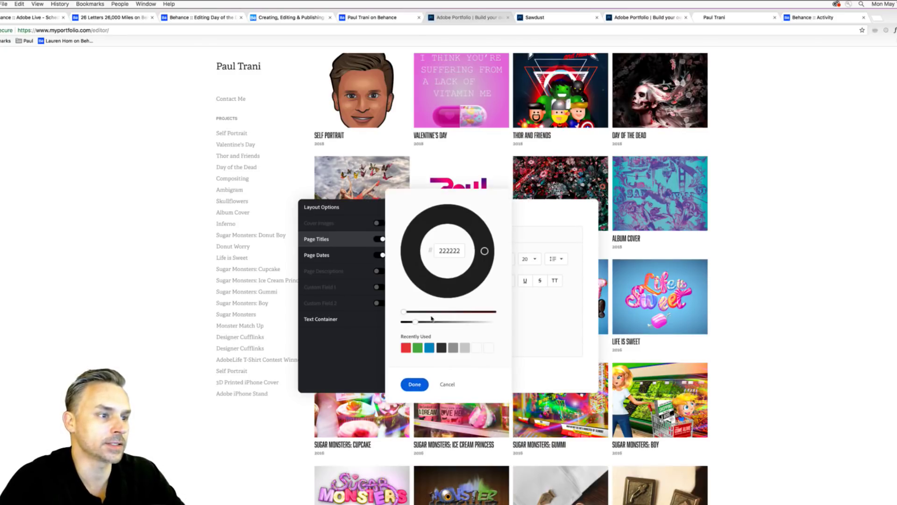
{"action": "left_click_drag", "start_coordinate": [412, 322], "coordinate": [450, 321]}
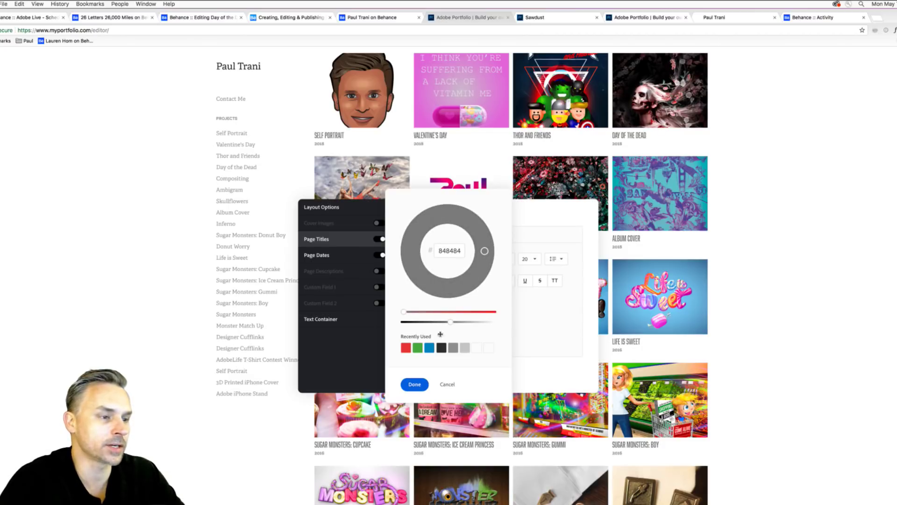
{"action": "left_click", "coordinate": [414, 385]}
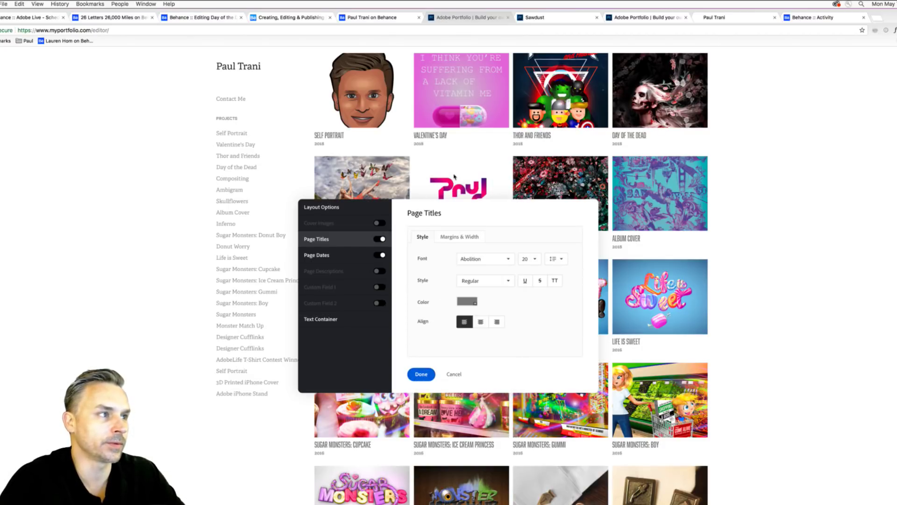
{"action": "left_click", "coordinate": [421, 373]}
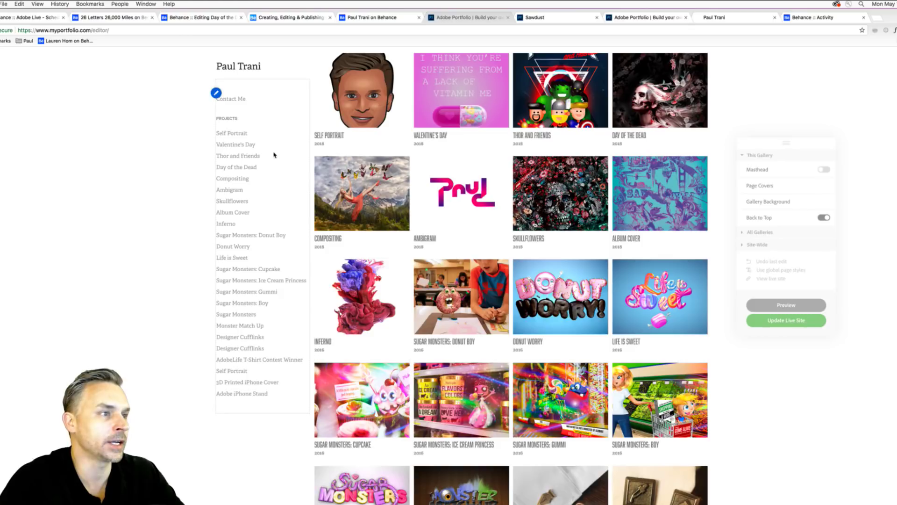
Include a background color for the gallery, set it to the dark gray 303030 and apply the gallery background
{"action": "left_click", "coordinate": [789, 202]}
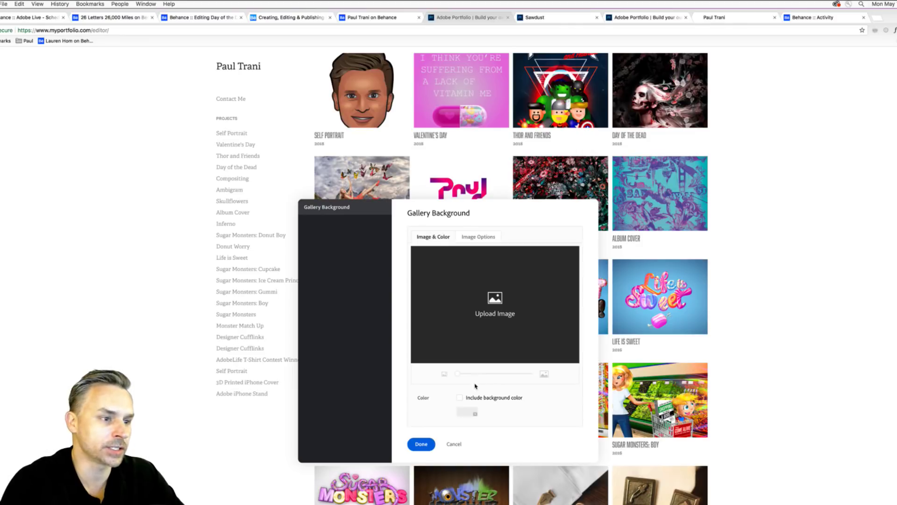
{"action": "left_click", "coordinate": [459, 398]}
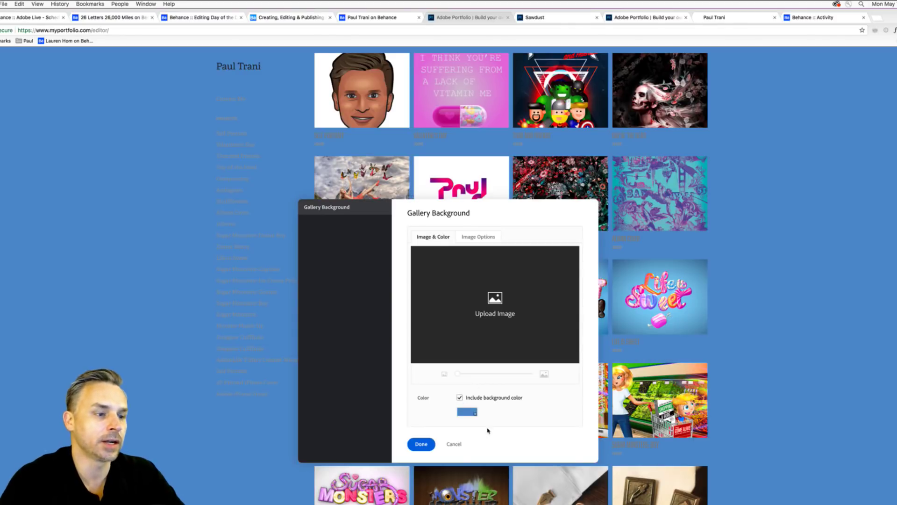
{"action": "left_click", "coordinate": [470, 412]}
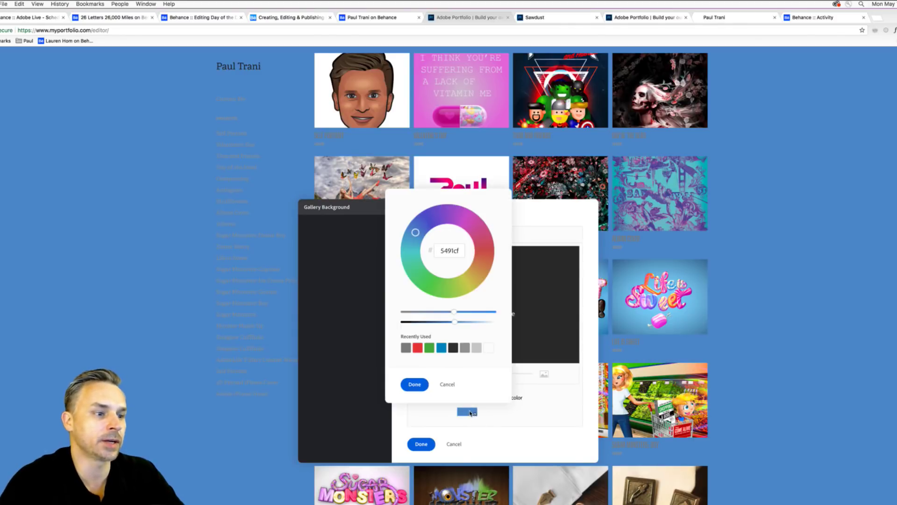
{"action": "left_click", "coordinate": [452, 350]}
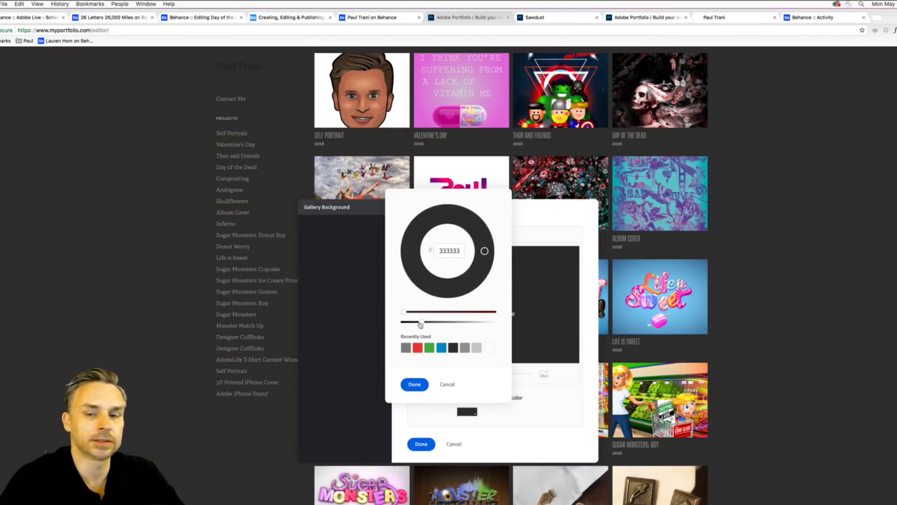
{"action": "left_click_drag", "start_coordinate": [421, 323], "coordinate": [421, 323]}
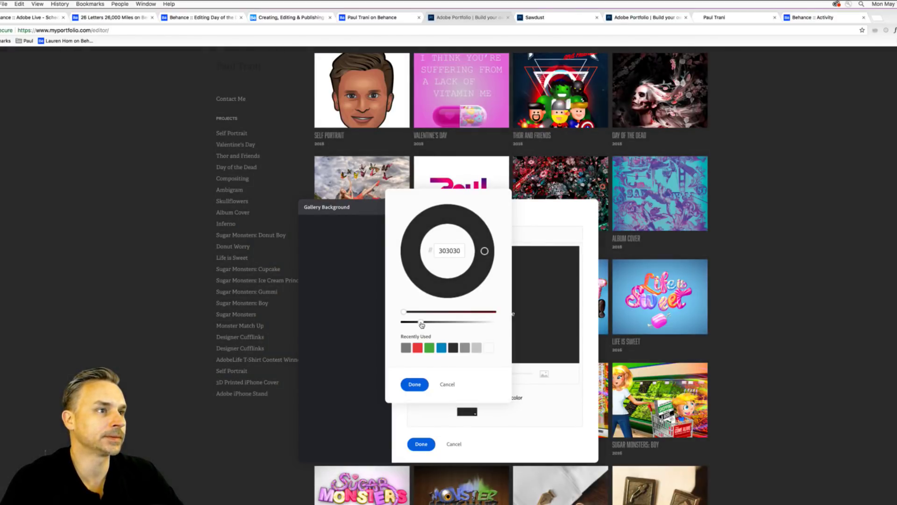
{"action": "left_click", "coordinate": [411, 384]}
{"action": "left_click", "coordinate": [420, 444]}
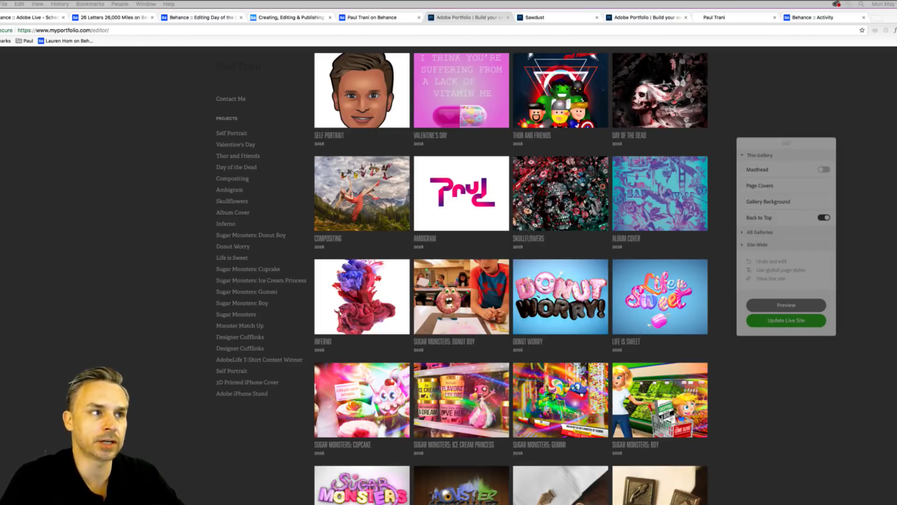
{"action": "left_click", "coordinate": [154, 118]}
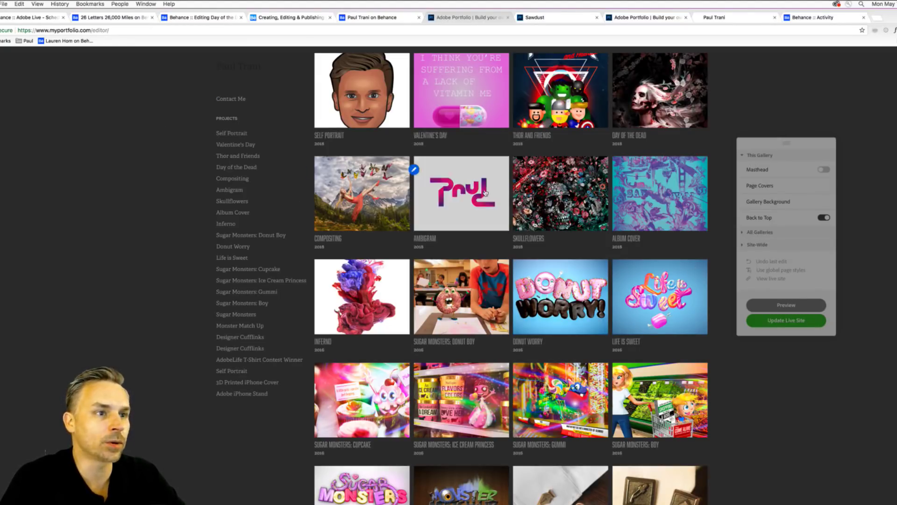
Check the page cover customization options from the AdobeLife T-Shirt Contest Winner page and close them
{"action": "scroll", "coordinate": [485, 281], "scroll_direction": "down", "scroll_amount": 10}
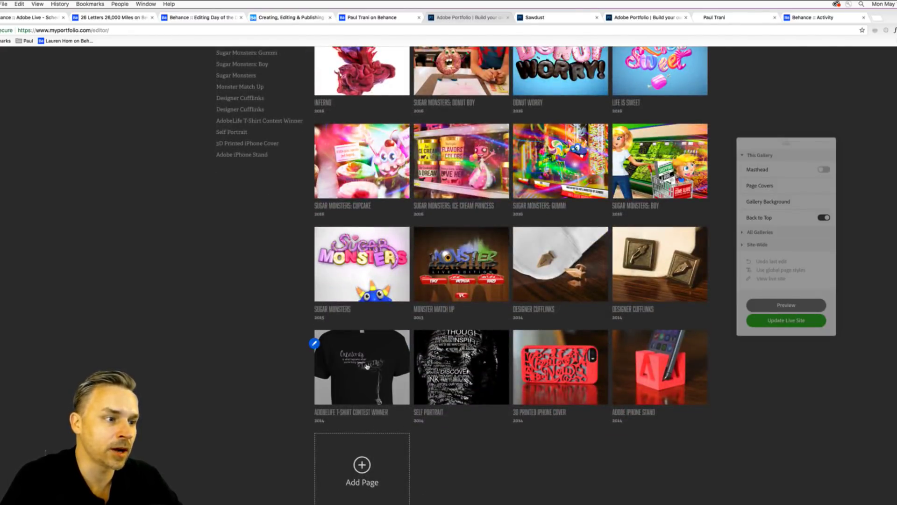
{"action": "left_click", "coordinate": [315, 343]}
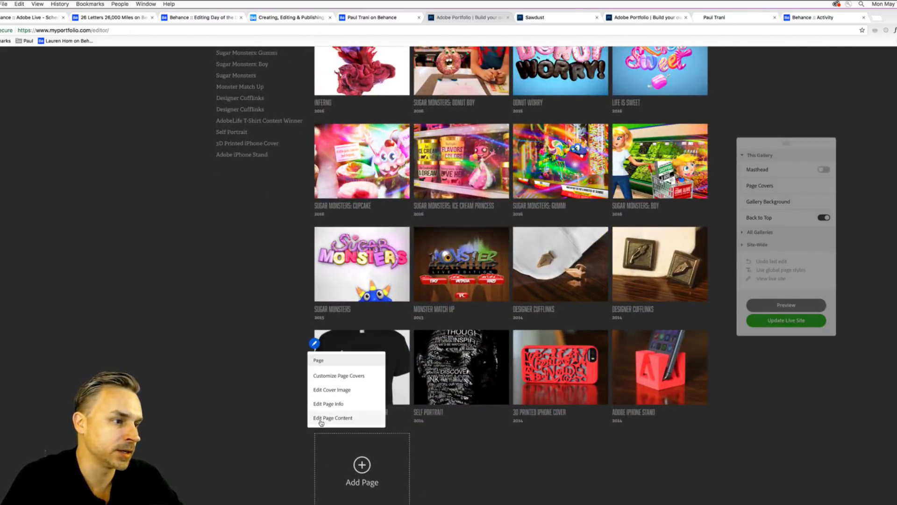
{"action": "left_click", "coordinate": [320, 378]}
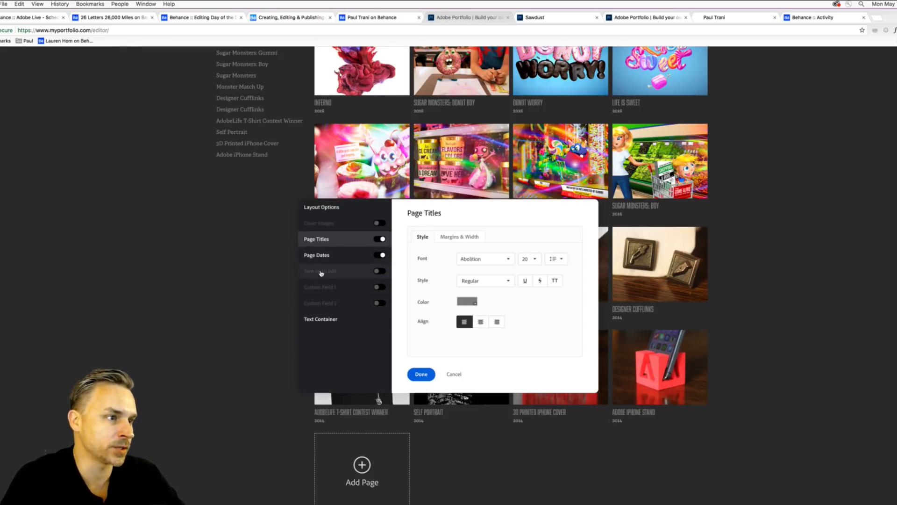
{"action": "left_click", "coordinate": [416, 374]}
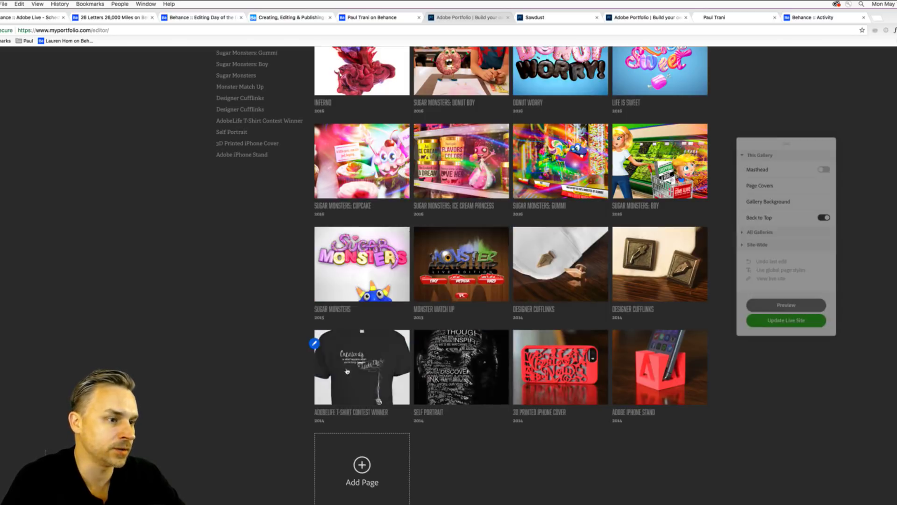
Enlarge the cover image of the AdobeLife T-Shirt Contest Winner page to the maximum scale and apply it
{"action": "left_click", "coordinate": [315, 344]}
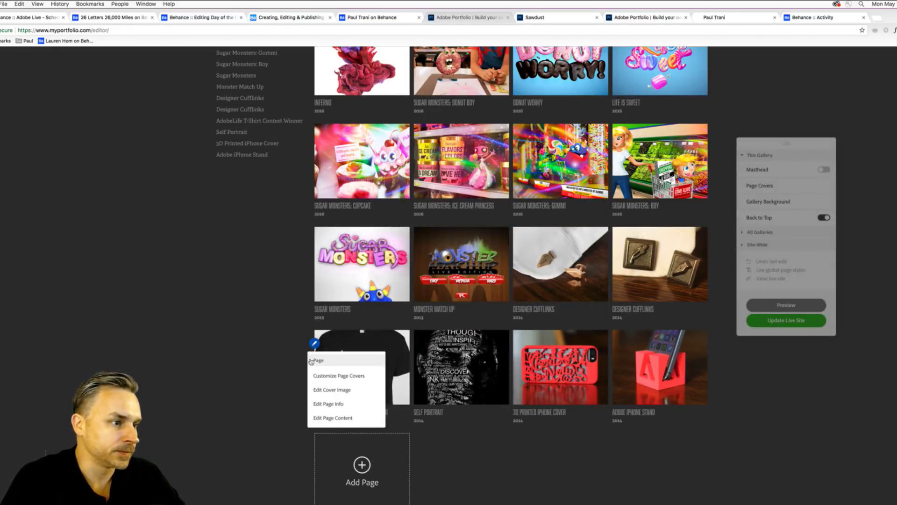
{"action": "left_click", "coordinate": [317, 390]}
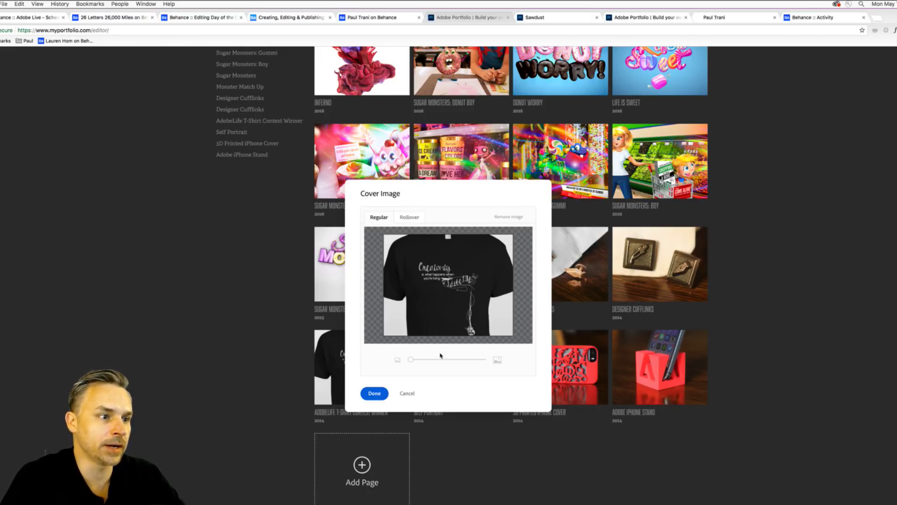
{"action": "left_click_drag", "start_coordinate": [411, 360], "coordinate": [482, 360]}
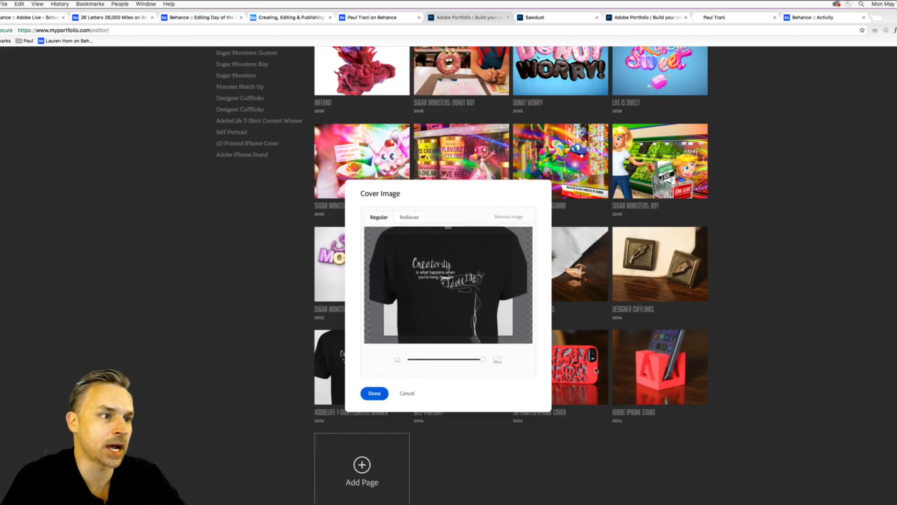
{"action": "left_click", "coordinate": [369, 393]}
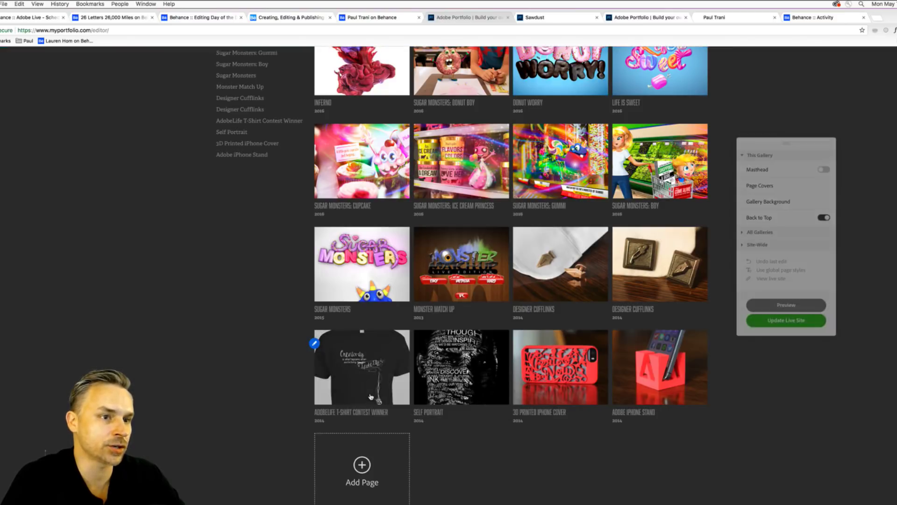
Add the keyword Adobe Illustrator to the AdobeLife T-Shirt Contest Winner page info and highlight part of its description
{"action": "left_click", "coordinate": [314, 343]}
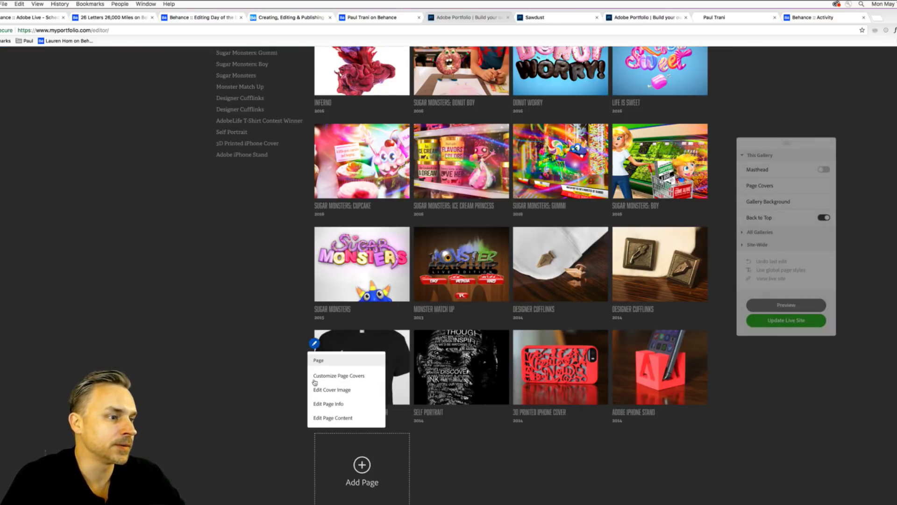
{"action": "left_click", "coordinate": [319, 405]}
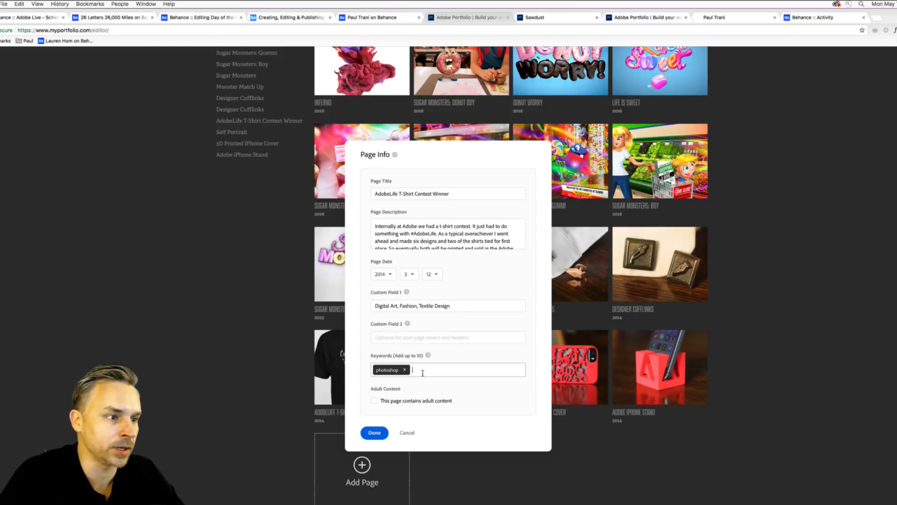
{"action": "type", "text": "Adobe Illustrator"}
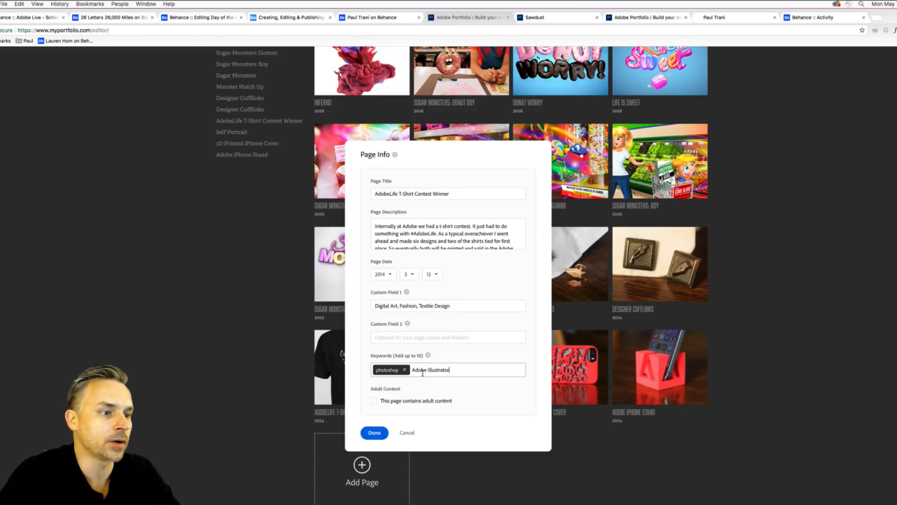
{"action": "key", "text": "Return"}
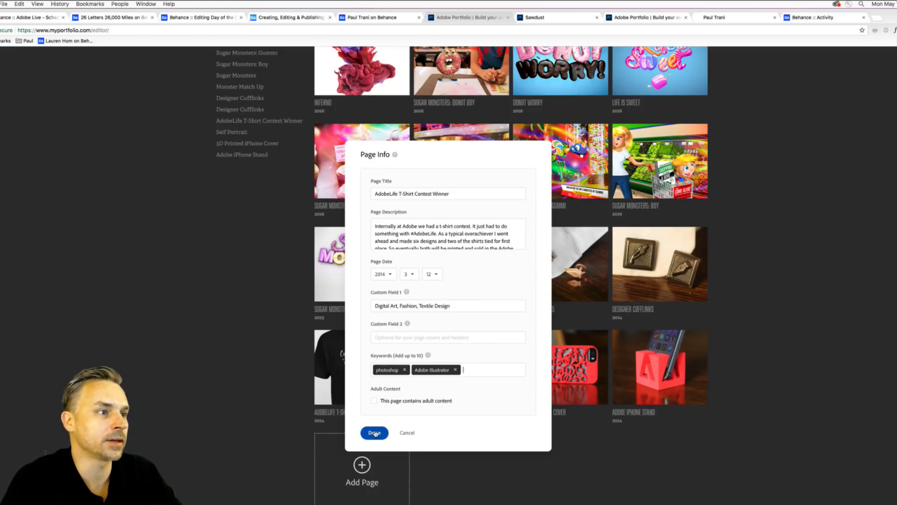
{"action": "left_click_drag", "start_coordinate": [395, 228], "coordinate": [404, 247]}
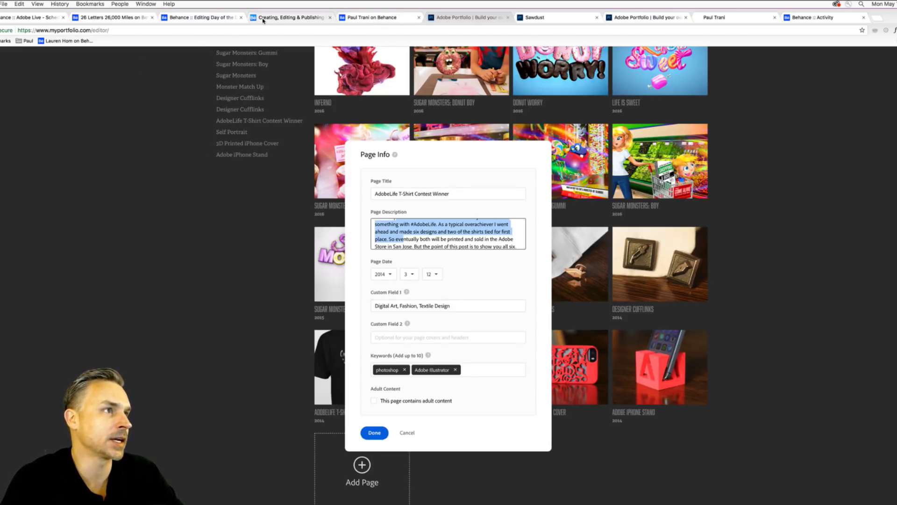
Switch to the Behance project editor, dismiss the Day of the Dead project settings and open the Behance profile
{"action": "left_click", "coordinate": [196, 19]}
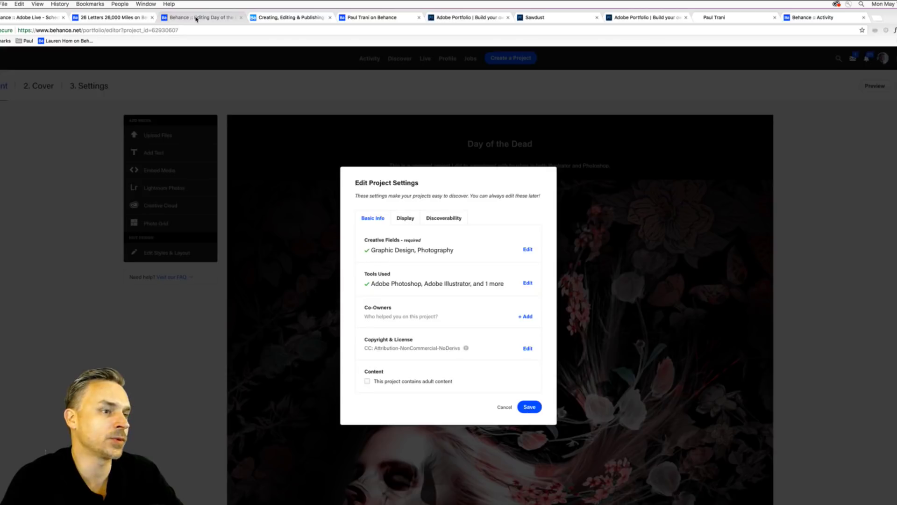
{"action": "left_click", "coordinate": [45, 451]}
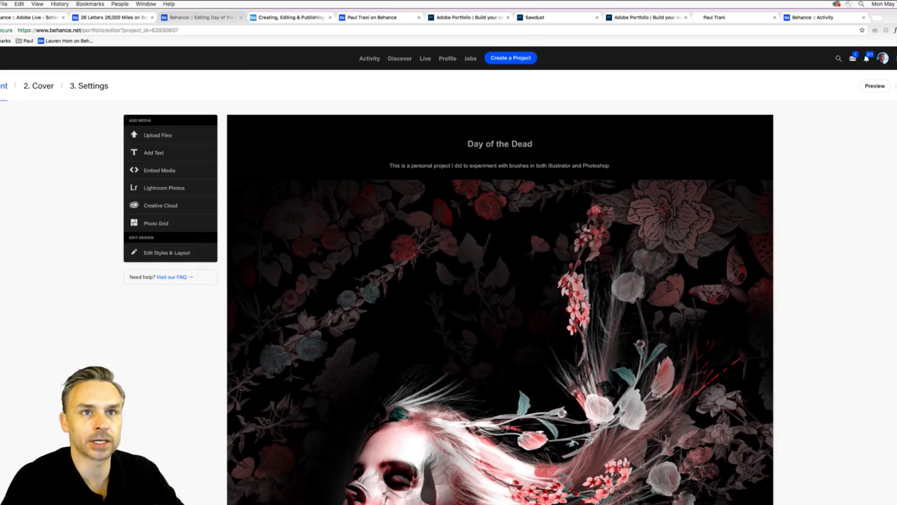
{"action": "mouse_move", "coordinate": [882, 59]}
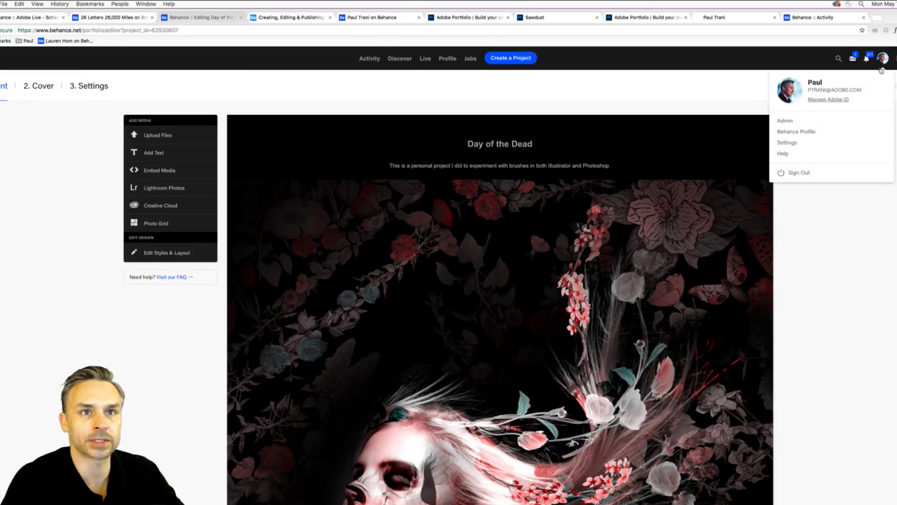
{"action": "left_click", "coordinate": [781, 132]}
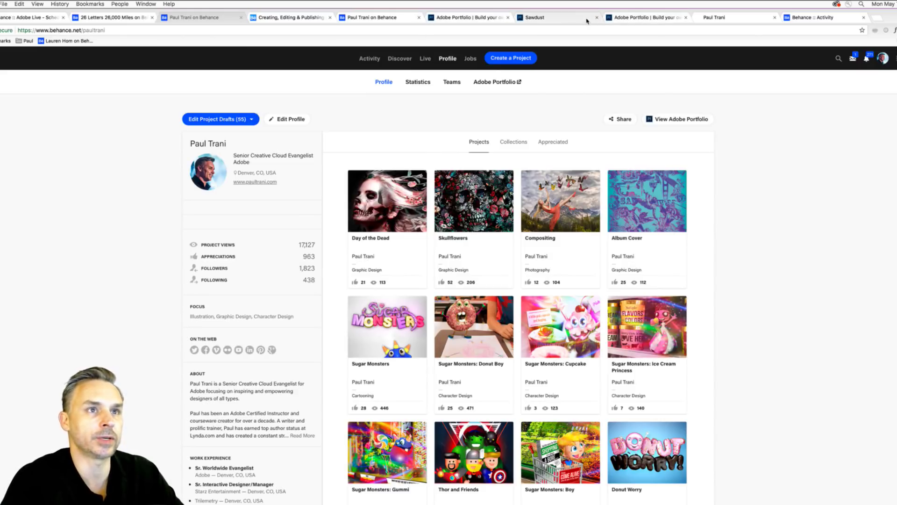
Close the Sawdust and Adobe Portfolio examples pages, return to the portfolio editor and save the page info
{"action": "left_click", "coordinate": [551, 19]}
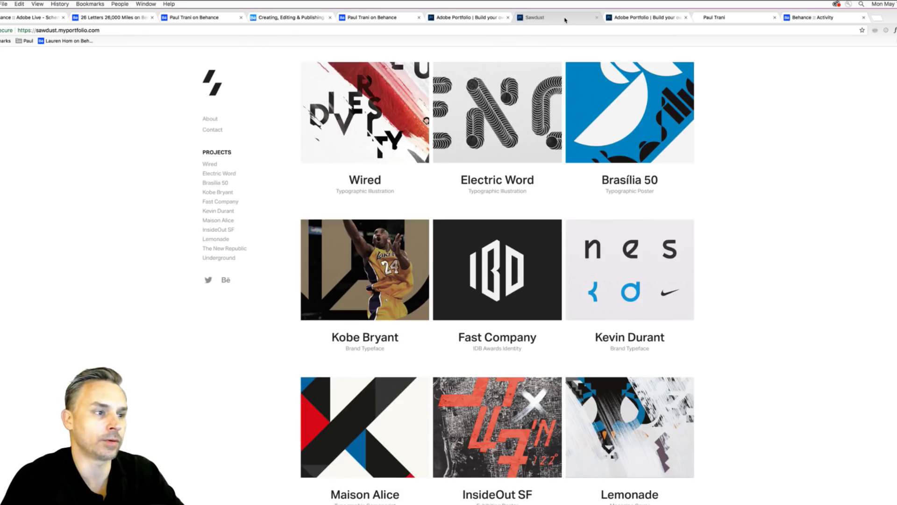
{"action": "left_click", "coordinate": [637, 19]}
{"action": "left_click", "coordinate": [597, 18]}
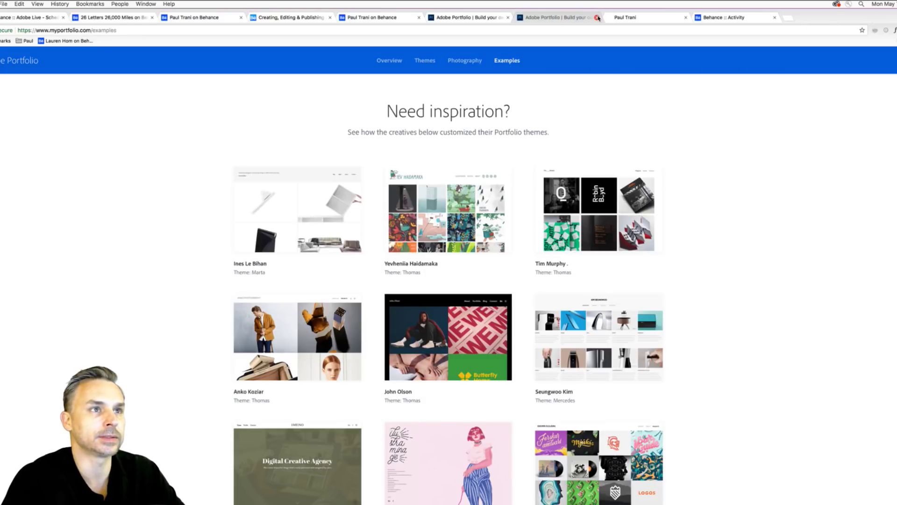
{"action": "left_click", "coordinate": [597, 17]}
{"action": "left_click", "coordinate": [476, 19]}
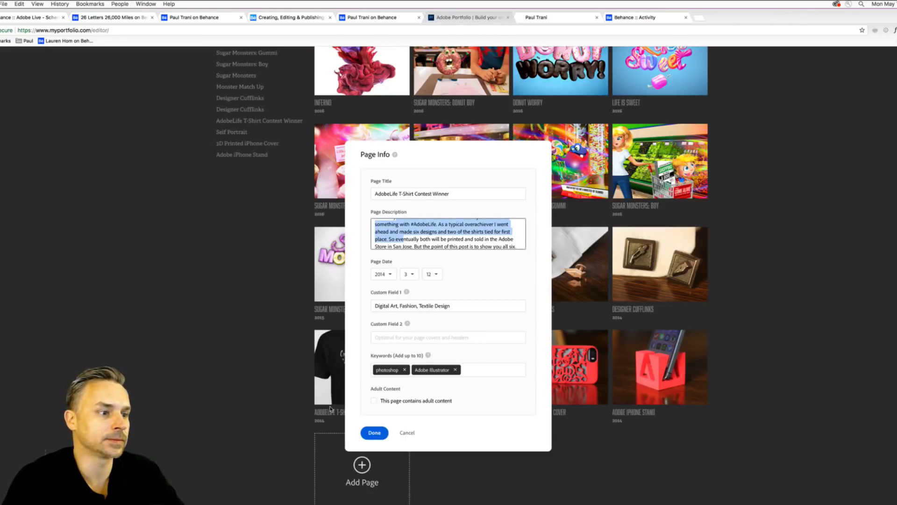
{"action": "left_click", "coordinate": [370, 433]}
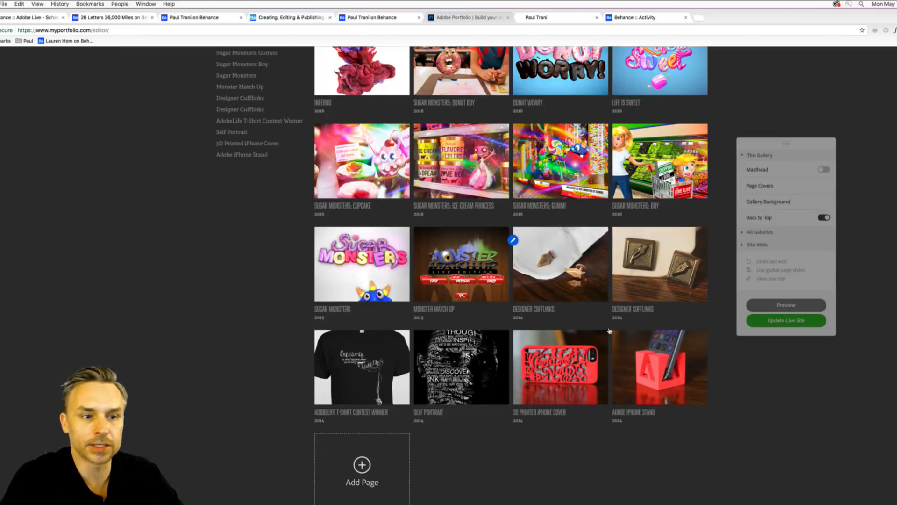
Enlarge the cover image of the first Self Portrait page, reposition it so the face fills the frame, and apply it
{"action": "scroll", "coordinate": [484, 480], "scroll_direction": "up", "scroll_amount": 6}
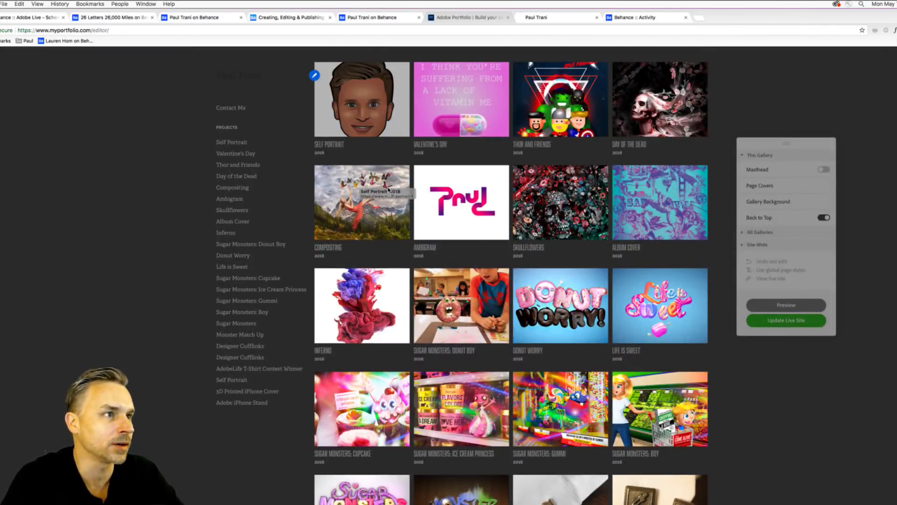
{"action": "left_click", "coordinate": [314, 75]}
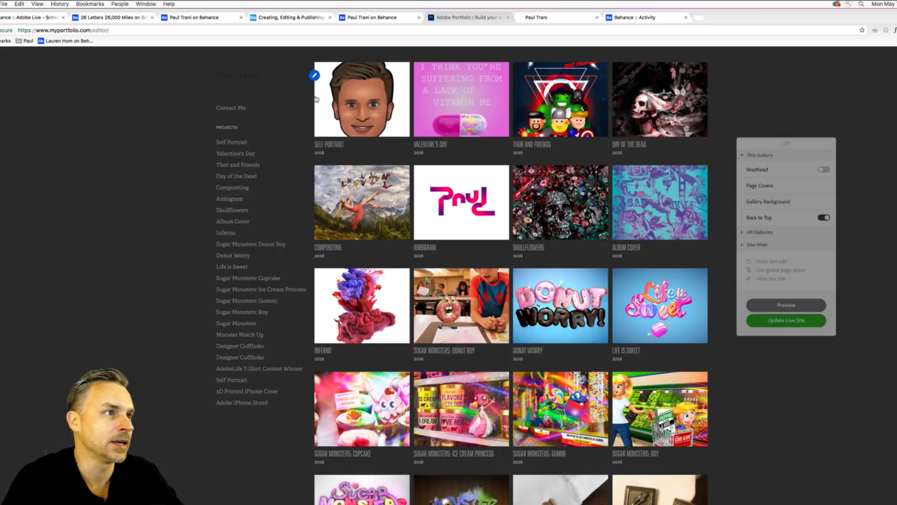
{"action": "left_click", "coordinate": [314, 75]}
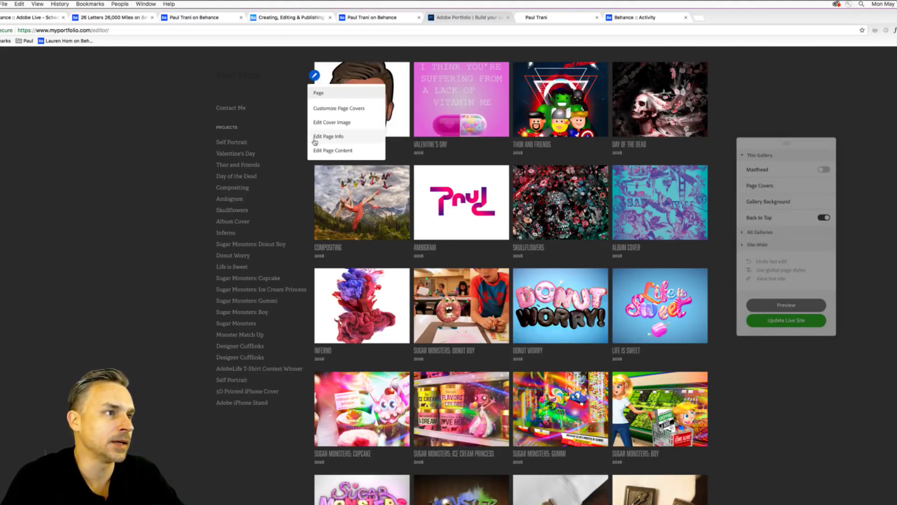
{"action": "left_click", "coordinate": [320, 123]}
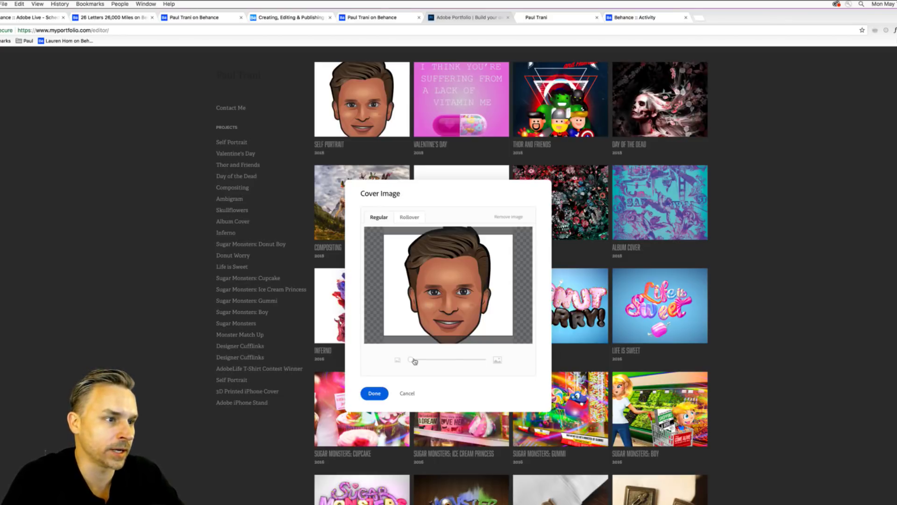
{"action": "left_click_drag", "start_coordinate": [413, 360], "coordinate": [440, 361]}
{"action": "left_click_drag", "start_coordinate": [413, 286], "coordinate": [417, 254]}
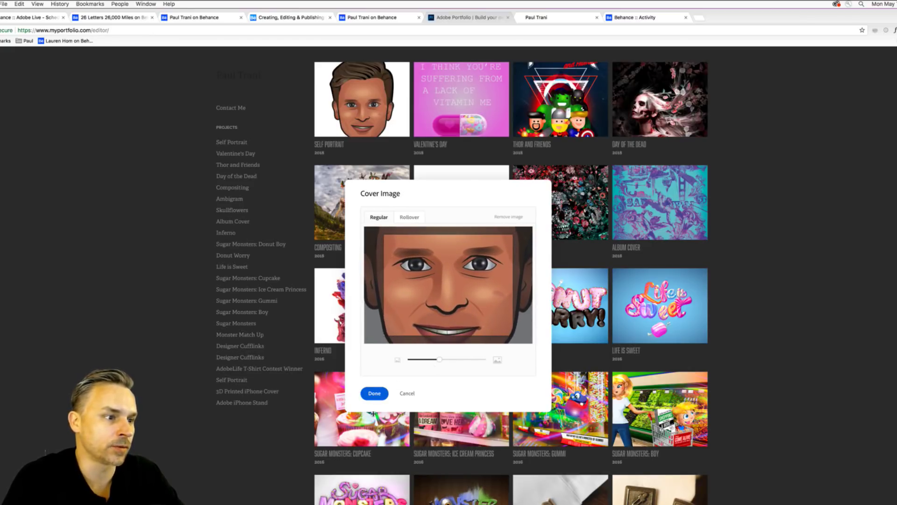
{"action": "left_click", "coordinate": [374, 393]}
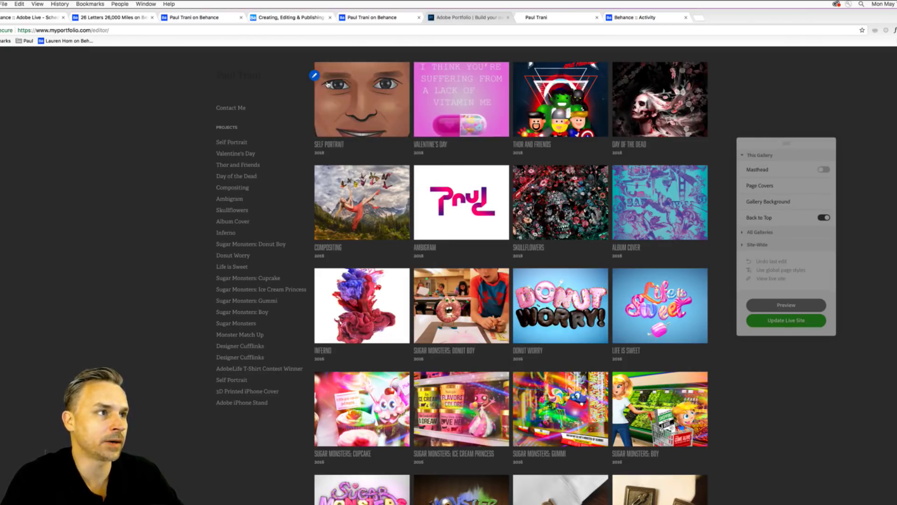
Check the rollover image option in the first Self Portrait page's cover image settings and close them without uploading an image
{"action": "left_click", "coordinate": [315, 76]}
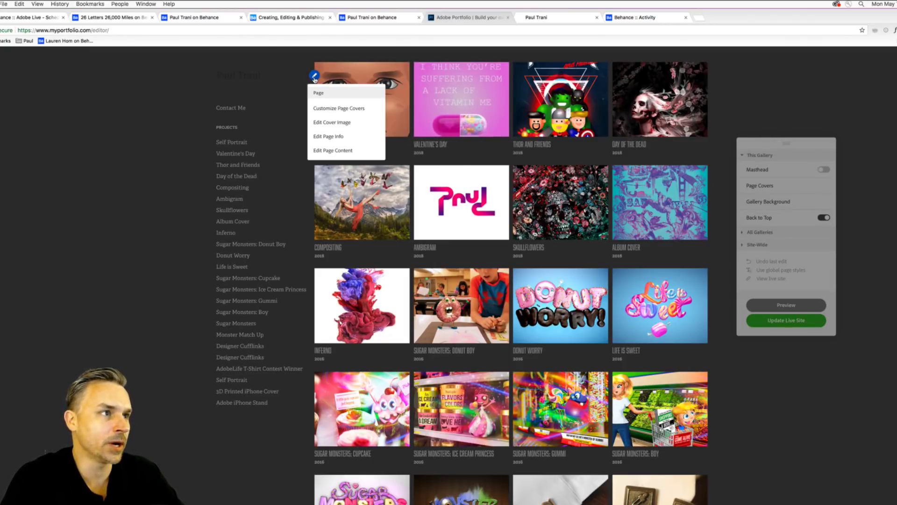
{"action": "left_click", "coordinate": [322, 123]}
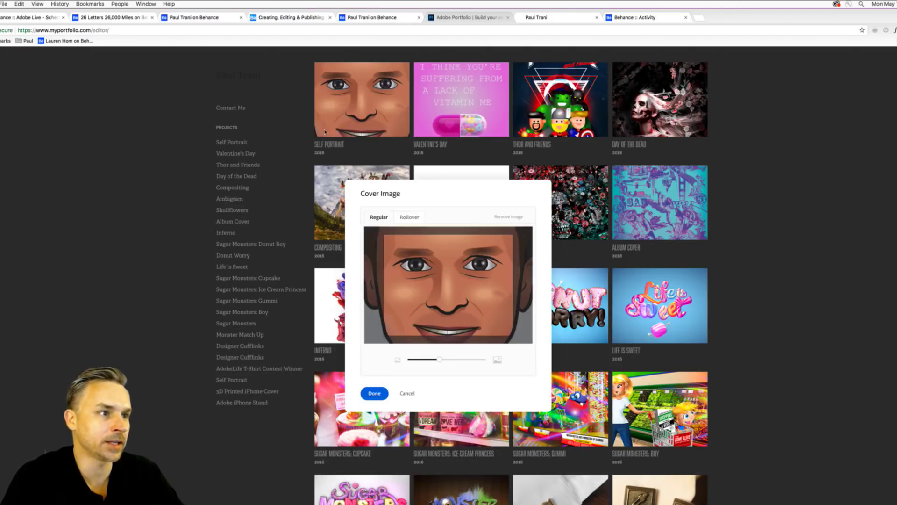
{"action": "left_click", "coordinate": [405, 217]}
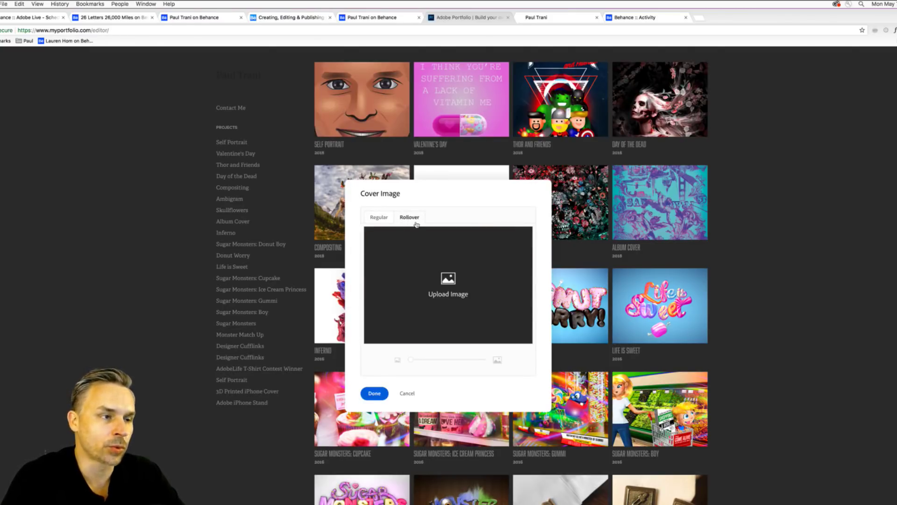
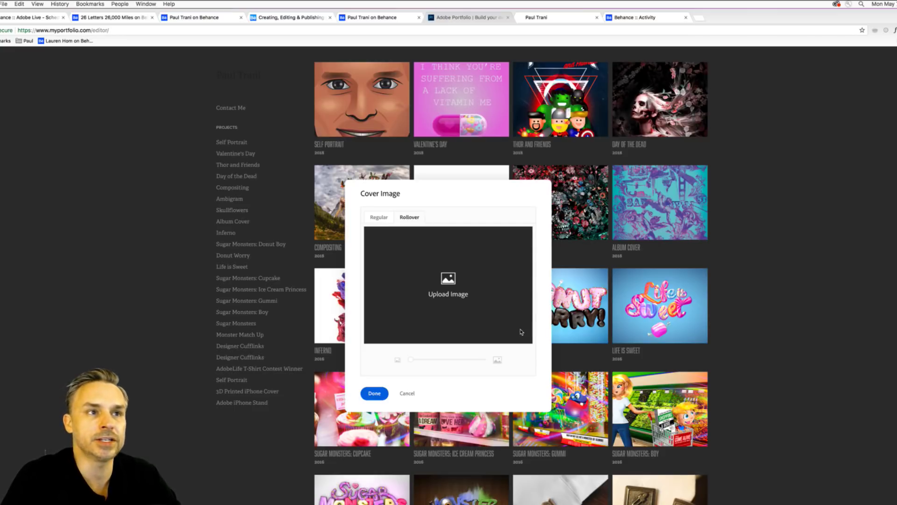
{"action": "left_click", "coordinate": [374, 394]}
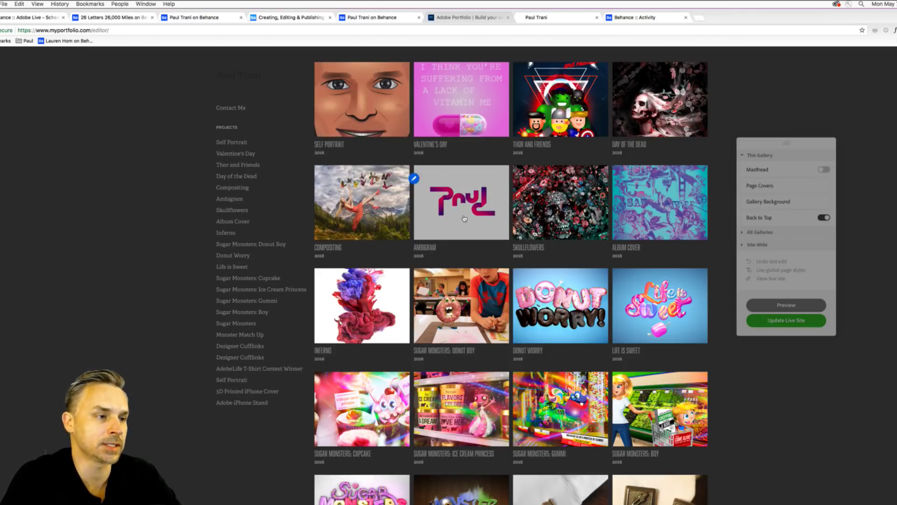
Enlarge and reposition the Inferno cover image so its red detail fills the frame, then reopen it and apply the crop again
{"action": "left_click", "coordinate": [314, 282]}
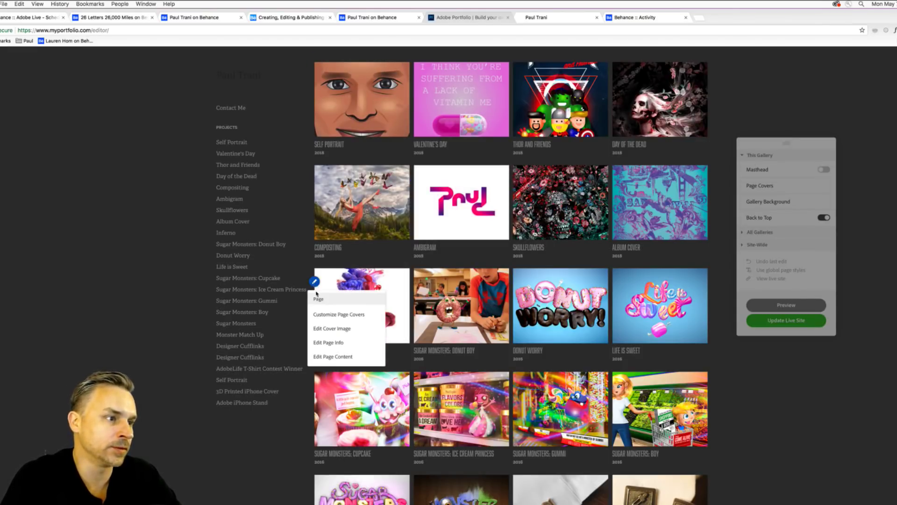
{"action": "left_click", "coordinate": [321, 329]}
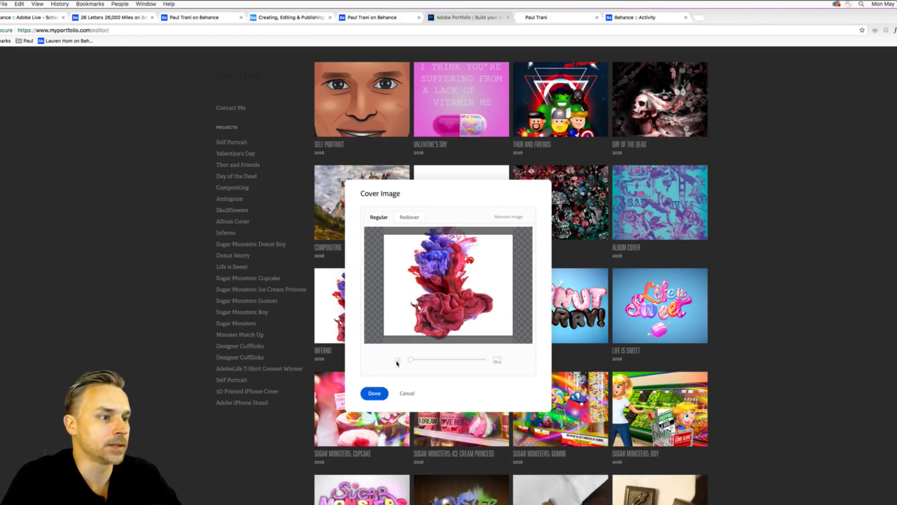
{"action": "left_click_drag", "start_coordinate": [418, 360], "coordinate": [447, 359]}
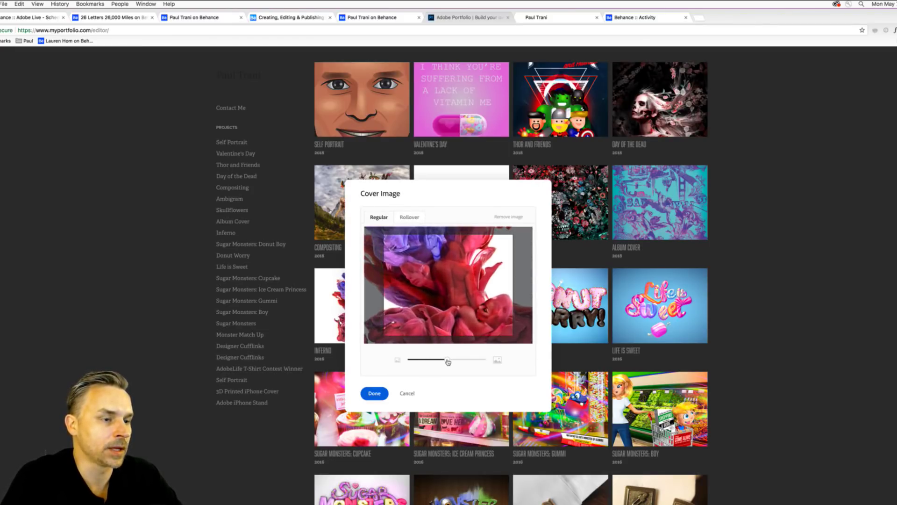
{"action": "left_click_drag", "start_coordinate": [442, 226], "coordinate": [446, 239]}
{"action": "left_click_drag", "start_coordinate": [450, 362], "coordinate": [477, 357]}
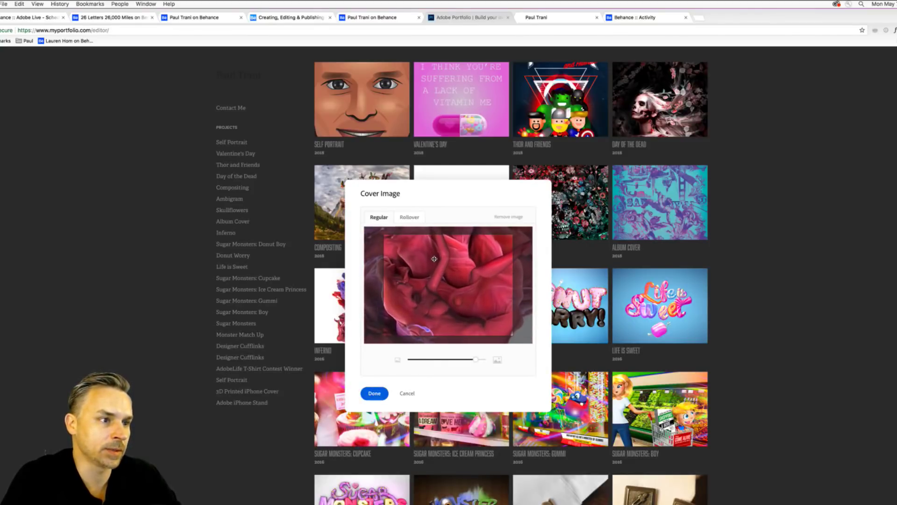
{"action": "left_click", "coordinate": [373, 393]}
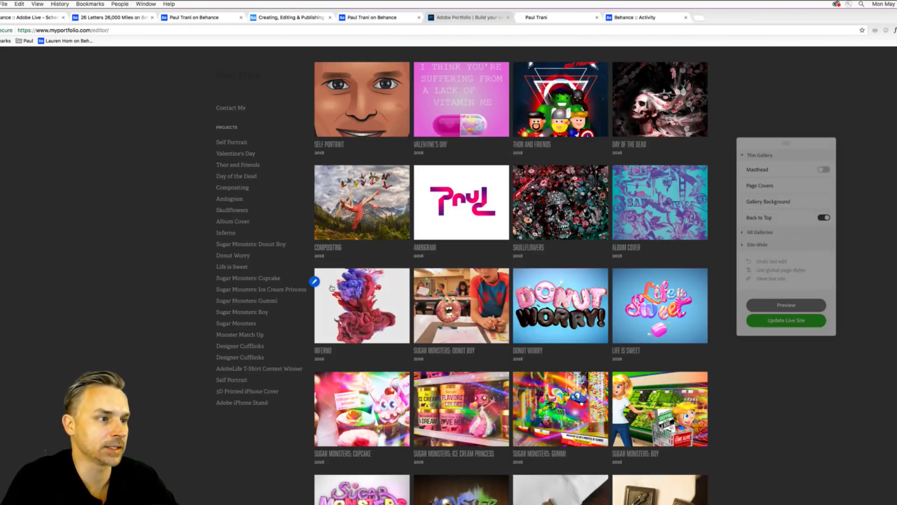
{"action": "left_click", "coordinate": [316, 283]}
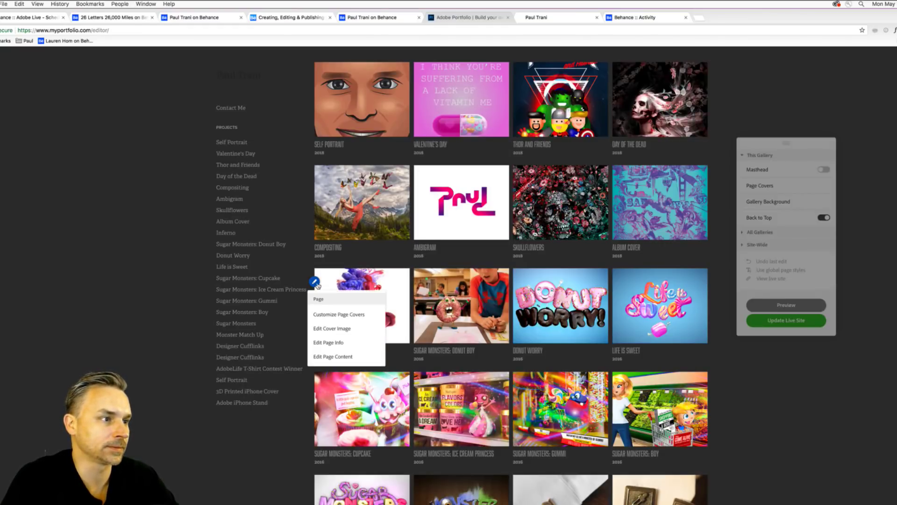
{"action": "left_click", "coordinate": [325, 328]}
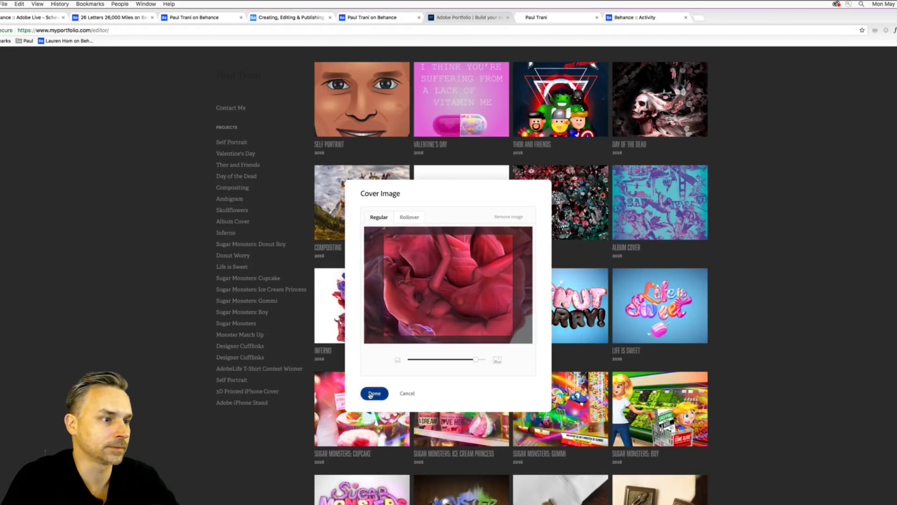
{"action": "left_click", "coordinate": [374, 392]}
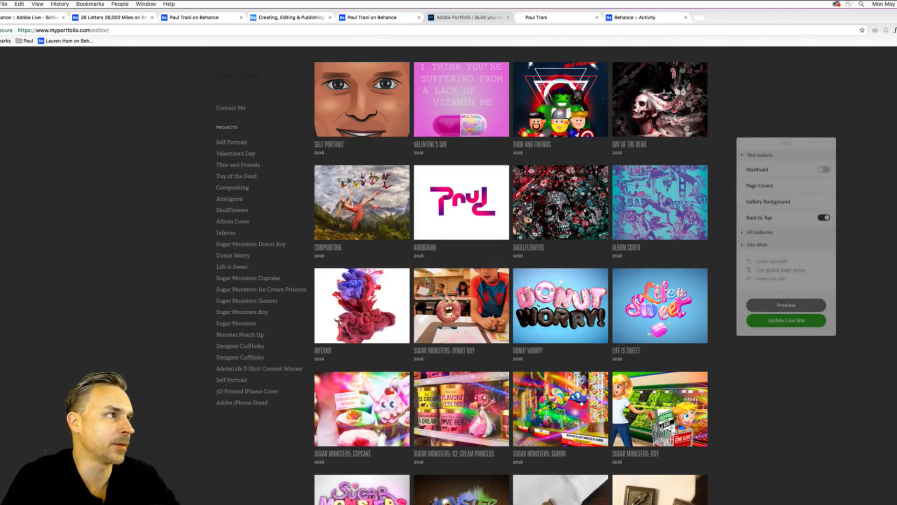
Open the Ambigram page from the gallery and look through its video and artwork
{"action": "scroll", "coordinate": [463, 208], "scroll_direction": "down", "scroll_amount": 4}
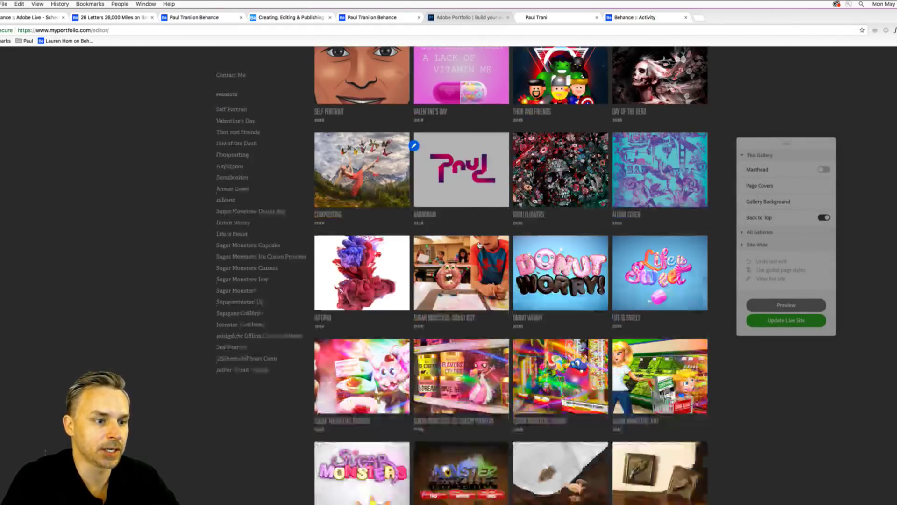
{"action": "left_click", "coordinate": [445, 119]}
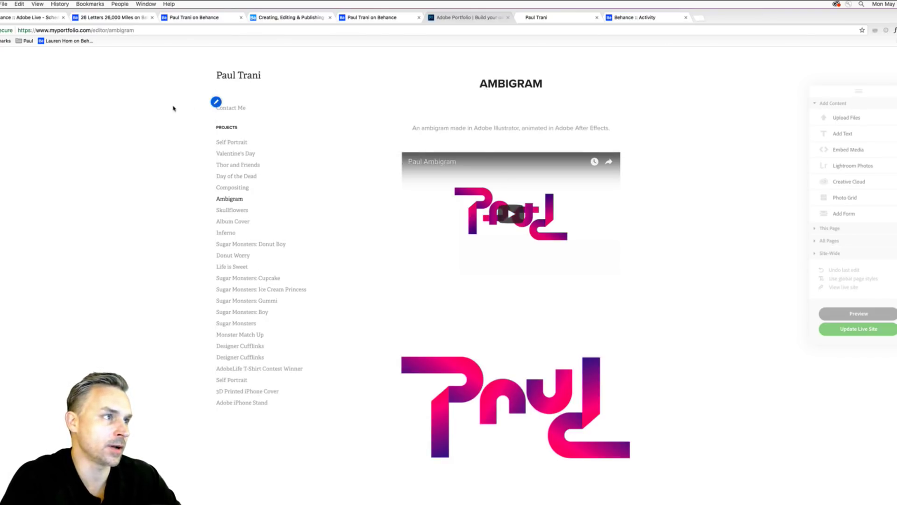
{"action": "scroll", "coordinate": [551, 330], "scroll_direction": "down", "scroll_amount": 3}
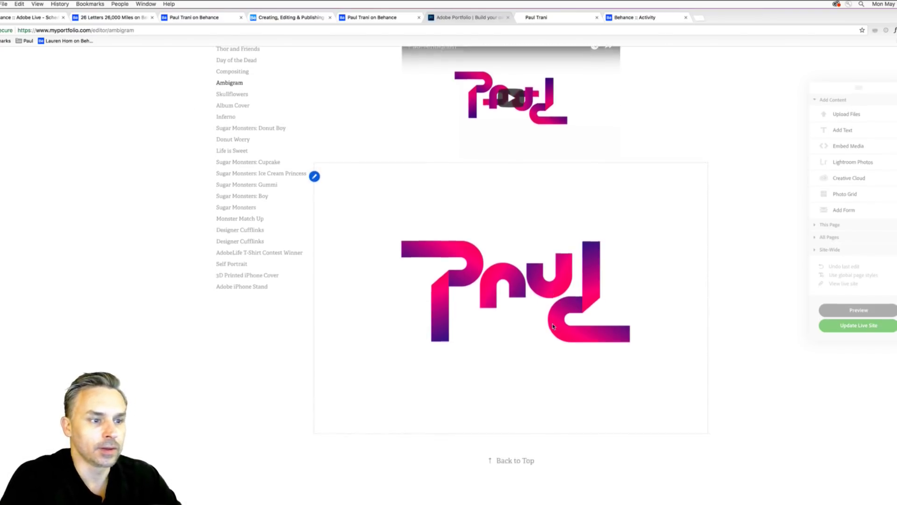
{"action": "scroll", "coordinate": [553, 327], "scroll_direction": "up", "scroll_amount": 3}
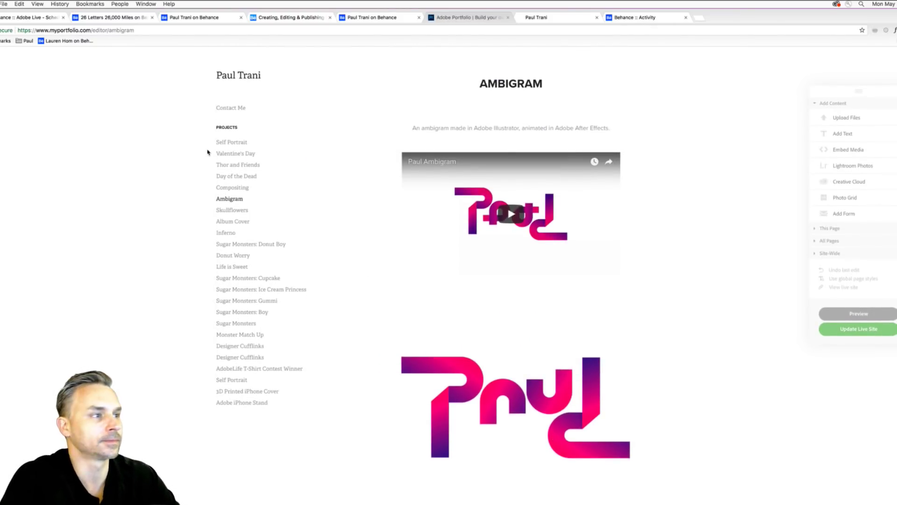
Review the global media content styles for headers, subheaders, paragraphs and captions, cancel without changes, and return to the projects gallery
{"action": "left_click", "coordinate": [836, 243]}
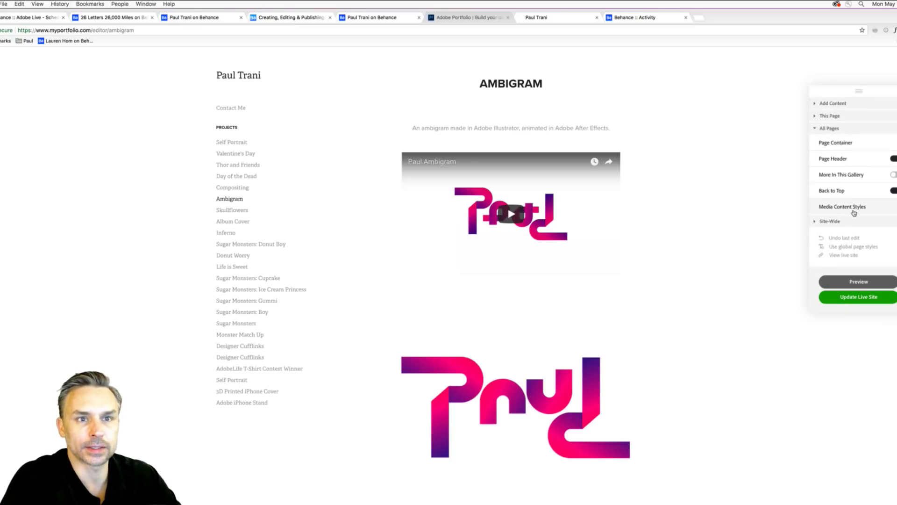
{"action": "left_click", "coordinate": [854, 210]}
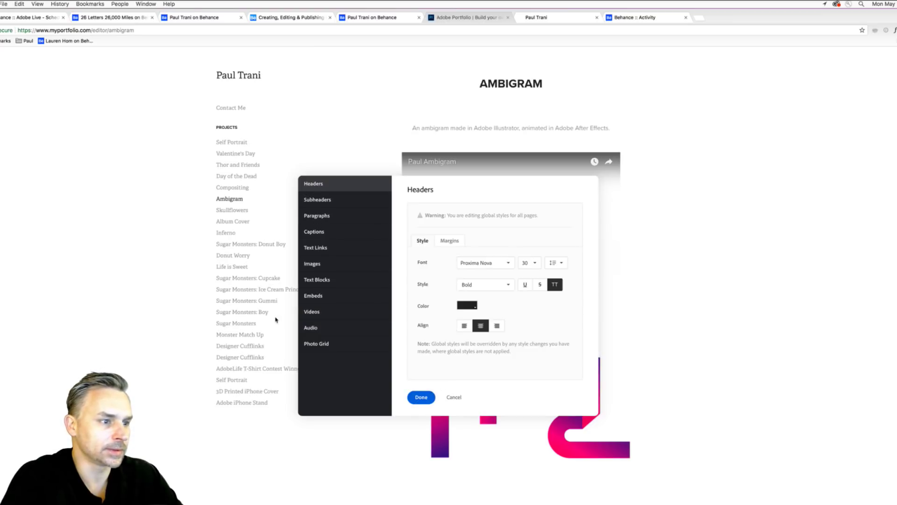
{"action": "left_click", "coordinate": [310, 202]}
{"action": "left_click", "coordinate": [312, 217]}
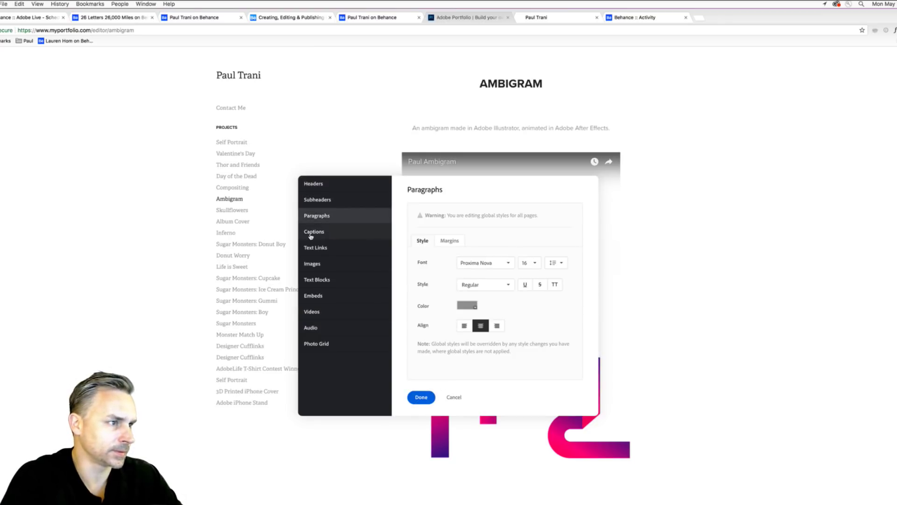
{"action": "left_click", "coordinate": [311, 233]}
{"action": "left_click", "coordinate": [453, 398]}
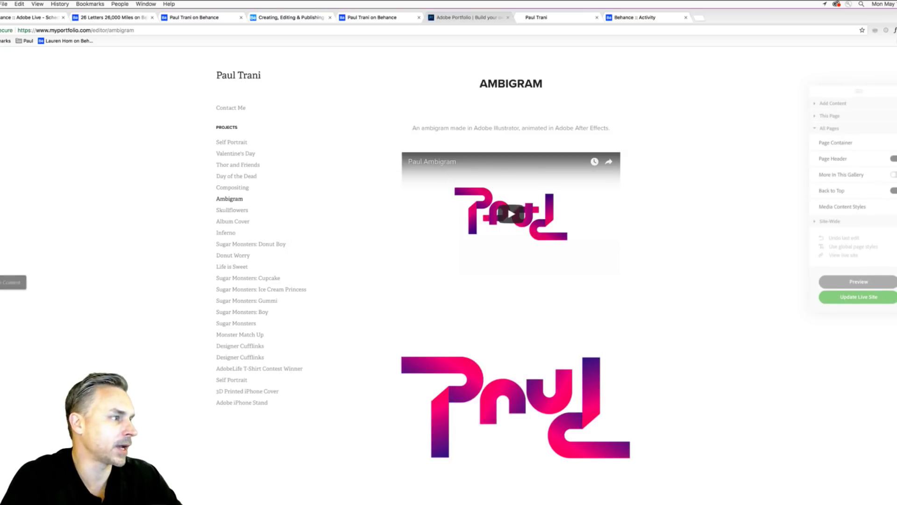
{"action": "left_click", "coordinate": [2, 60]}
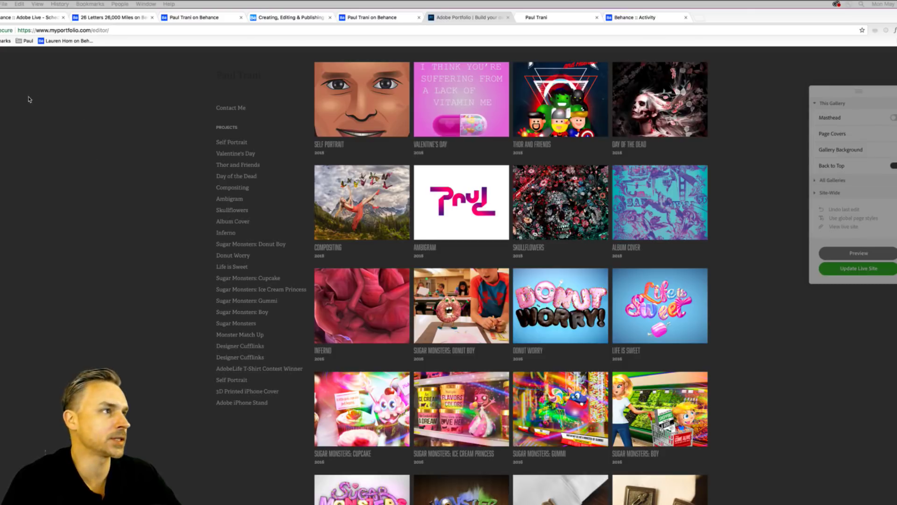
Move and resize the browser window to fit on screen with the editor's sidebar in view, and minimize the Illustrator window behind it
{"action": "left_click_drag", "start_coordinate": [38, 41], "coordinate": [9, 58]}
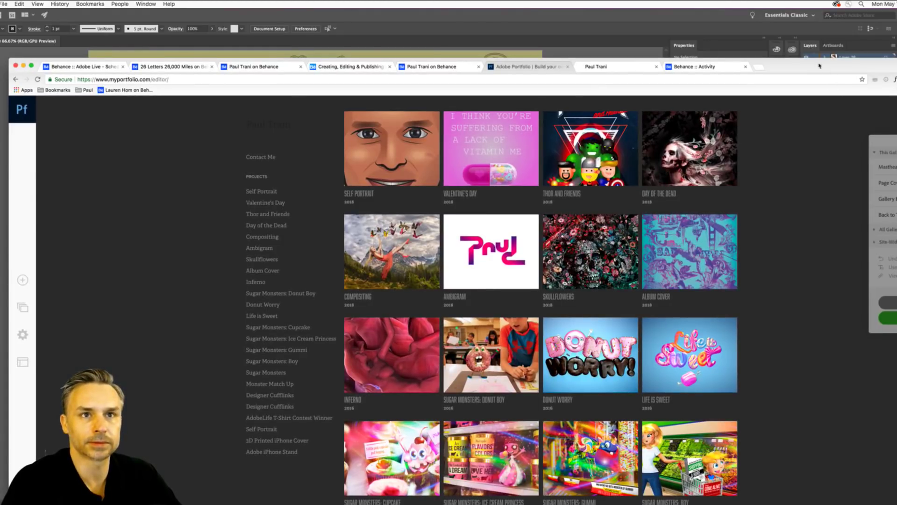
{"action": "left_click_drag", "start_coordinate": [804, 62], "coordinate": [783, 39]}
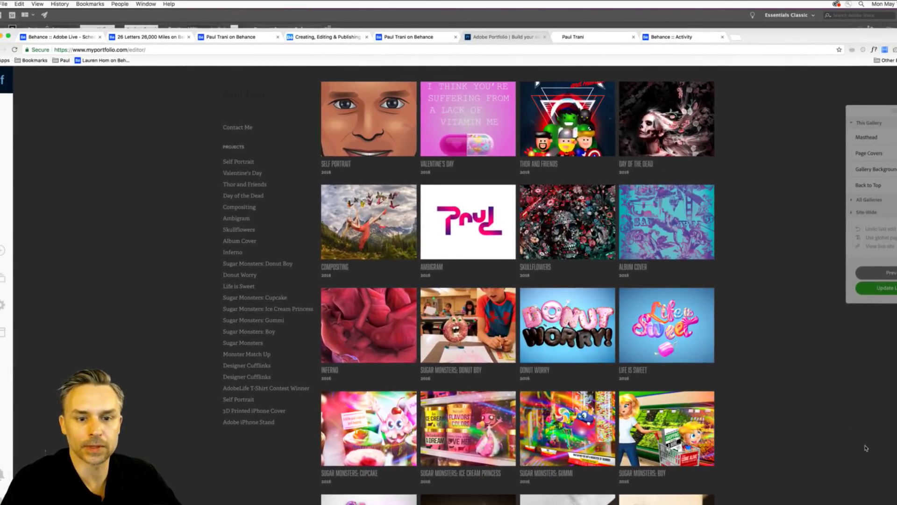
{"action": "mouse_move", "coordinate": [892, 489]}
{"action": "left_mouse_down"}
{"action": "mouse_move", "coordinate": [873, 500]}
{"action": "mouse_move", "coordinate": [893, 501]}
{"action": "left_mouse_up"}
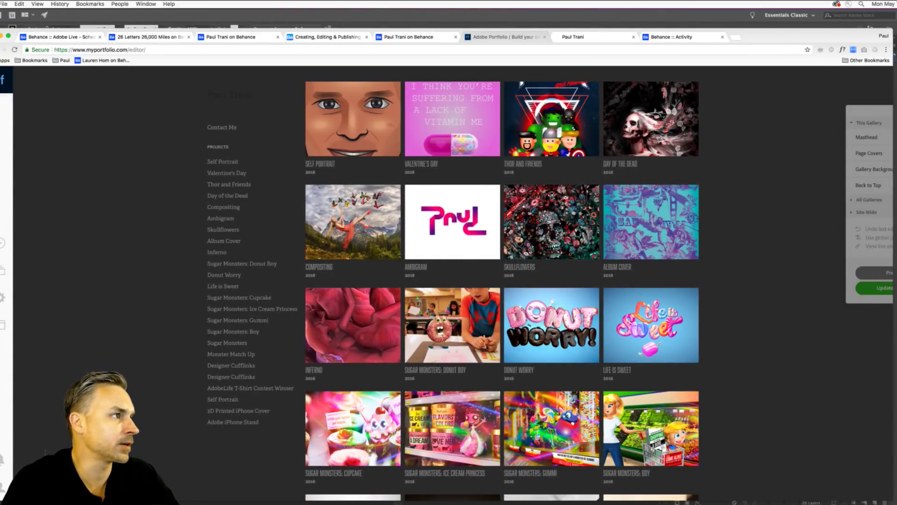
{"action": "key", "text": "super+Tab"}
{"action": "key", "text": "super+m"}
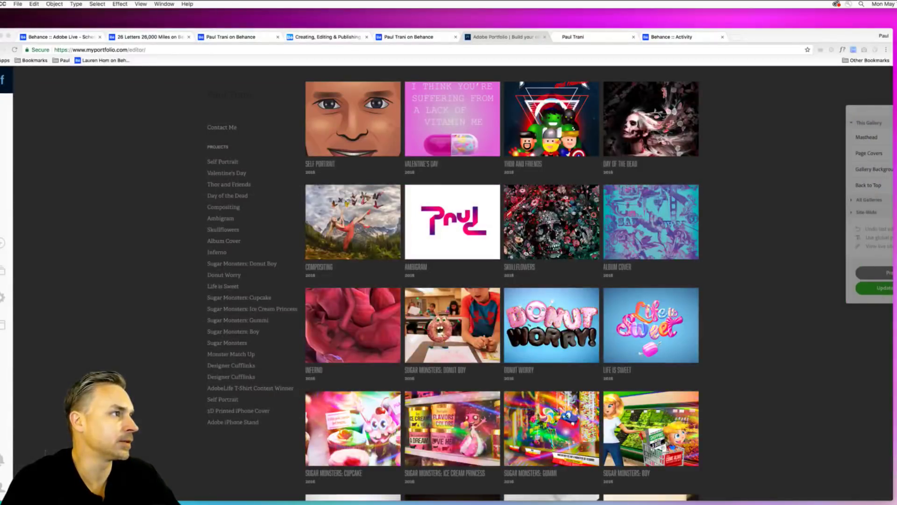
{"action": "left_click_drag", "start_coordinate": [0, 32], "coordinate": [17, 20]}
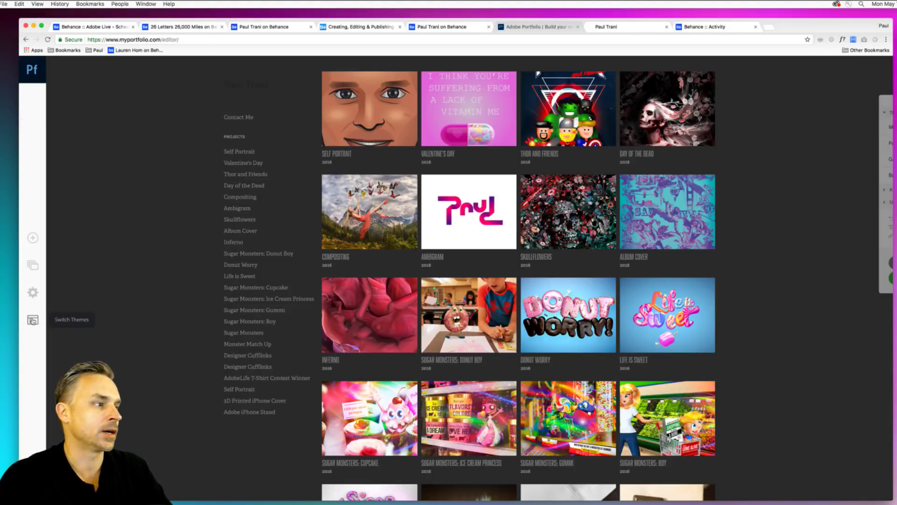
Open the website settings and look through the galleries and pages available as the landing page, keeping Projects selected
{"action": "left_click", "coordinate": [32, 294]}
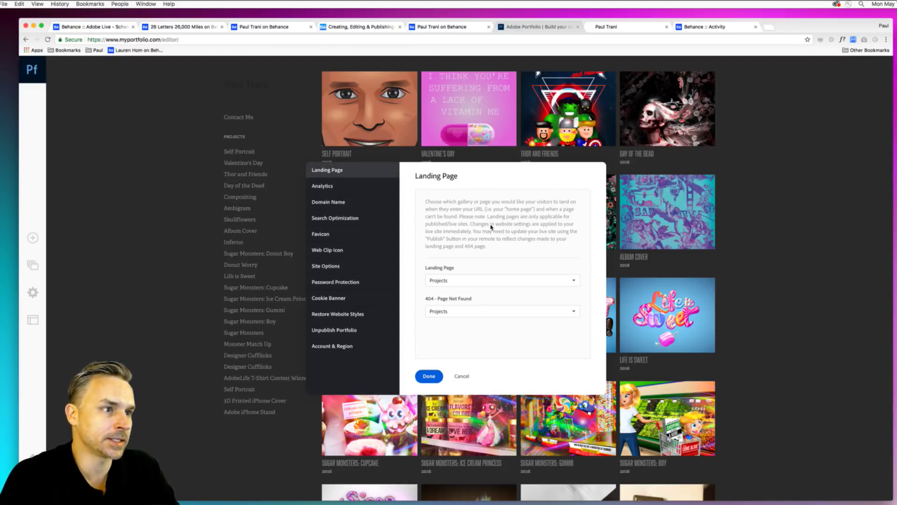
{"action": "left_click_drag", "start_coordinate": [431, 204], "coordinate": [475, 228]}
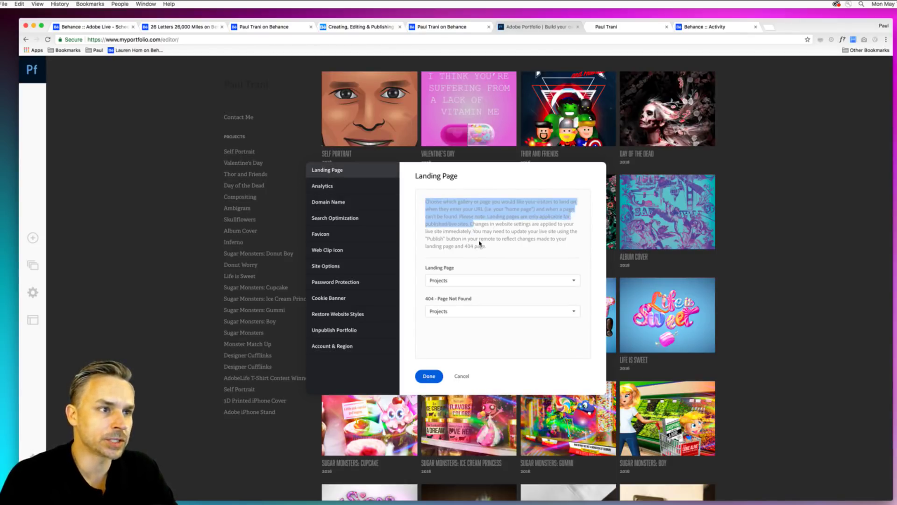
{"action": "left_click", "coordinate": [479, 236]}
{"action": "left_click", "coordinate": [484, 282]}
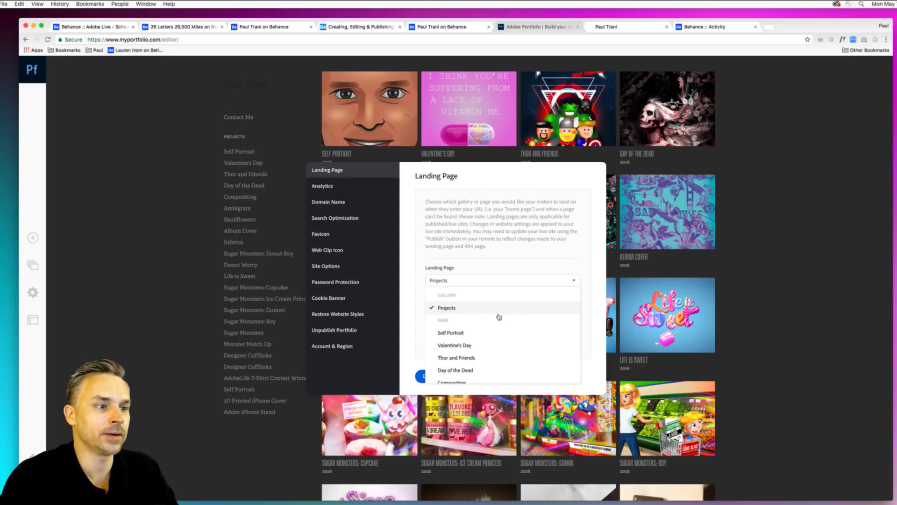
{"action": "scroll", "coordinate": [495, 313], "scroll_direction": "down", "scroll_amount": 2}
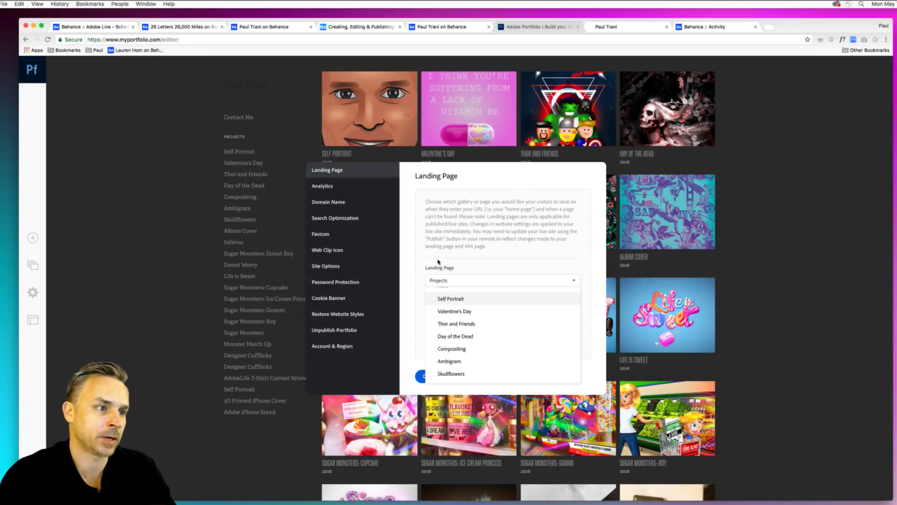
{"action": "left_click", "coordinate": [438, 264]}
{"action": "left_click", "coordinate": [448, 284]}
{"action": "scroll", "coordinate": [493, 318], "scroll_direction": "down", "scroll_amount": 5}
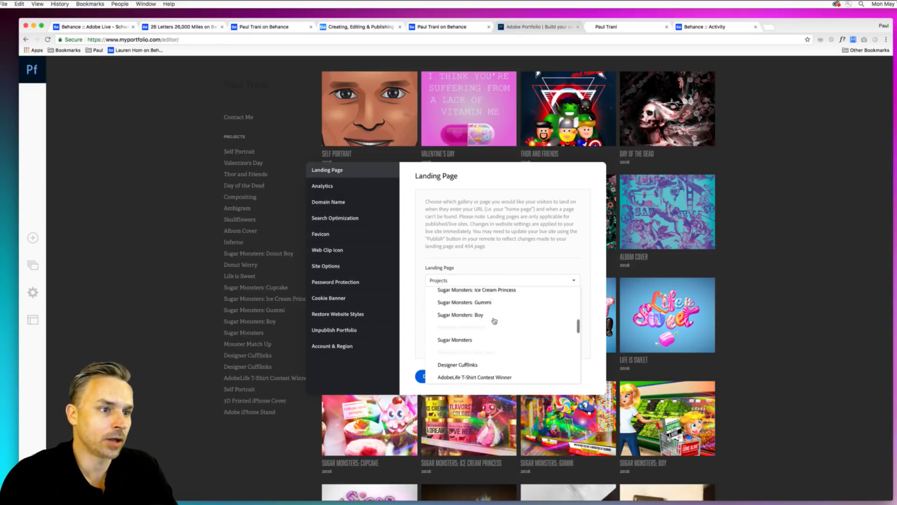
{"action": "scroll", "coordinate": [493, 321], "scroll_direction": "down", "scroll_amount": 5}
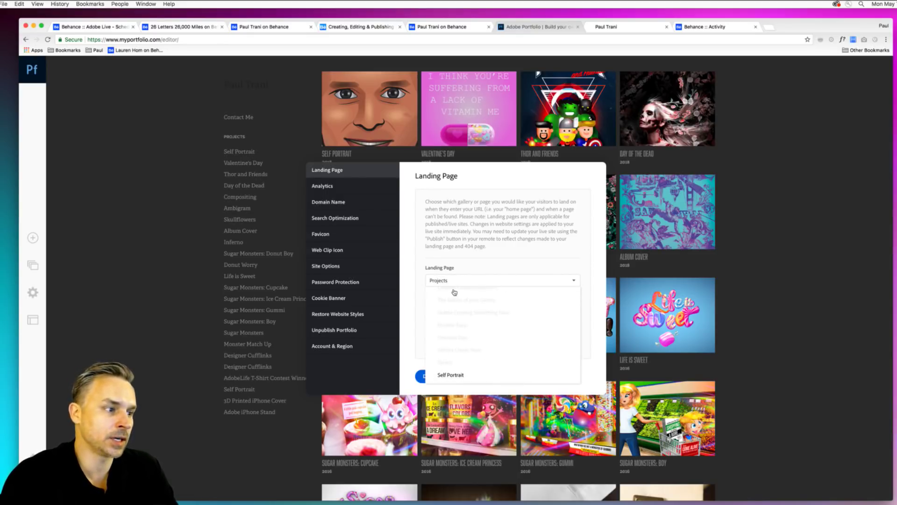
{"action": "scroll", "coordinate": [478, 324], "scroll_direction": "up", "scroll_amount": 10}
{"action": "left_click", "coordinate": [464, 210]}
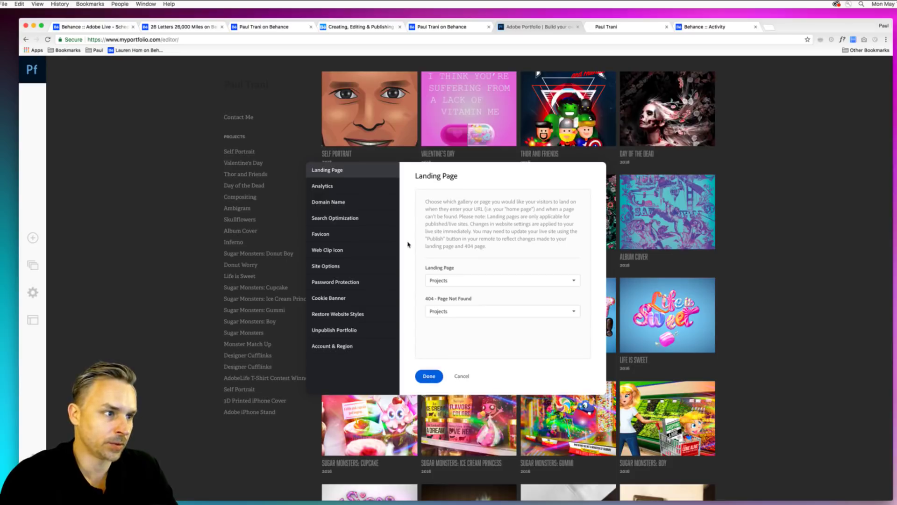
In the domain name settings, replace the myportfolio.com subdomain with the owner's full name as one word and apply it
{"action": "left_click", "coordinate": [330, 186]}
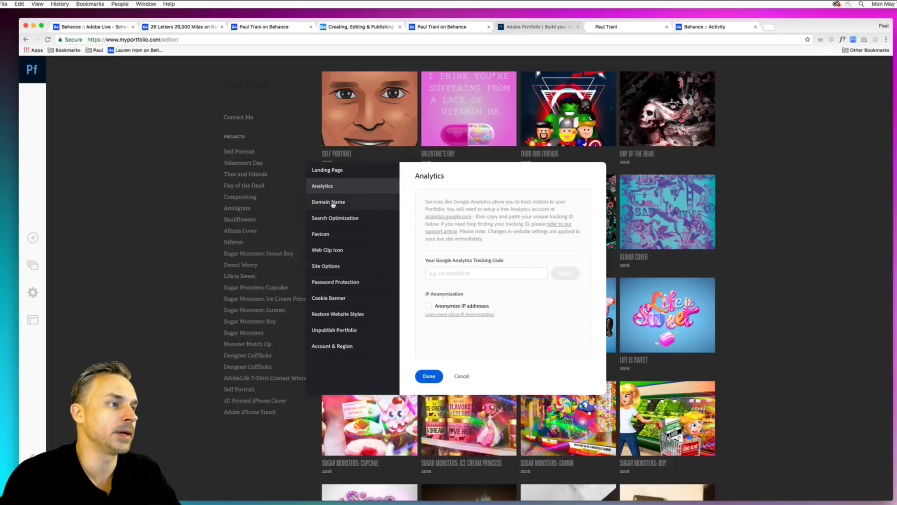
{"action": "left_click", "coordinate": [333, 204]}
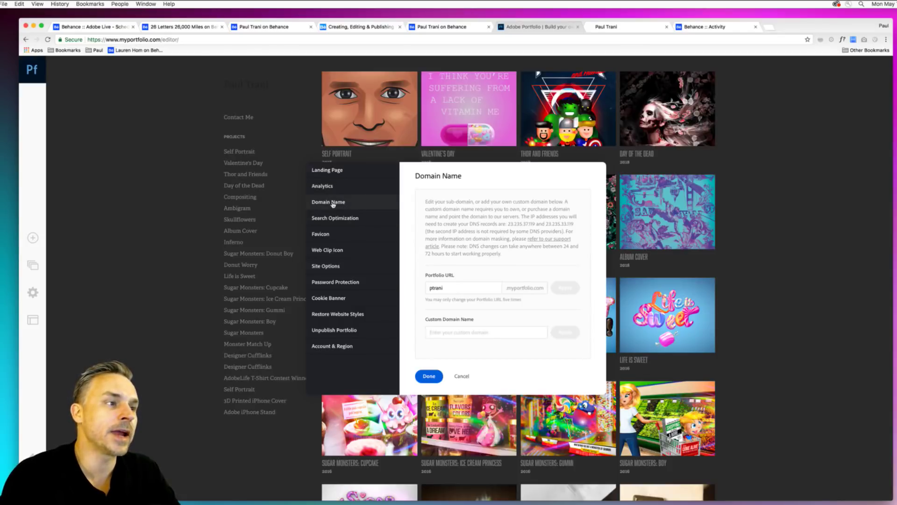
{"action": "left_click", "coordinate": [477, 292]}
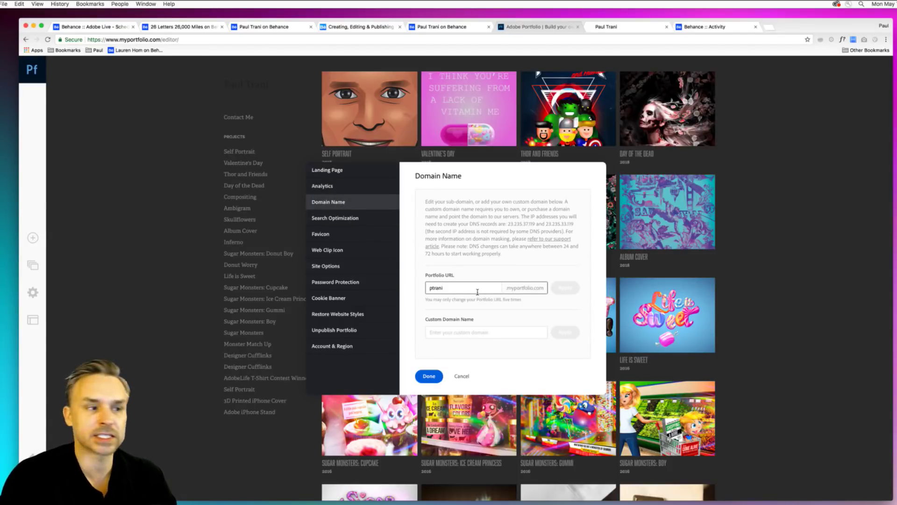
{"action": "left_click", "coordinate": [475, 332]}
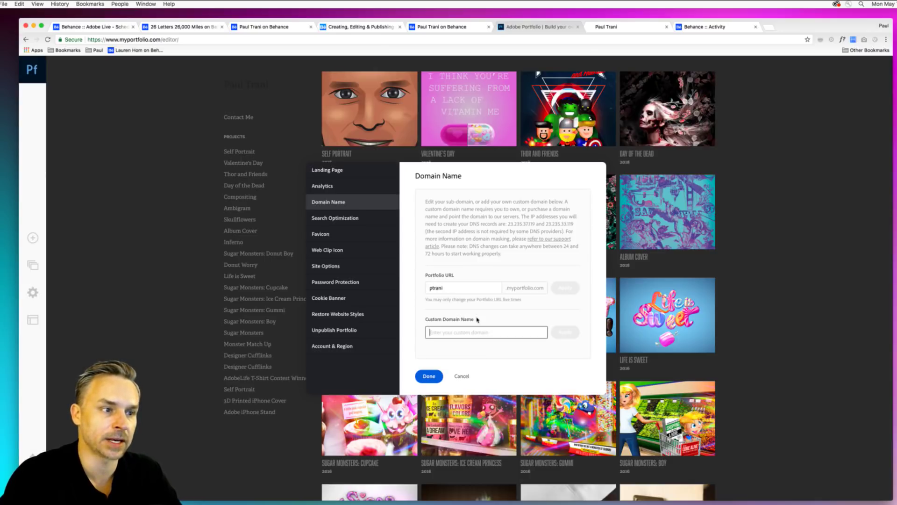
{"action": "left_click", "coordinate": [472, 293]}
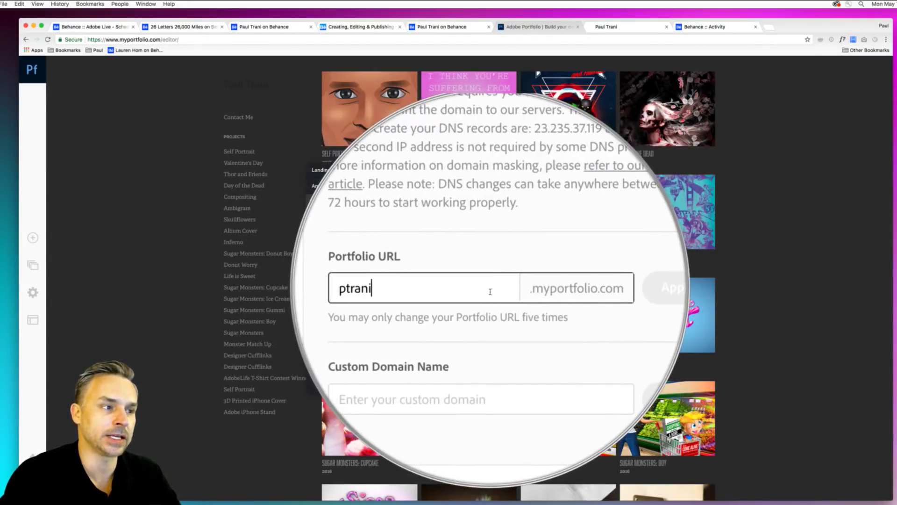
{"action": "left_click_drag", "start_coordinate": [448, 289], "coordinate": [428, 287]}
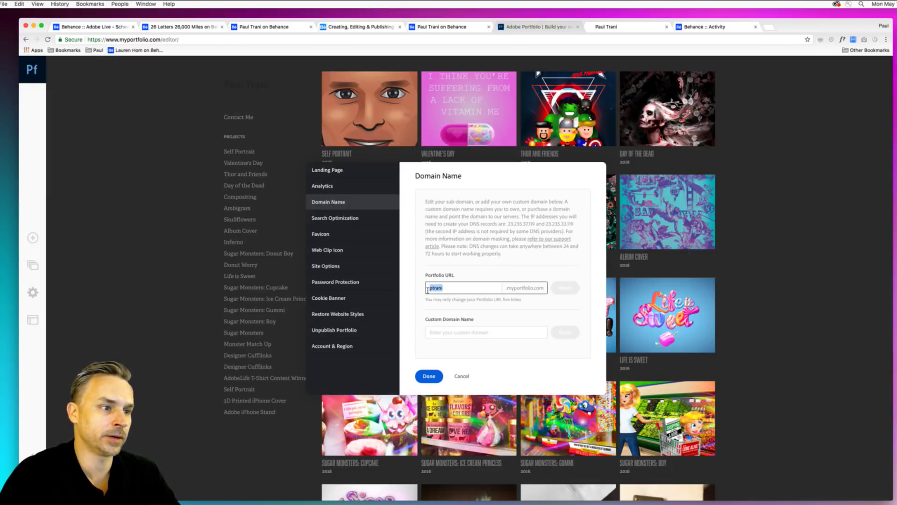
{"action": "type", "text": "paultrani"}
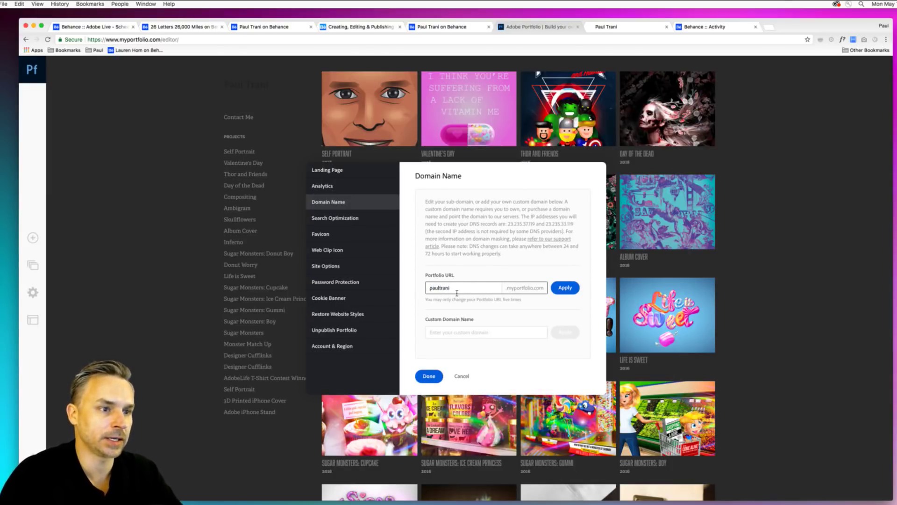
{"action": "left_click", "coordinate": [561, 288]}
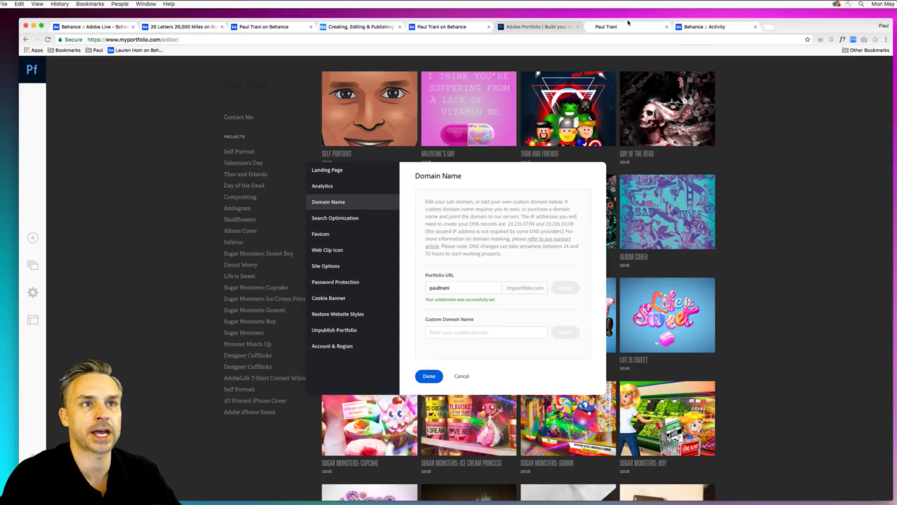
Load the live site at its new myportfolio.com address in the existing portfolio tab, then return to the editor's domain settings
{"action": "left_click", "coordinate": [612, 26]}
{"action": "left_click", "coordinate": [598, 40]}
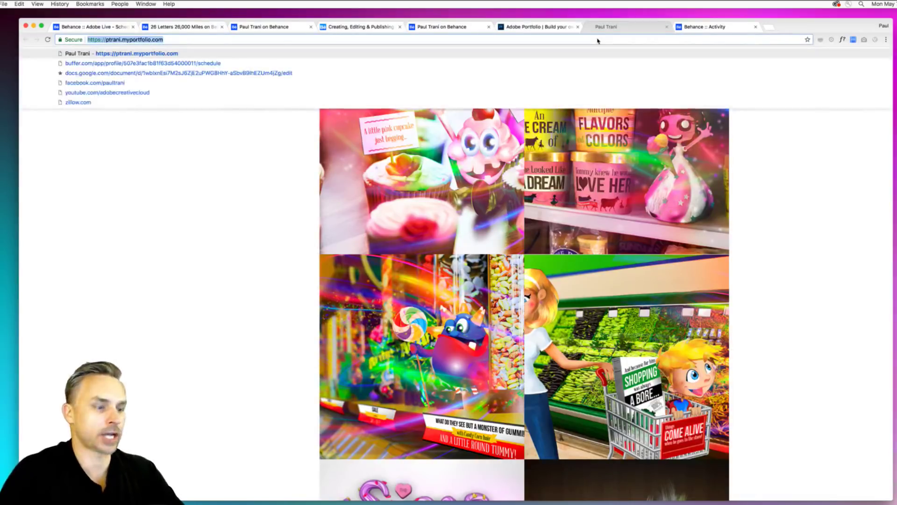
{"action": "type", "text": "paultrani."}
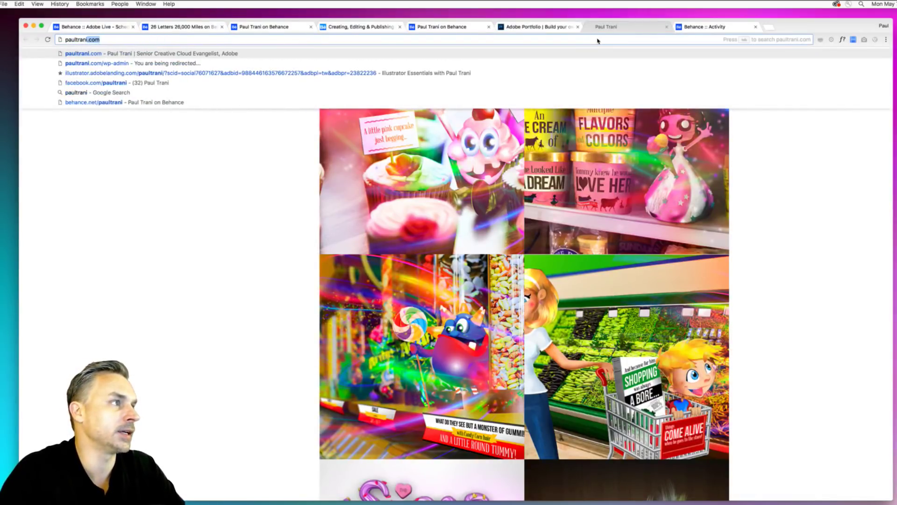
{"action": "type", "text": "mypor"}
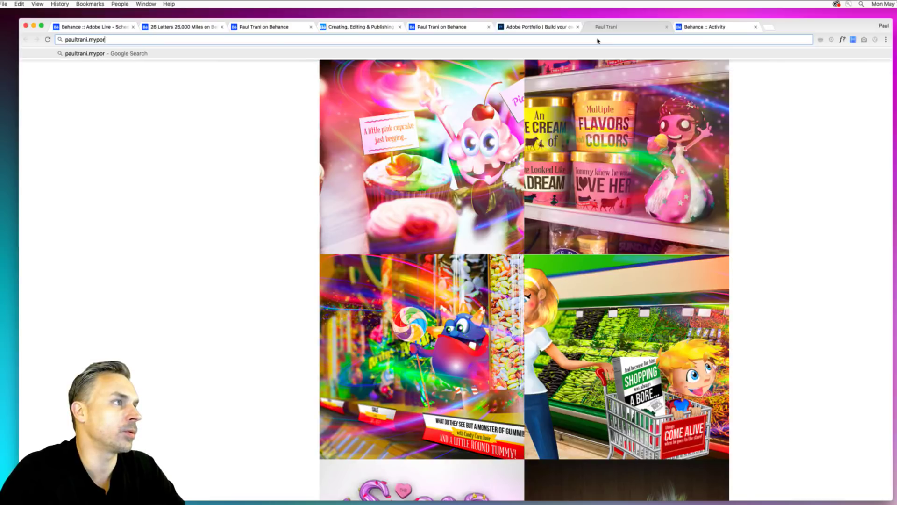
{"action": "type", "text": "tfolio.com"}
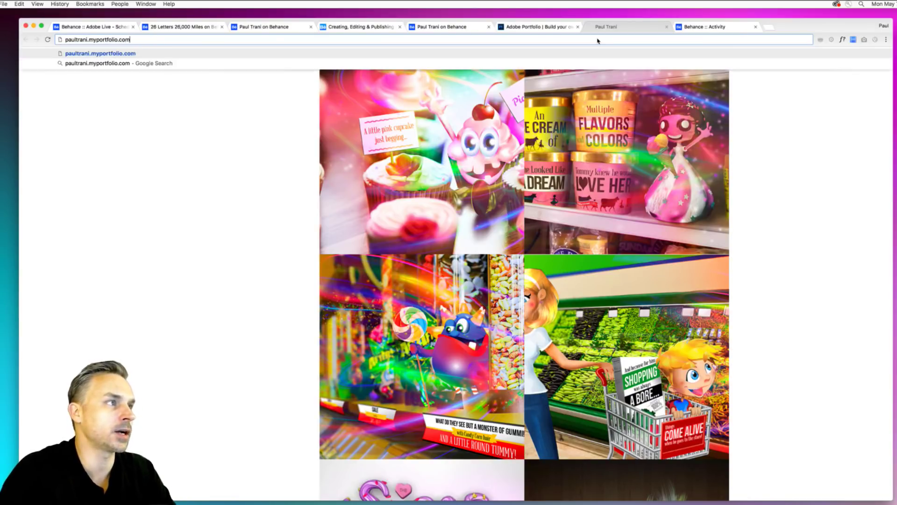
{"action": "key", "text": "Return"}
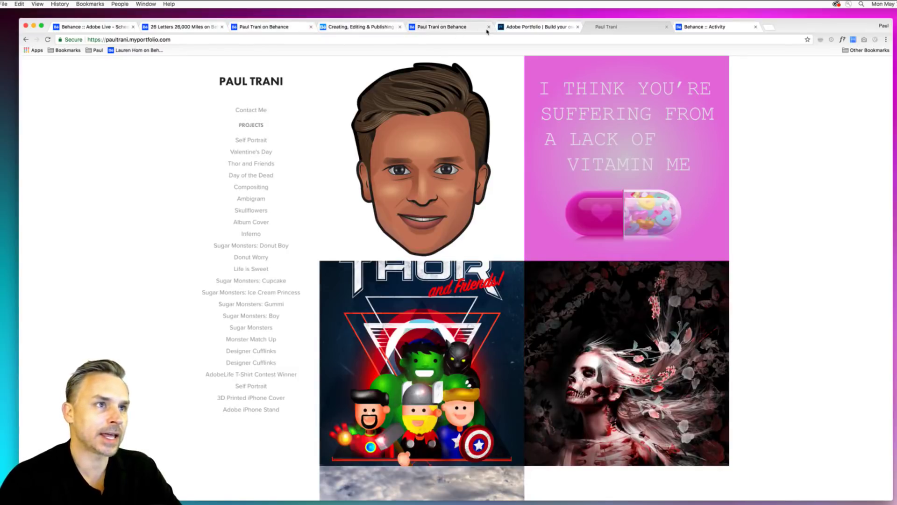
{"action": "left_click", "coordinate": [521, 28]}
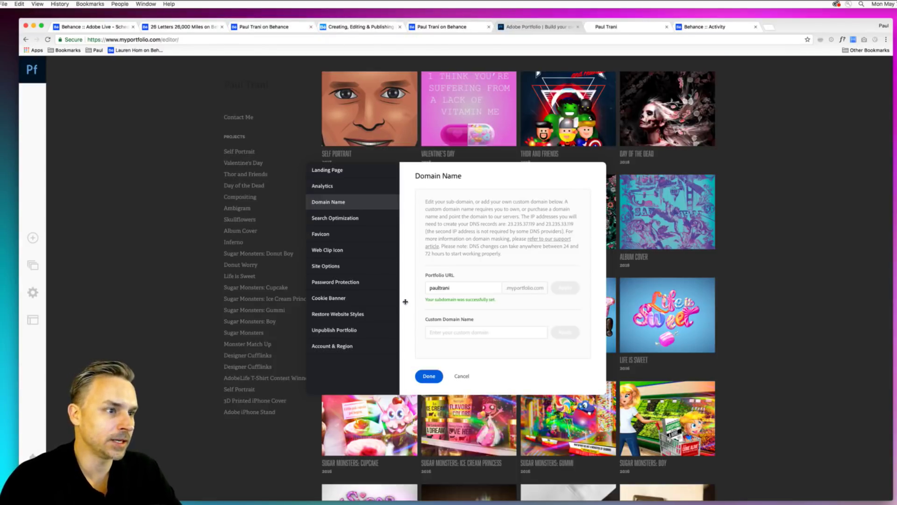
{"action": "left_click", "coordinate": [471, 332]}
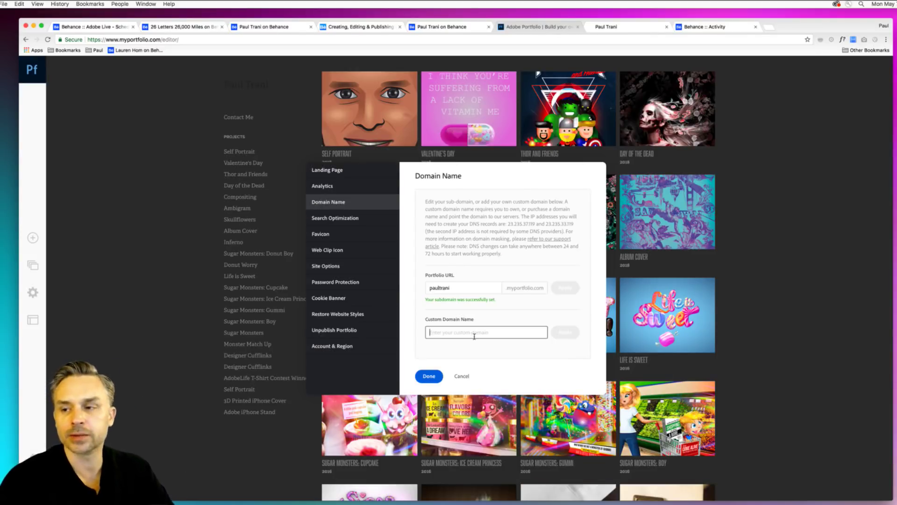
In the search optimization settings, enter the meta description "Designer working in Denver. Evangelist for Adobe."
{"action": "left_click", "coordinate": [331, 217]}
{"action": "left_click", "coordinate": [466, 296]}
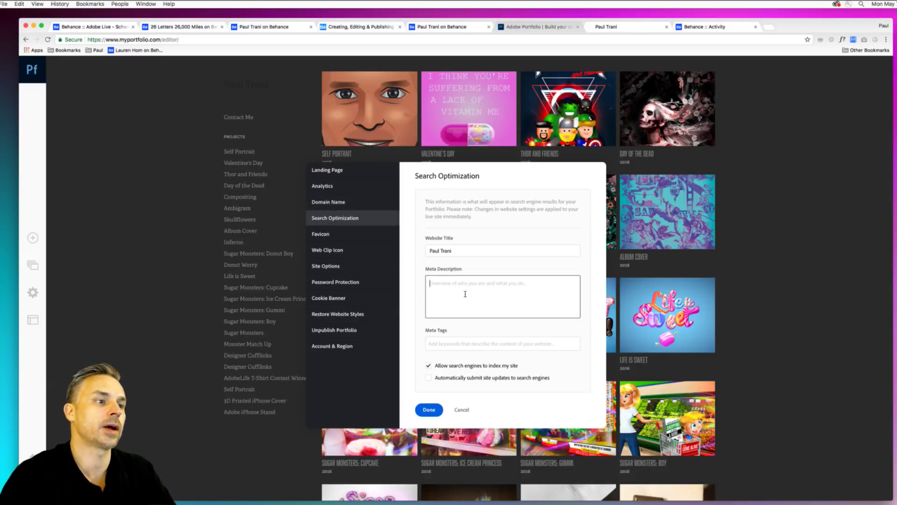
{"action": "type", "text": "Desi"}
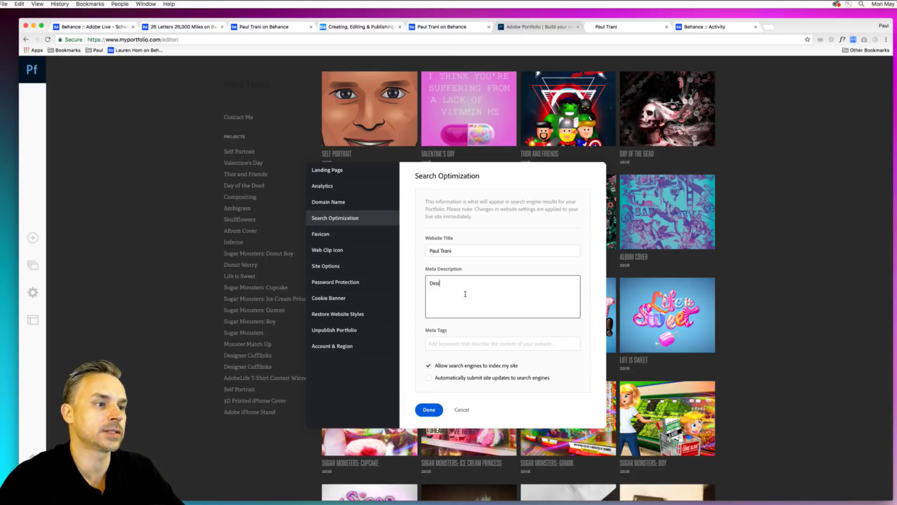
{"action": "type", "text": "gner work"}
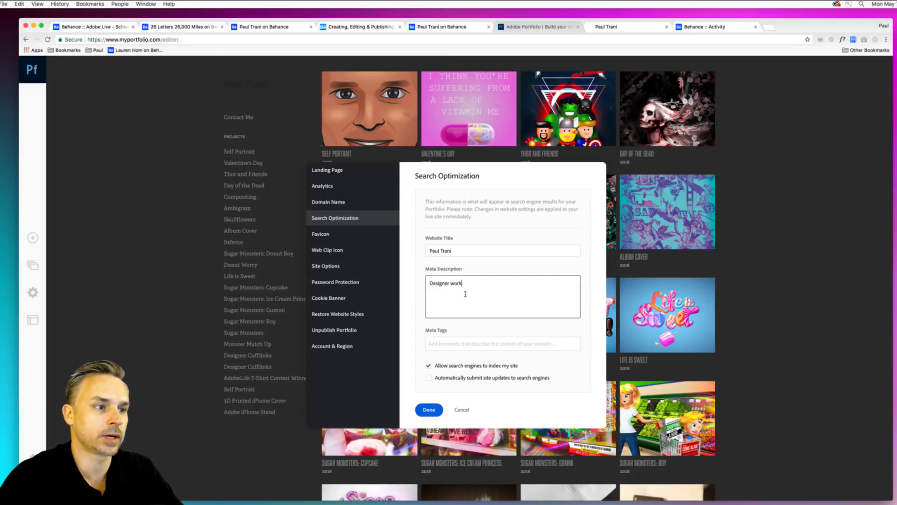
{"action": "type", "text": "ing in Denver"}
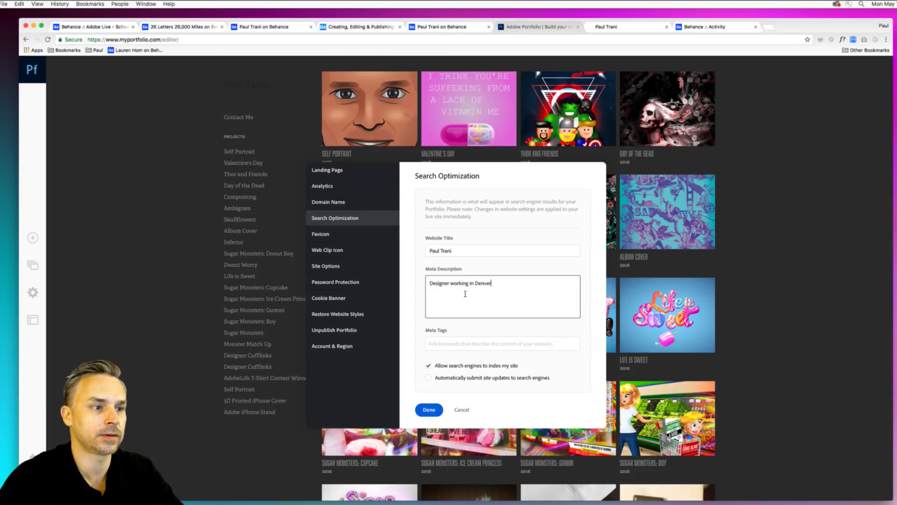
{"action": "type", "text": ". Evan"}
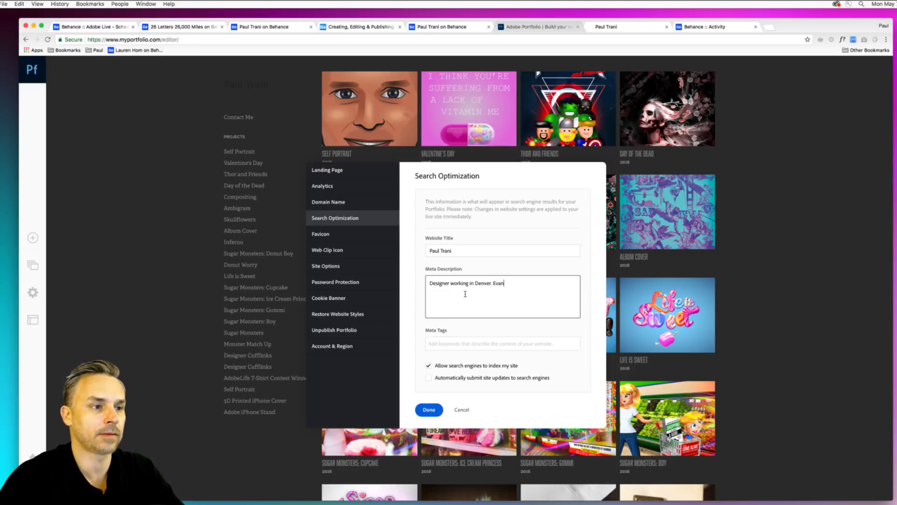
{"action": "type", "text": "gelist for Adobe"}
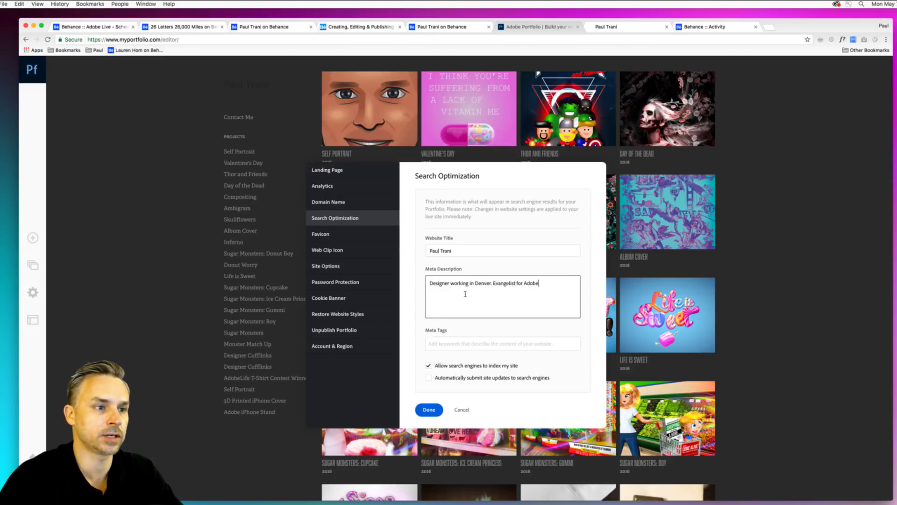
{"action": "type", "text": "."}
Add the meta tags "Denver Designer" and "Adobe Certified" in the search optimization settings and save them
{"action": "left_click", "coordinate": [440, 343]}
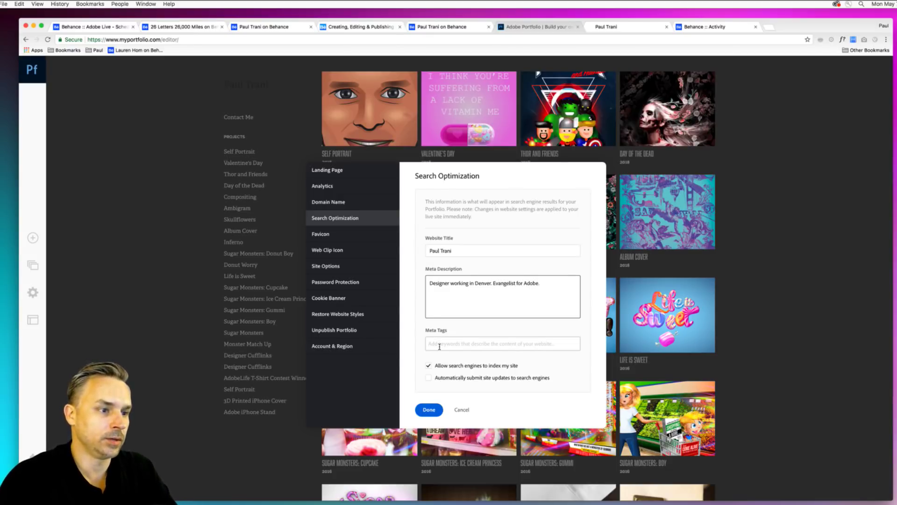
{"action": "left_click", "coordinate": [440, 344]}
{"action": "type", "text": "Denver "}
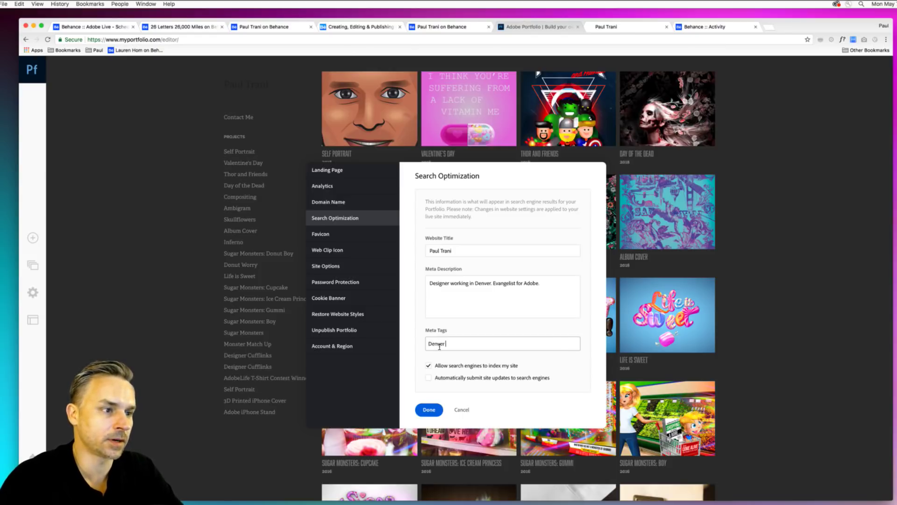
{"action": "type", "text": "Designer"}
{"action": "key", "text": "Return"}
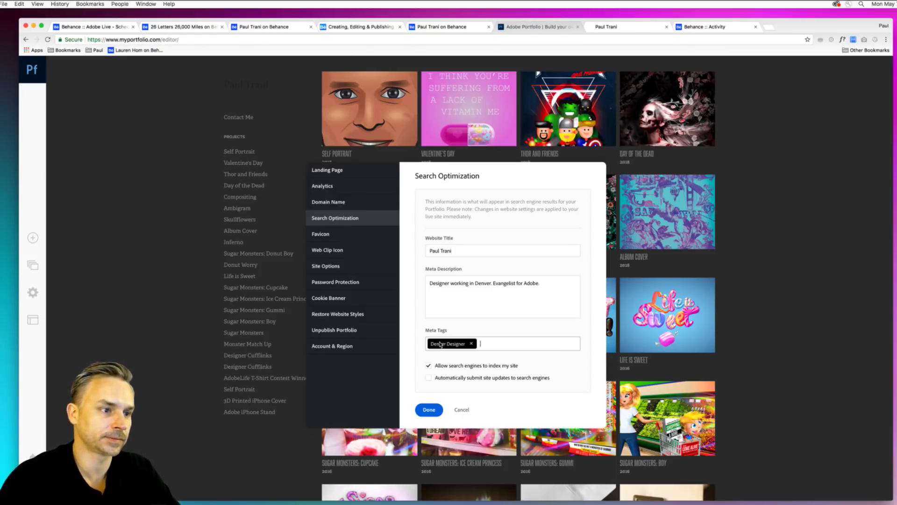
{"action": "type", "text": "E"}
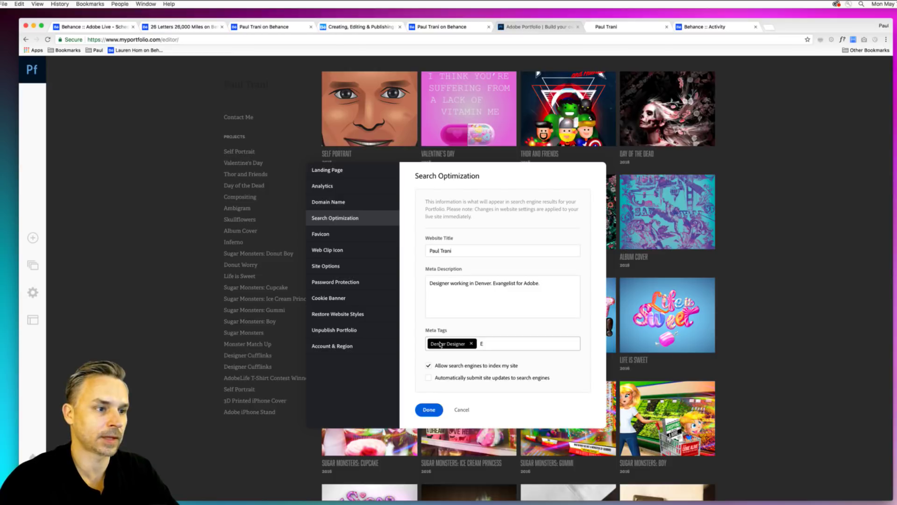
{"action": "type", "text": "nobe "}
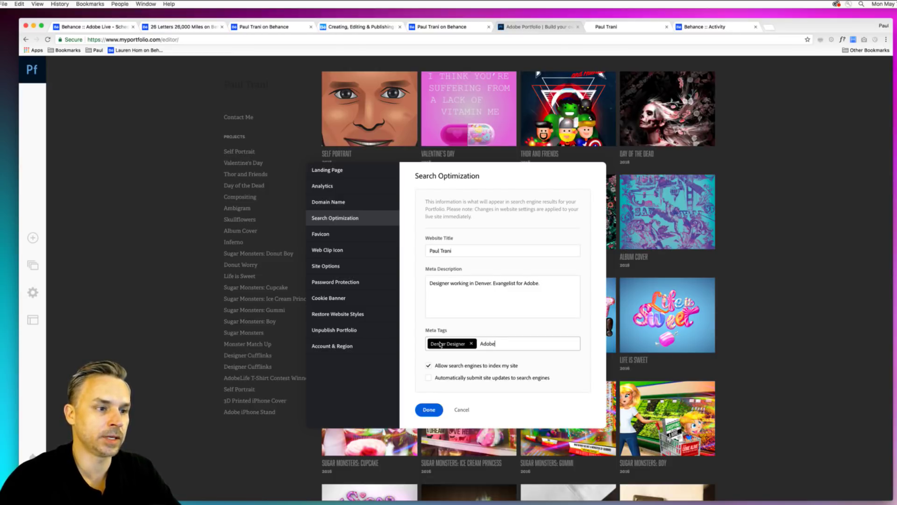
{"action": "type", "text": "Certified"}
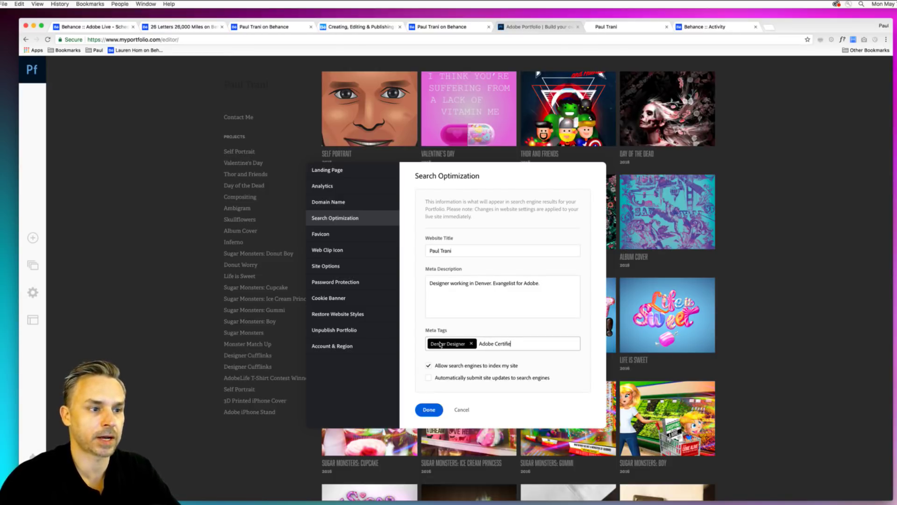
{"action": "key", "text": "Return"}
{"action": "type", "text": "Expe"}
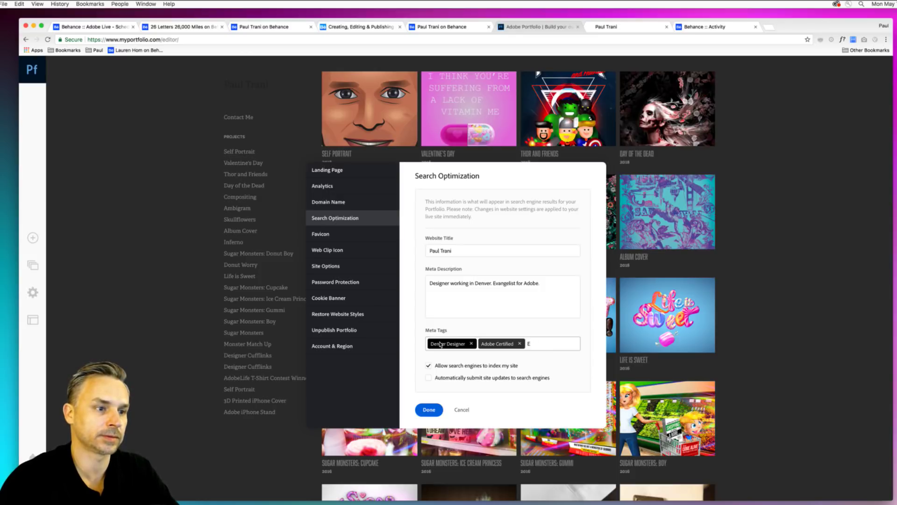
{"action": "key", "text": "BackSpace"}
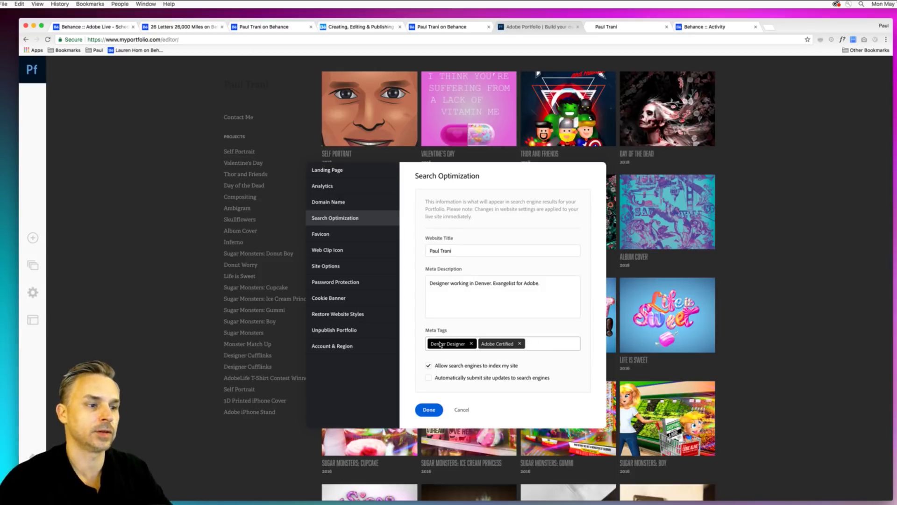
{"action": "left_click", "coordinate": [428, 410]}
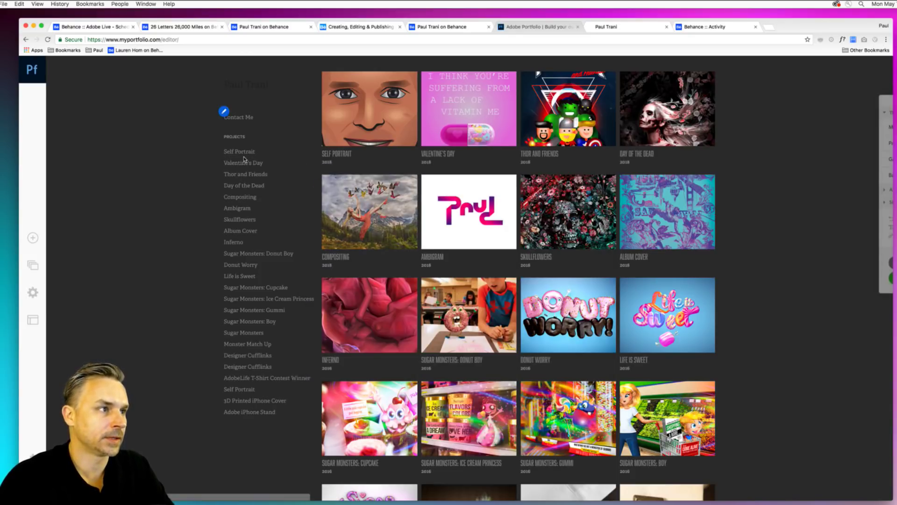
Reopen the website settings and review the Favicon, Web Clip Icon, Site Options and Password Protection sections
{"action": "left_click", "coordinate": [32, 293]}
{"action": "left_click", "coordinate": [332, 224]}
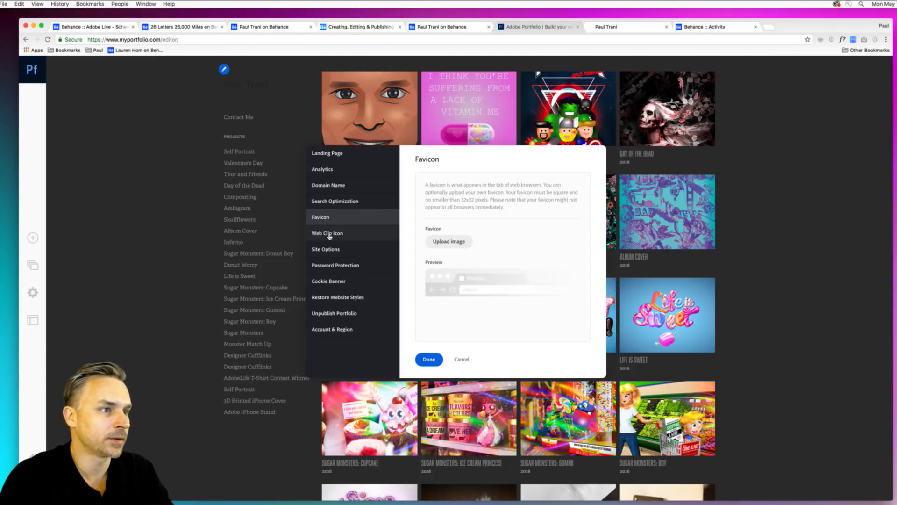
{"action": "left_click", "coordinate": [330, 235]}
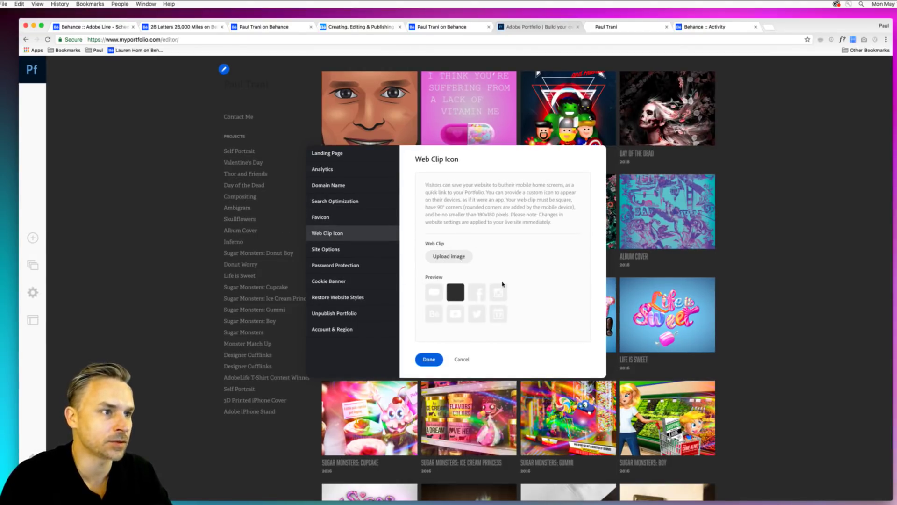
{"action": "left_click", "coordinate": [317, 250]}
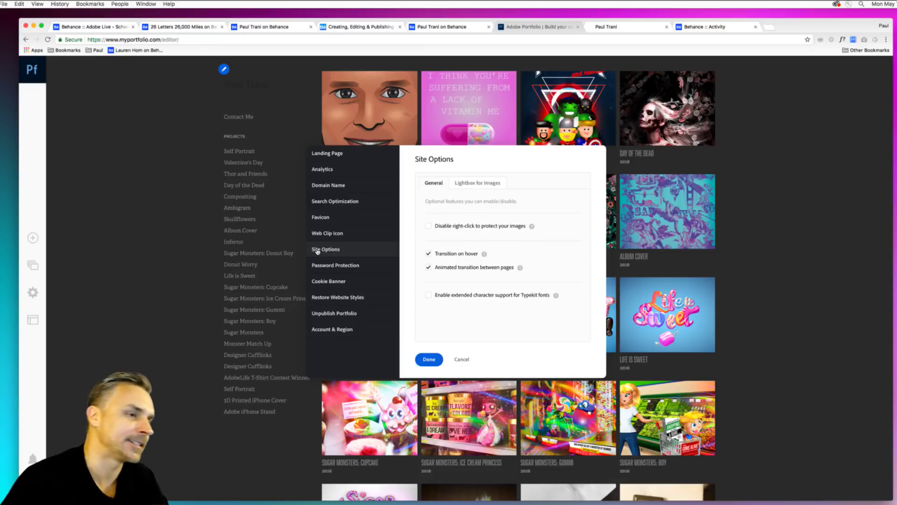
{"action": "left_click", "coordinate": [348, 267]}
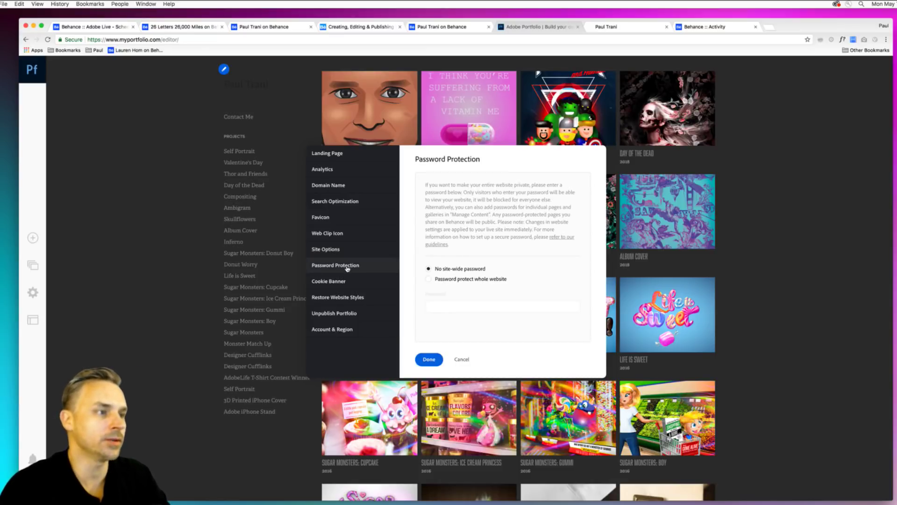
Try out the cookie banner option with its placeholder text, leaving the banner disabled
{"action": "left_click", "coordinate": [345, 282]}
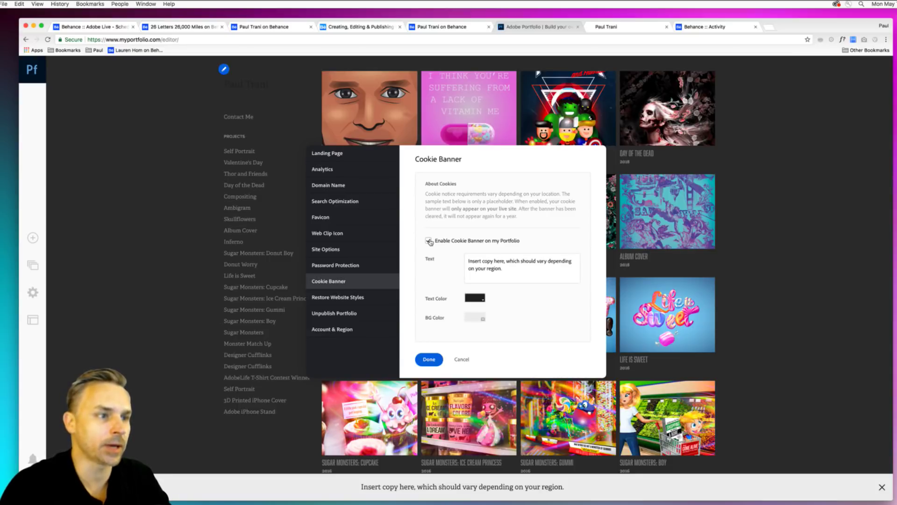
{"action": "left_click", "coordinate": [429, 241]}
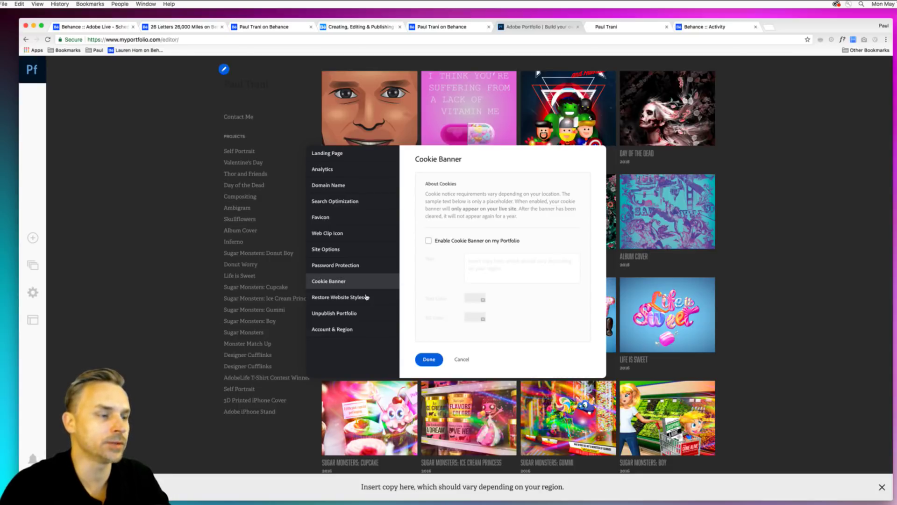
{"action": "left_click", "coordinate": [429, 241]}
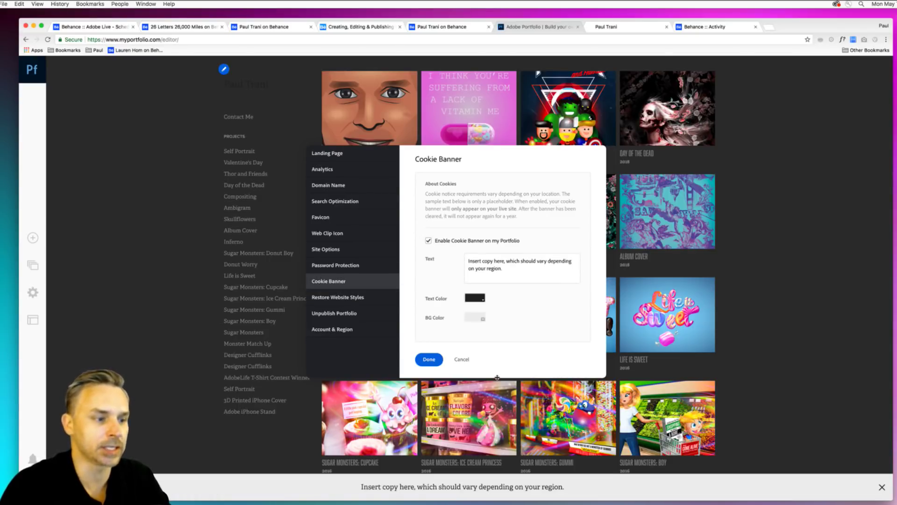
{"action": "left_click", "coordinate": [506, 276]}
{"action": "left_click_drag", "start_coordinate": [507, 276], "coordinate": [420, 248]}
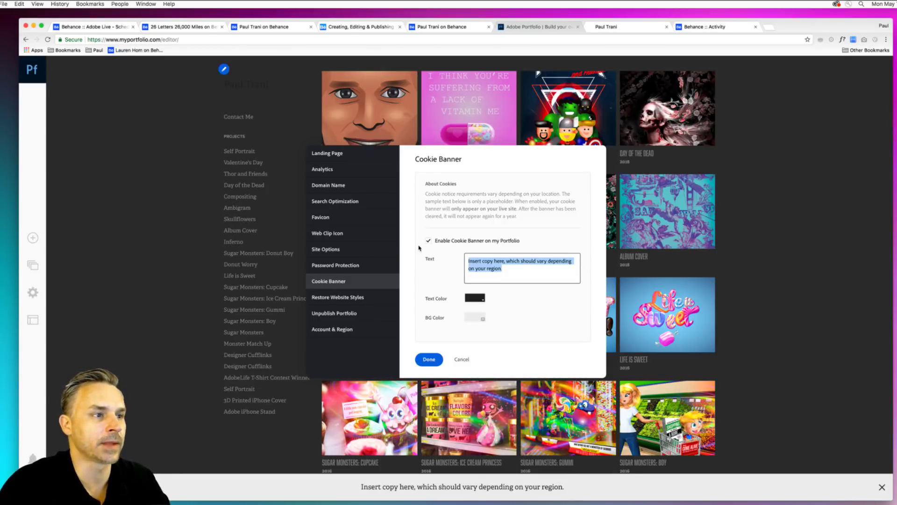
{"action": "left_click", "coordinate": [428, 240]}
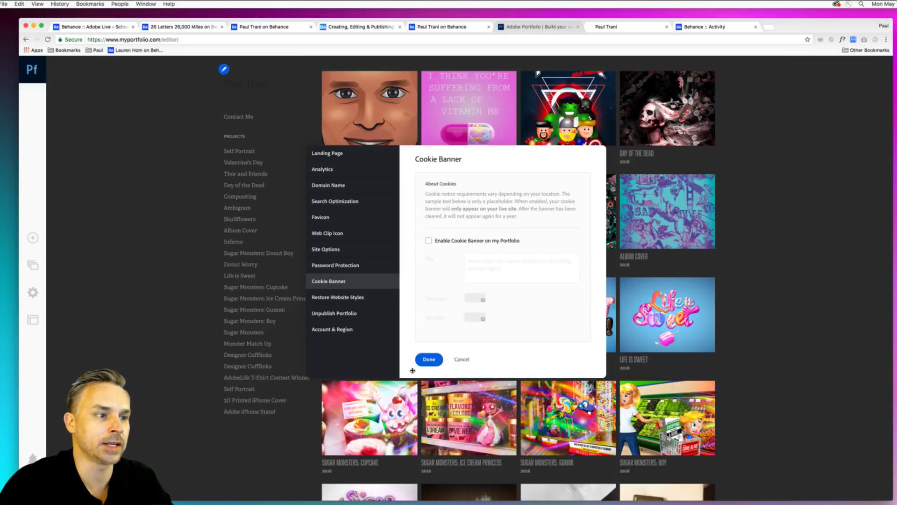
Read the help article on what Restore Website Styles does and does not restore, and return to the editor
{"action": "left_click", "coordinate": [351, 299]}
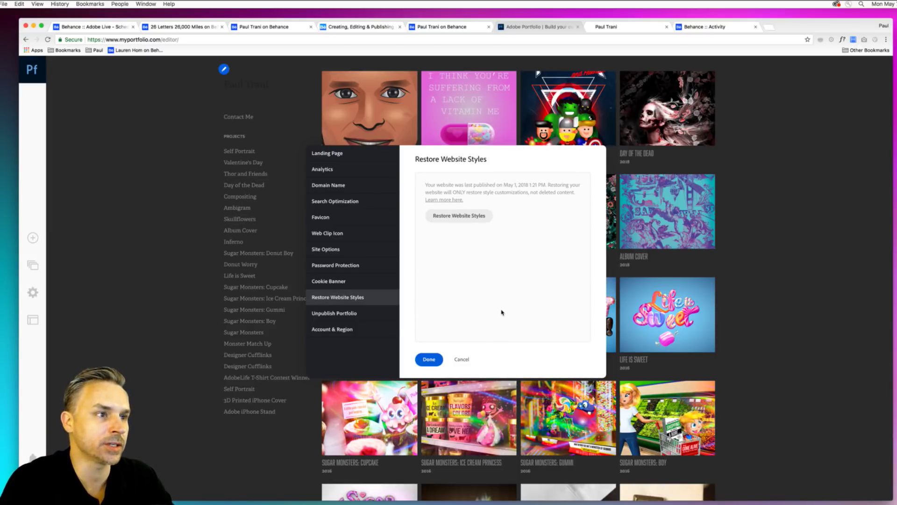
{"action": "left_click", "coordinate": [450, 201]}
{"action": "left_click", "coordinate": [606, 27]}
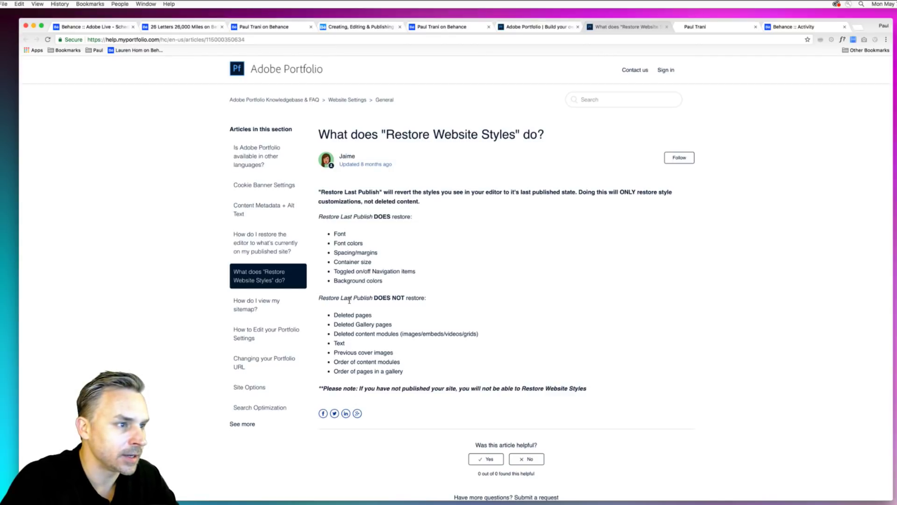
{"action": "left_click_drag", "start_coordinate": [349, 300], "coordinate": [321, 295]}
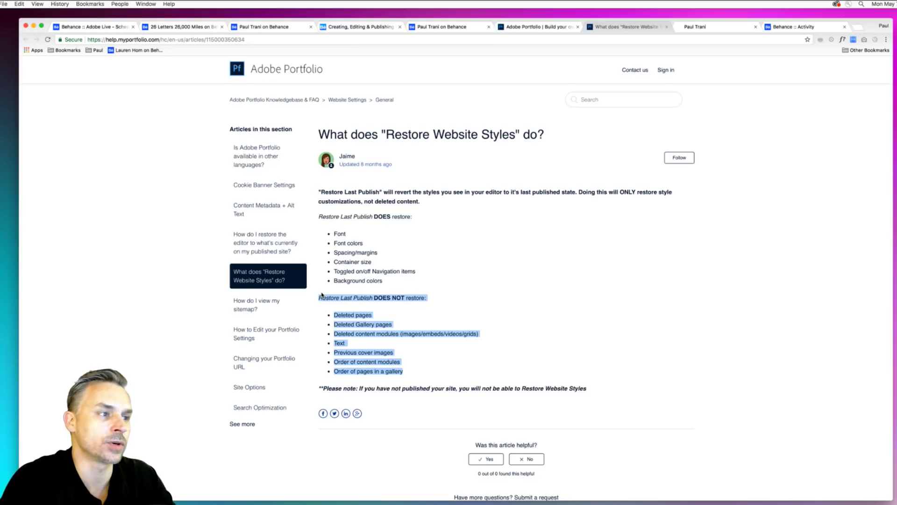
{"action": "left_click_drag", "start_coordinate": [395, 283], "coordinate": [324, 213]}
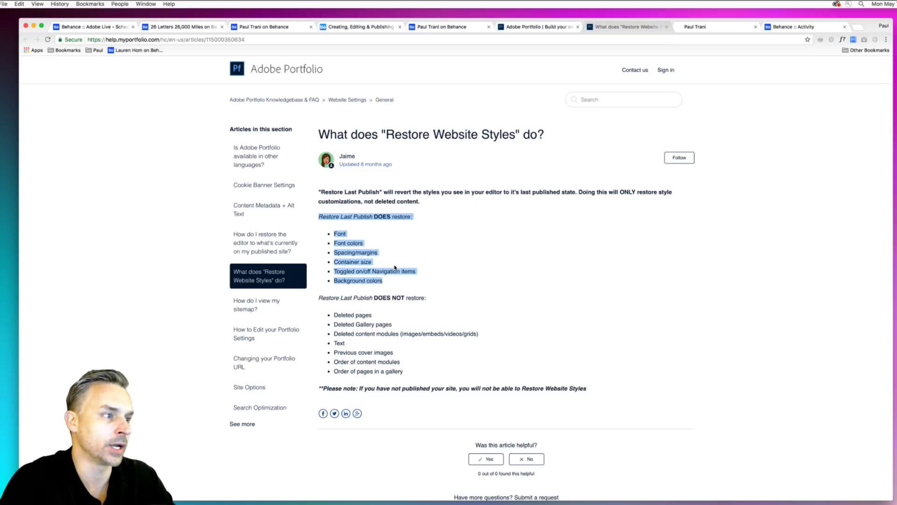
{"action": "left_click", "coordinate": [545, 28]}
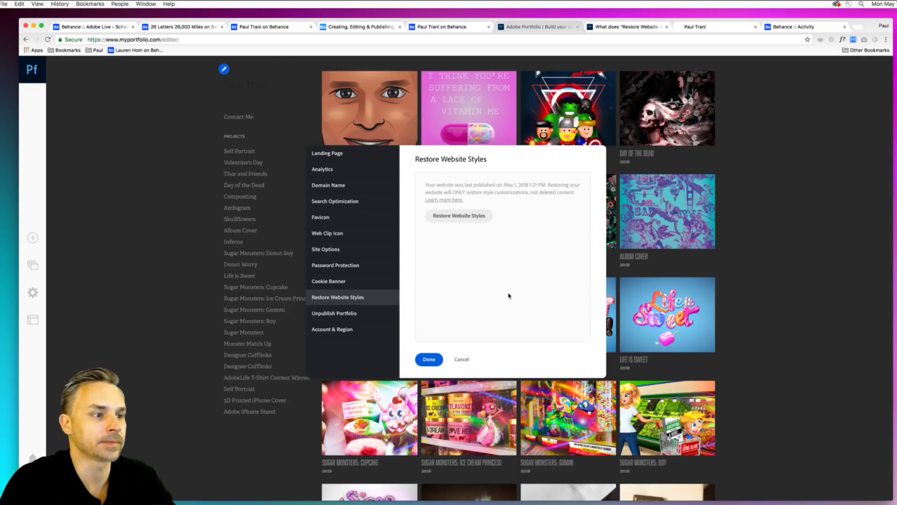
Review the Unpublish Portfolio and Account & Region settings and close the website settings
{"action": "left_click", "coordinate": [339, 314]}
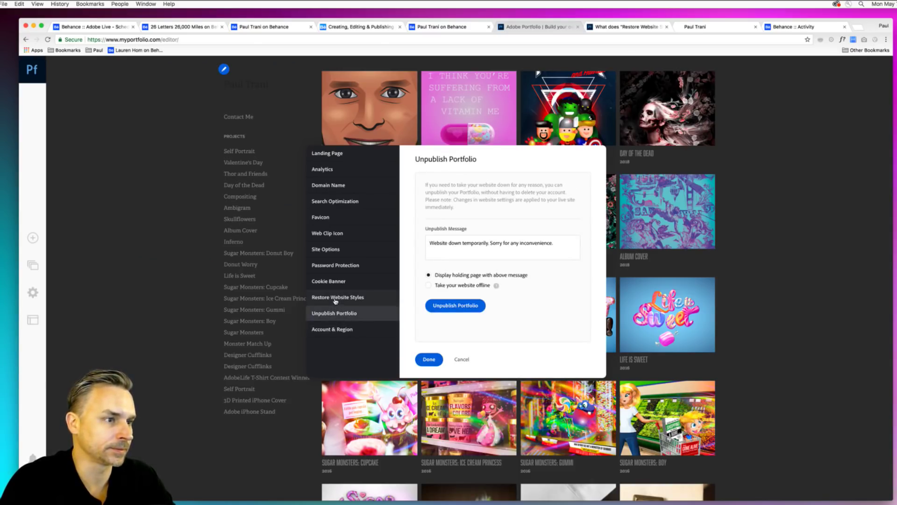
{"action": "left_click", "coordinate": [333, 329]}
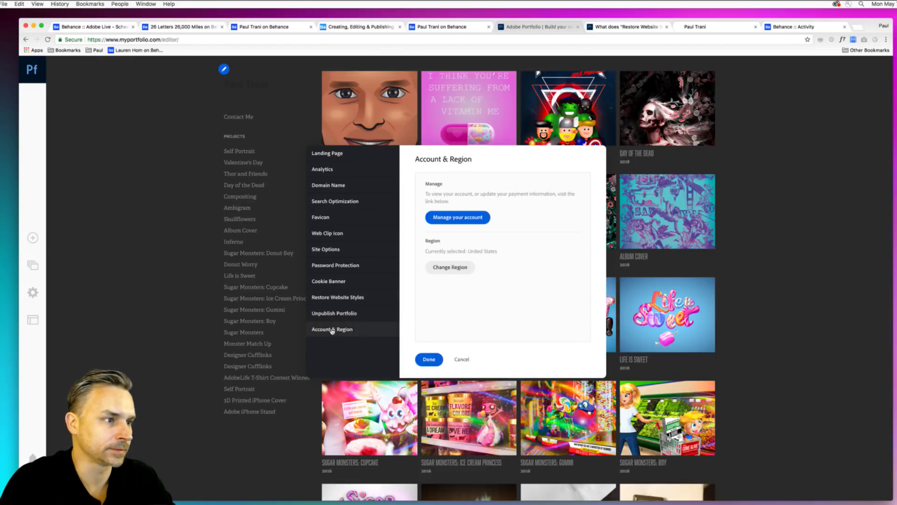
{"action": "left_click", "coordinate": [427, 362]}
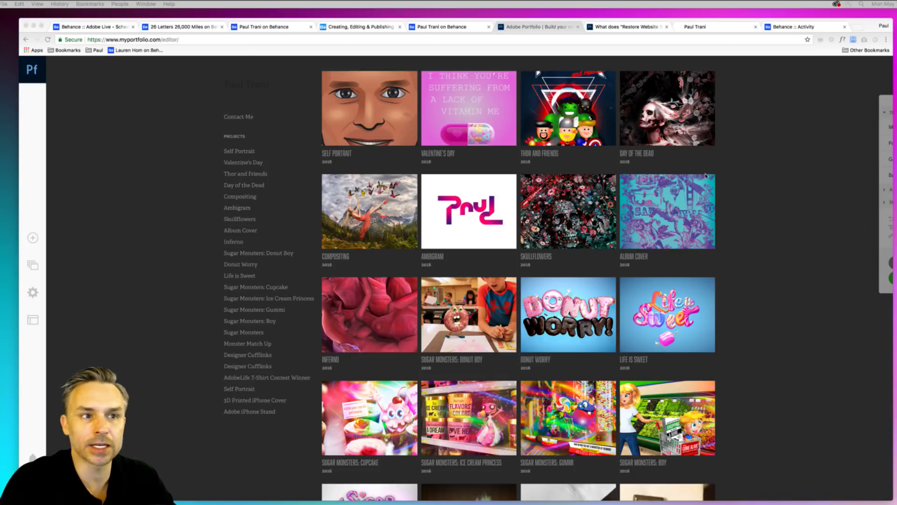
Open the Album Cover project's page content for editing and look through its images
{"action": "left_click", "coordinate": [783, 250]}
{"action": "mouse_move", "coordinate": [643, 183]}
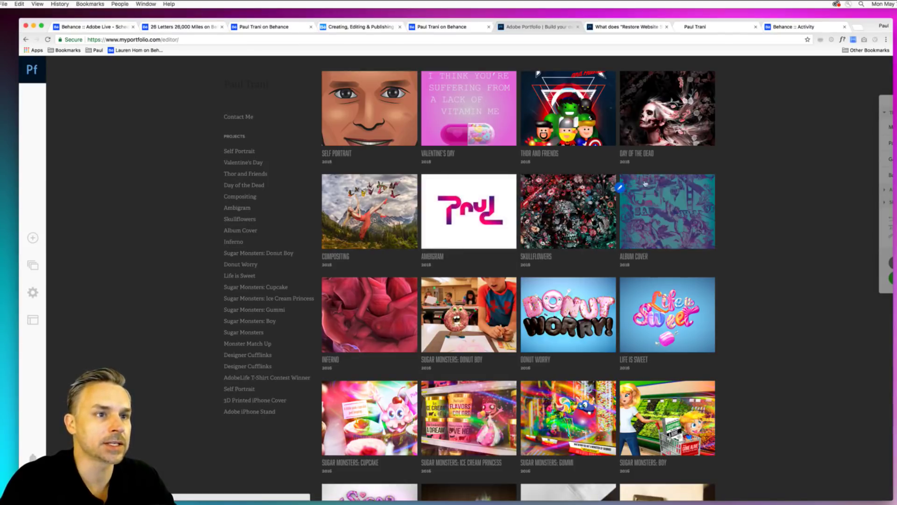
{"action": "left_click", "coordinate": [620, 189]}
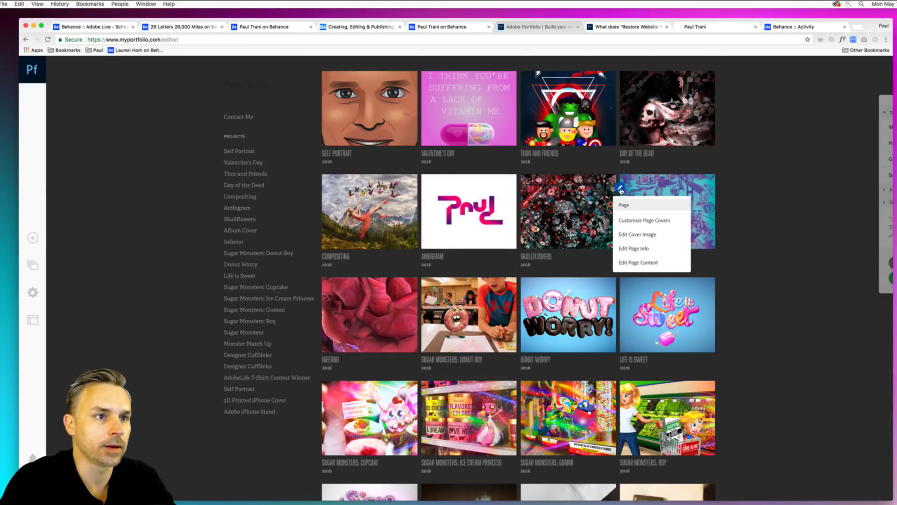
{"action": "left_click", "coordinate": [638, 262]}
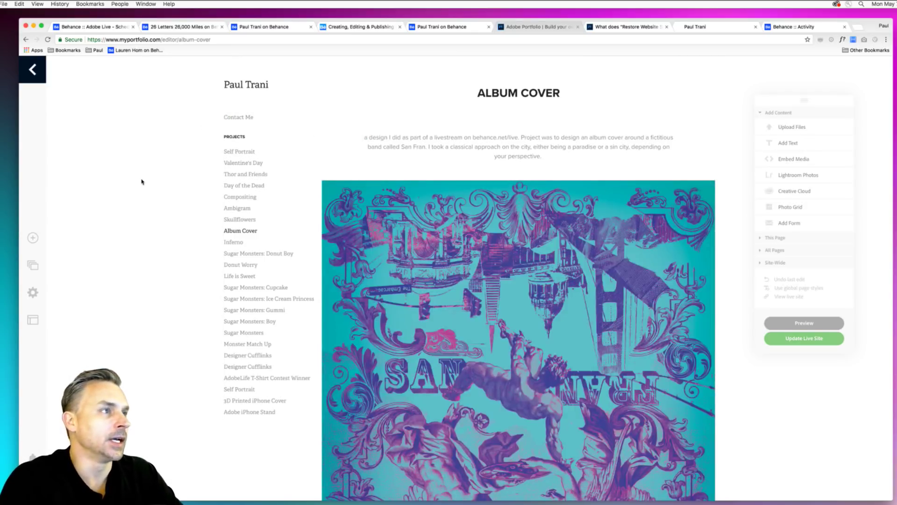
{"action": "scroll", "coordinate": [175, 198], "scroll_direction": "down", "scroll_amount": 10}
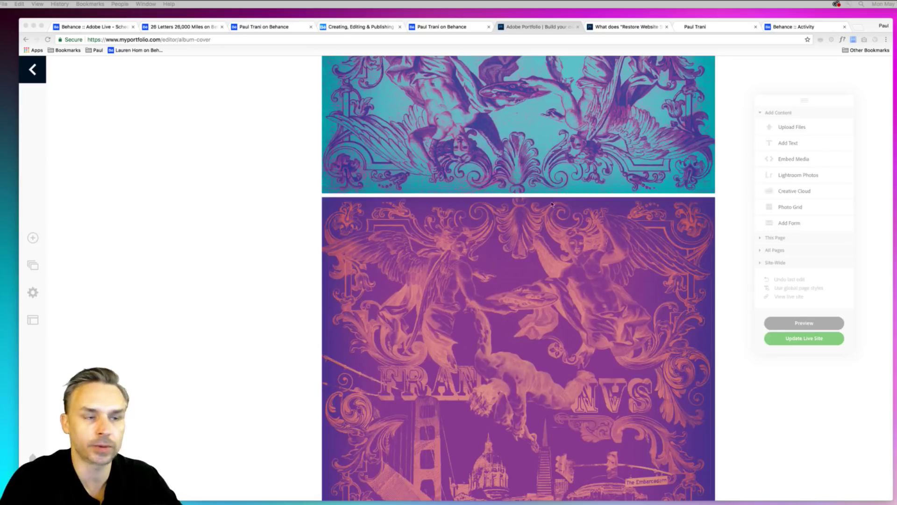
Apply the global page styles to the Album Cover page and update the live site
{"action": "left_click", "coordinate": [281, 269]}
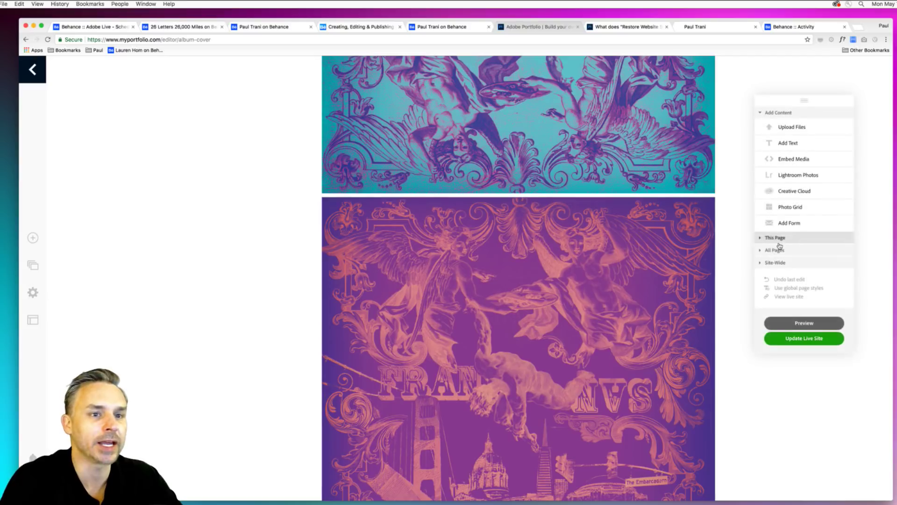
{"action": "scroll", "coordinate": [779, 246], "scroll_direction": "up", "scroll_amount": 2}
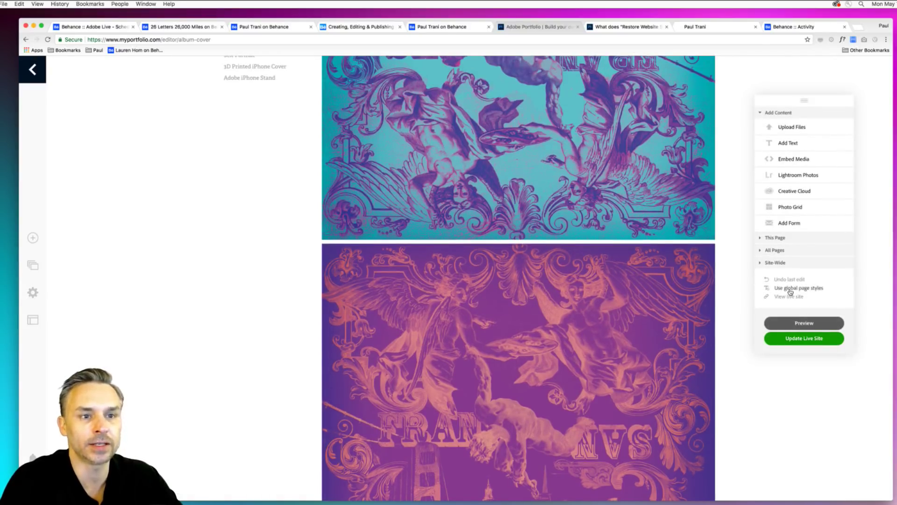
{"action": "left_click", "coordinate": [790, 292]}
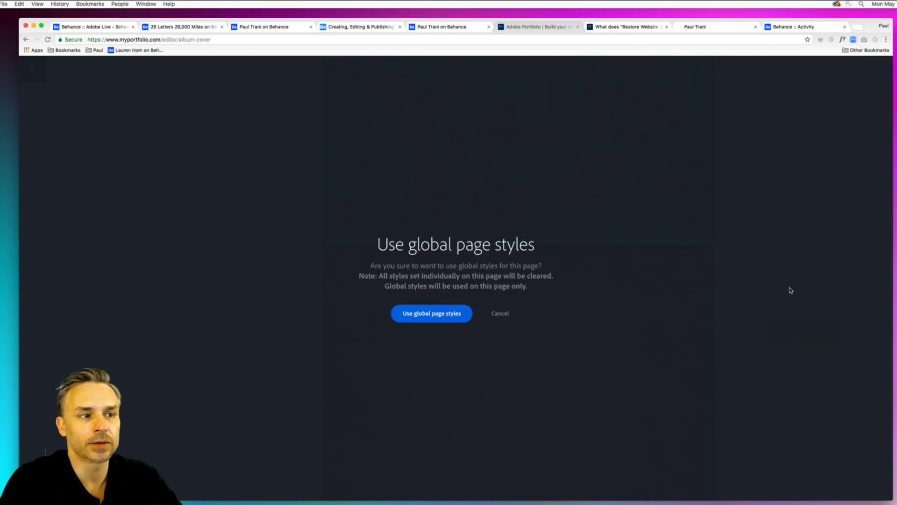
{"action": "left_click", "coordinate": [428, 314]}
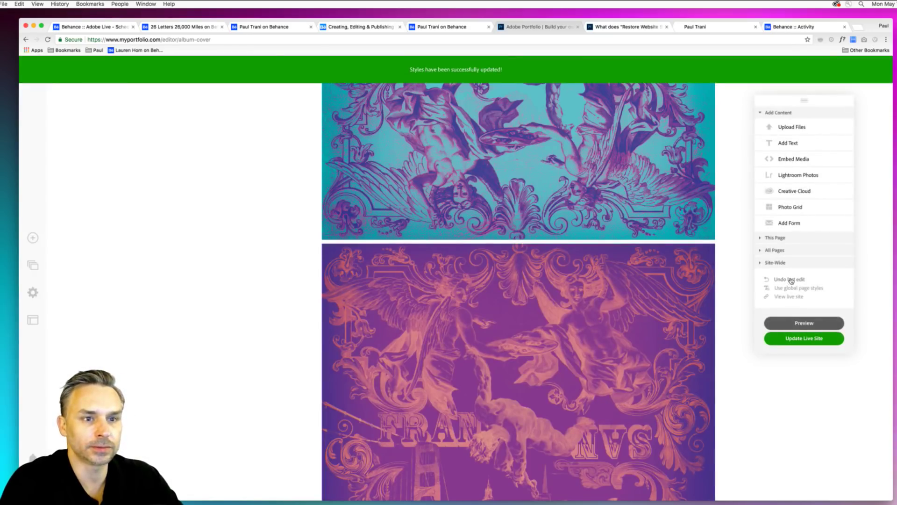
{"action": "left_click", "coordinate": [802, 338]}
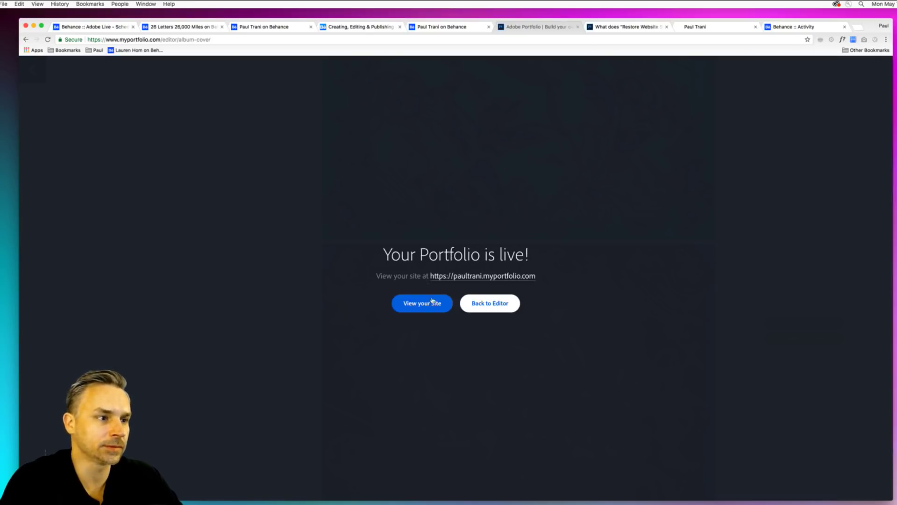
Return to the editor and review the media content styles for all pages, from Headers through Photo Grid, without applying changes
{"action": "left_click", "coordinate": [474, 305]}
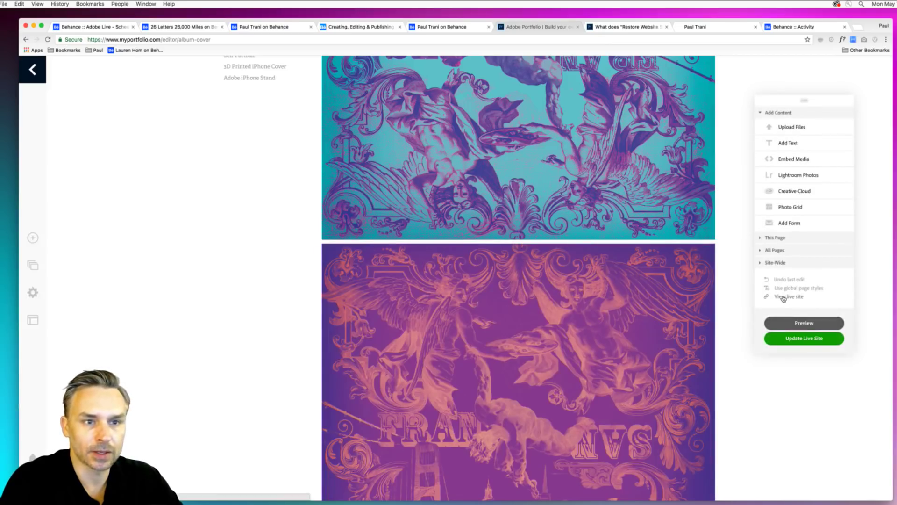
{"action": "left_click", "coordinate": [760, 251]}
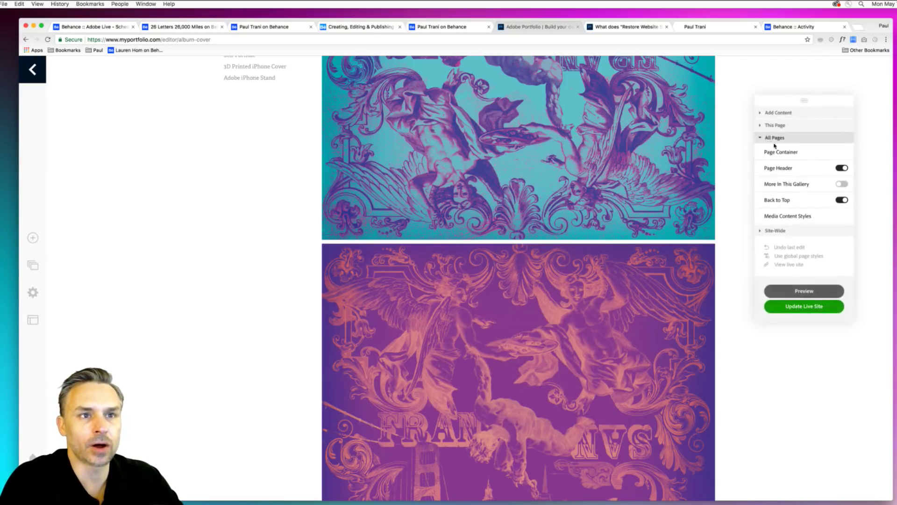
{"action": "left_click", "coordinate": [783, 215]}
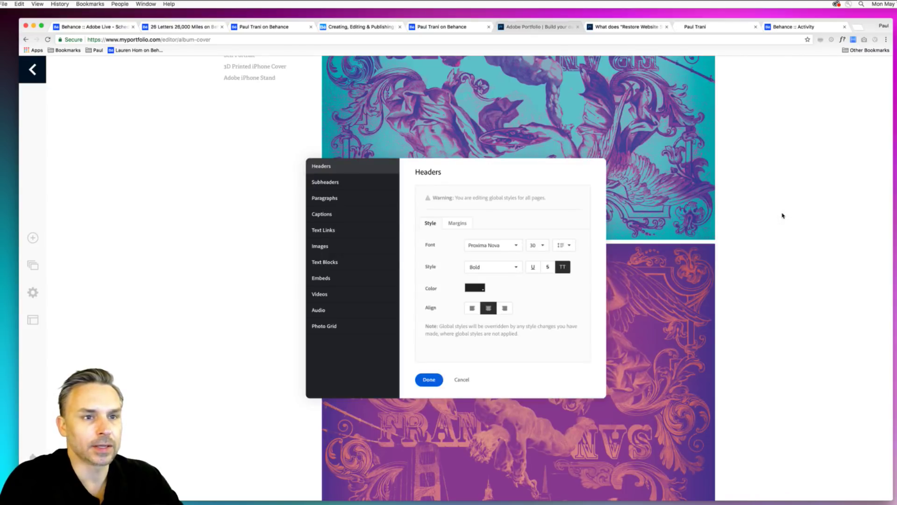
{"action": "left_click", "coordinate": [327, 185]}
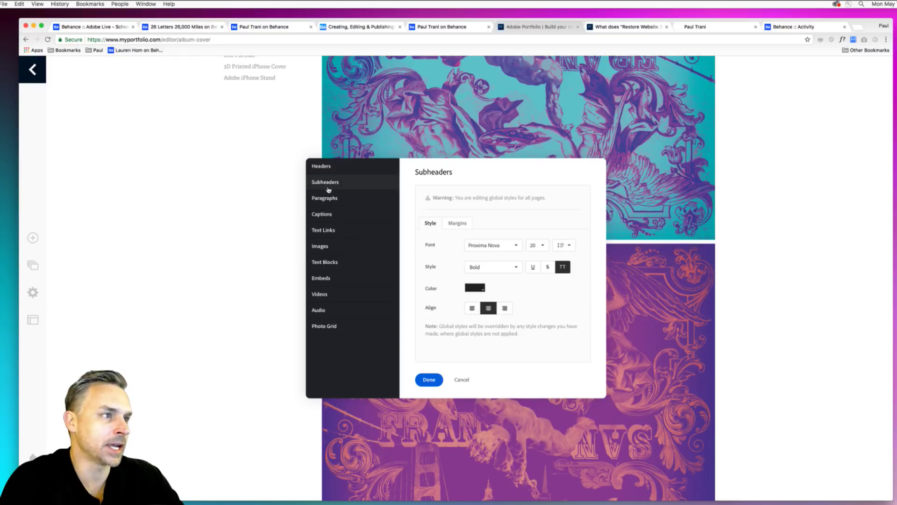
{"action": "left_click", "coordinate": [327, 200]}
{"action": "left_click", "coordinate": [329, 215]}
{"action": "left_click", "coordinate": [332, 231]}
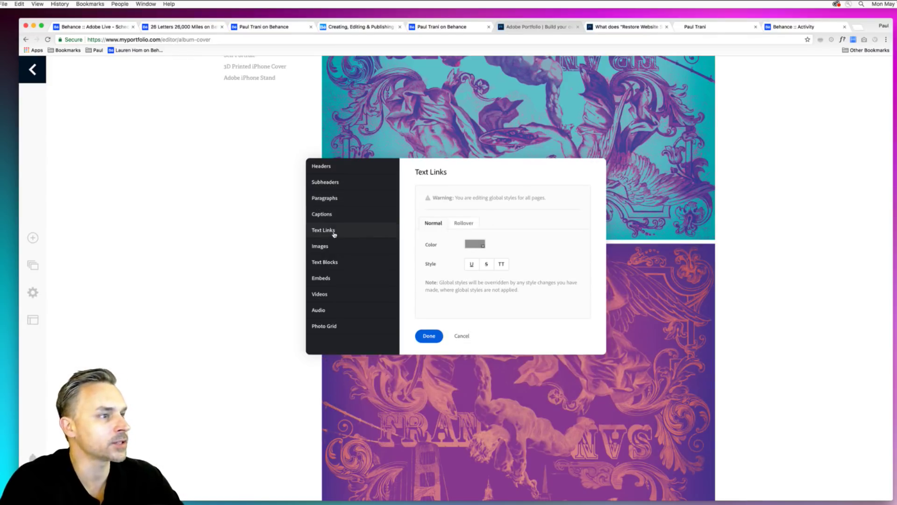
{"action": "left_click", "coordinate": [336, 244]}
{"action": "left_click", "coordinate": [334, 263]}
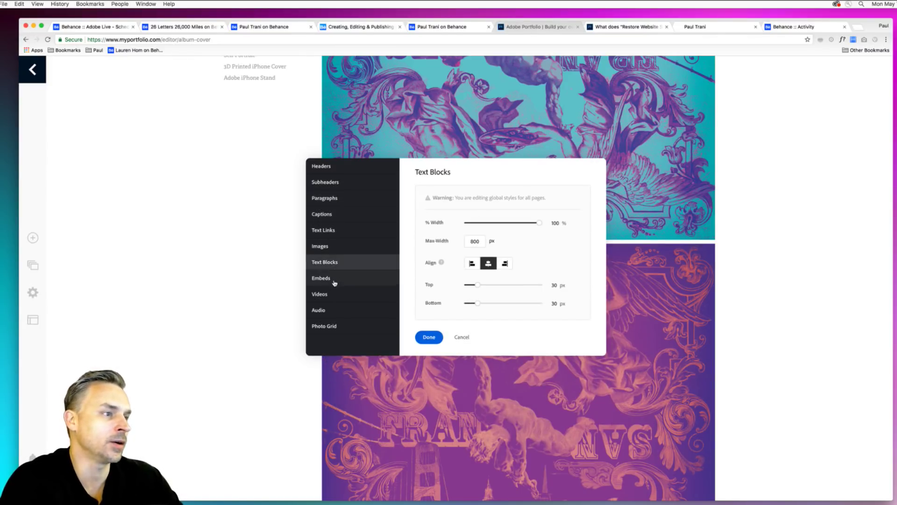
{"action": "left_click", "coordinate": [334, 279]}
{"action": "left_click", "coordinate": [334, 295]}
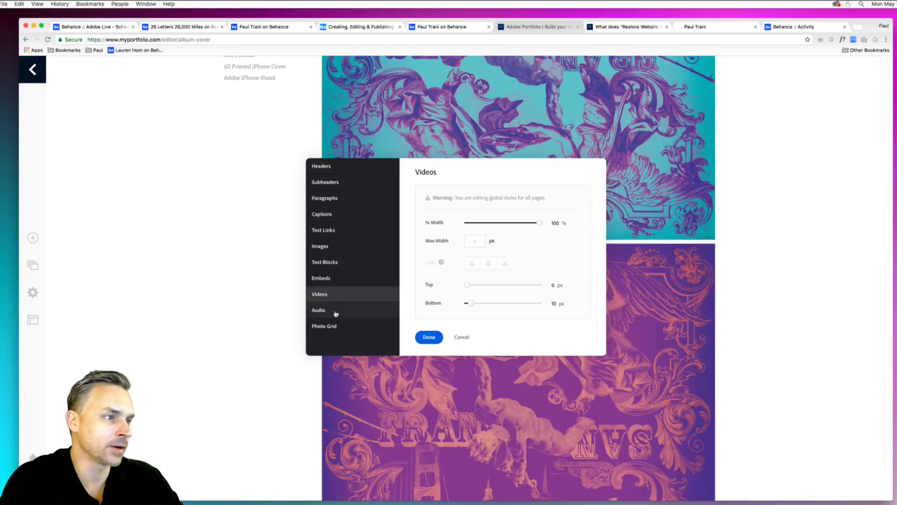
{"action": "left_click", "coordinate": [337, 310]}
{"action": "left_click", "coordinate": [352, 331]}
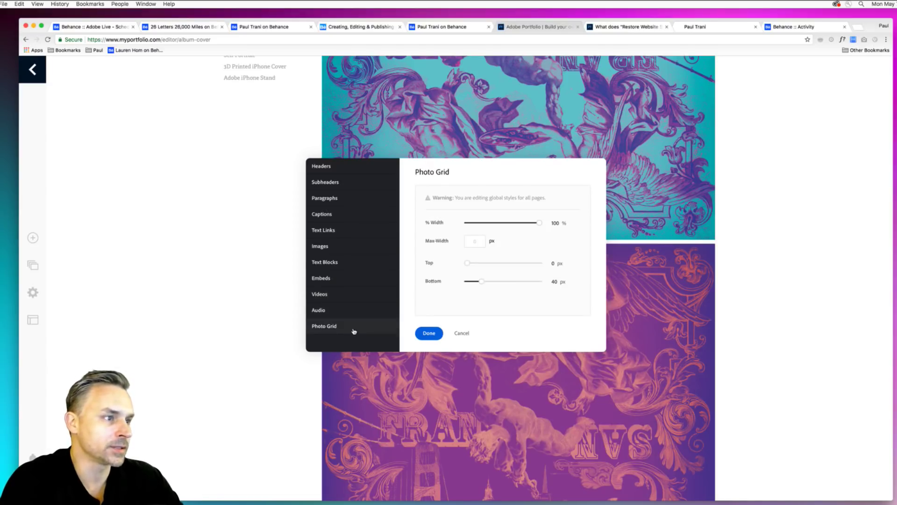
{"action": "left_click", "coordinate": [461, 333]}
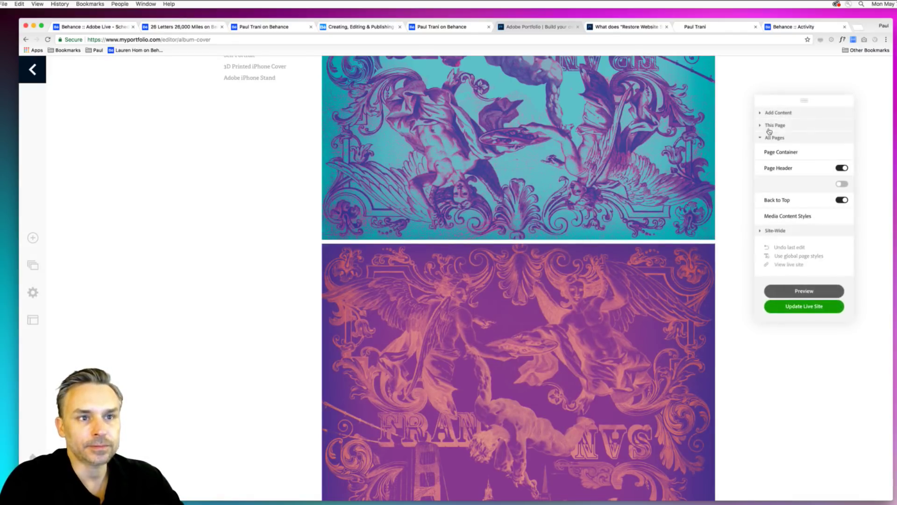
Include a site-wide background color and set it to dark gray 303030
{"action": "left_click", "coordinate": [760, 233]}
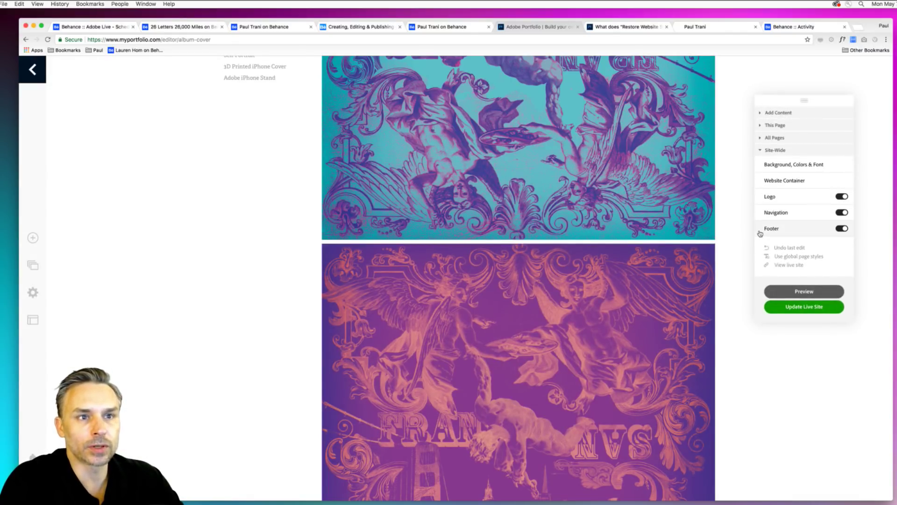
{"action": "left_click", "coordinate": [793, 167]}
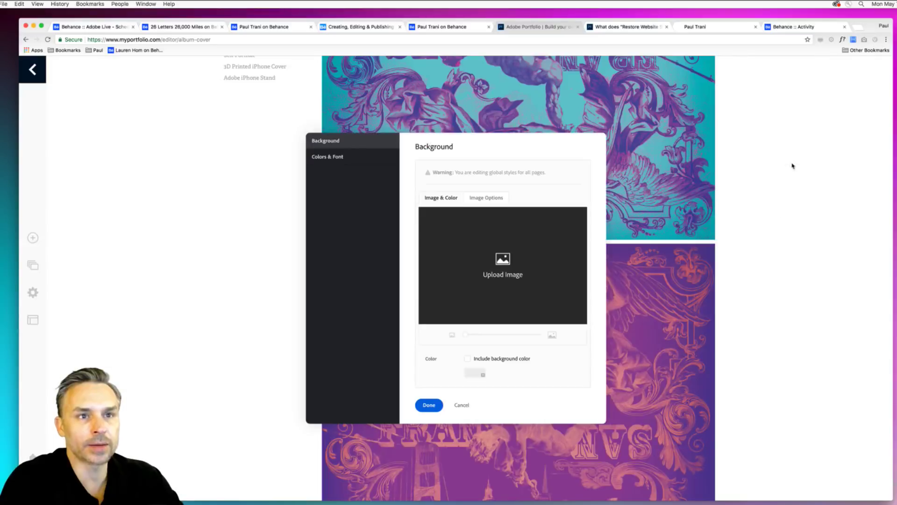
{"action": "left_click", "coordinate": [325, 160]}
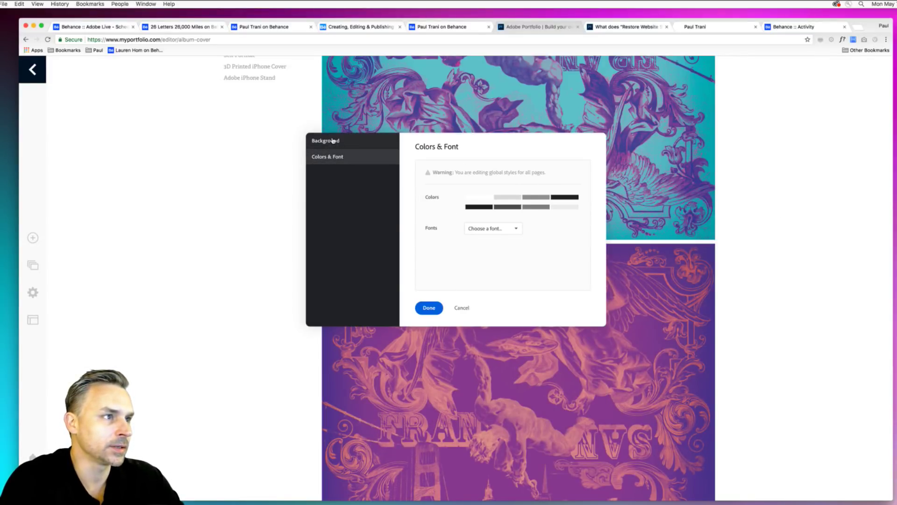
{"action": "left_click", "coordinate": [333, 141]}
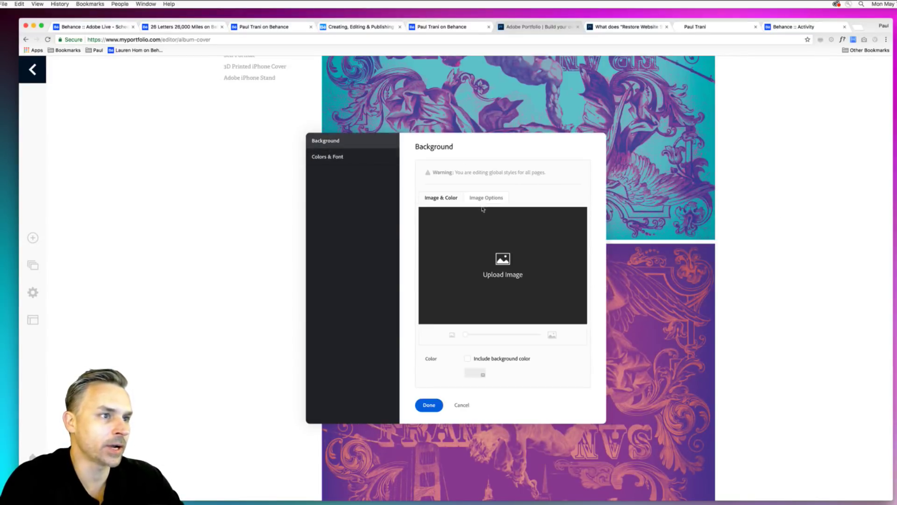
{"action": "left_click", "coordinate": [466, 359]}
{"action": "left_click", "coordinate": [467, 359]}
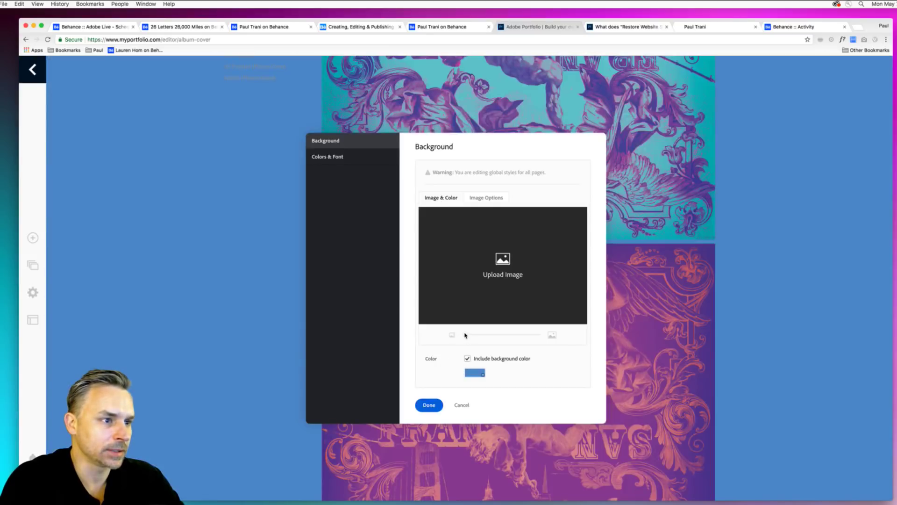
{"action": "left_click", "coordinate": [477, 371]}
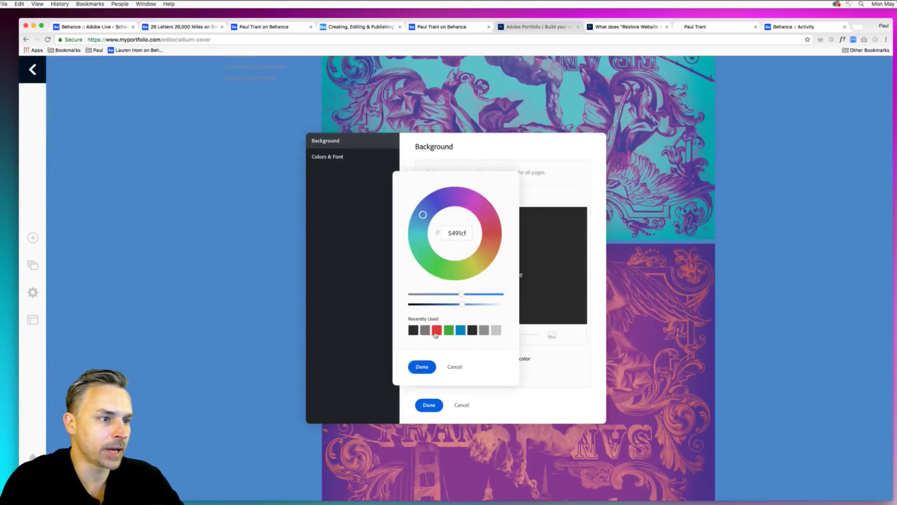
{"action": "left_click", "coordinate": [412, 330]}
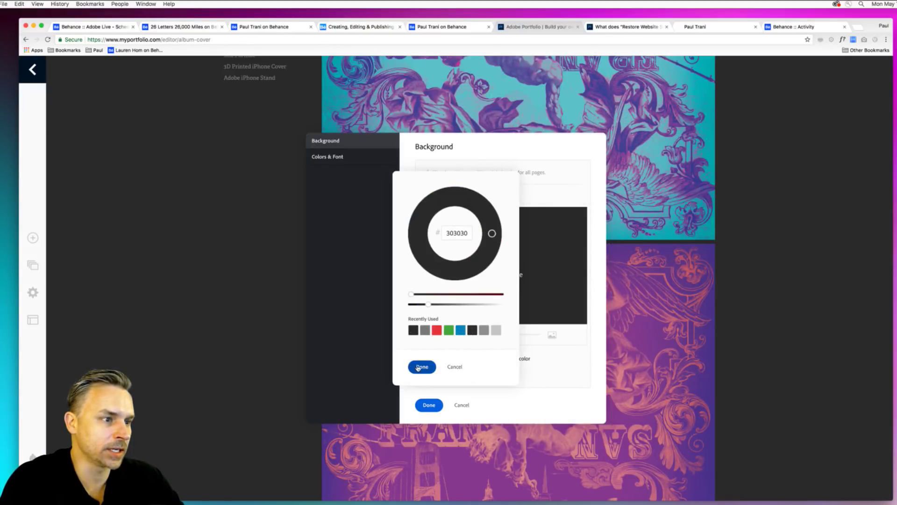
{"action": "left_click", "coordinate": [421, 367]}
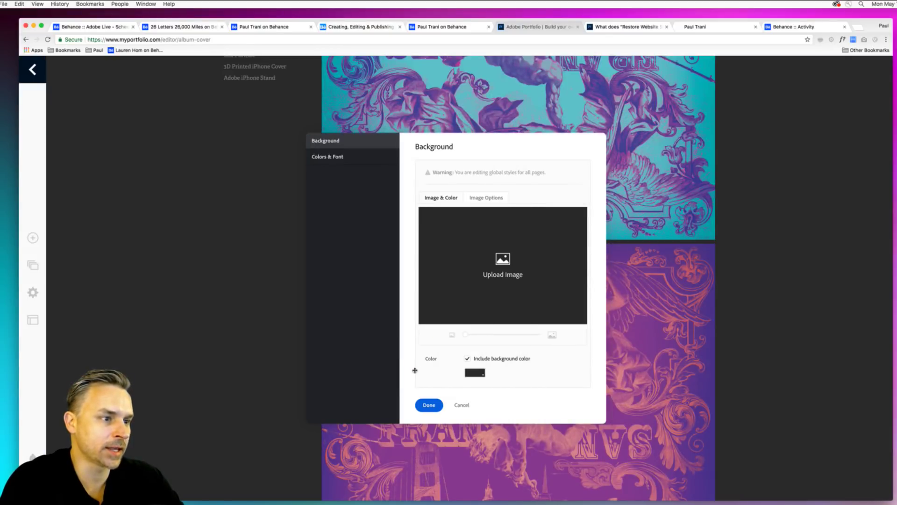
{"action": "left_click", "coordinate": [429, 405]}
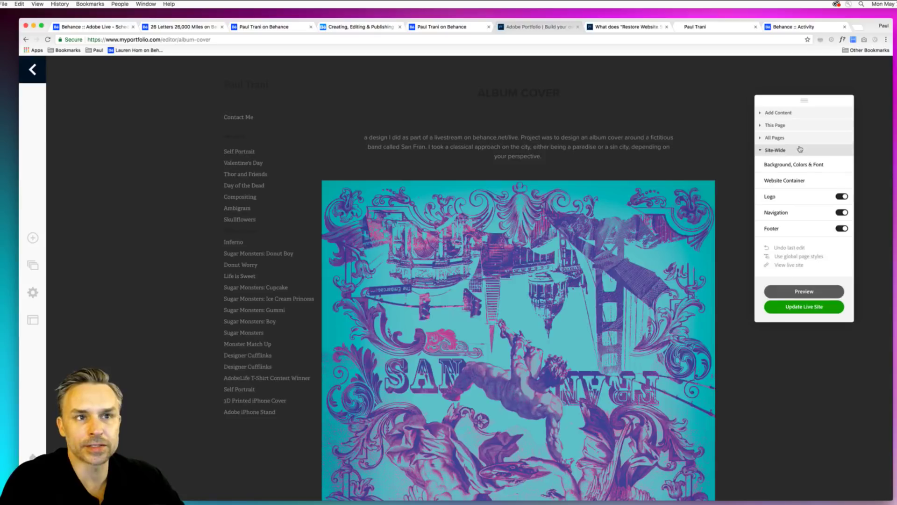
Set the Headers text color in the all-pages media content styles to light gray and update the live site
{"action": "left_click", "coordinate": [765, 139]}
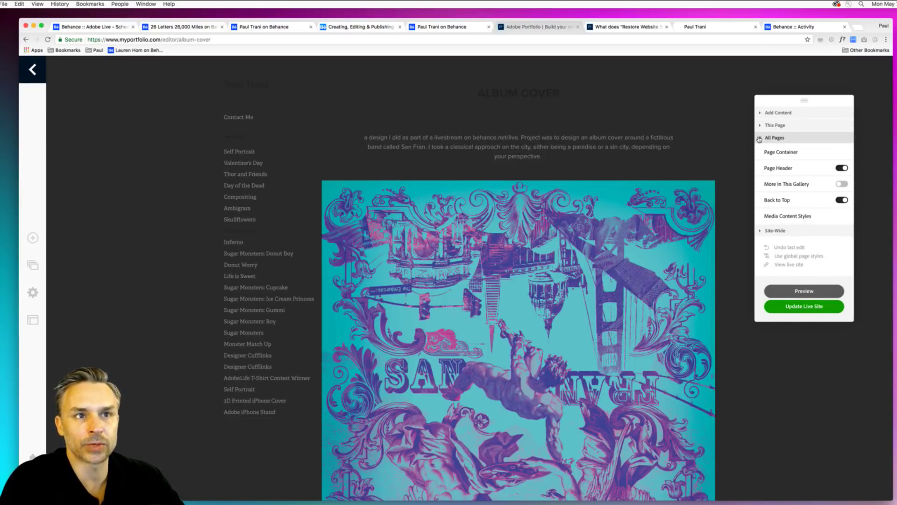
{"action": "left_click", "coordinate": [777, 216]}
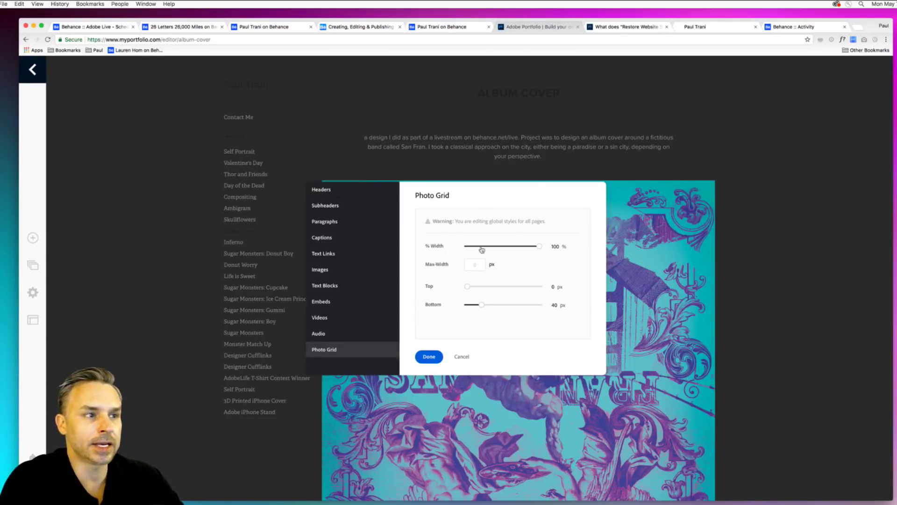
{"action": "left_click", "coordinate": [323, 191]}
{"action": "left_click", "coordinate": [475, 312]}
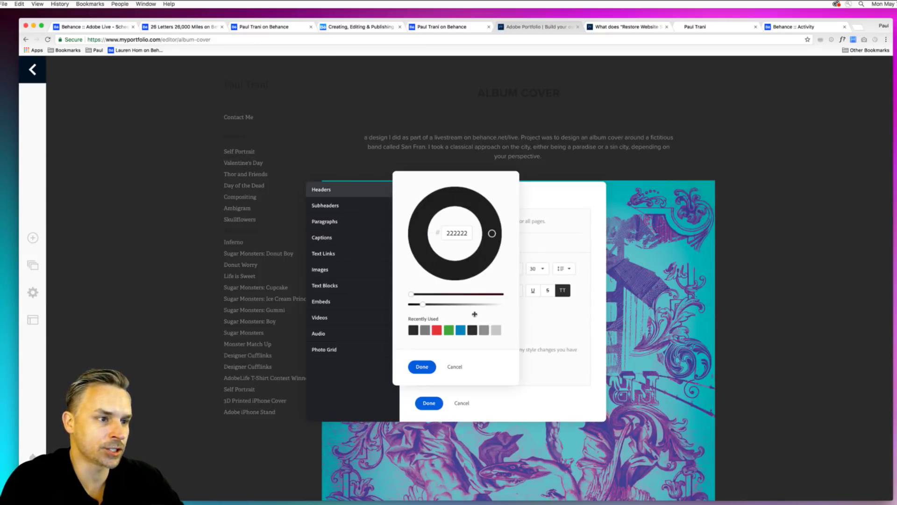
{"action": "left_click", "coordinate": [467, 305]}
{"action": "left_click_drag", "start_coordinate": [474, 307], "coordinate": [484, 307]}
{"action": "left_click", "coordinate": [423, 367]}
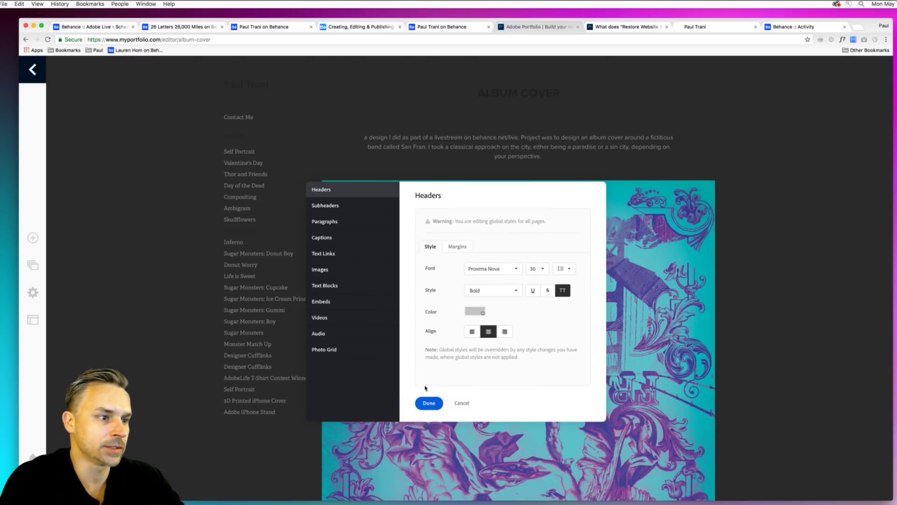
{"action": "left_click", "coordinate": [429, 403]}
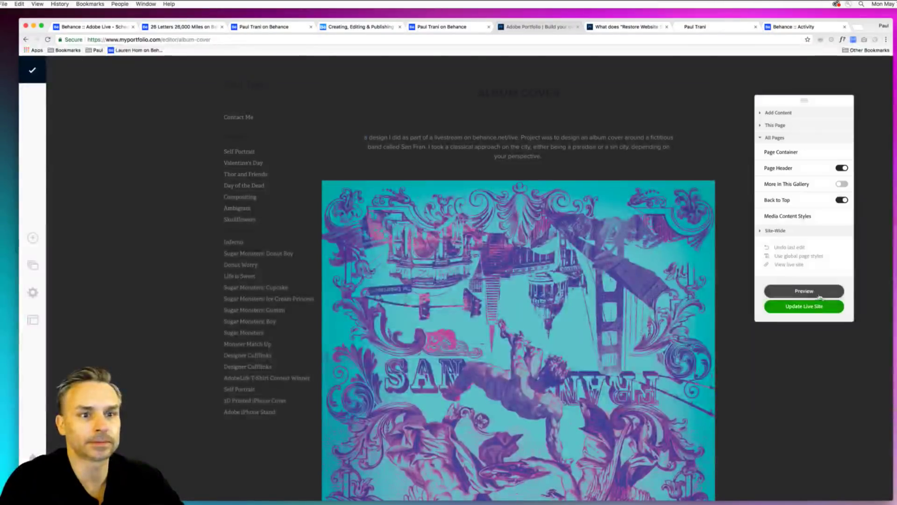
{"action": "left_click", "coordinate": [806, 307]}
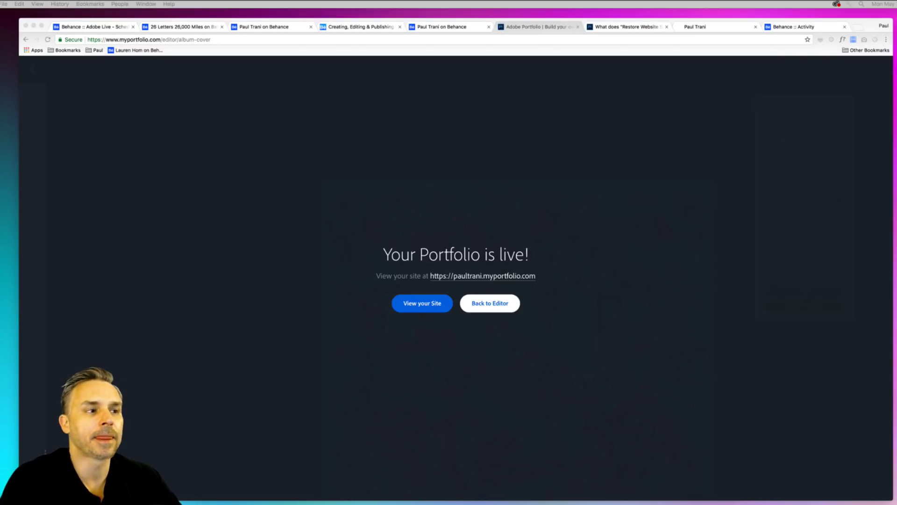
{"action": "left_click", "coordinate": [465, 303]}
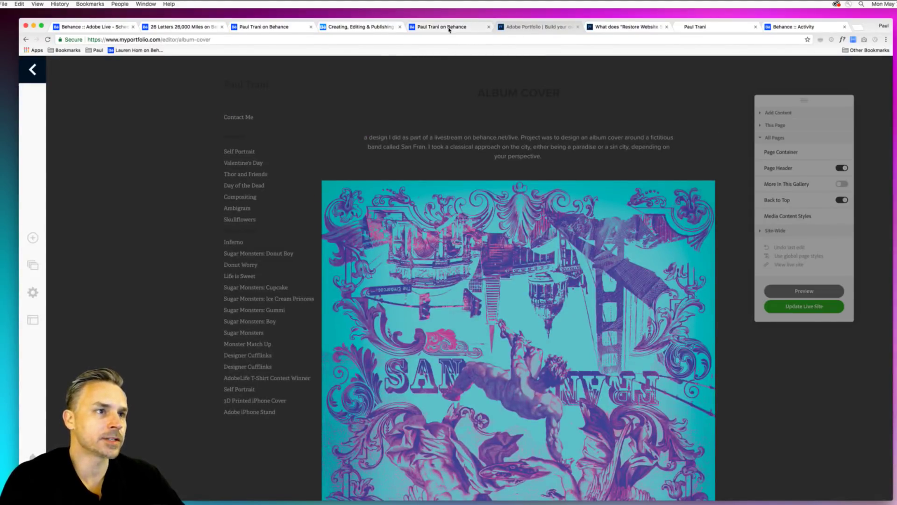
Browse the themes available for switching, view the Lina theme's live example, and return to the gallery editor
{"action": "left_click", "coordinate": [30, 321]}
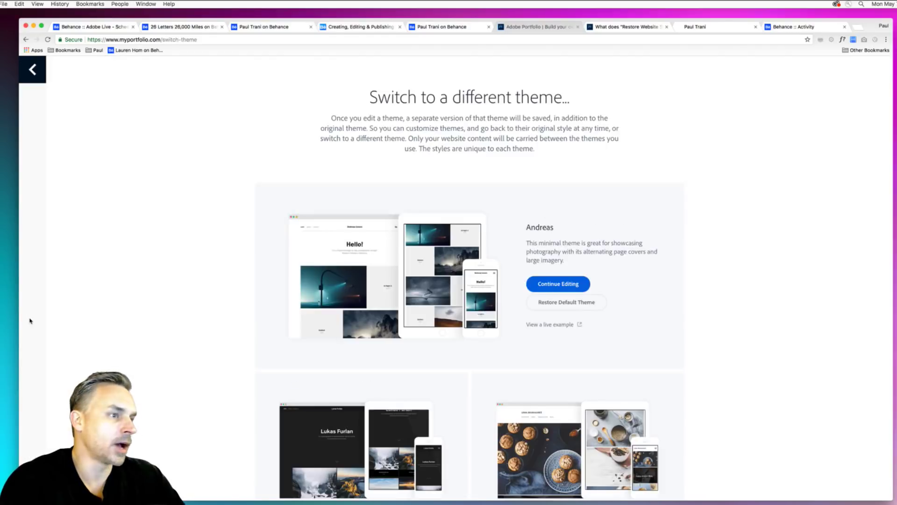
{"action": "scroll", "coordinate": [690, 204], "scroll_direction": "down", "scroll_amount": 5}
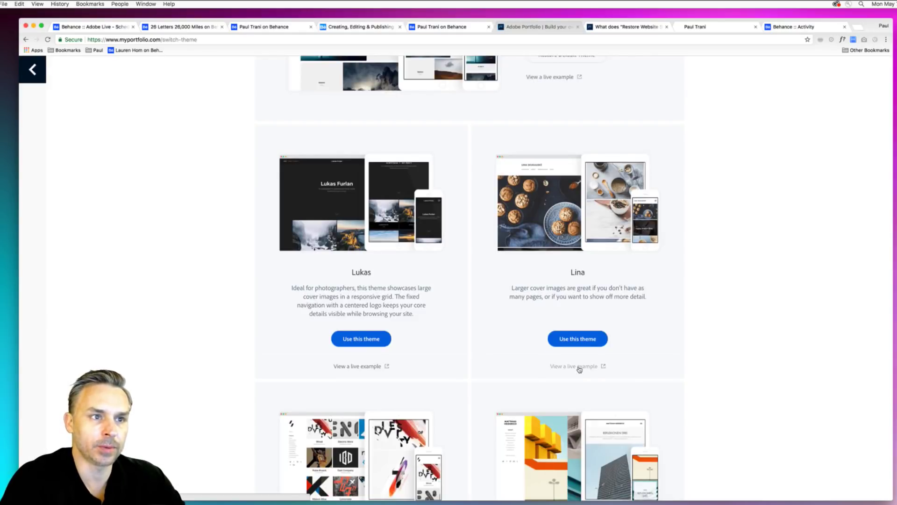
{"action": "left_click", "coordinate": [579, 369]}
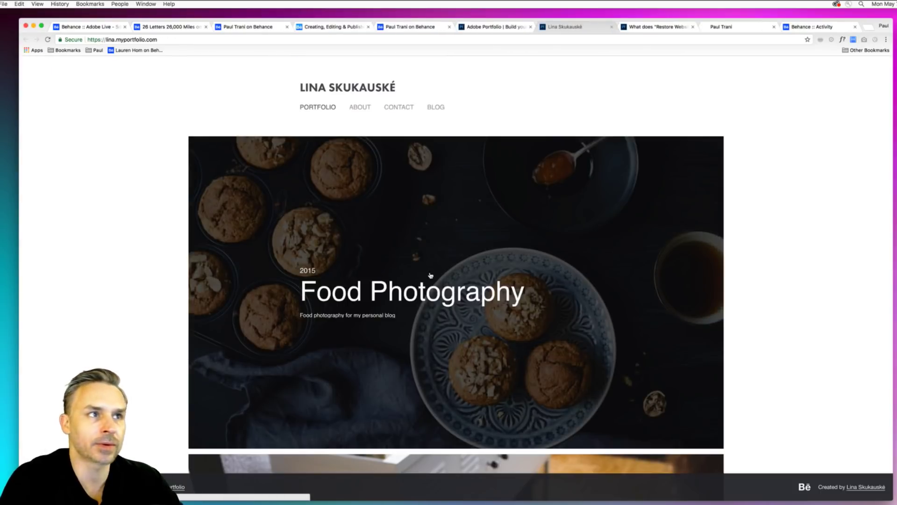
{"action": "scroll", "coordinate": [494, 276], "scroll_direction": "down", "scroll_amount": 4}
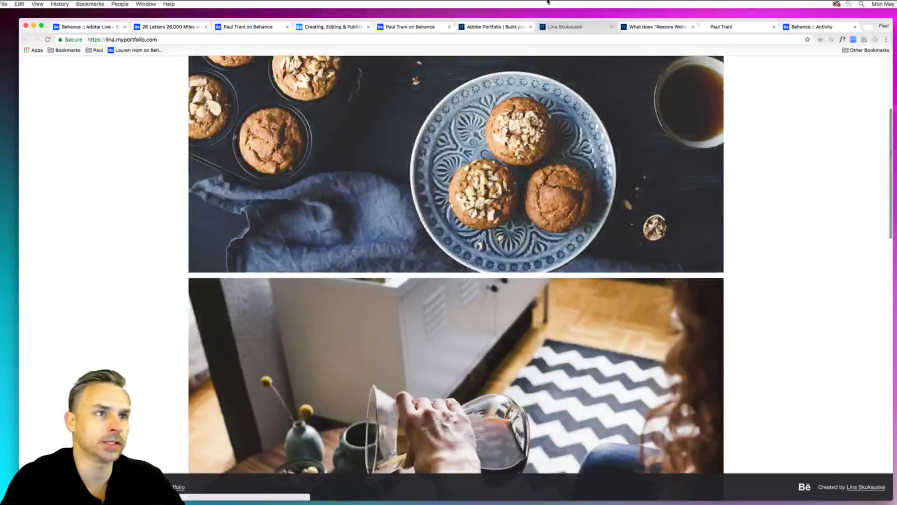
{"action": "left_click", "coordinate": [612, 27]}
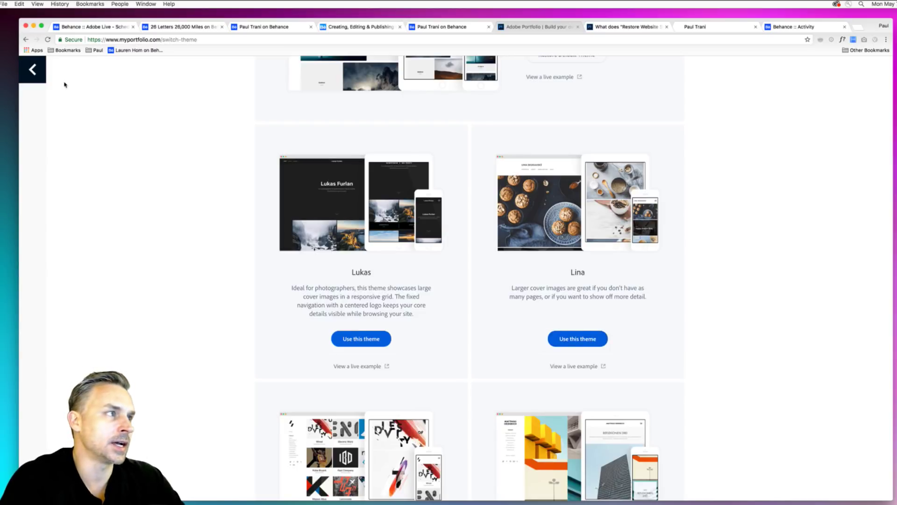
{"action": "left_click", "coordinate": [39, 70]}
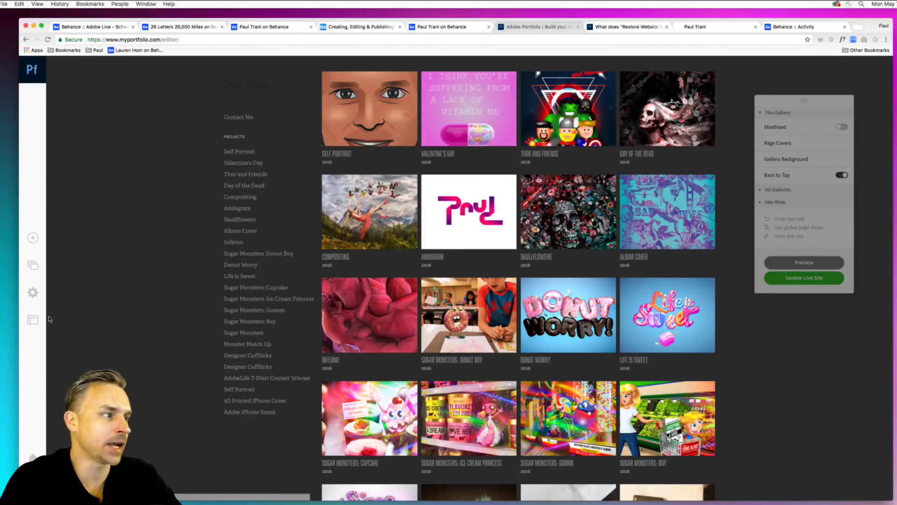
Read the Restore Website Styles explanation in the website settings
{"action": "left_click", "coordinate": [33, 293]}
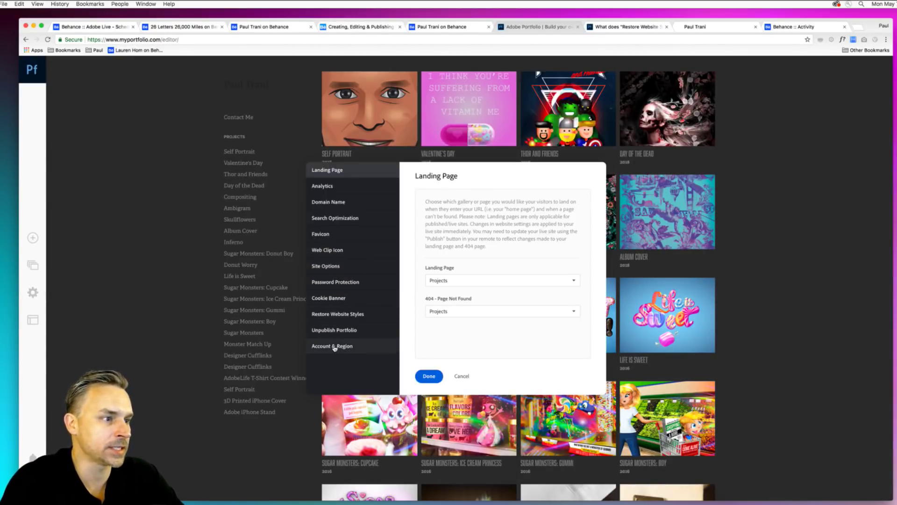
{"action": "left_click", "coordinate": [330, 315]}
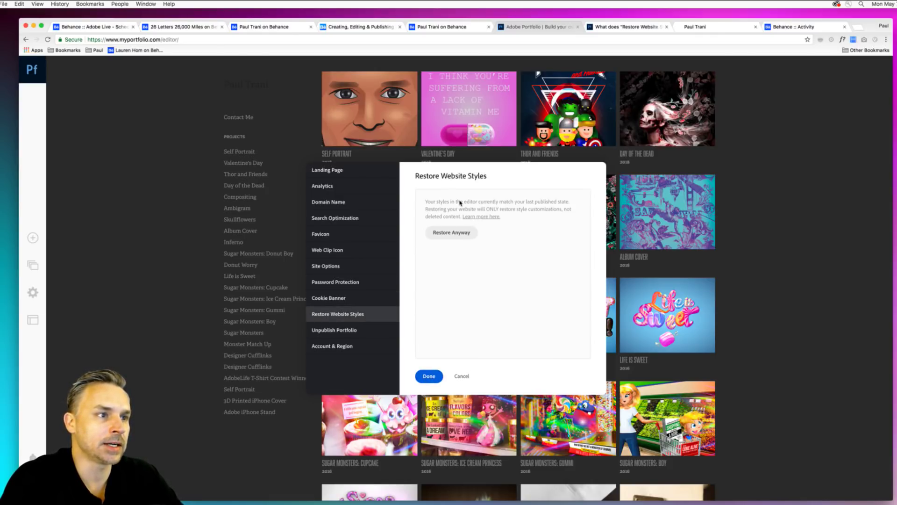
{"action": "mouse_move", "coordinate": [457, 202]}
{"action": "left_mouse_down"}
{"action": "mouse_move", "coordinate": [537, 210]}
{"action": "mouse_move", "coordinate": [447, 207]}
{"action": "left_mouse_up"}
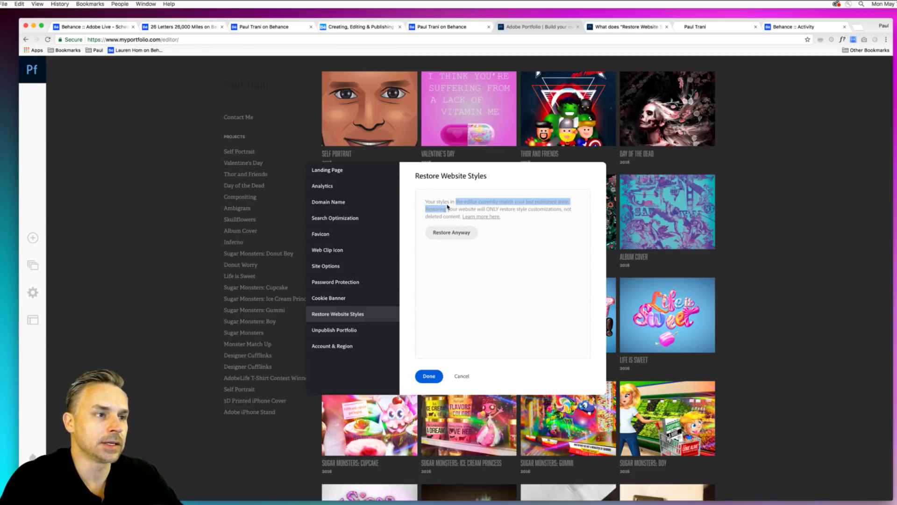
{"action": "left_click", "coordinate": [444, 215]}
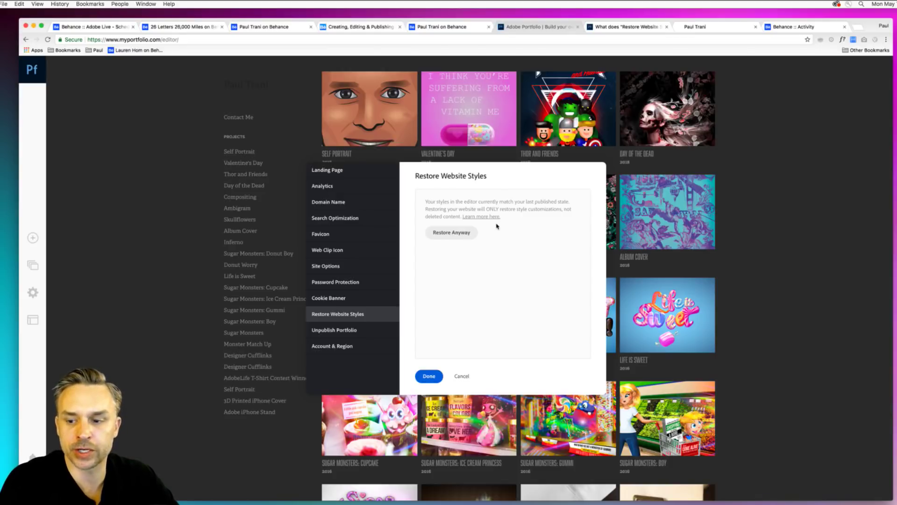
Close the website settings, open the Contact Me page for editing and add a contact form to it
{"action": "left_click", "coordinate": [429, 376]}
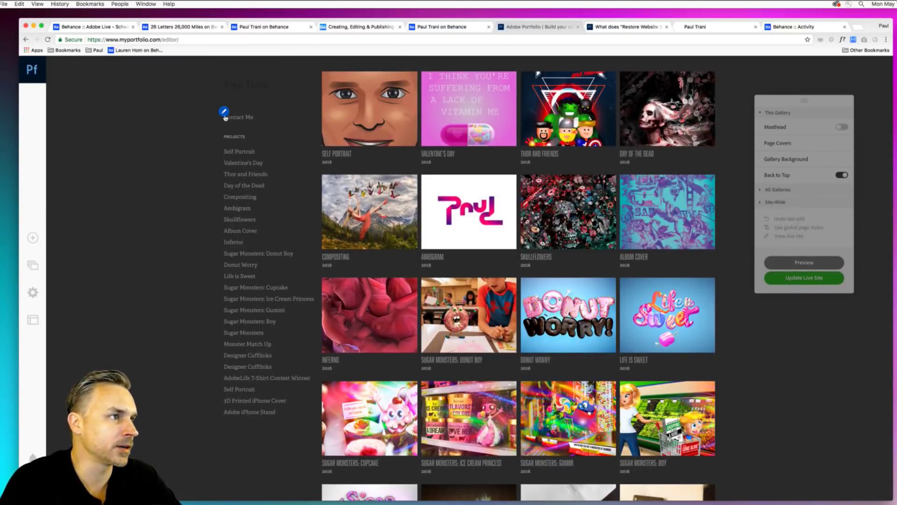
{"action": "left_click", "coordinate": [240, 121]}
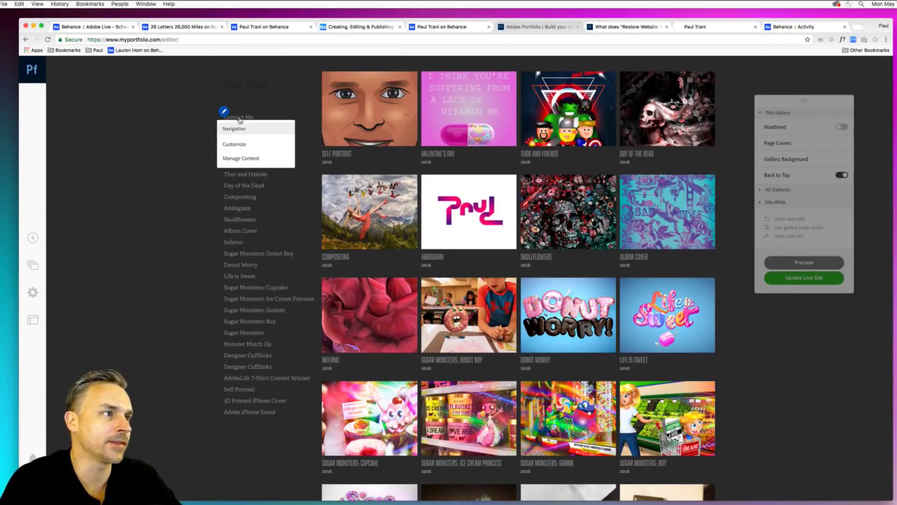
{"action": "left_click", "coordinate": [227, 131]}
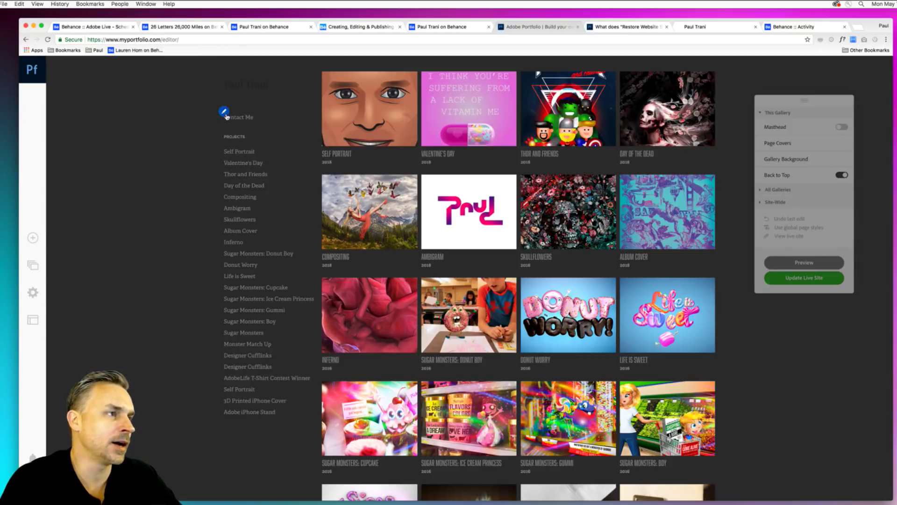
{"action": "left_click", "coordinate": [226, 114]}
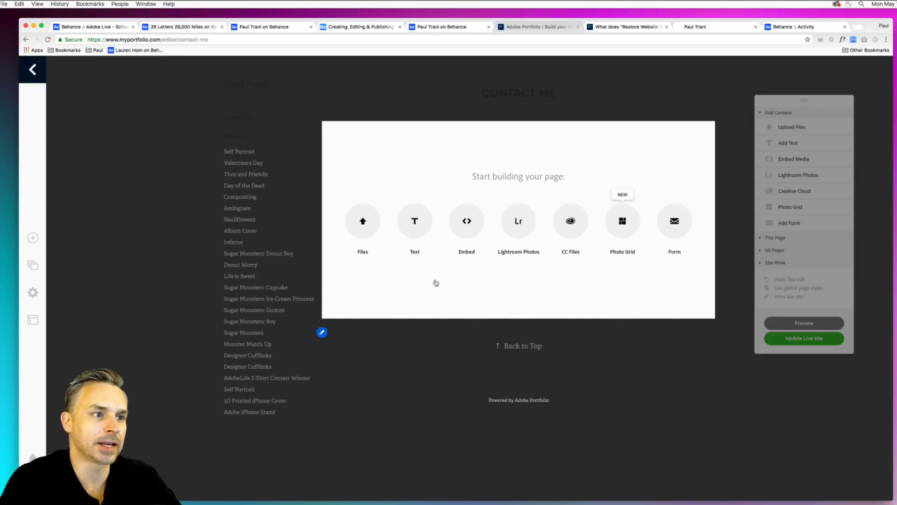
{"action": "left_click", "coordinate": [675, 223]}
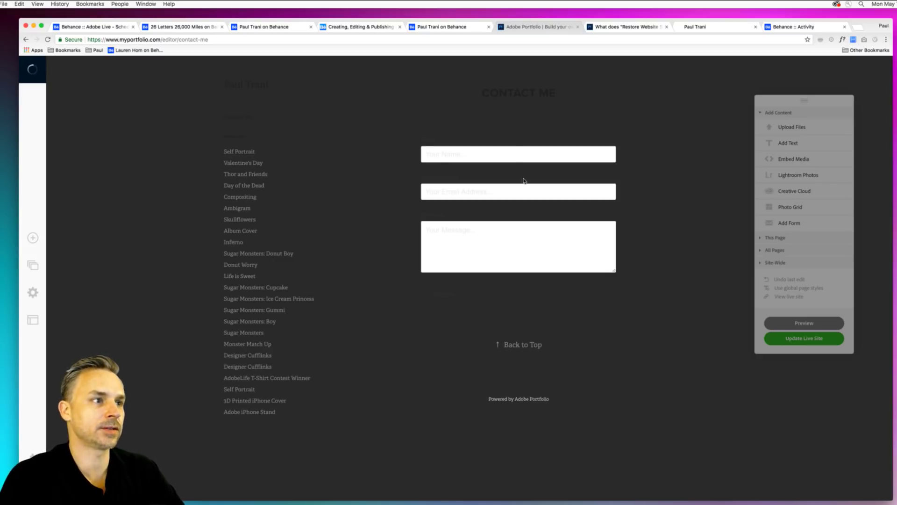
Inspect the new form's name field and the CONTACT ME heading on the page
{"action": "left_click", "coordinate": [511, 157]}
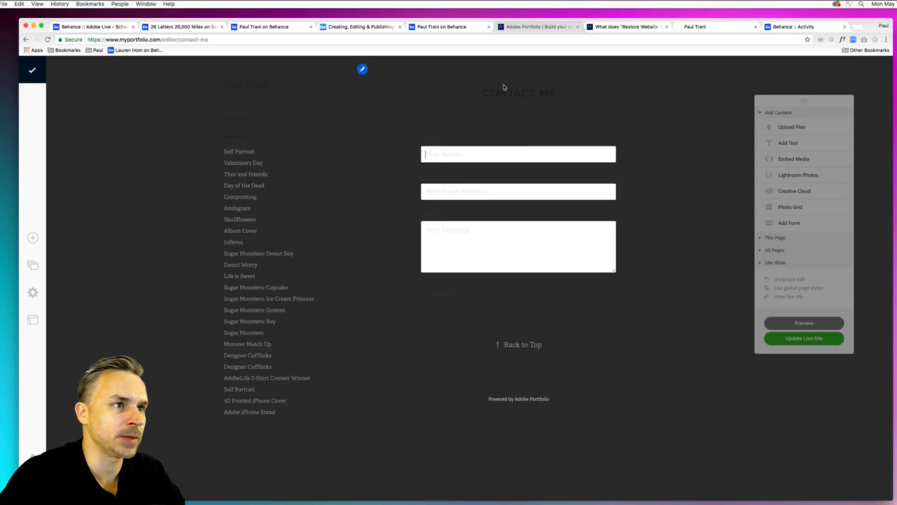
{"action": "left_click_drag", "start_coordinate": [484, 94], "coordinate": [575, 93]}
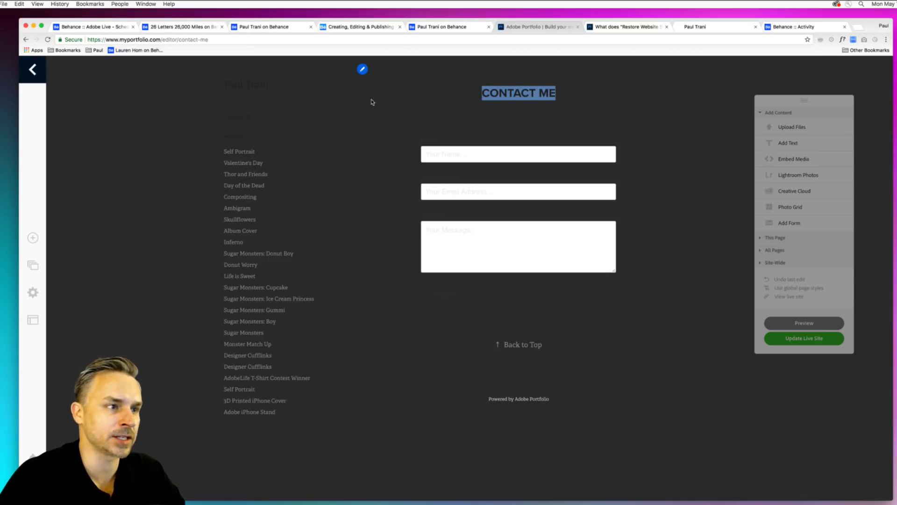
{"action": "left_click", "coordinate": [457, 136]}
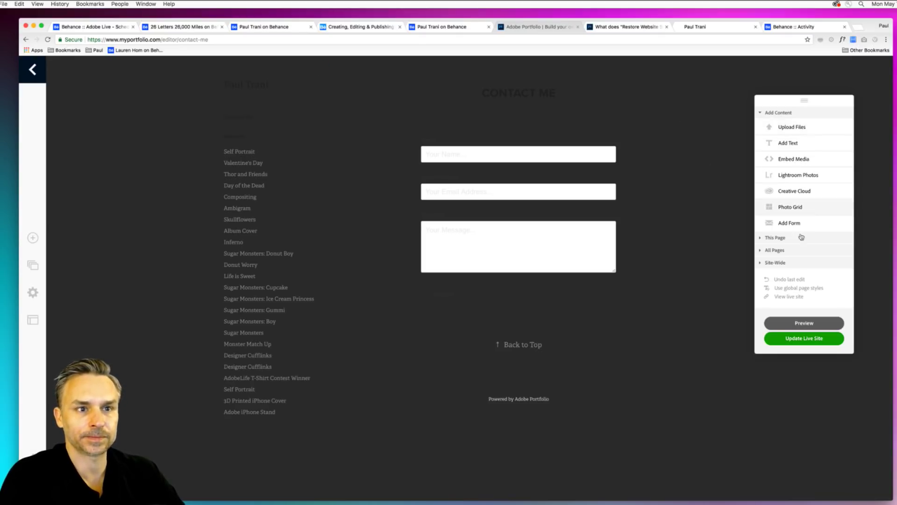
Review the Page Container settings and the other style options that apply to all pages
{"action": "left_click", "coordinate": [760, 252]}
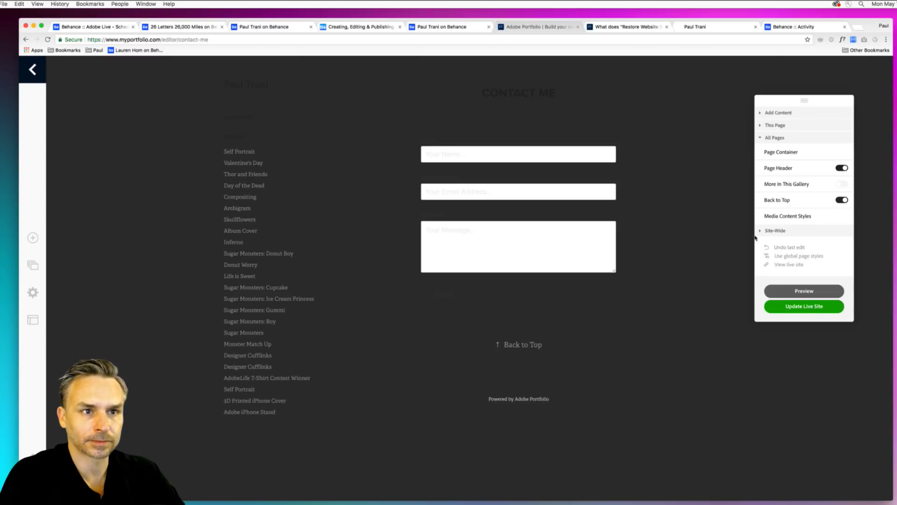
{"action": "left_click", "coordinate": [774, 154]}
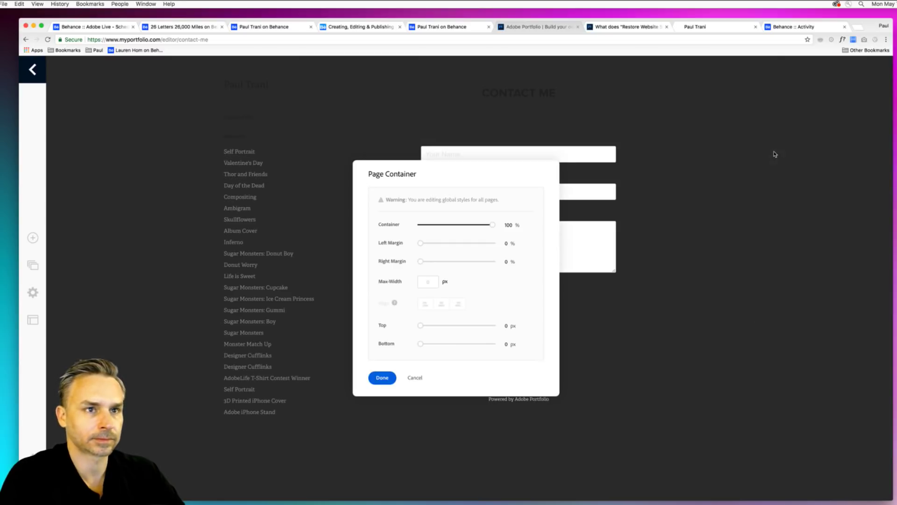
{"action": "left_click", "coordinate": [381, 379]}
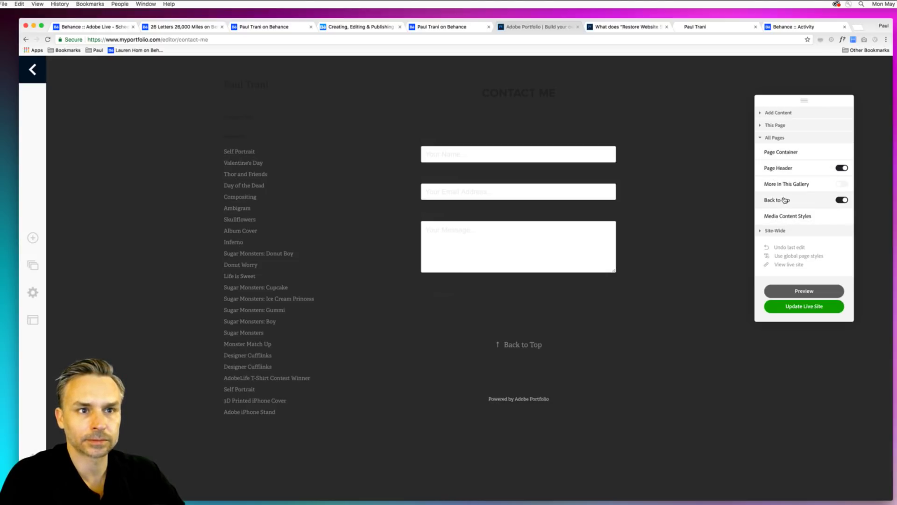
{"action": "mouse_move", "coordinate": [786, 185]}
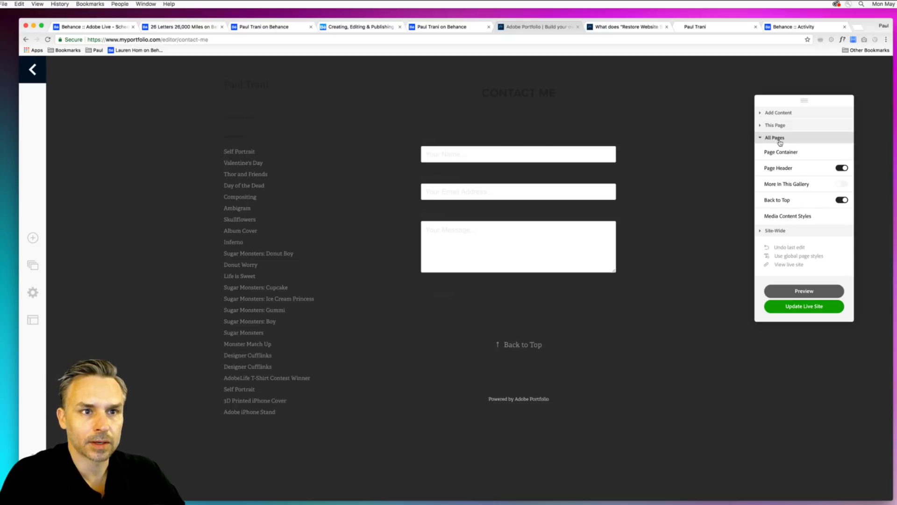
Review the Contact Me page's Page Info fields and compare its options with those for all pages
{"action": "left_click", "coordinate": [760, 126]}
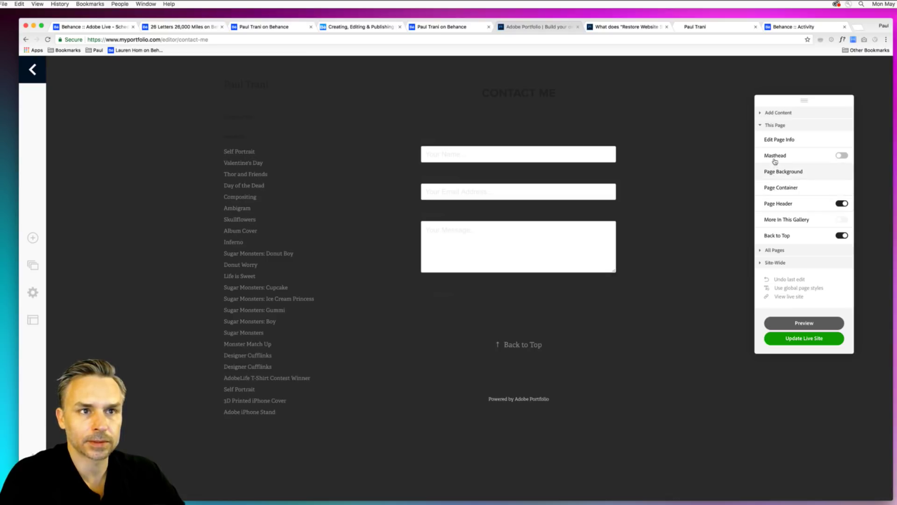
{"action": "left_click", "coordinate": [772, 140]}
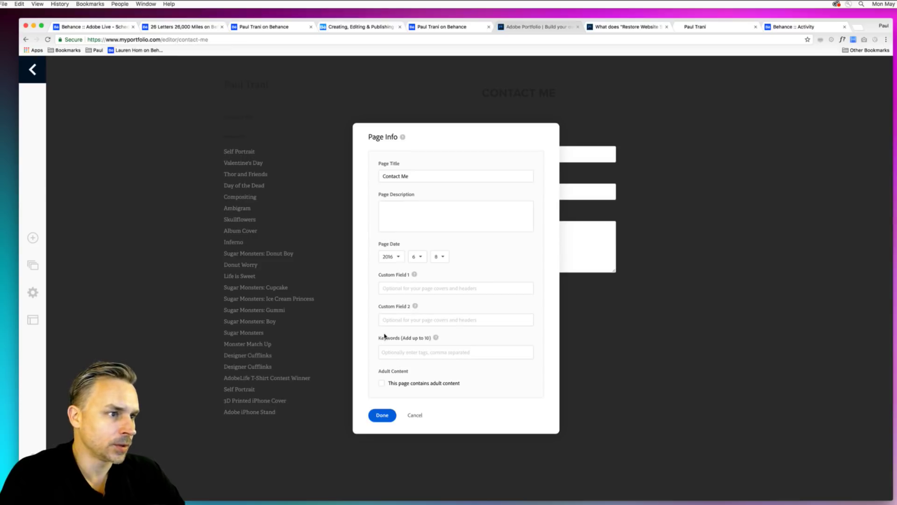
{"action": "left_click", "coordinate": [382, 415]}
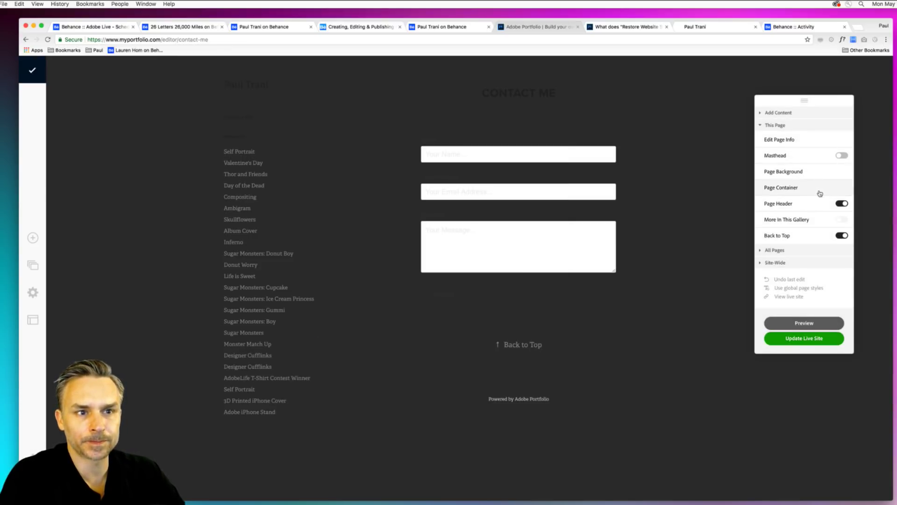
{"action": "left_click", "coordinate": [772, 250]}
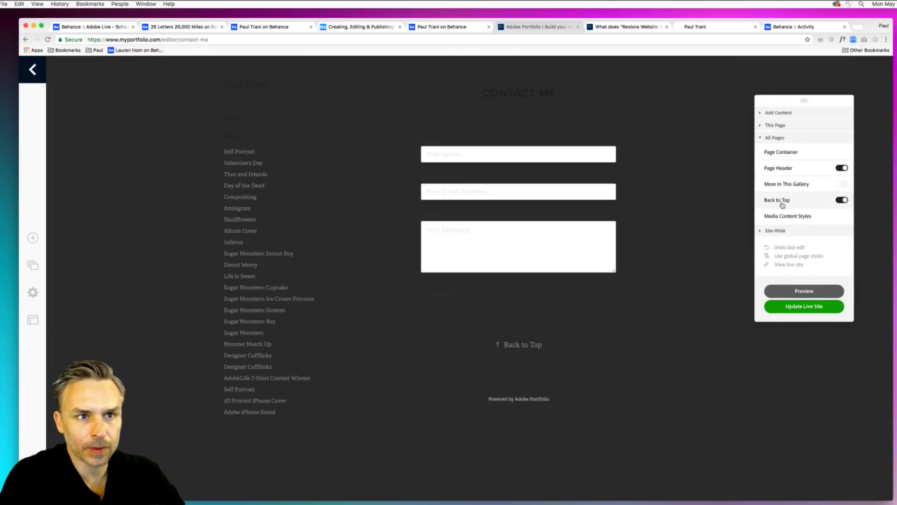
{"action": "mouse_move", "coordinate": [800, 185]}
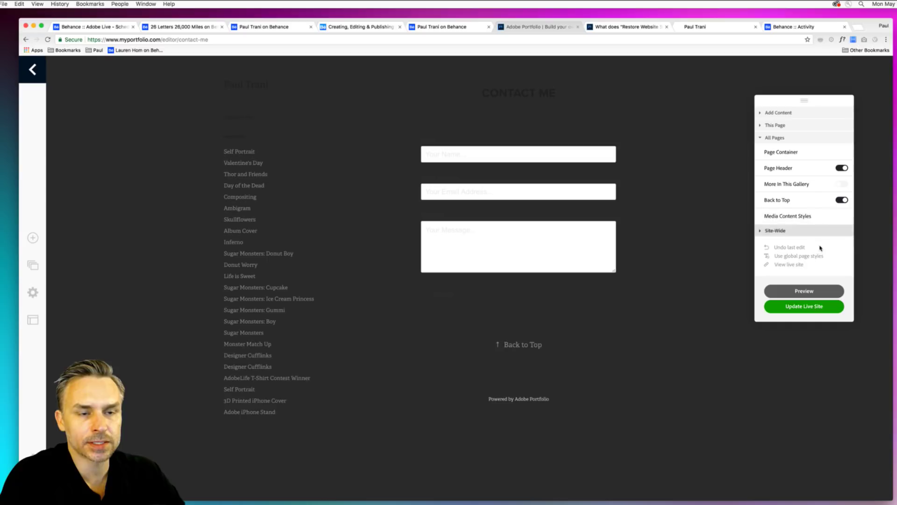
Review the site-wide Website Container and Layout Options settings, and the content and page options
{"action": "left_click", "coordinate": [760, 230]}
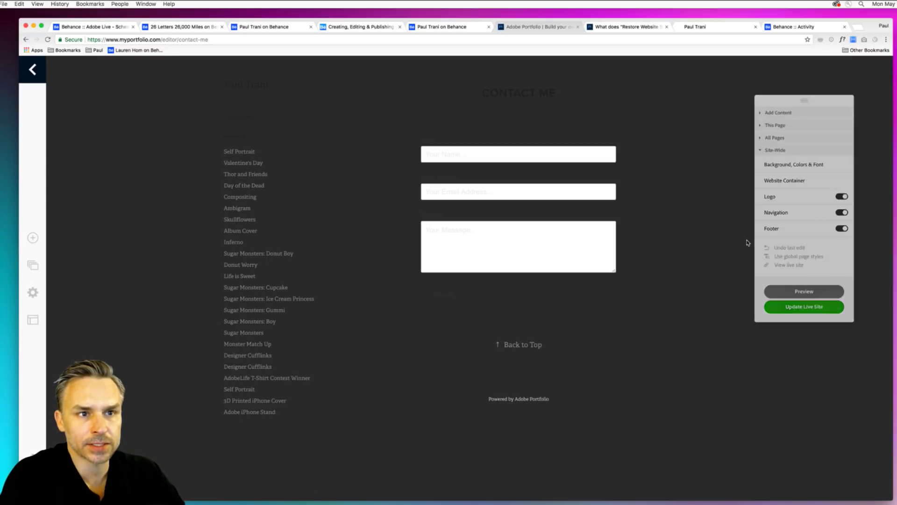
{"action": "left_click", "coordinate": [807, 183]}
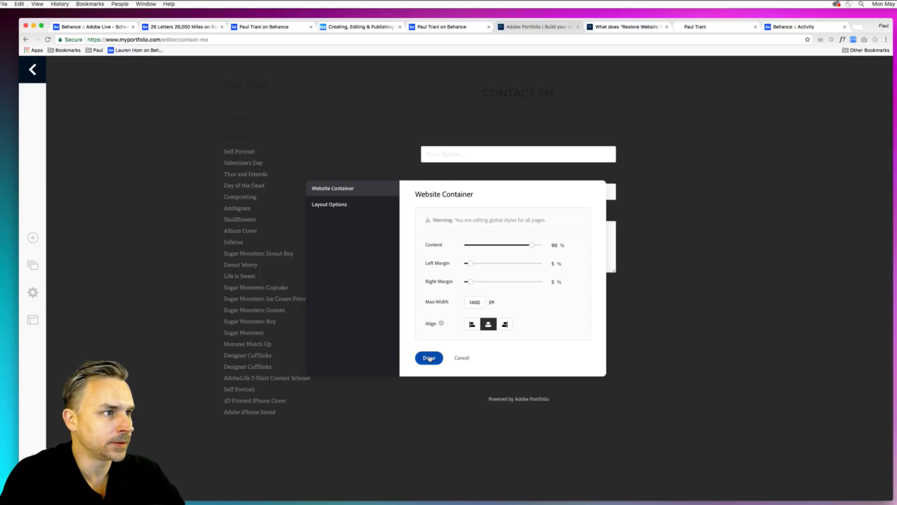
{"action": "left_click", "coordinate": [339, 205]}
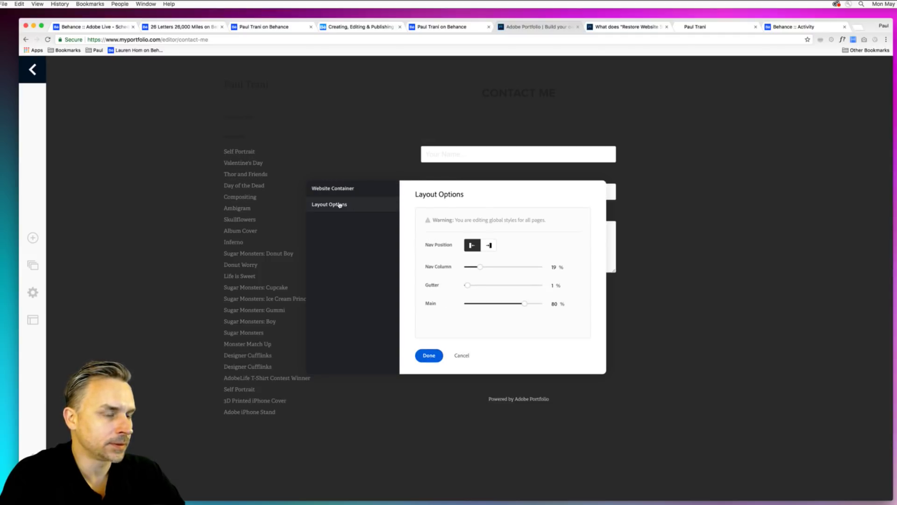
{"action": "left_click", "coordinate": [428, 356]}
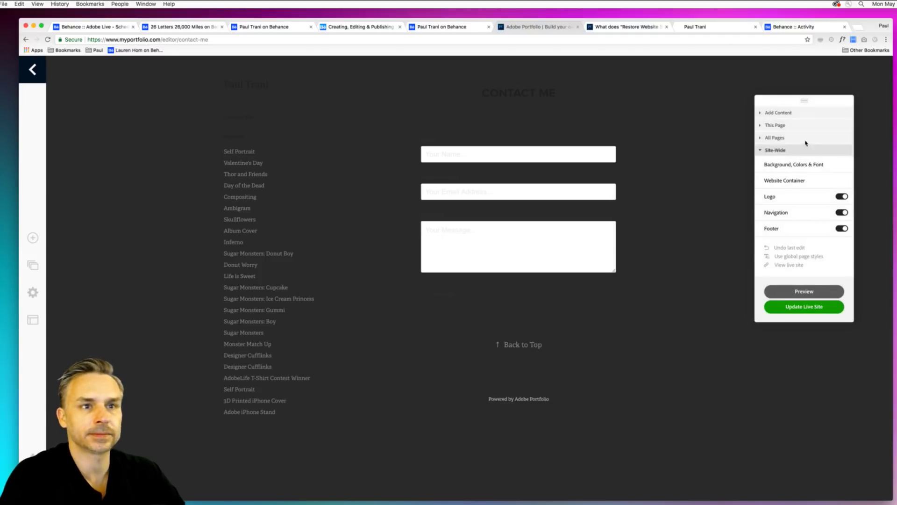
{"action": "left_click", "coordinate": [799, 114]}
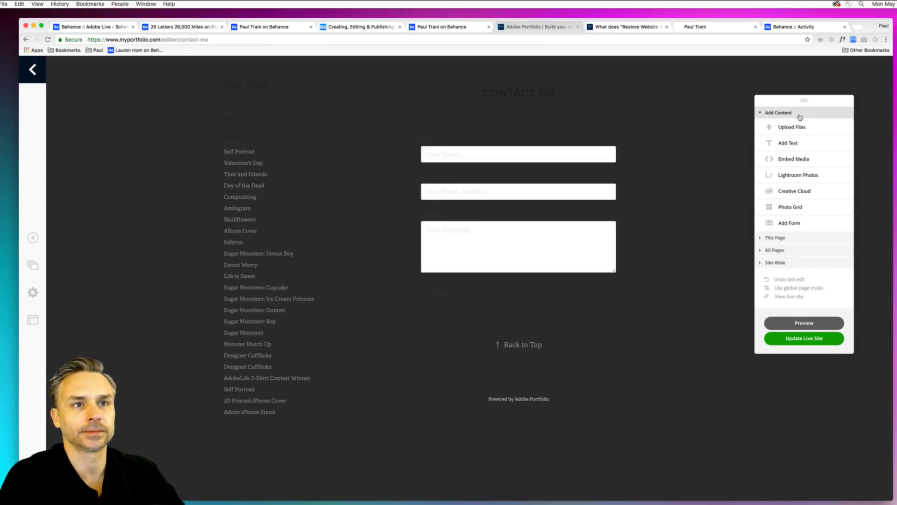
{"action": "left_click", "coordinate": [793, 238]}
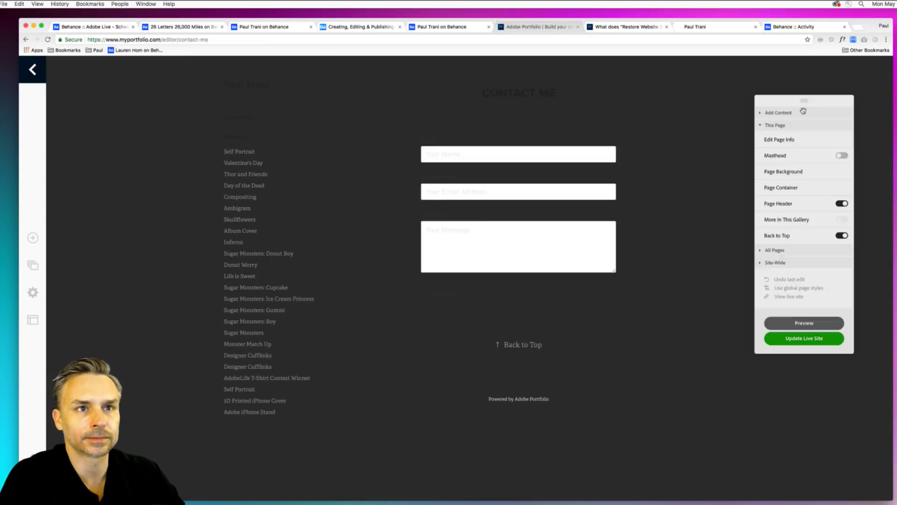
Move the floating editing panel closer to the form, update the live site and return to the editor
{"action": "left_click_drag", "start_coordinate": [804, 104], "coordinate": [762, 144]}
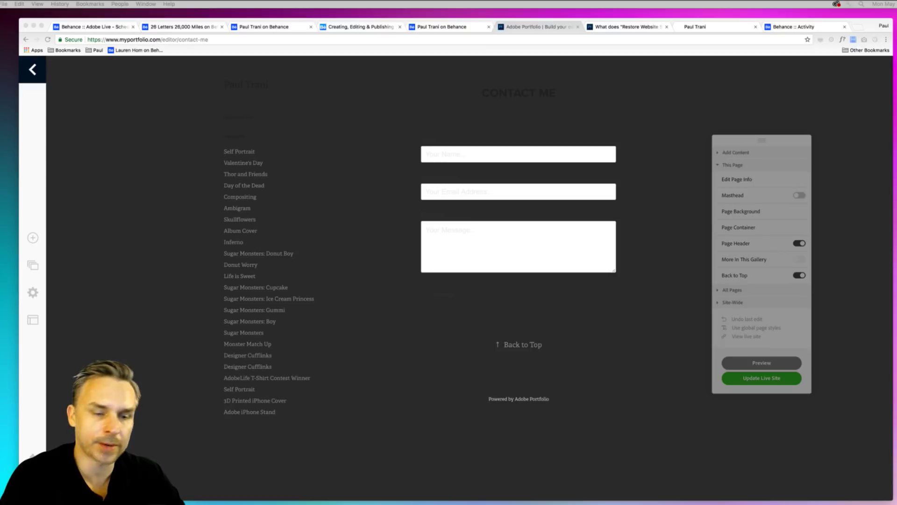
{"action": "left_click", "coordinate": [425, 336]}
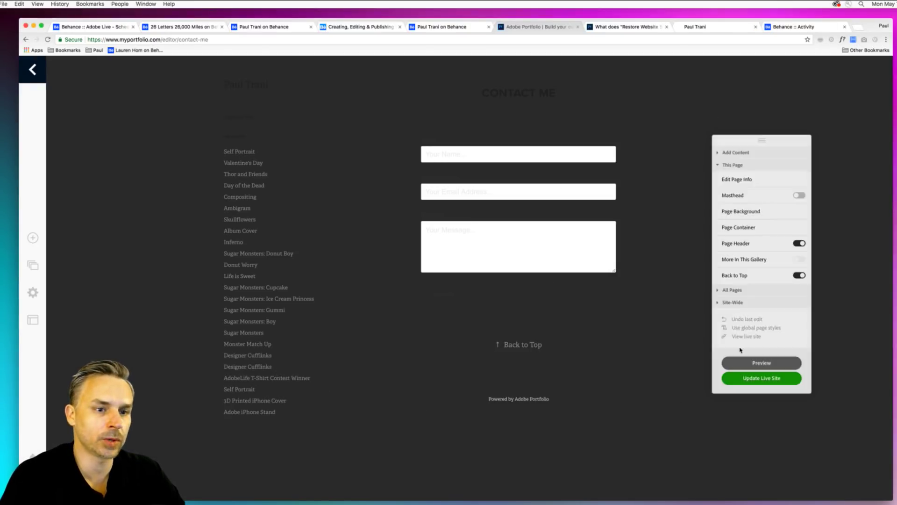
{"action": "left_click", "coordinate": [743, 379]}
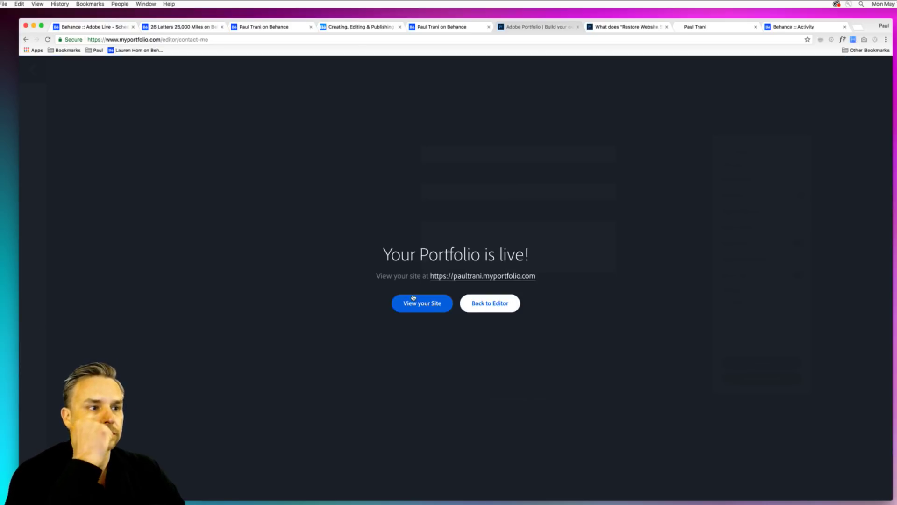
{"action": "left_click", "coordinate": [490, 303]}
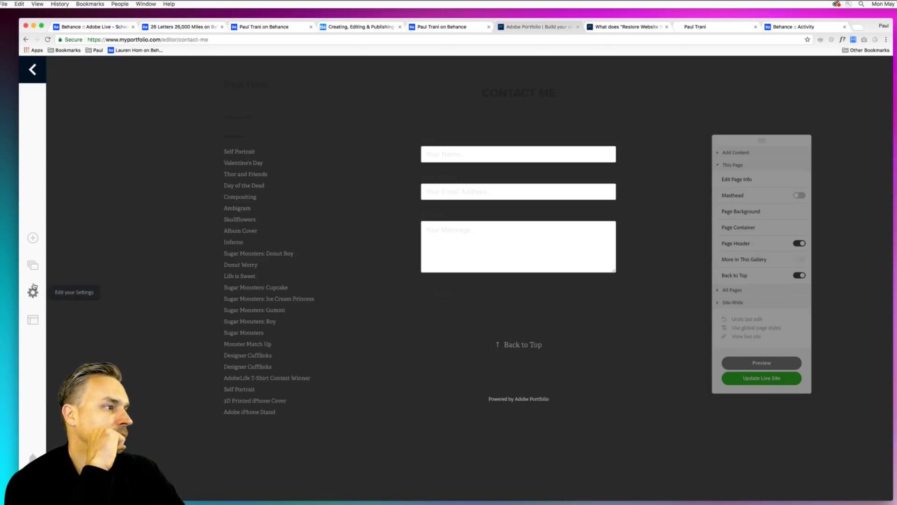
Look over the website pages in Manage Content and the Unpublish Portfolio options in the website settings
{"action": "left_click", "coordinate": [32, 265]}
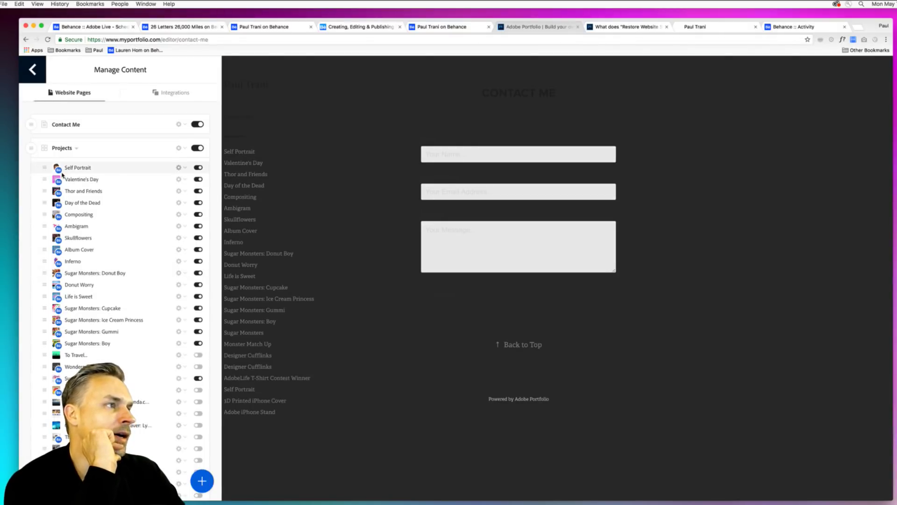
{"action": "left_click", "coordinate": [448, 390]}
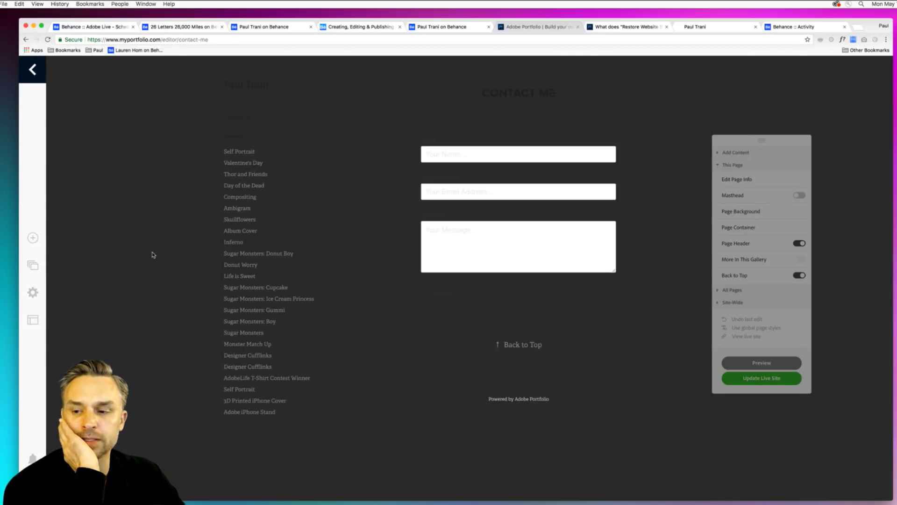
{"action": "left_click", "coordinate": [33, 292]}
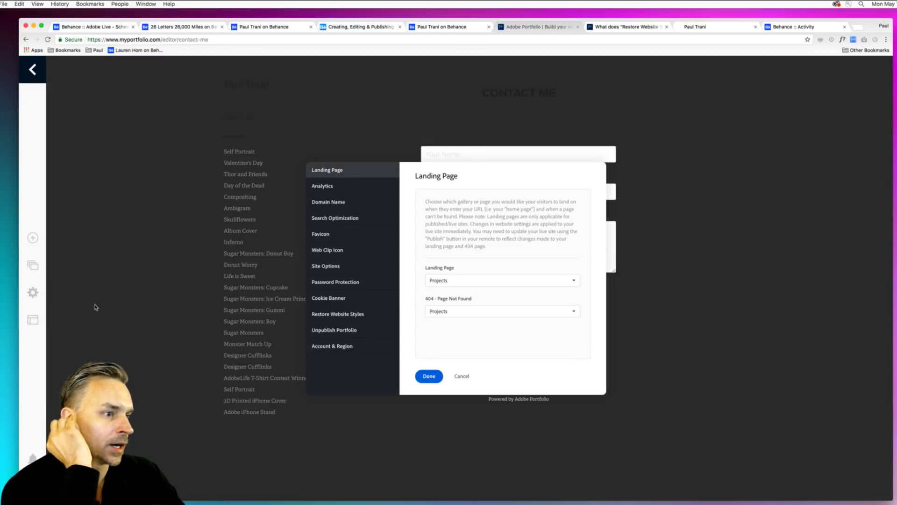
{"action": "left_click", "coordinate": [329, 334]}
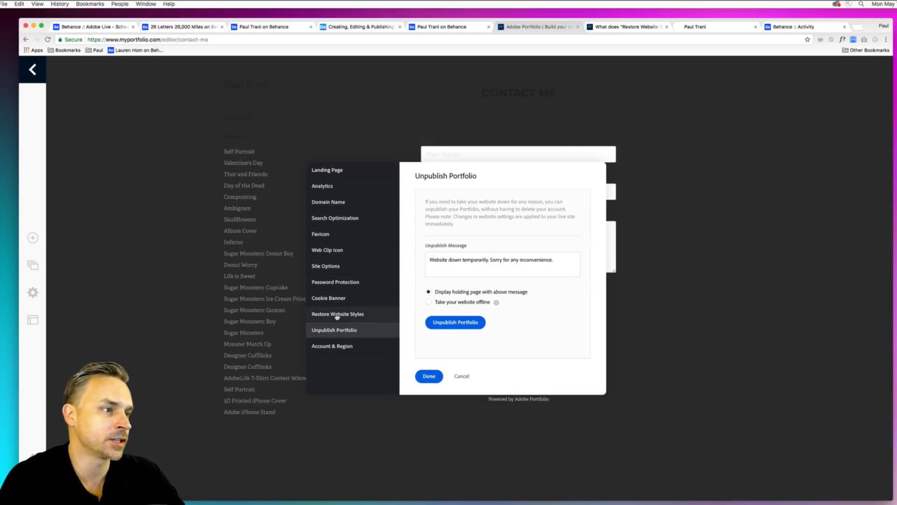
{"action": "left_click", "coordinate": [461, 377]}
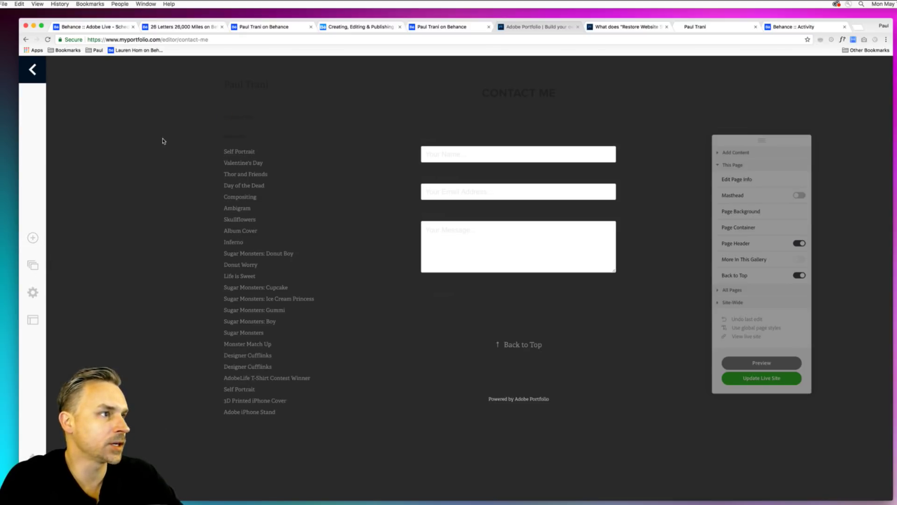
Return to the Projects gallery, look over its project covers and show the list of managed website pages
{"action": "left_click", "coordinate": [237, 86]}
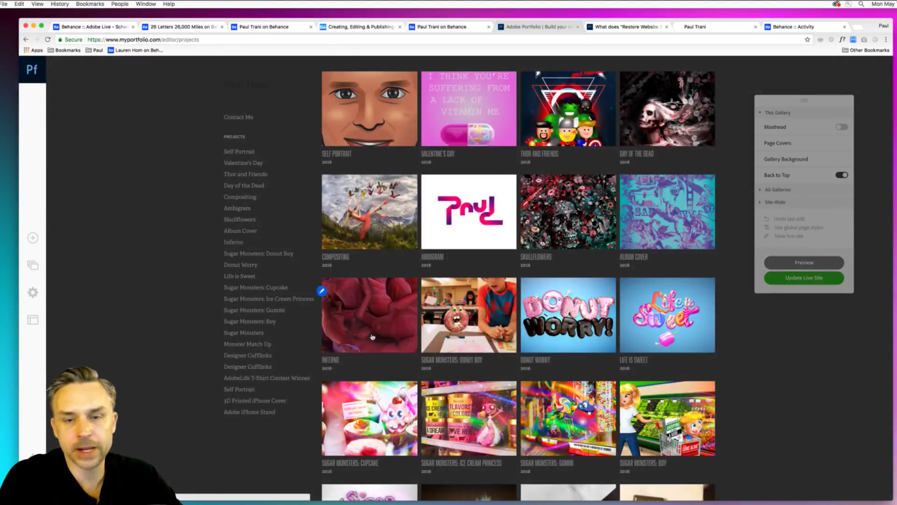
{"action": "scroll", "coordinate": [456, 239], "scroll_direction": "down", "scroll_amount": 3}
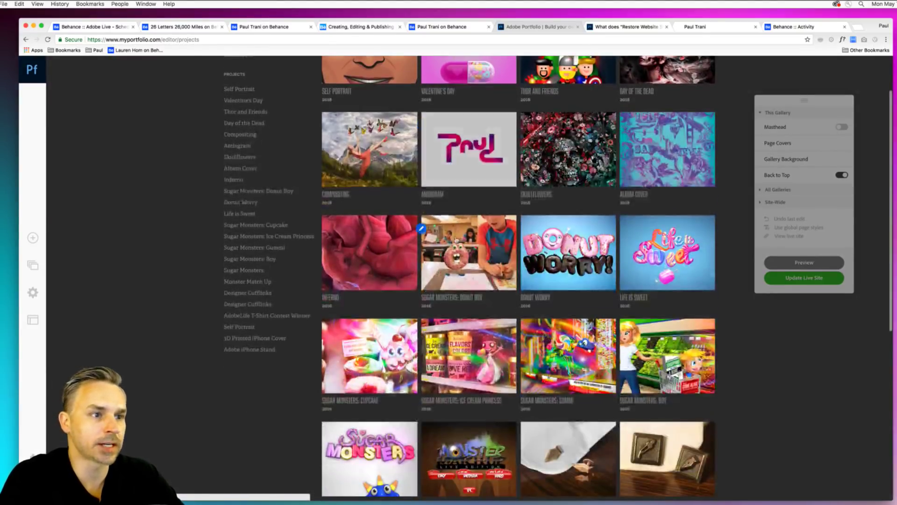
{"action": "left_click", "coordinate": [33, 267]}
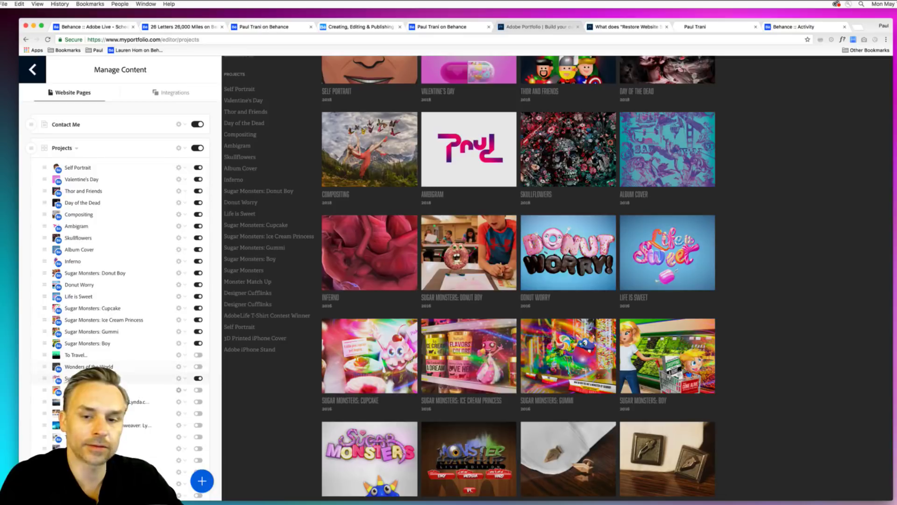
Check the managed page list against the projects published on the Behance profile, and return to the Adobe Portfolio editor
{"action": "scroll", "coordinate": [179, 374], "scroll_direction": "down", "scroll_amount": 3}
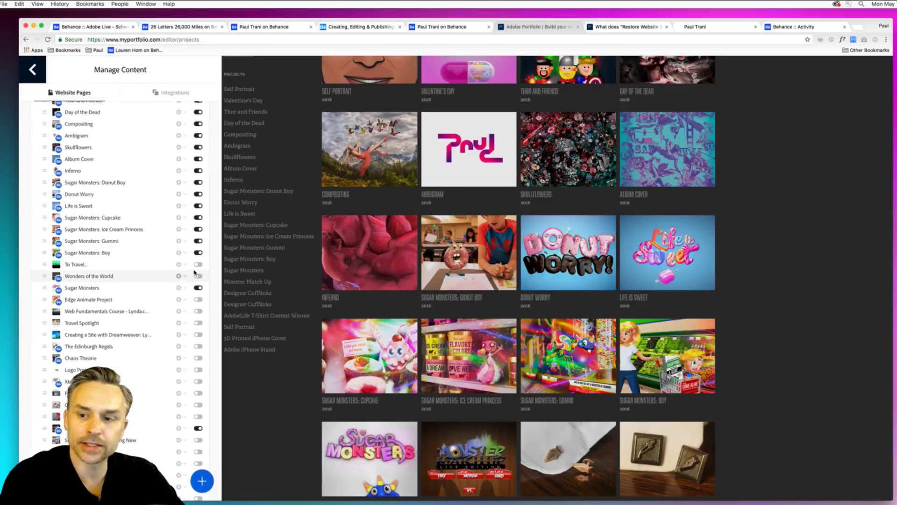
{"action": "left_click", "coordinate": [264, 27]}
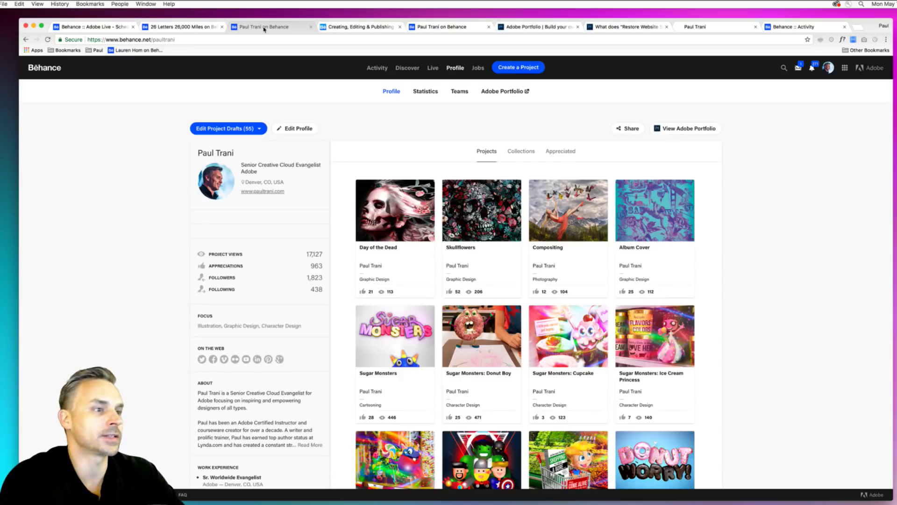
{"action": "scroll", "coordinate": [428, 223], "scroll_direction": "down", "scroll_amount": 5}
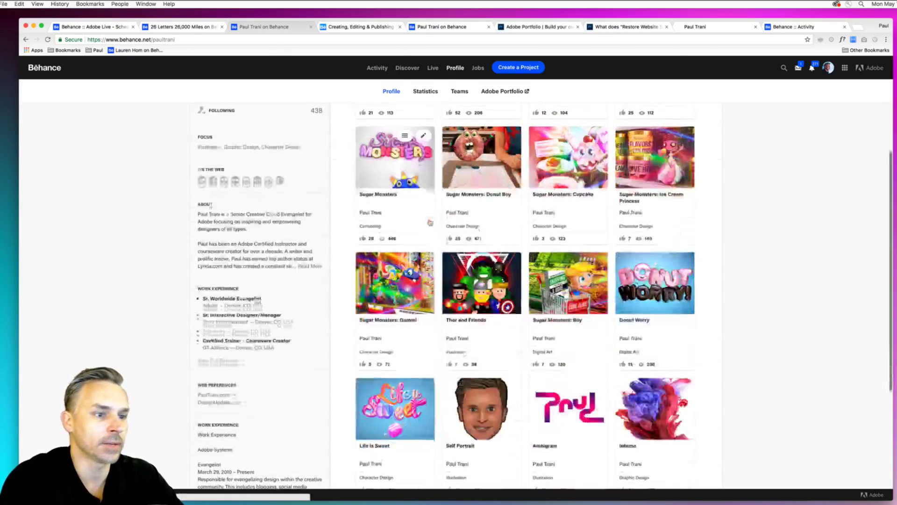
{"action": "scroll", "coordinate": [393, 262], "scroll_direction": "down", "scroll_amount": 5}
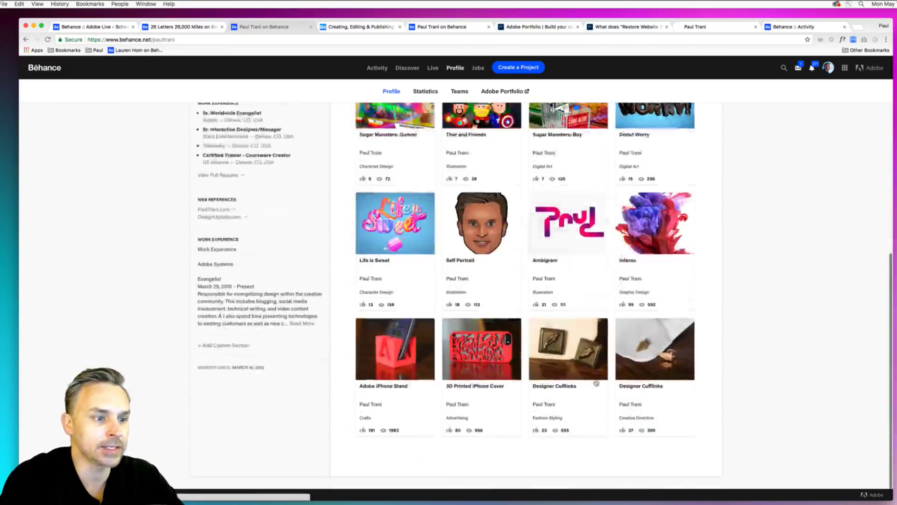
{"action": "scroll", "coordinate": [390, 268], "scroll_direction": "up", "scroll_amount": 3}
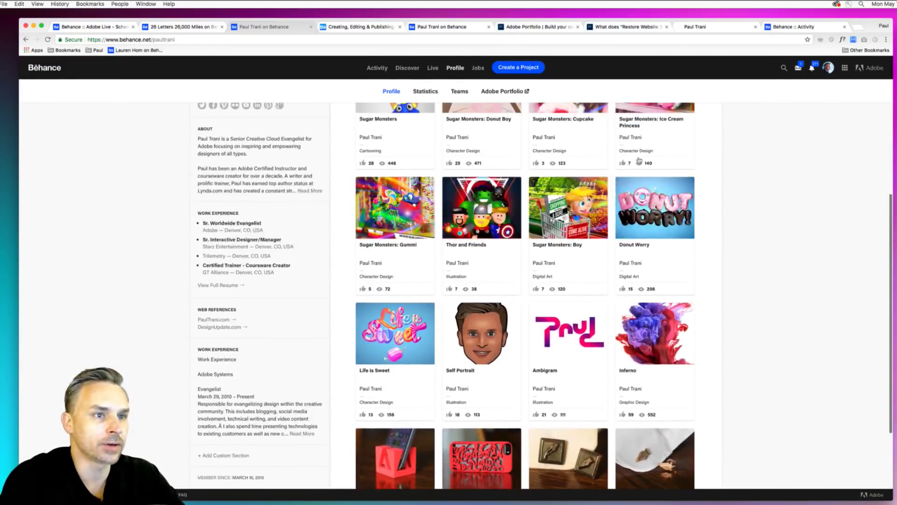
{"action": "left_click", "coordinate": [405, 311]}
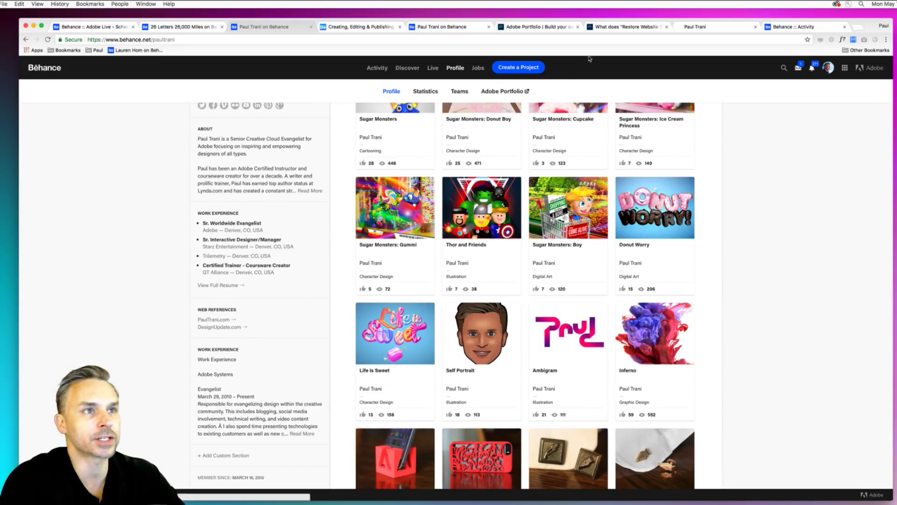
{"action": "left_click", "coordinate": [518, 28]}
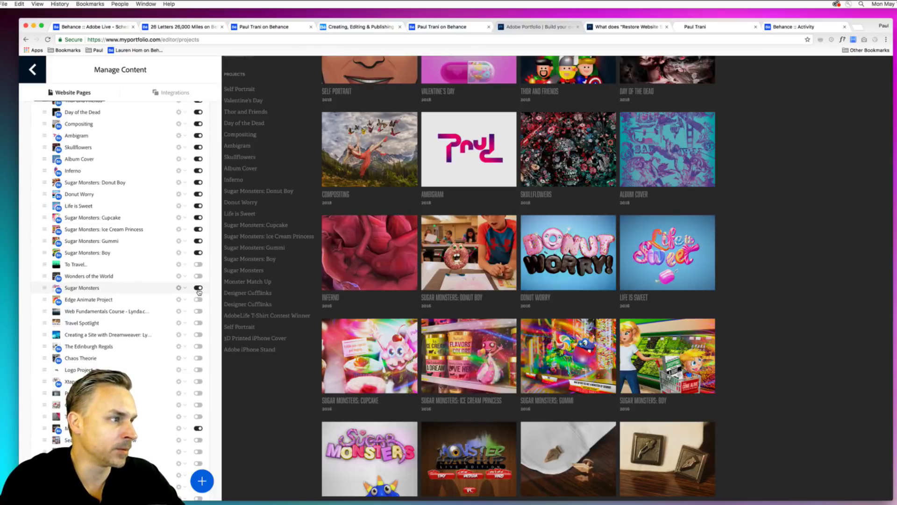
Switch off the Ambigram page in the Projects list and check the remaining covers in the gallery
{"action": "scroll", "coordinate": [140, 234], "scroll_direction": "up", "scroll_amount": 4}
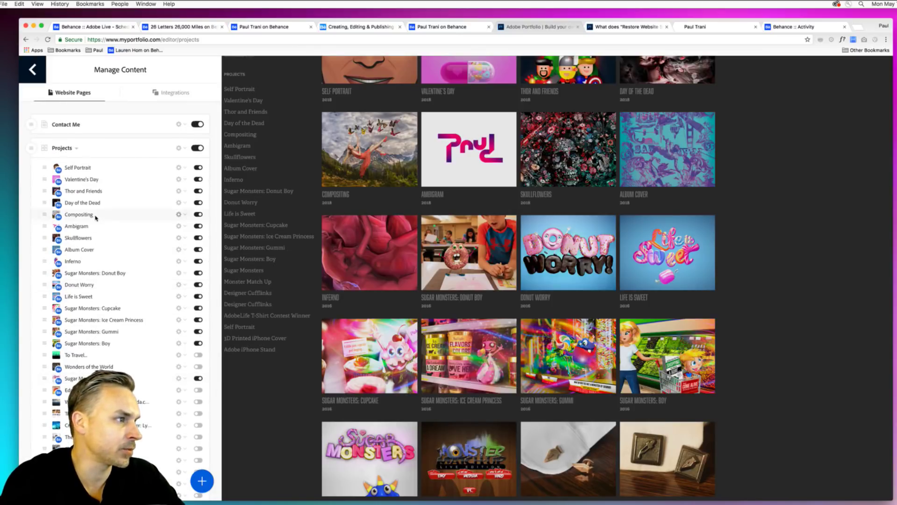
{"action": "left_click", "coordinate": [198, 228]}
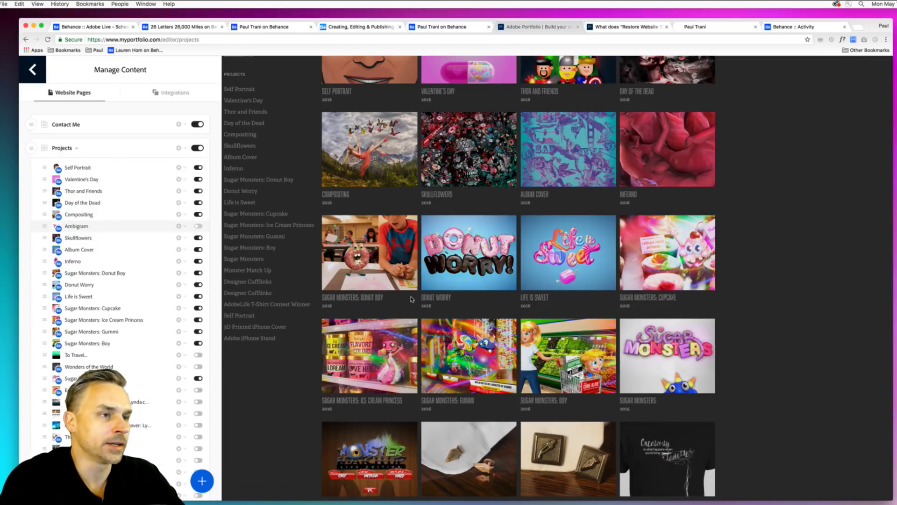
{"action": "scroll", "coordinate": [430, 296], "scroll_direction": "down", "scroll_amount": 5}
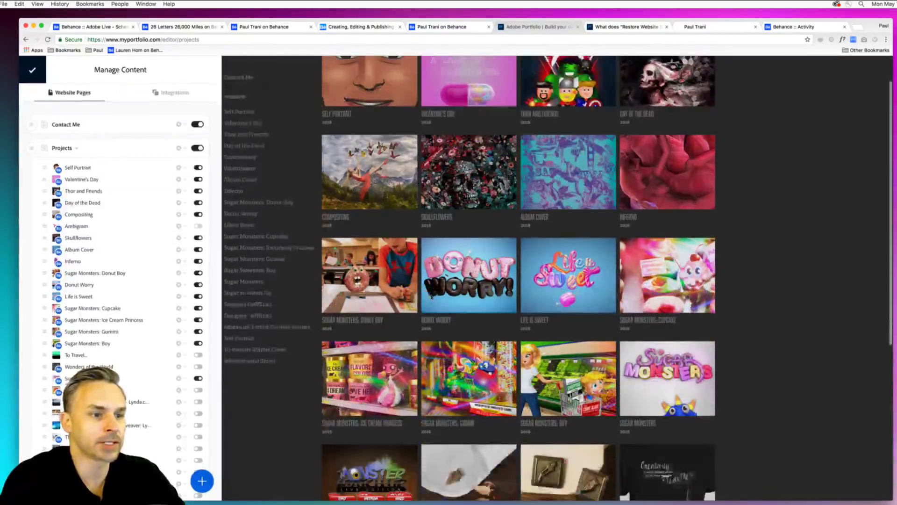
{"action": "scroll", "coordinate": [431, 296], "scroll_direction": "down", "scroll_amount": 2}
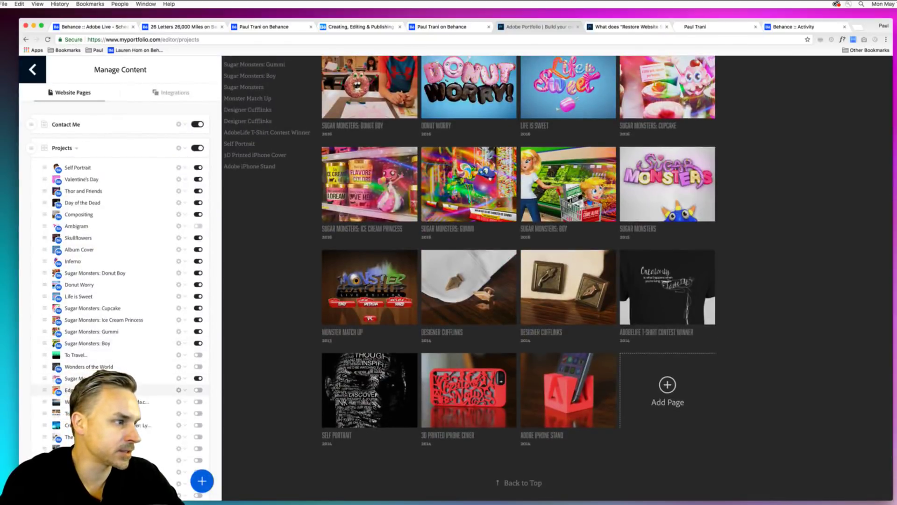
Switch off the 2014 Self Portrait, AdobeLife T-Shirt Contest Winner and Monster Match Up project pages
{"action": "scroll", "coordinate": [159, 376], "scroll_direction": "down", "scroll_amount": 5}
{"action": "scroll", "coordinate": [200, 402], "scroll_direction": "down", "scroll_amount": 3}
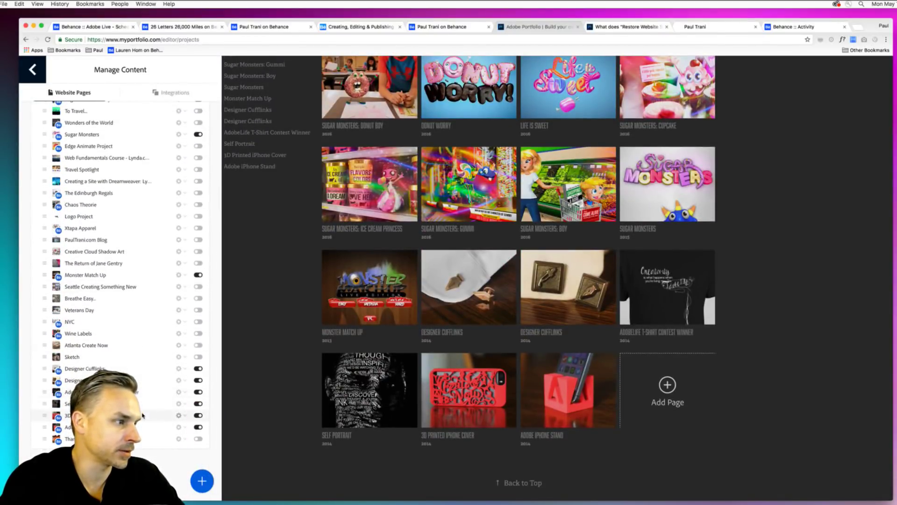
{"action": "left_click", "coordinate": [198, 404]}
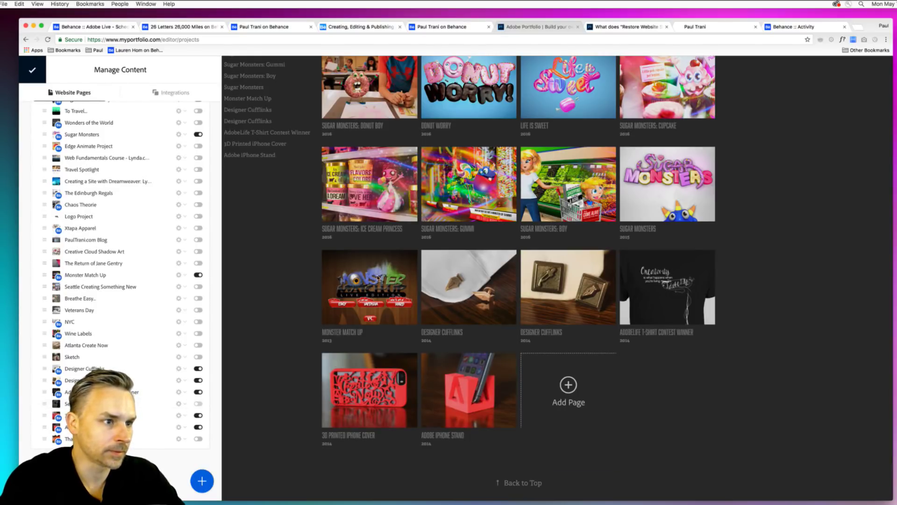
{"action": "left_click", "coordinate": [198, 391]}
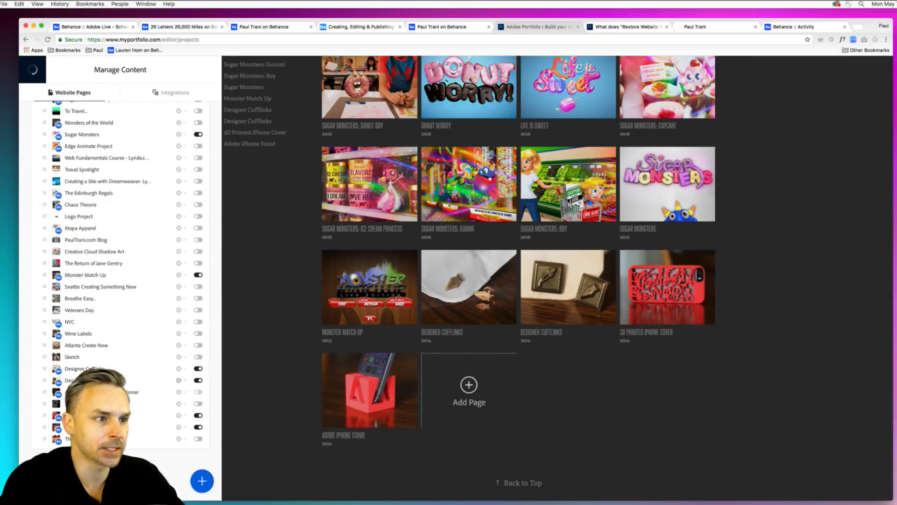
{"action": "scroll", "coordinate": [457, 251], "scroll_direction": "up", "scroll_amount": 3}
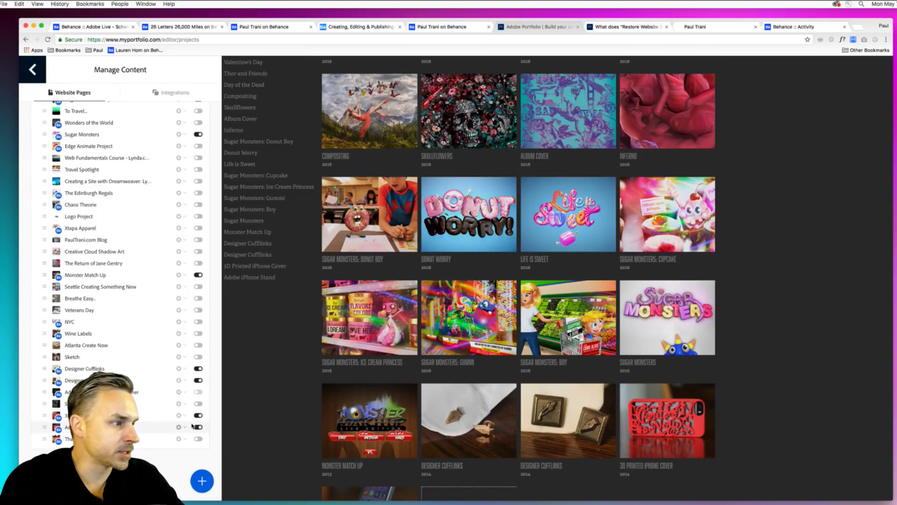
{"action": "left_click", "coordinate": [198, 275]}
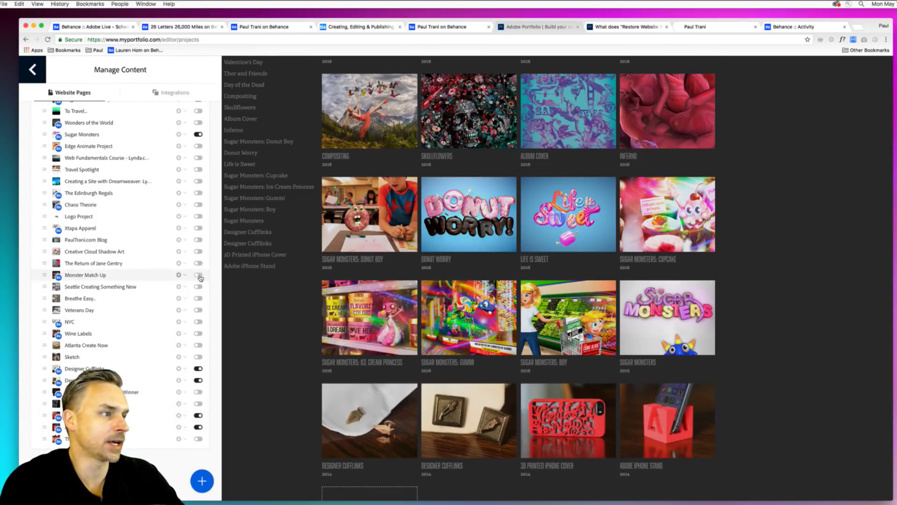
View the Sugar Monsters page options, dismiss them and look over the project covers in the gallery
{"action": "left_click", "coordinate": [180, 134]}
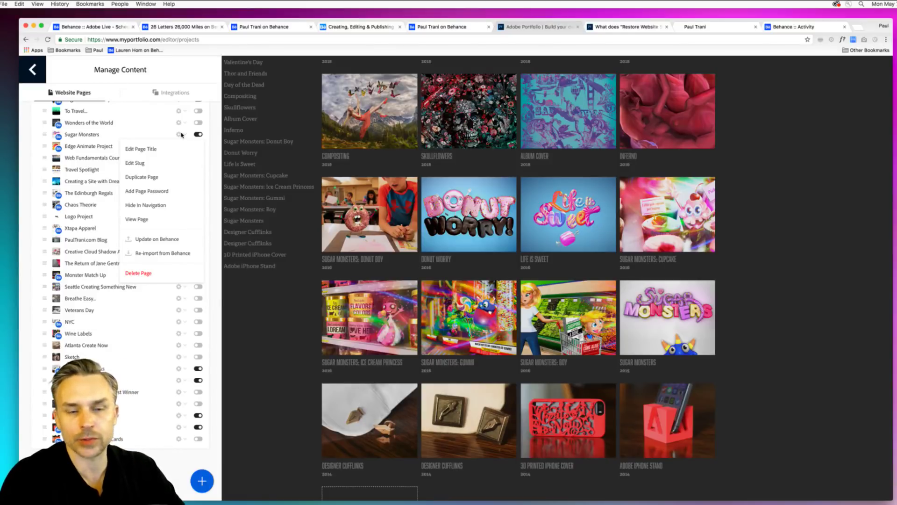
{"action": "left_click", "coordinate": [270, 390]}
{"action": "scroll", "coordinate": [413, 303], "scroll_direction": "up", "scroll_amount": 3}
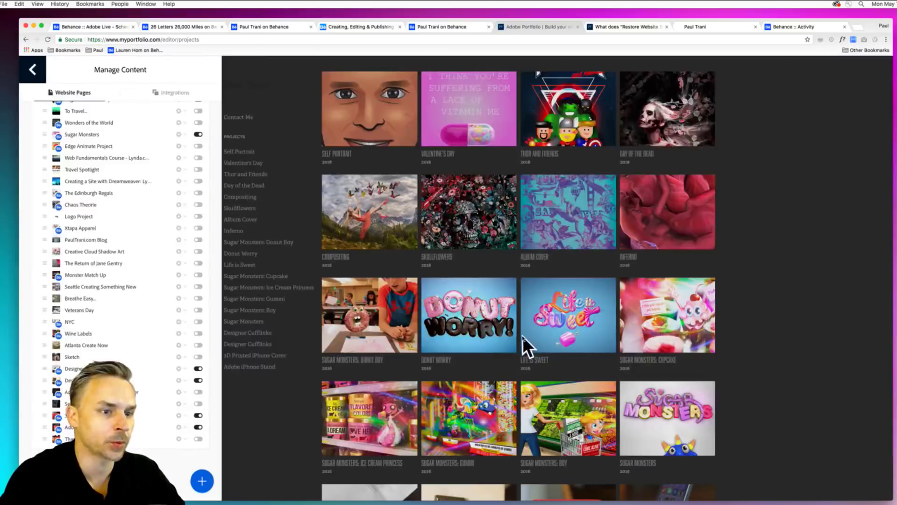
{"action": "scroll", "coordinate": [527, 345], "scroll_direction": "down", "scroll_amount": 2}
{"action": "scroll", "coordinate": [354, 240], "scroll_direction": "down", "scroll_amount": 2}
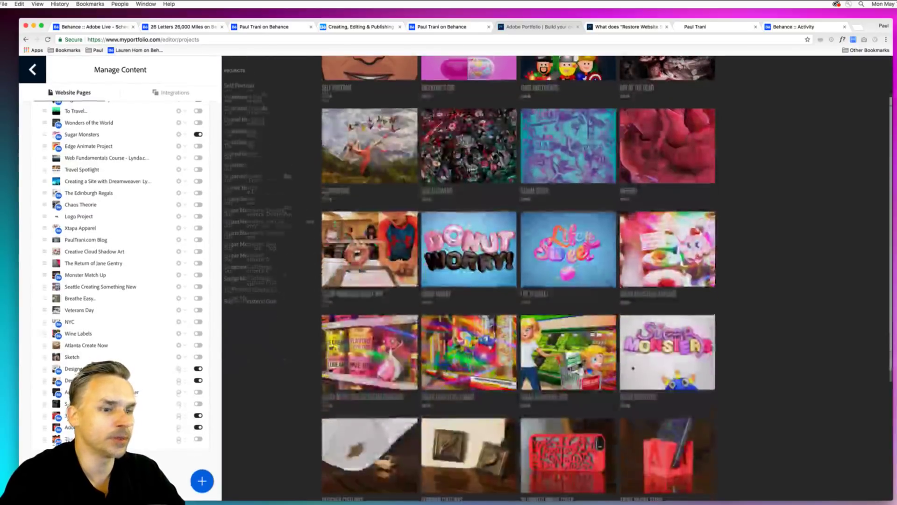
Move the Sugar Monsters page between Inferno and Sugar Monsters: Donut Boy in the Projects list
{"action": "scroll", "coordinate": [85, 182], "scroll_direction": "up", "scroll_amount": 3}
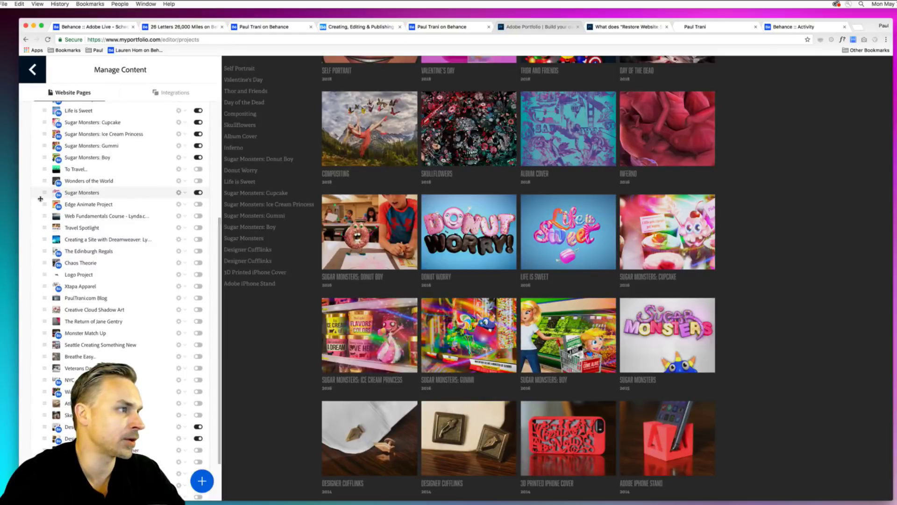
{"action": "scroll", "coordinate": [45, 198], "scroll_direction": "up", "scroll_amount": 4}
{"action": "scroll", "coordinate": [44, 198], "scroll_direction": "up", "scroll_amount": 4}
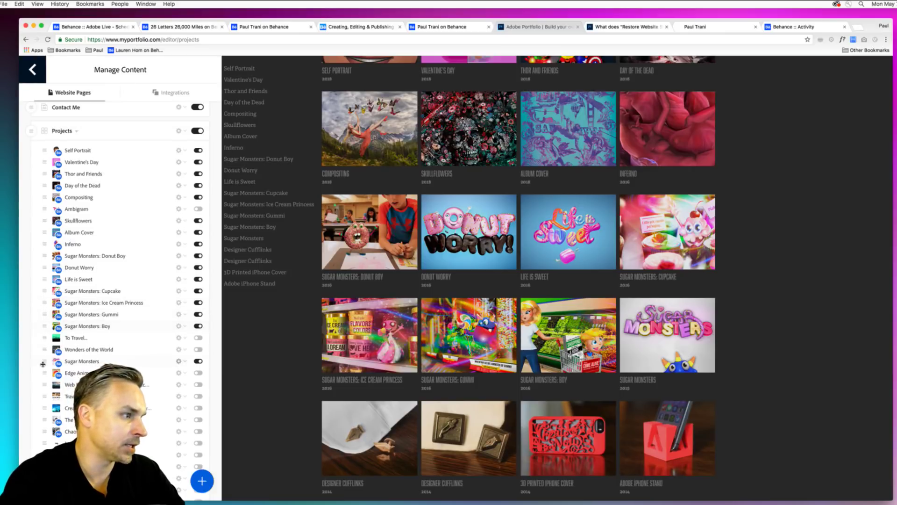
{"action": "left_click_drag", "start_coordinate": [45, 362], "coordinate": [46, 255]}
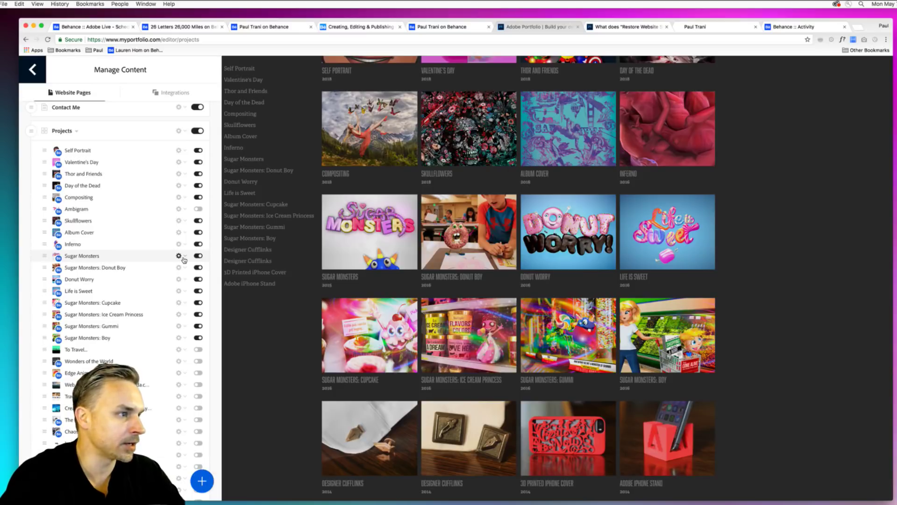
Look at the Sugar Monsters page's slug and other page options, and leave Manage Content
{"action": "left_click", "coordinate": [180, 256]}
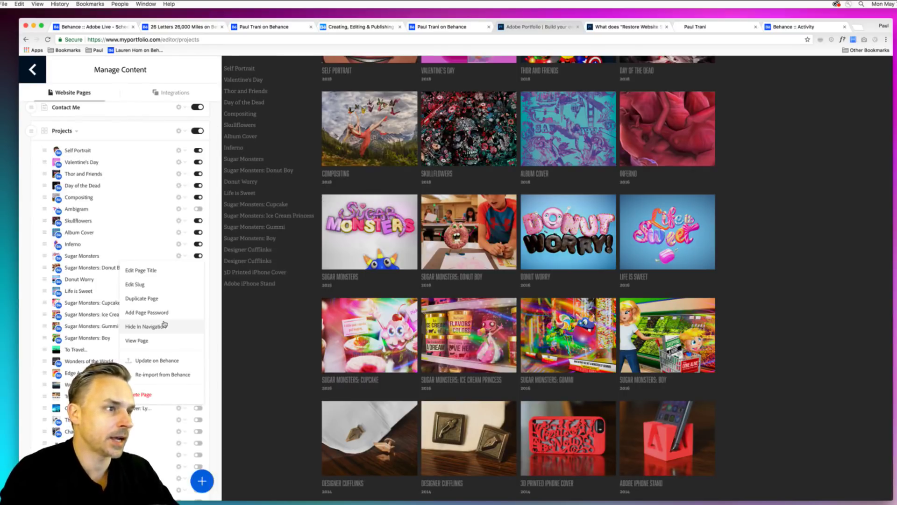
{"action": "left_click", "coordinate": [135, 285]}
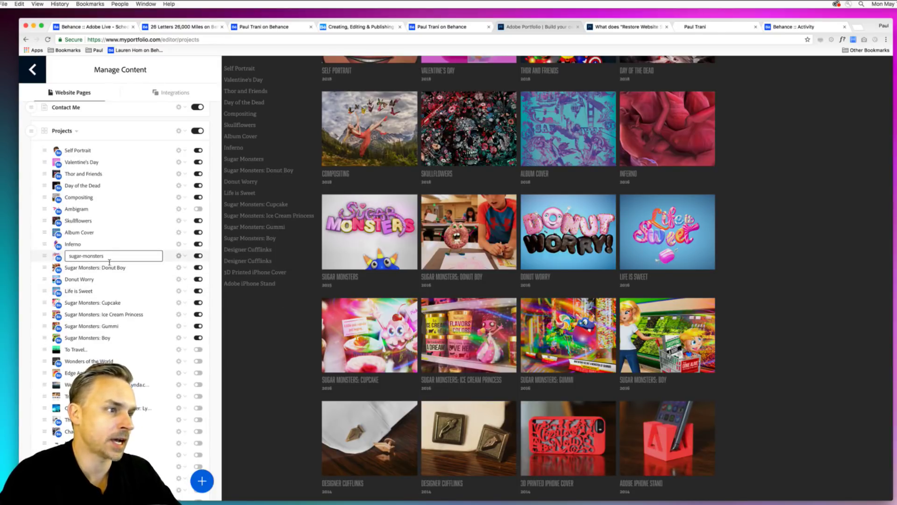
{"action": "left_click", "coordinate": [181, 256]}
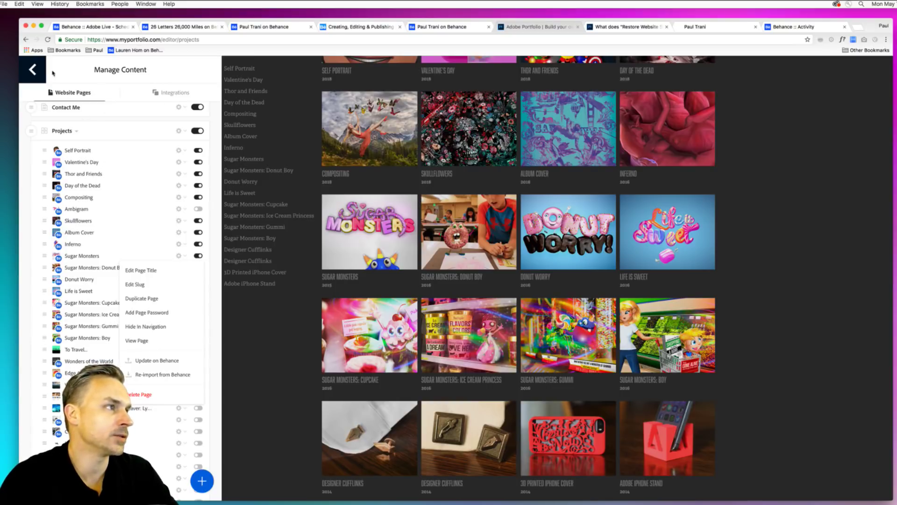
{"action": "left_click", "coordinate": [33, 70]}
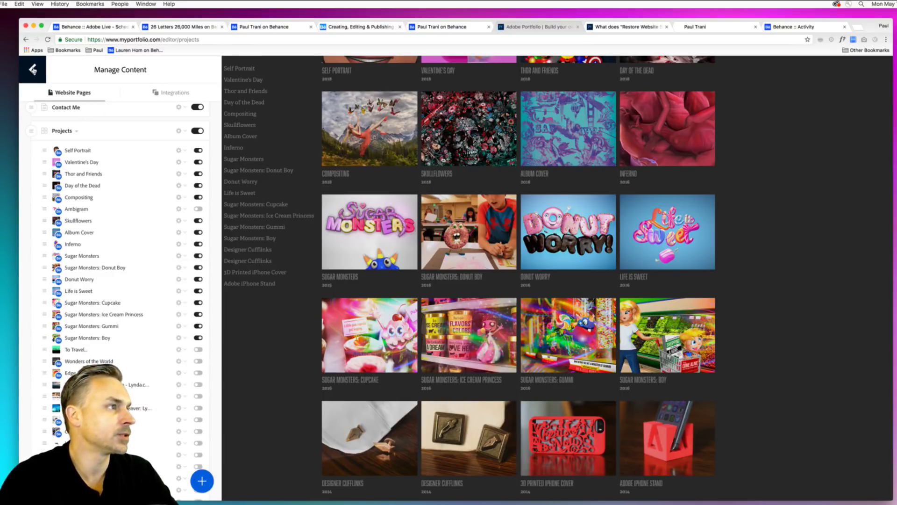
{"action": "left_click", "coordinate": [33, 69]}
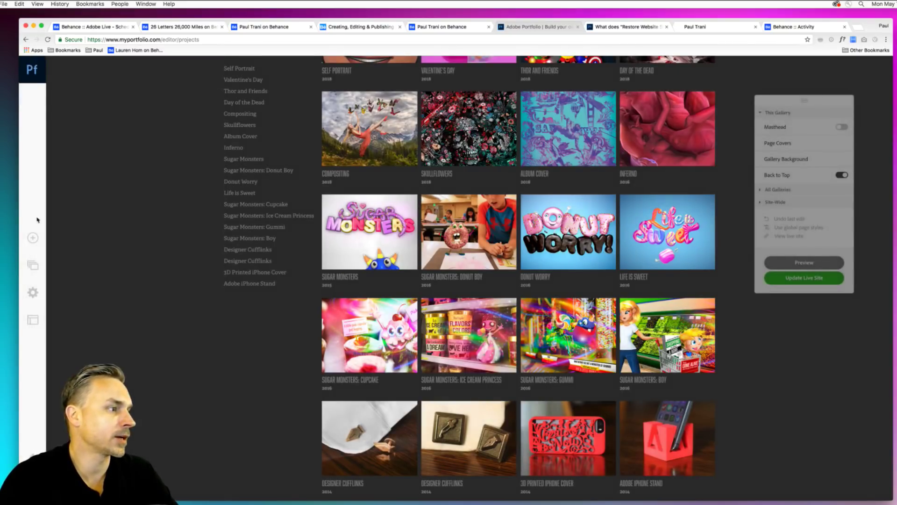
Try to apply a custom .com domain made of the owner's full name plus "sportfolio" in the Domain Name settings
{"action": "left_click", "coordinate": [31, 293]}
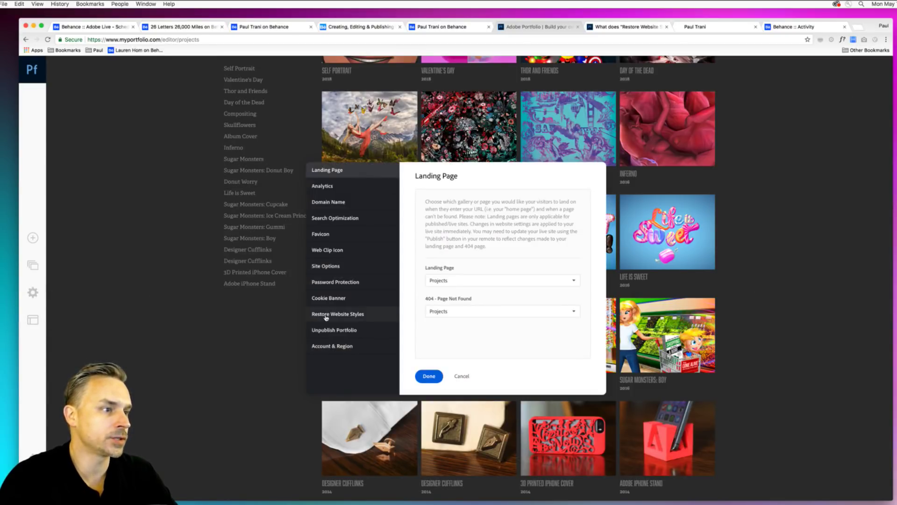
{"action": "left_click", "coordinate": [328, 202]}
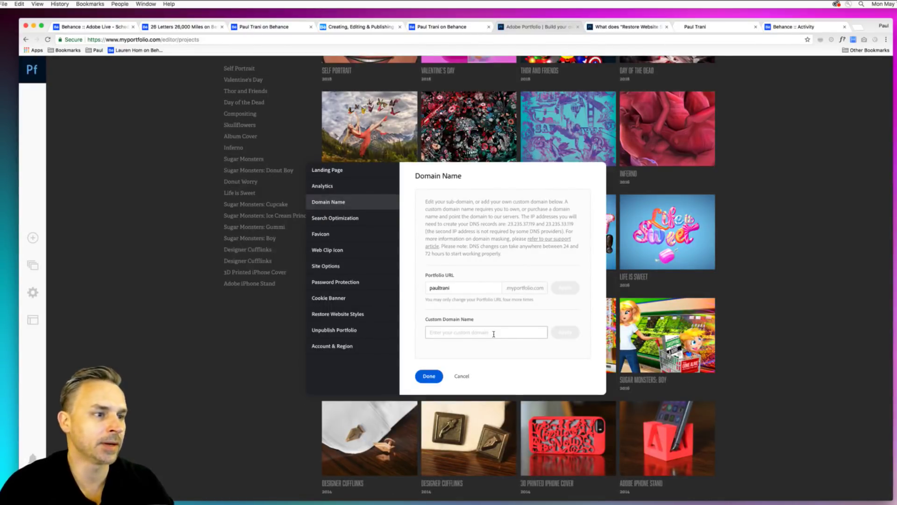
{"action": "left_click", "coordinate": [494, 334]}
{"action": "type", "text": "paultranisport"}
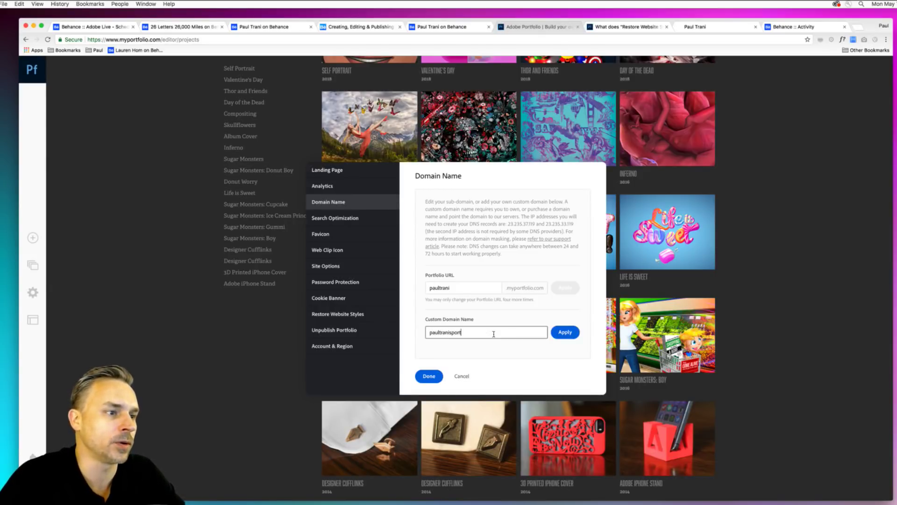
{"action": "type", "text": "folio"}
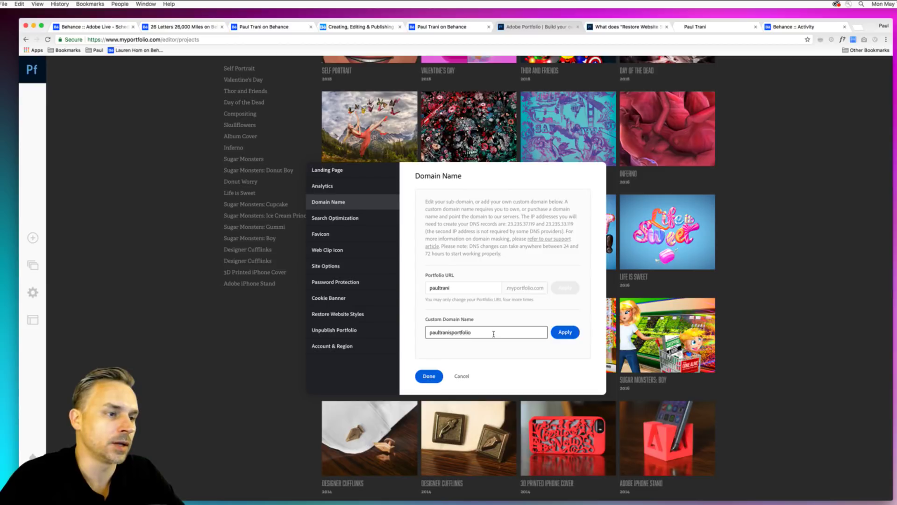
{"action": "type", "text": ".com"}
{"action": "key", "text": "Return"}
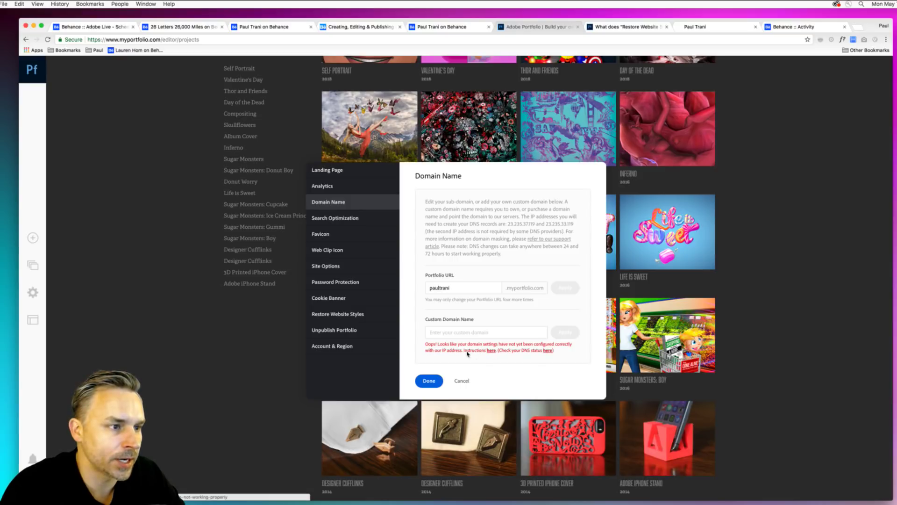
Open the linked custom domain instructions and the DNS status check, and return to the Domain Name settings
{"action": "left_click_drag", "start_coordinate": [440, 347], "coordinate": [442, 362]}
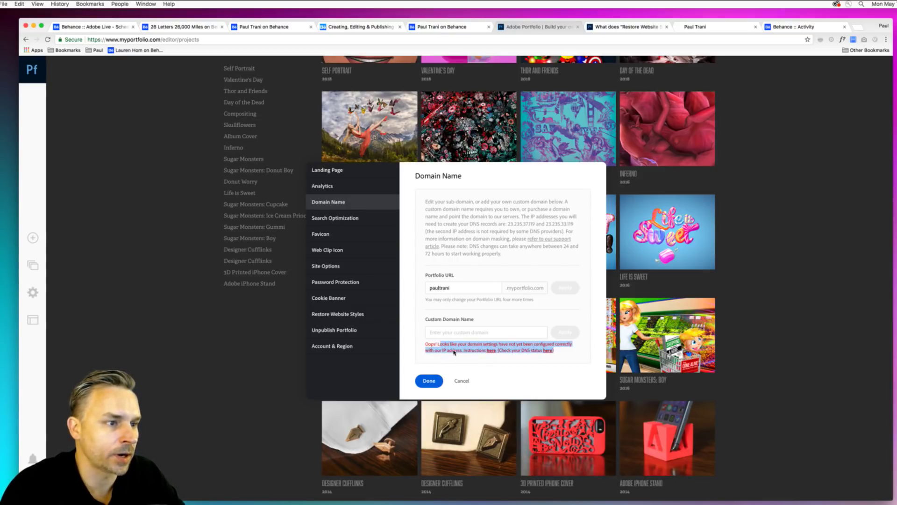
{"action": "left_click", "coordinate": [453, 351]}
{"action": "left_click", "coordinate": [492, 351]}
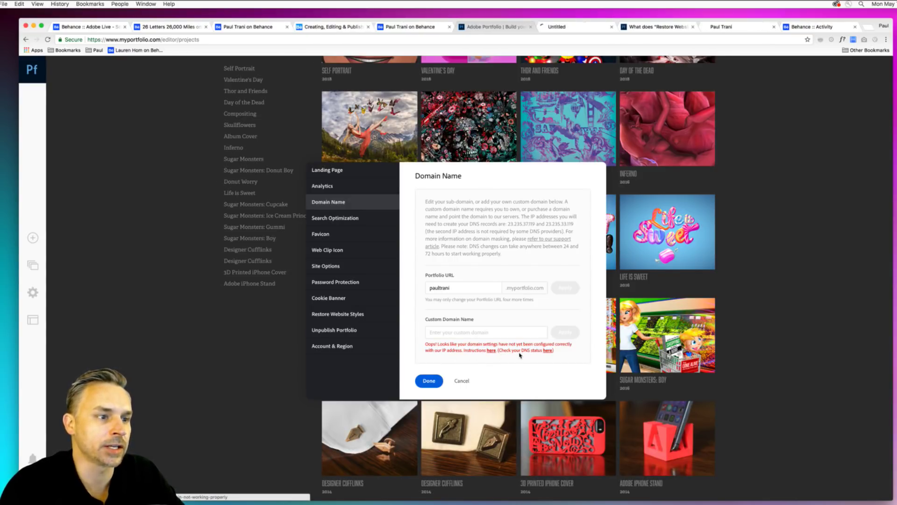
{"action": "left_click", "coordinate": [545, 351]}
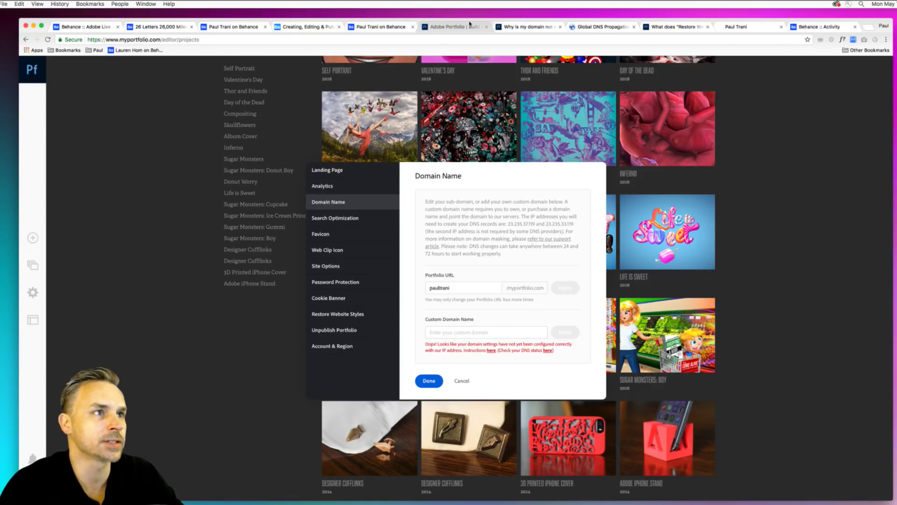
Review the domain troubleshooting article and the DNS propagation checker, and close the Domain Name settings
{"action": "left_click", "coordinate": [515, 27]}
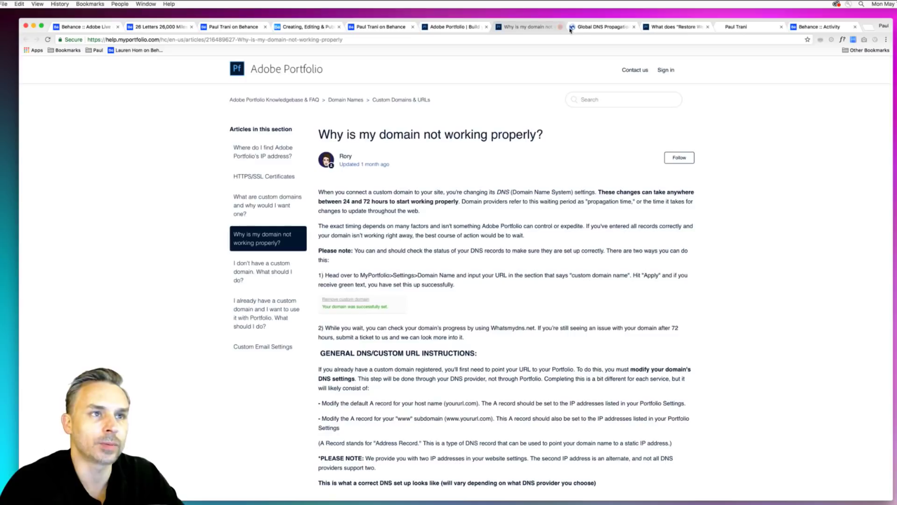
{"action": "left_click", "coordinate": [571, 29]}
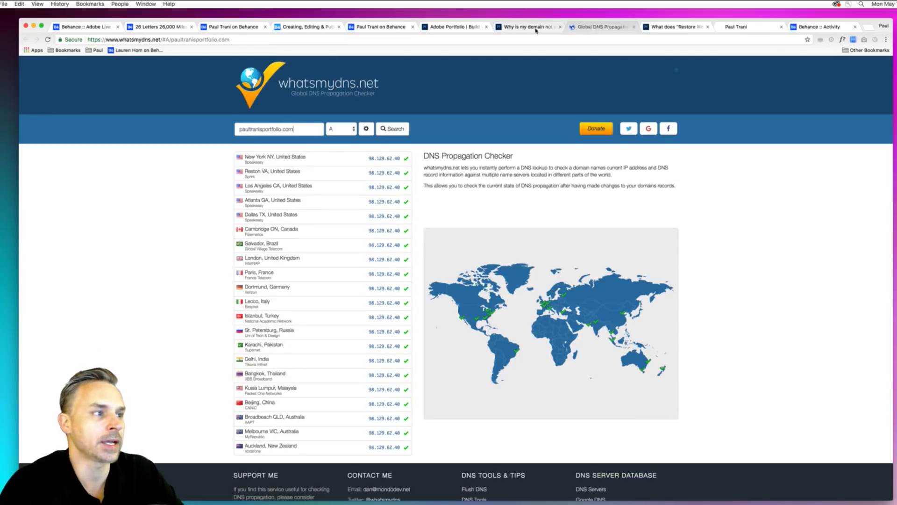
{"action": "left_click", "coordinate": [536, 30]}
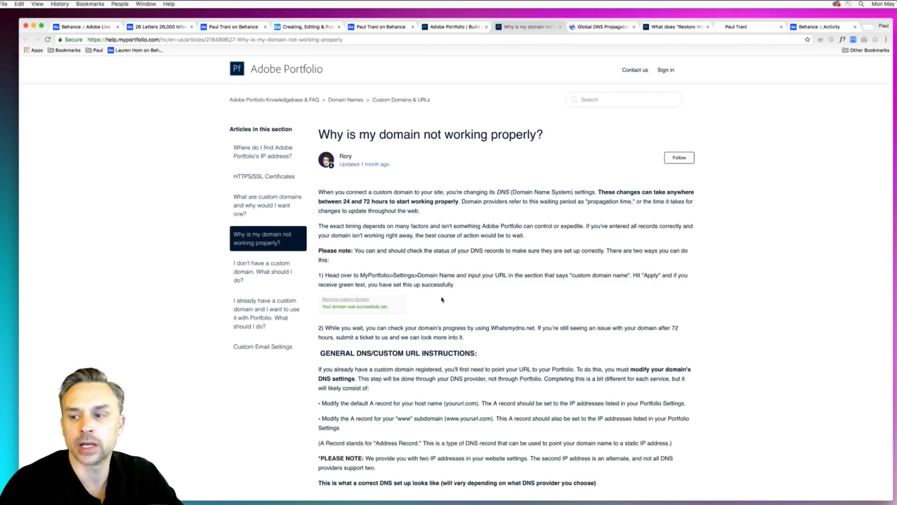
{"action": "left_click", "coordinate": [449, 27]}
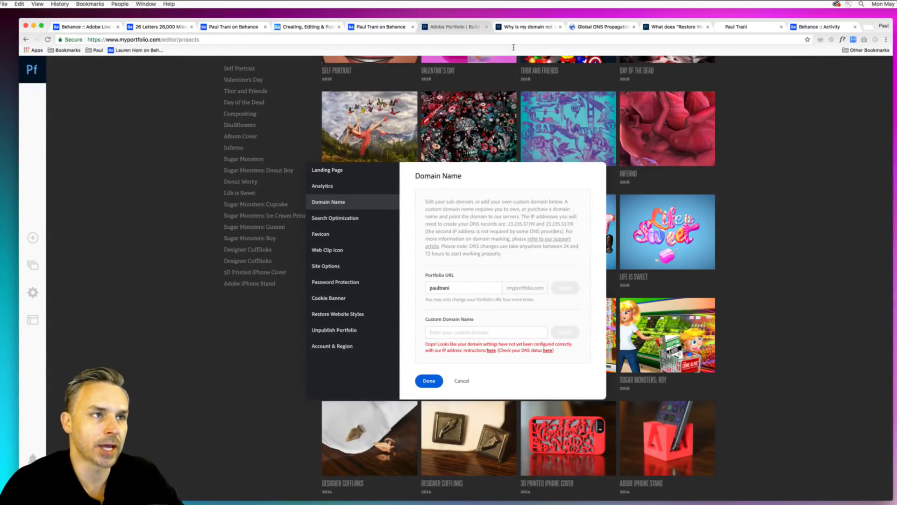
{"action": "left_click", "coordinate": [523, 29]}
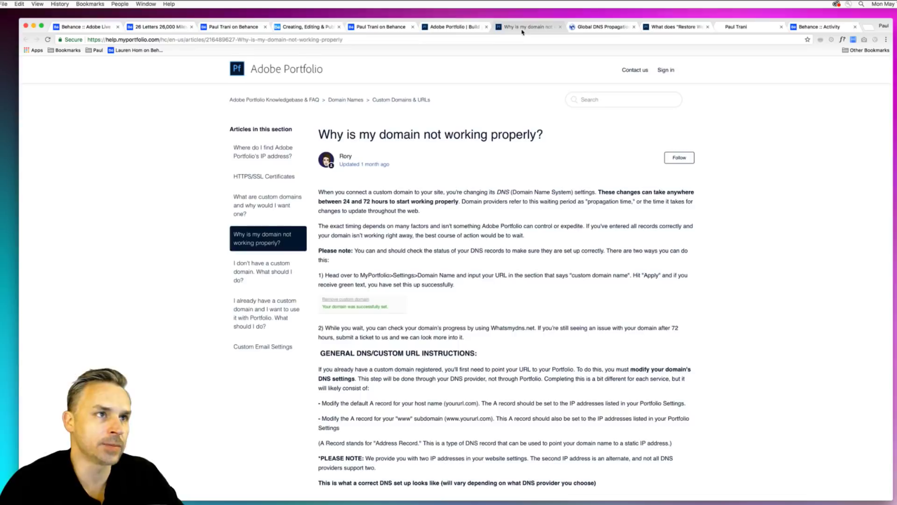
{"action": "left_click", "coordinate": [449, 28]}
{"action": "left_click", "coordinate": [441, 381]}
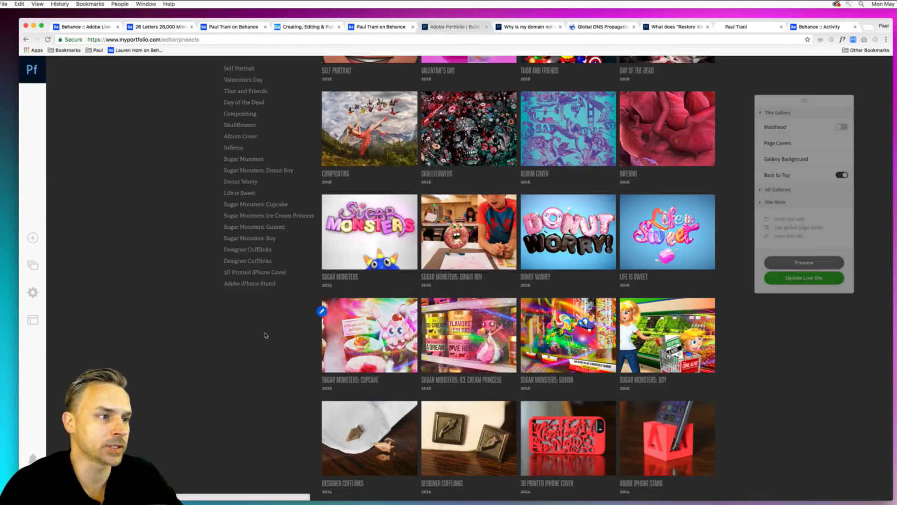
Look through the page list in Manage Content and the project covers in the Projects gallery
{"action": "scroll", "coordinate": [130, 210], "scroll_direction": "up", "scroll_amount": 3}
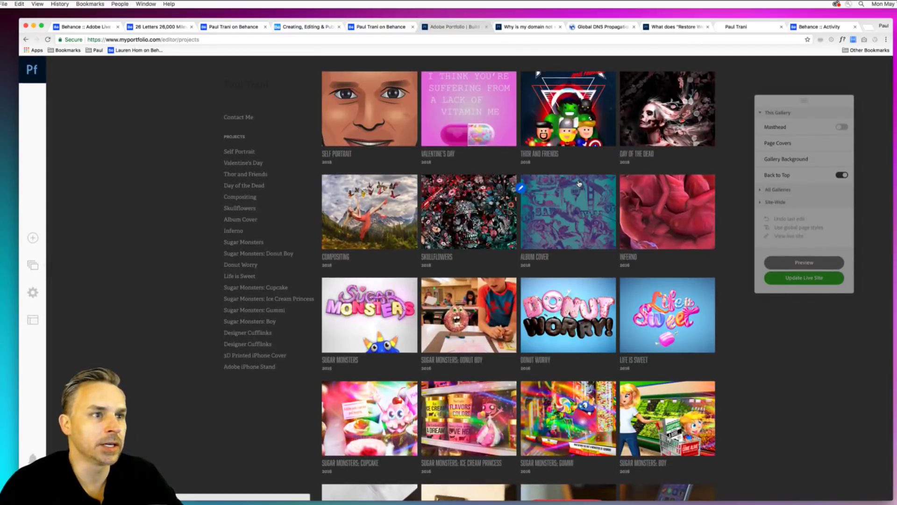
{"action": "left_click", "coordinate": [31, 265]}
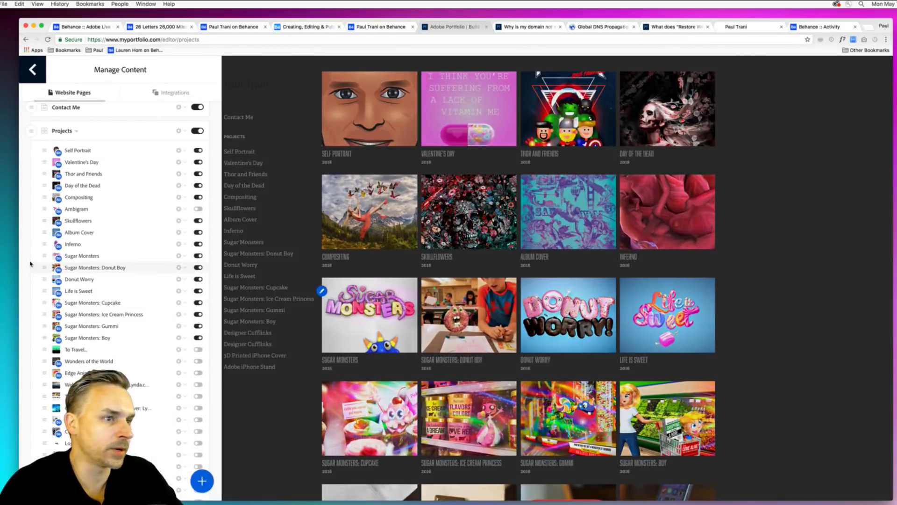
{"action": "scroll", "coordinate": [654, 304], "scroll_direction": "down", "scroll_amount": 5}
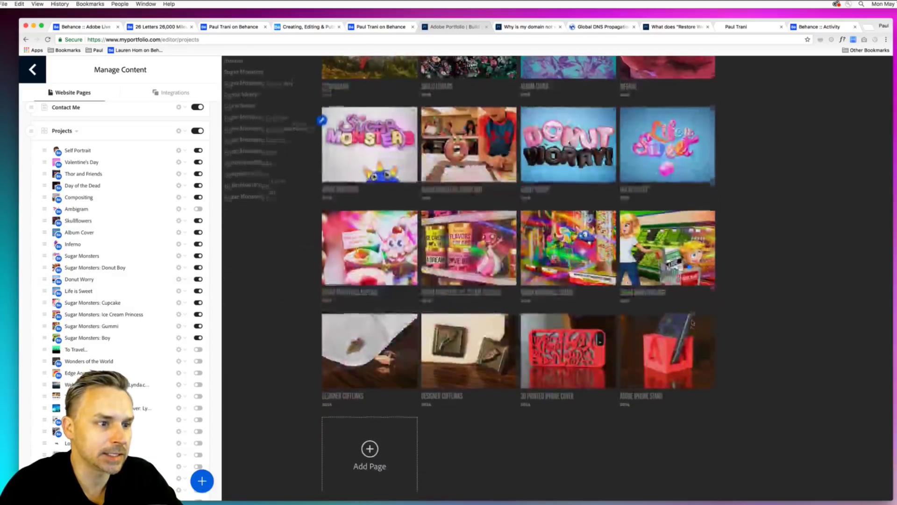
{"action": "scroll", "coordinate": [692, 325], "scroll_direction": "up", "scroll_amount": 3}
{"action": "scroll", "coordinate": [691, 325], "scroll_direction": "up", "scroll_amount": 3}
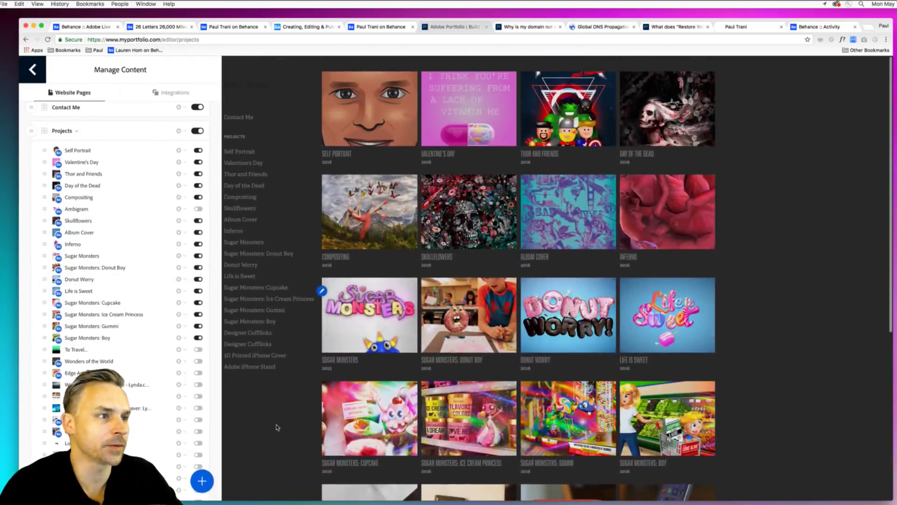
{"action": "left_click", "coordinate": [276, 426]}
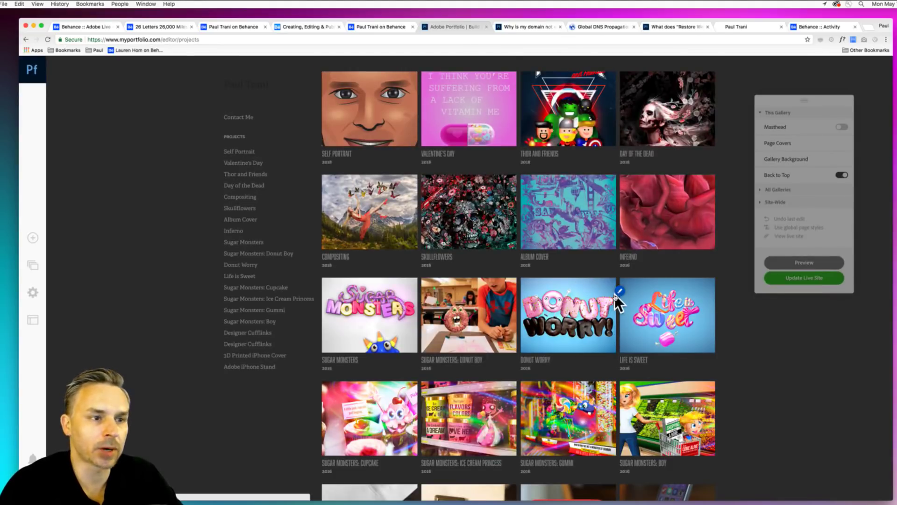
{"action": "scroll", "coordinate": [621, 296], "scroll_direction": "down", "scroll_amount": 3}
{"action": "scroll", "coordinate": [651, 309], "scroll_direction": "down", "scroll_amount": 5}
{"action": "scroll", "coordinate": [651, 309], "scroll_direction": "up", "scroll_amount": 7}
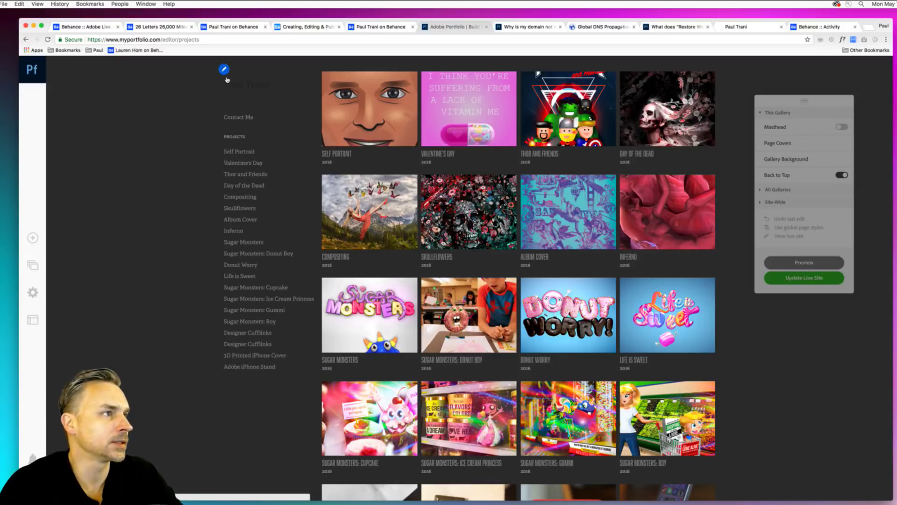
Set the site title's normal text color to the recently used red ea3d3d, check its image upload options, and save the title settings
{"action": "left_click", "coordinate": [224, 69]}
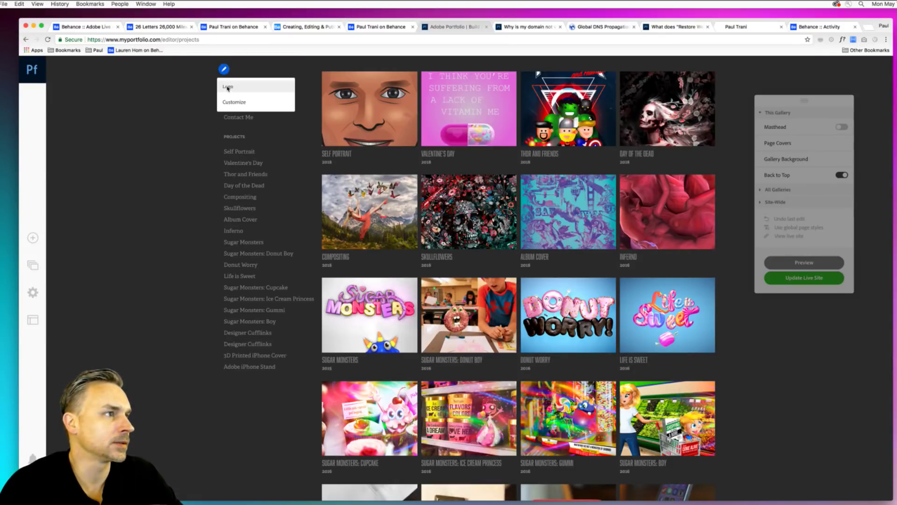
{"action": "left_click", "coordinate": [228, 87]}
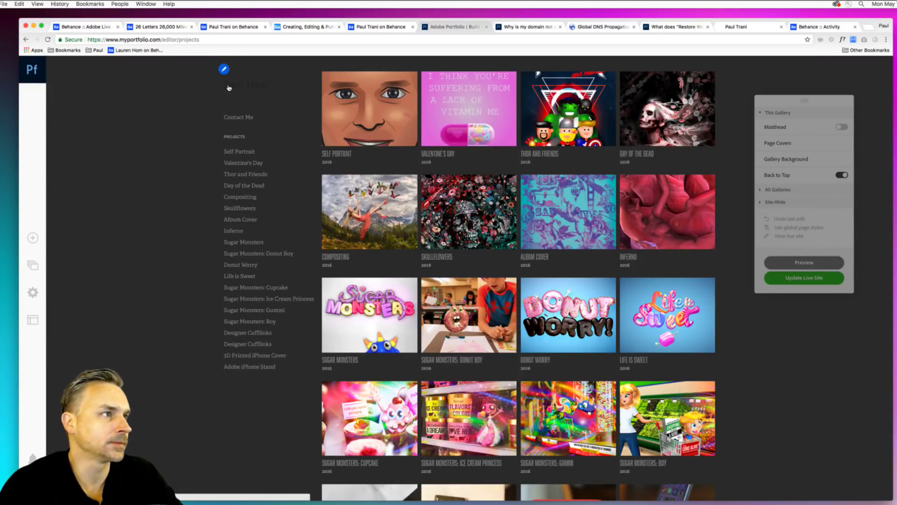
{"action": "left_click", "coordinate": [225, 70]}
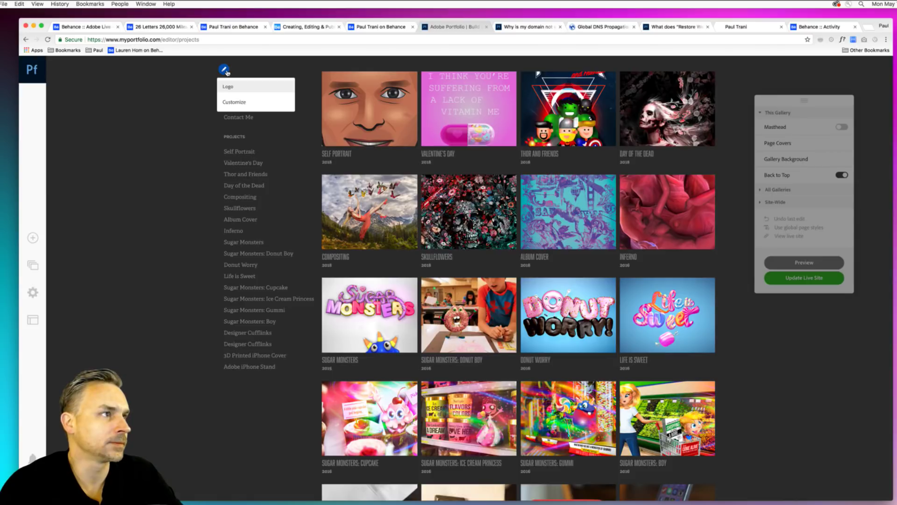
{"action": "left_click", "coordinate": [235, 107]}
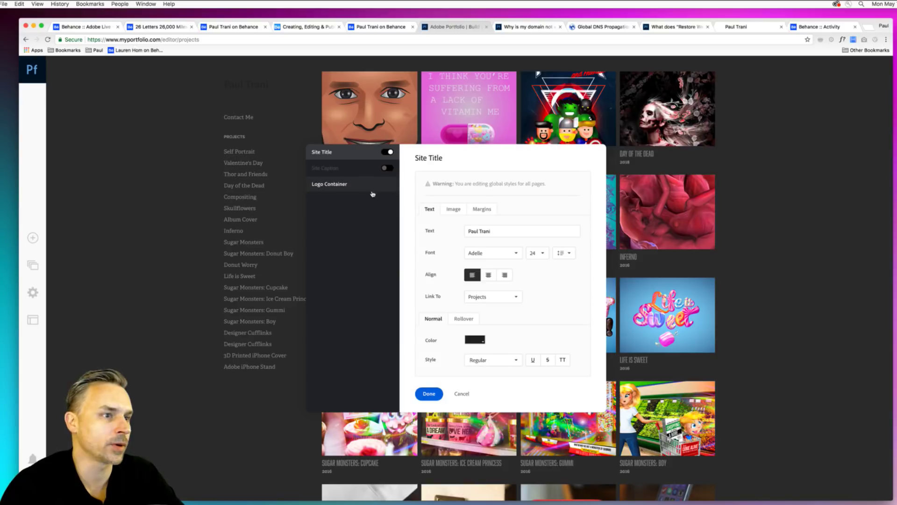
{"action": "left_click", "coordinate": [478, 340]}
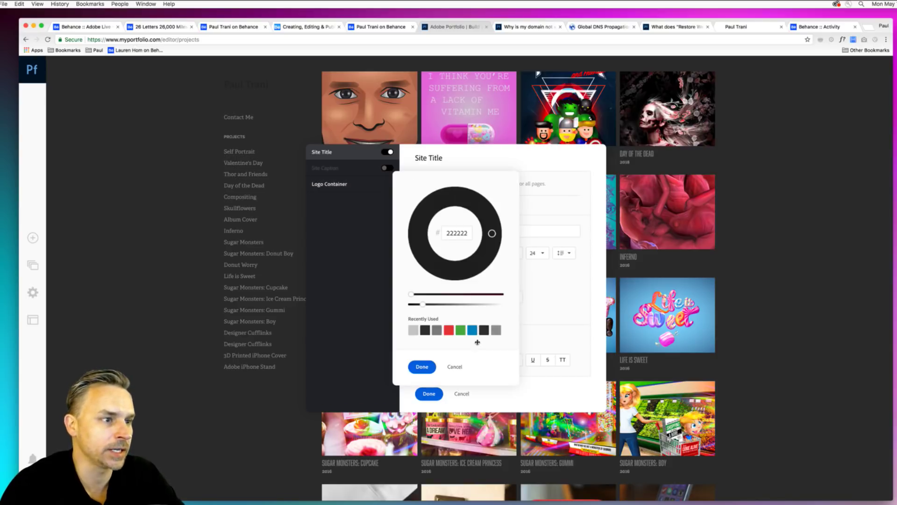
{"action": "left_click", "coordinate": [413, 331]}
{"action": "left_click", "coordinate": [448, 332]}
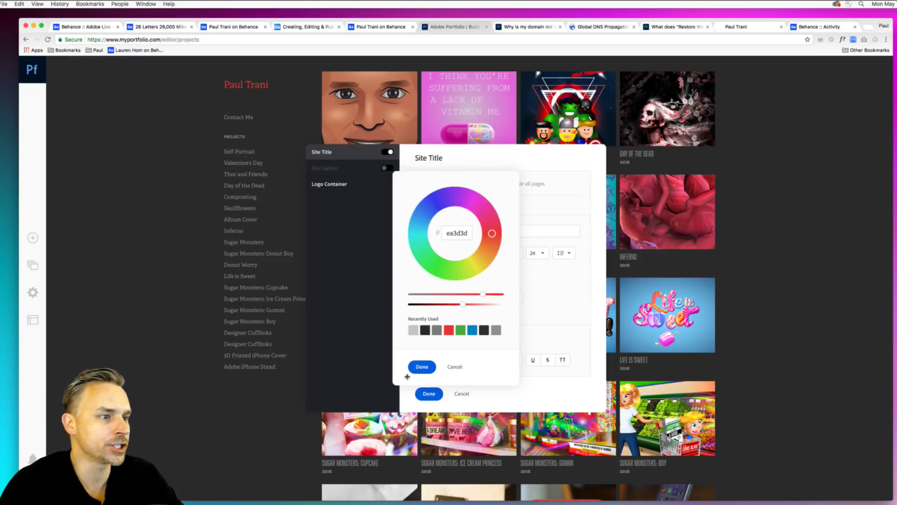
{"action": "left_click", "coordinate": [422, 366]}
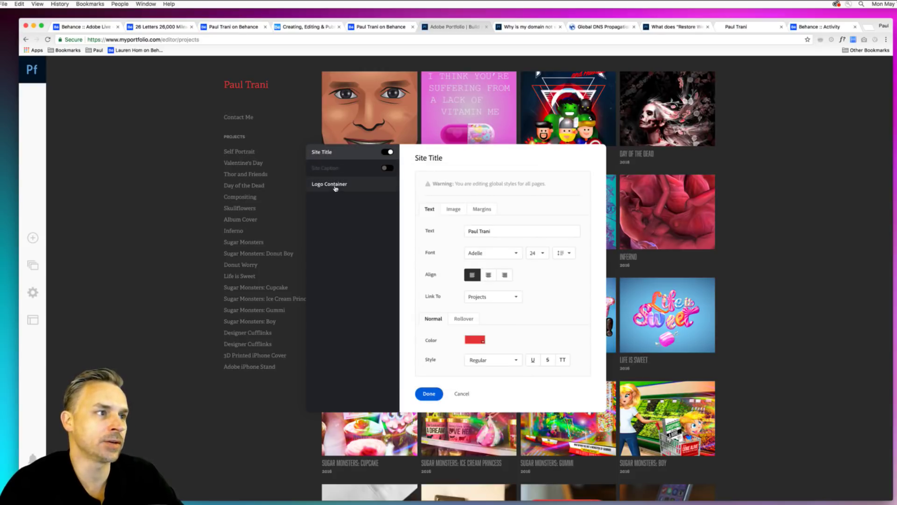
{"action": "left_click", "coordinate": [453, 210]}
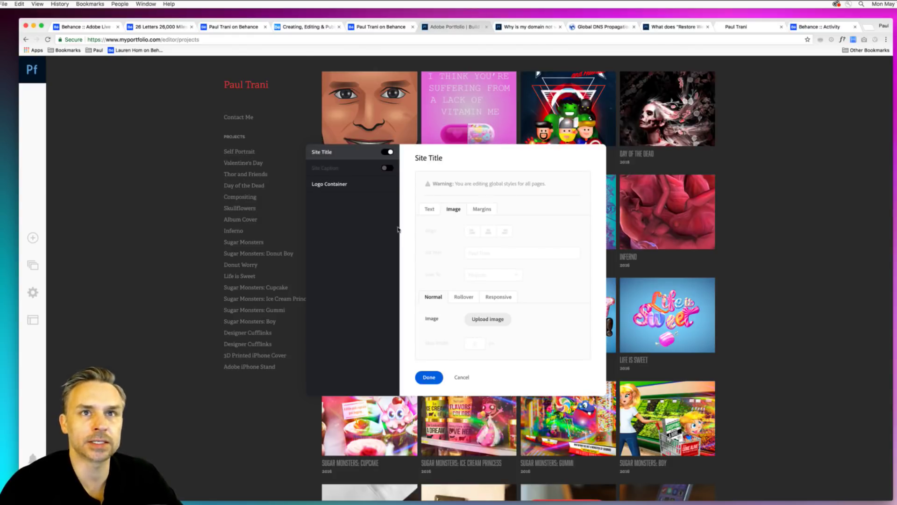
{"action": "left_click", "coordinate": [429, 377]}
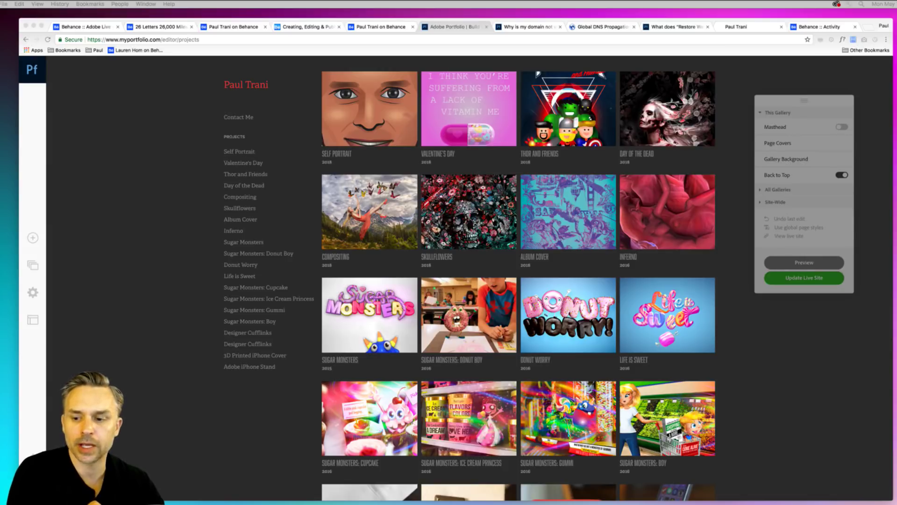
Review the Portfolio URL and Custom Domain Name fields in the site settings, and glance at the Behance profile before returning to the portfolio editor
{"action": "left_click", "coordinate": [33, 292]}
{"action": "left_click", "coordinate": [32, 292]}
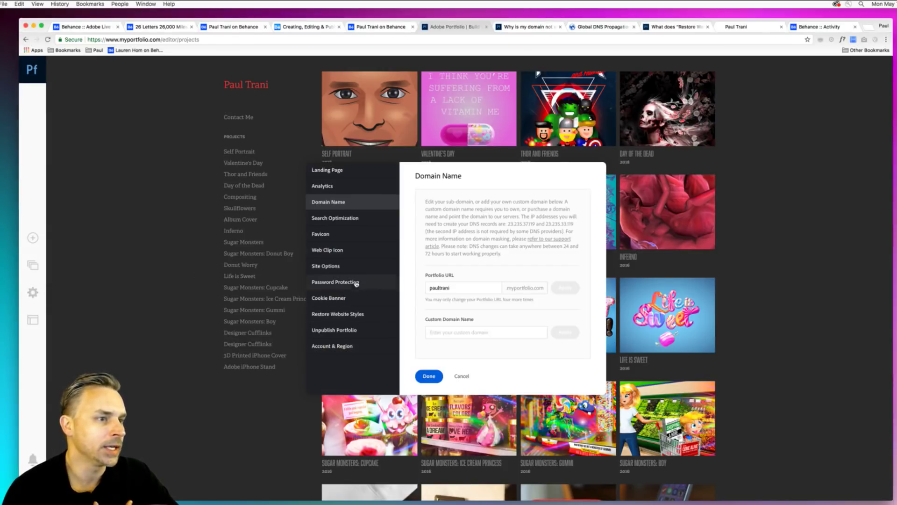
{"action": "left_click", "coordinate": [464, 332]}
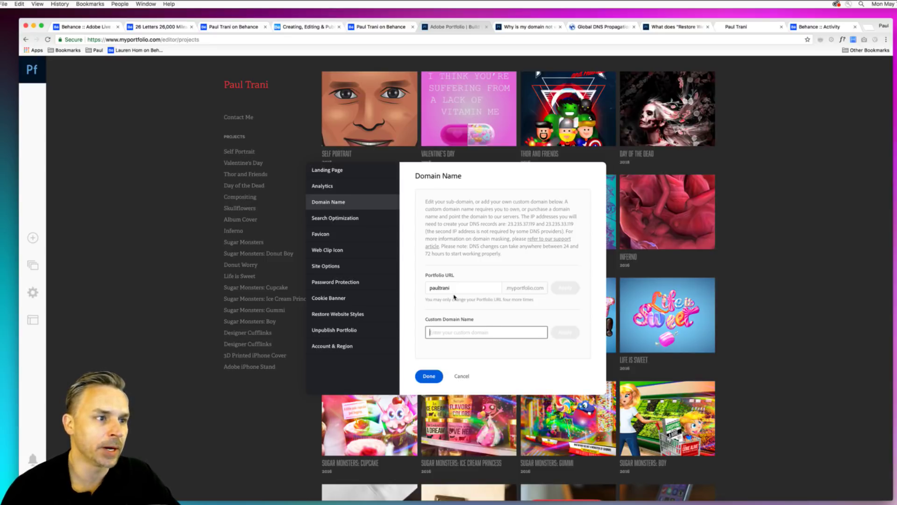
{"action": "double_click", "coordinate": [433, 285]}
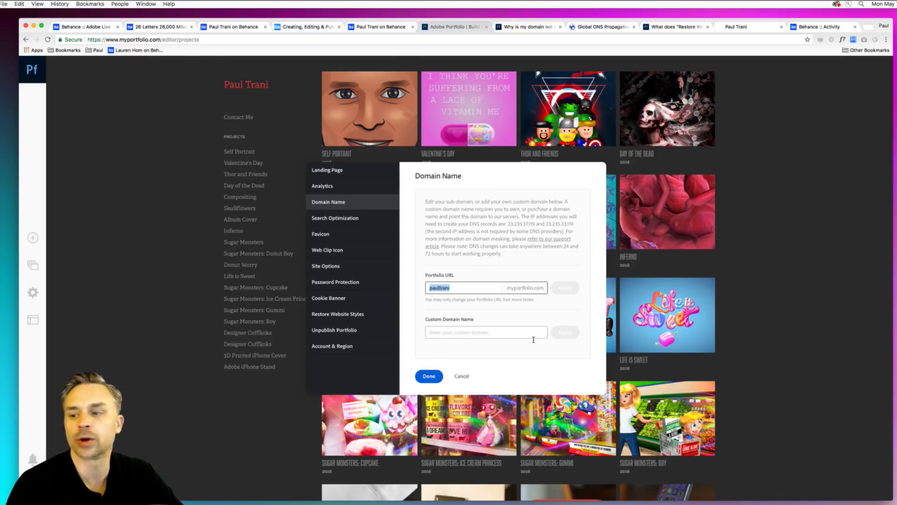
{"action": "left_click", "coordinate": [429, 377]}
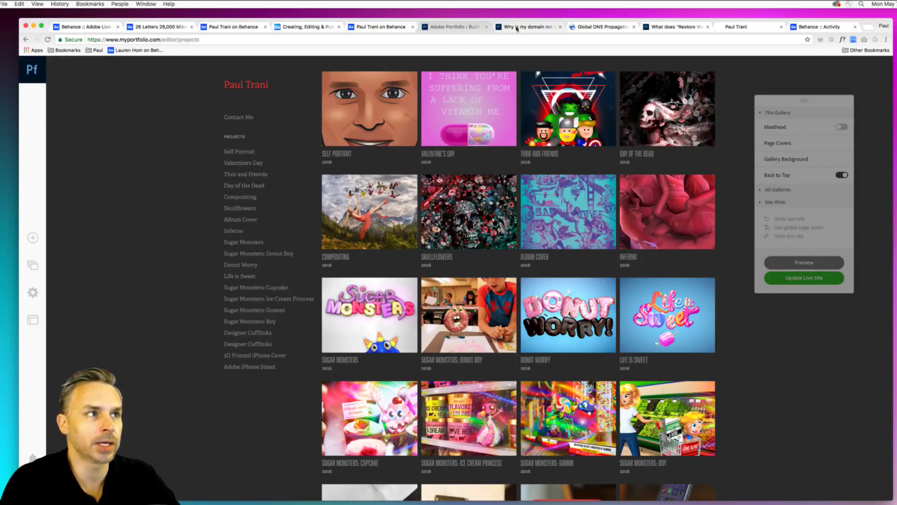
{"action": "left_click", "coordinate": [368, 27]}
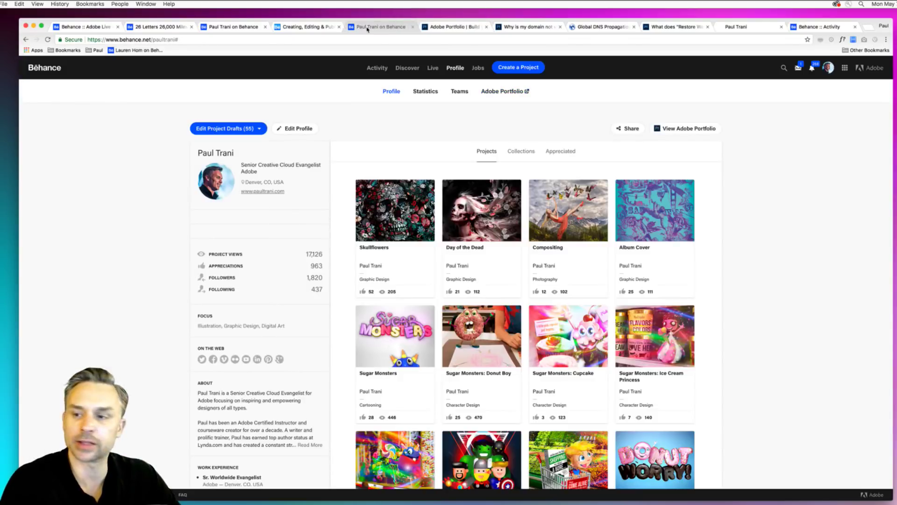
{"action": "left_click", "coordinate": [449, 27]}
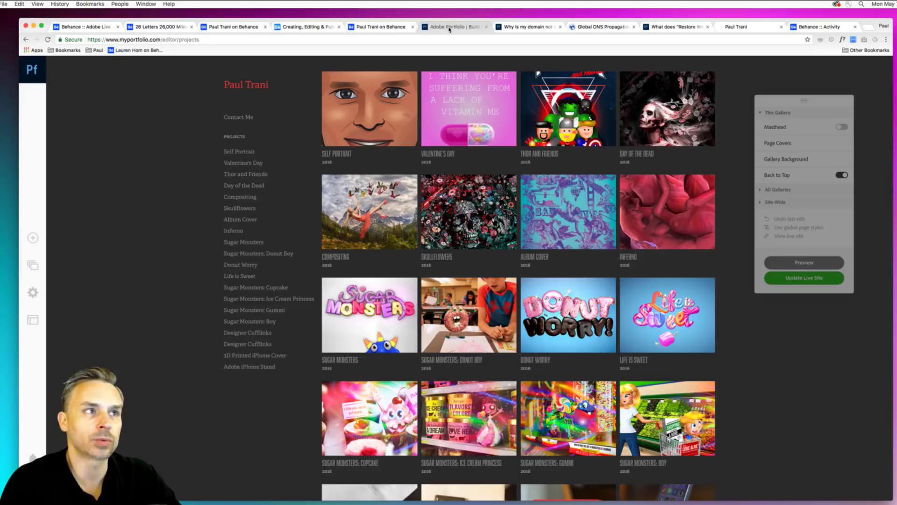